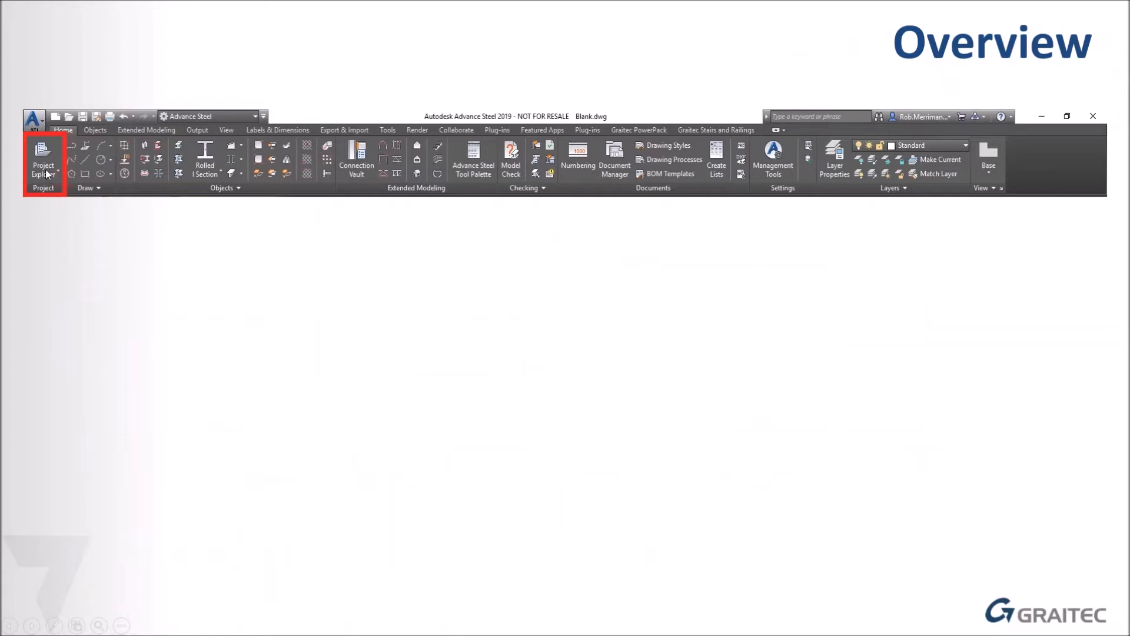
# Reveal the Project Explorer topics on the Overview slide, then leave the slide show for the editing view.
pyautogui.click(275, 310)
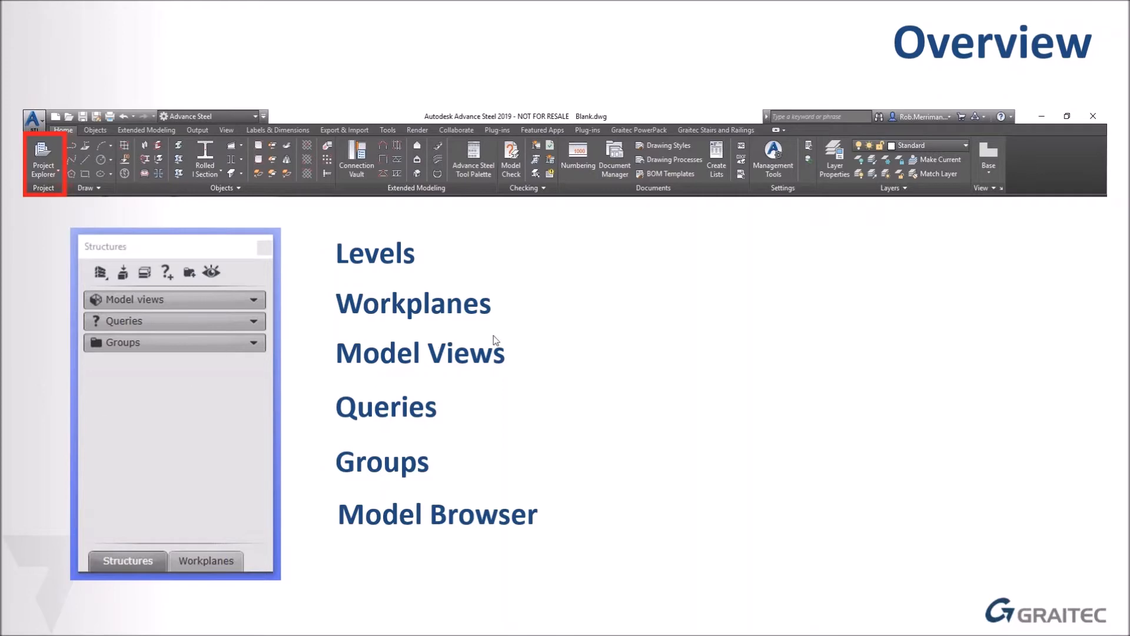
pyautogui.press('Escape')
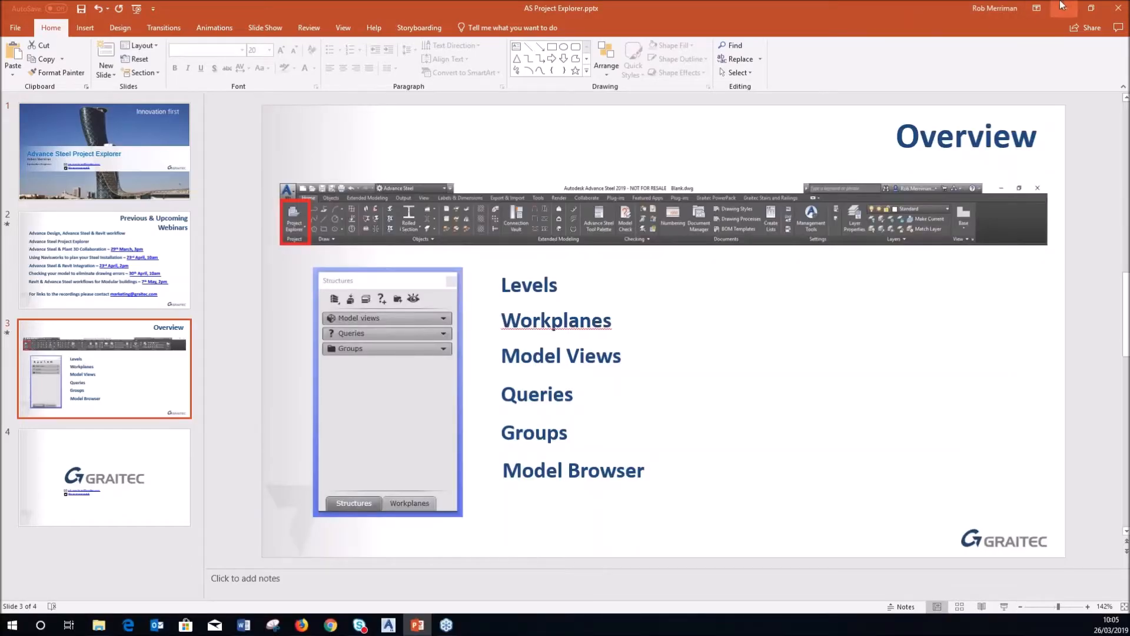
pyautogui.click(1063, 7)
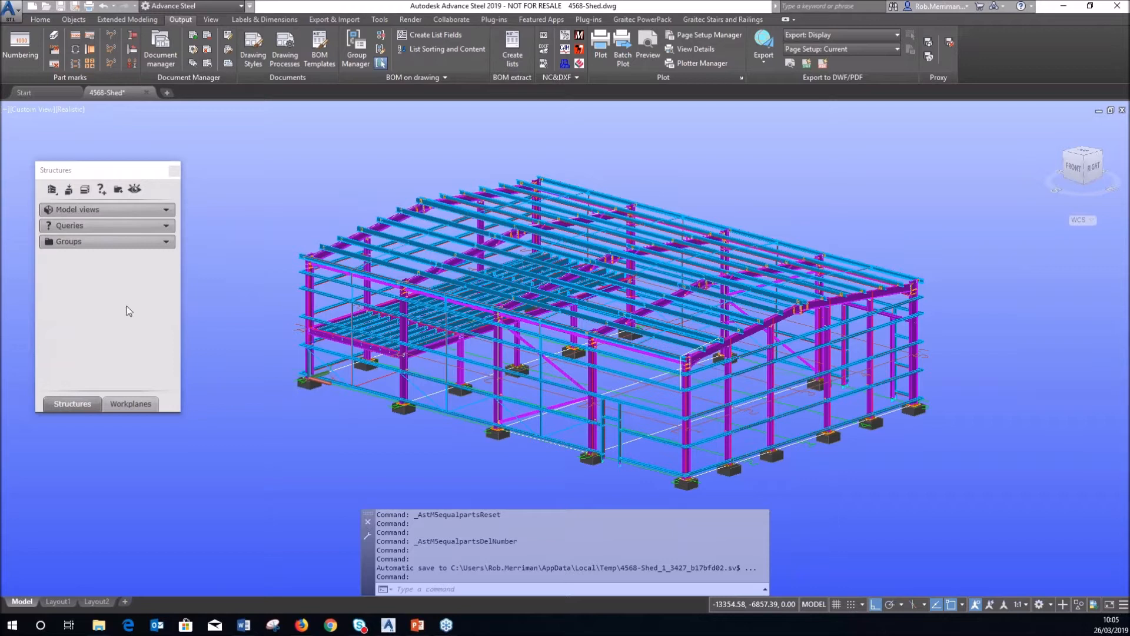
# Close the Structures palette and reopen it through Project Explorer on the Home tab.
pyautogui.click(174, 170)
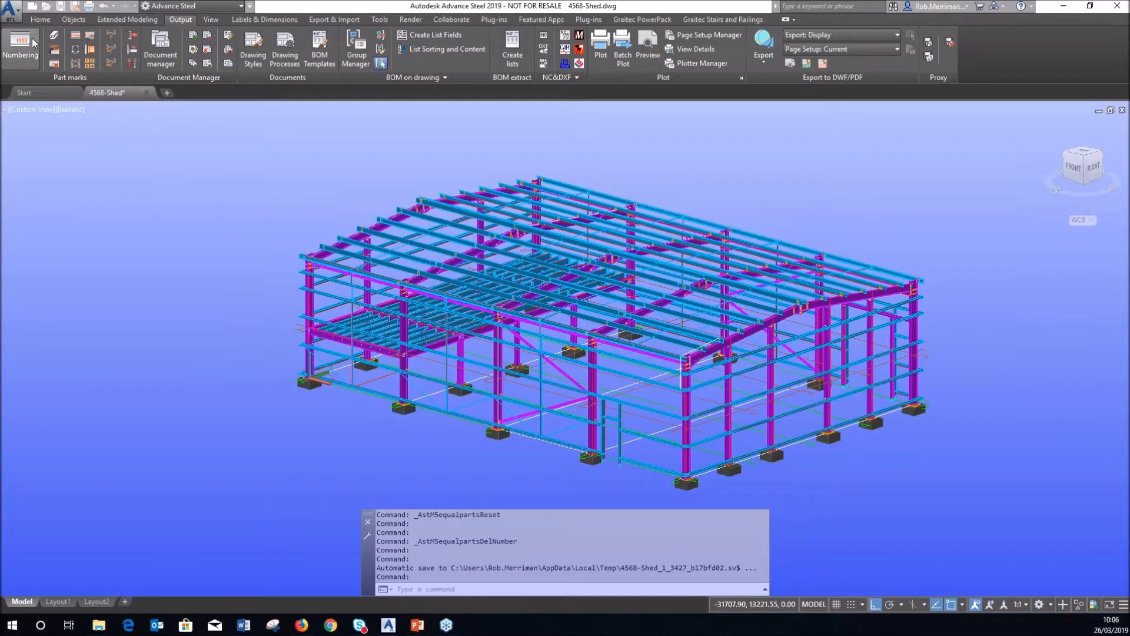
pyautogui.click(40, 20)
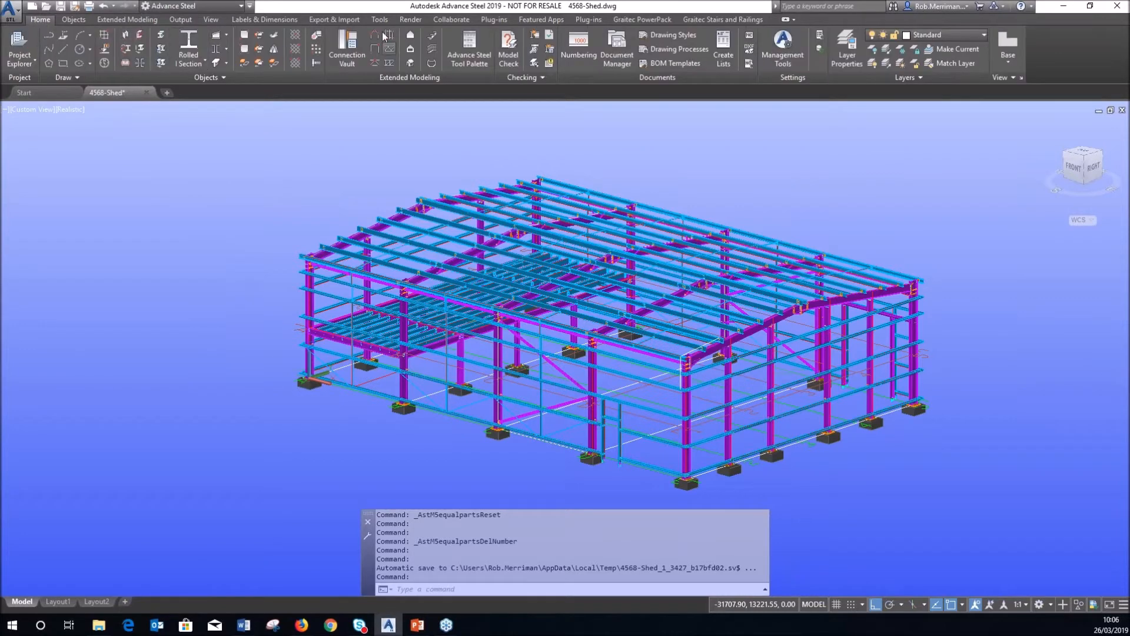
pyautogui.click(17, 45)
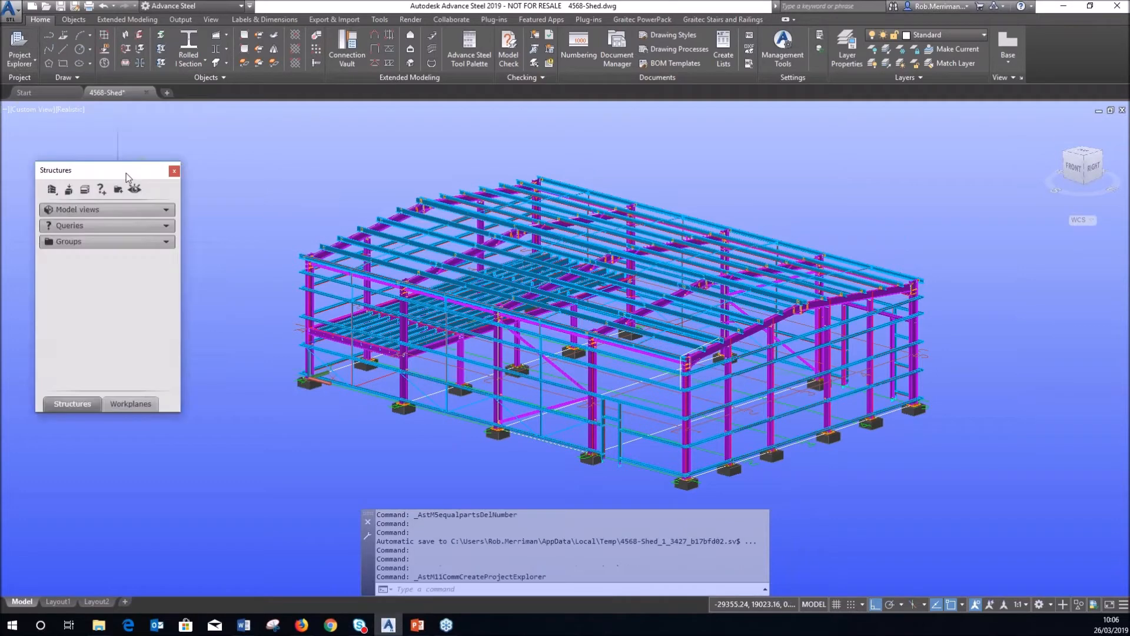
pyautogui.click(85, 189)
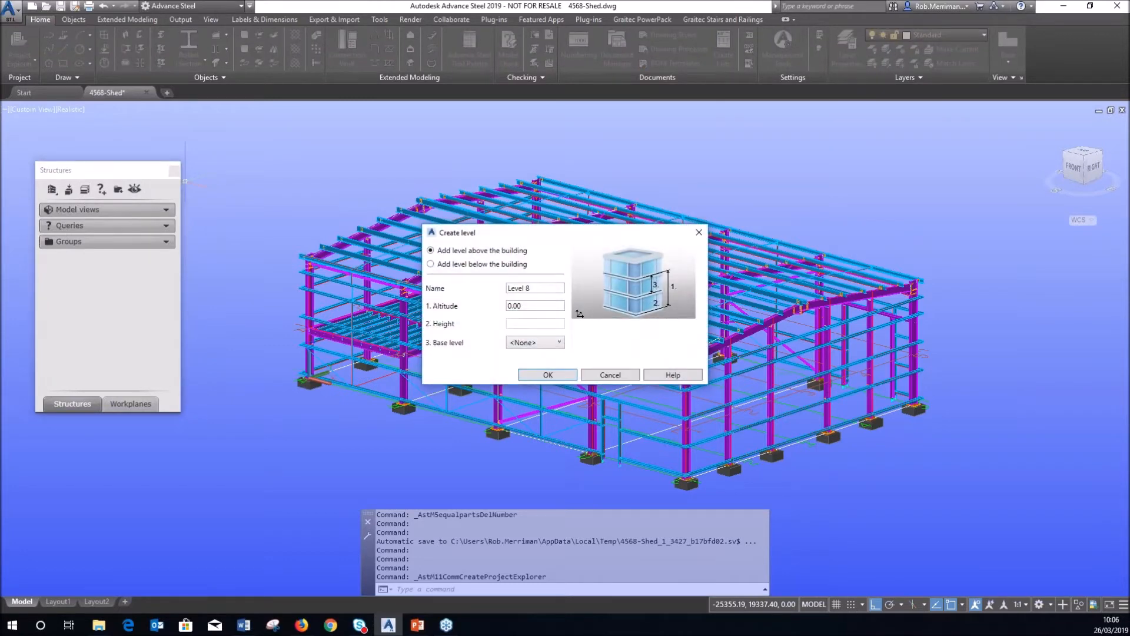
# Create the level '0 - Foundation' at altitude 0.
pyautogui.moveTo(537, 288); pyautogui.dragTo(417, 359)
pyautogui.write('0 - Foundation')
pyautogui.click(536, 306)
pyautogui.click(559, 376)
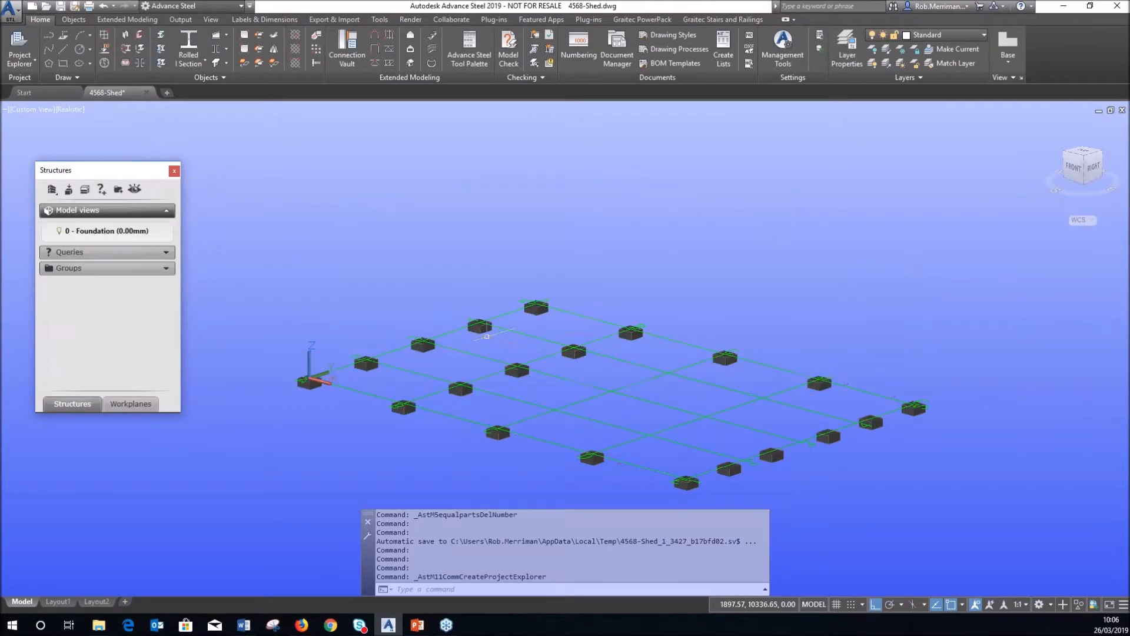
pyautogui.scroll(-2, 487, 336)
pyautogui.scroll(6, 448, 344)
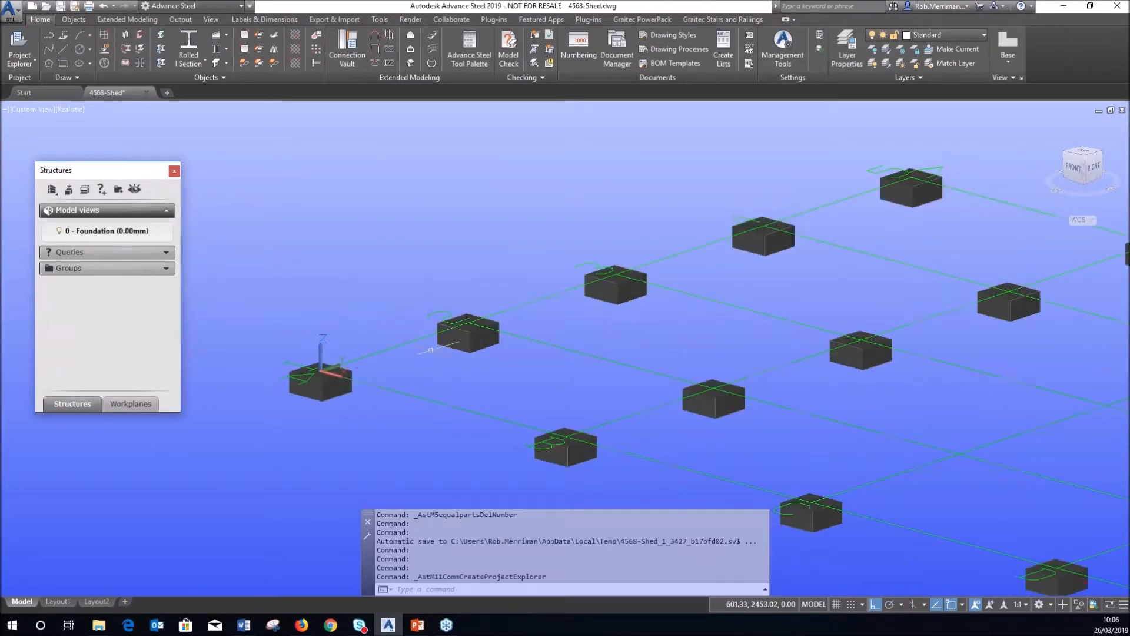
pyautogui.scroll(-3, 430, 350)
pyautogui.scroll(1, 378, 361)
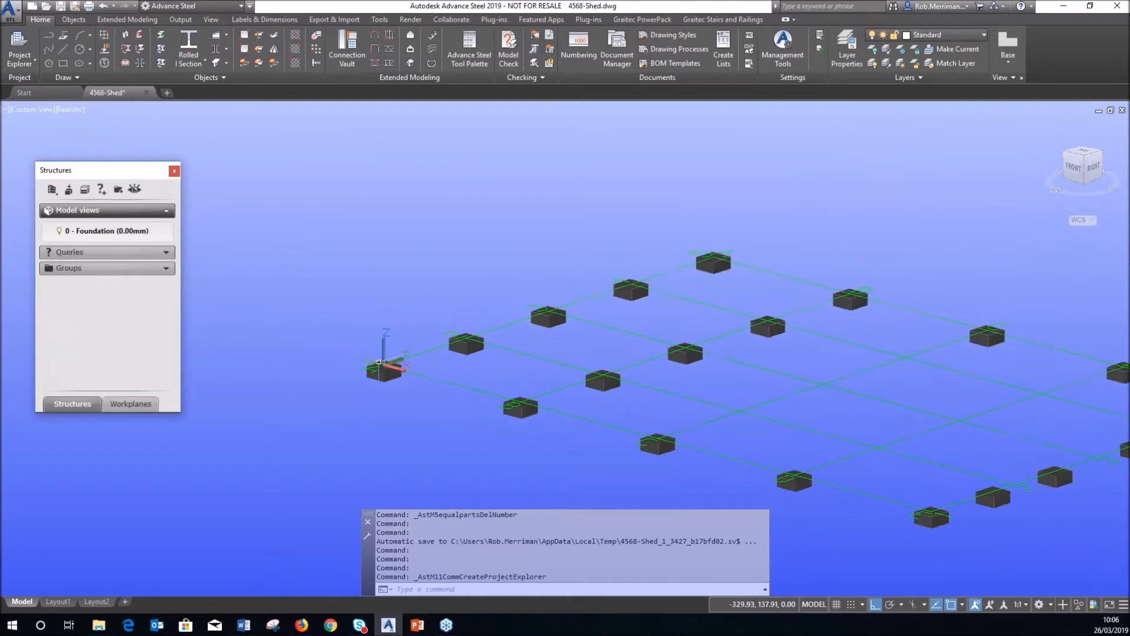
# Create the level '1 - Mezzaine' at 2500 mm with base level 0 - Foundation.
pyautogui.click(84, 189)
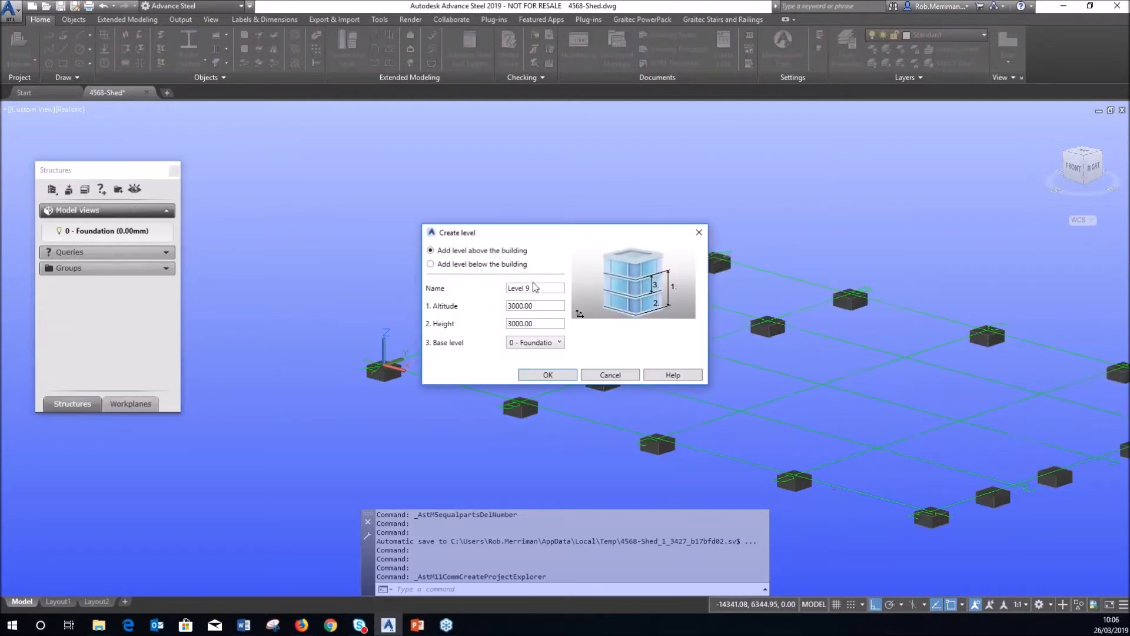
pyautogui.moveTo(536, 287); pyautogui.dragTo(506, 288)
pyautogui.write('1 - Mezzaine')
pyautogui.press('Tab')
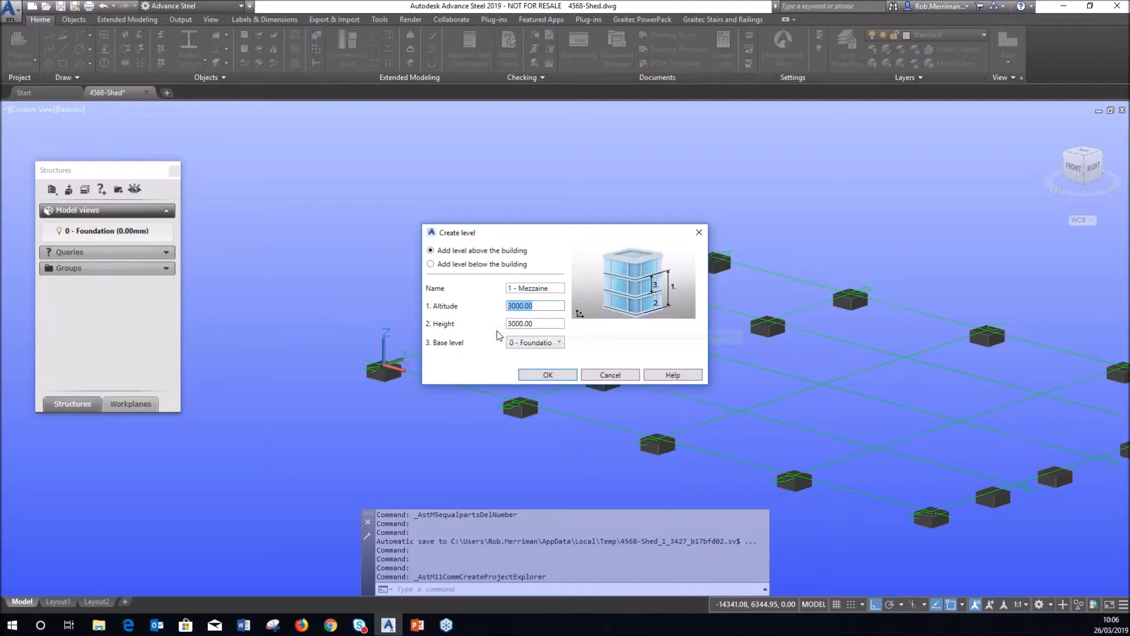
pyautogui.click(550, 343)
pyautogui.click(478, 356)
pyautogui.click(544, 342)
pyautogui.click(478, 352)
pyautogui.moveTo(542, 324); pyautogui.dragTo(480, 311)
pyautogui.write('2500')
pyautogui.click(547, 374)
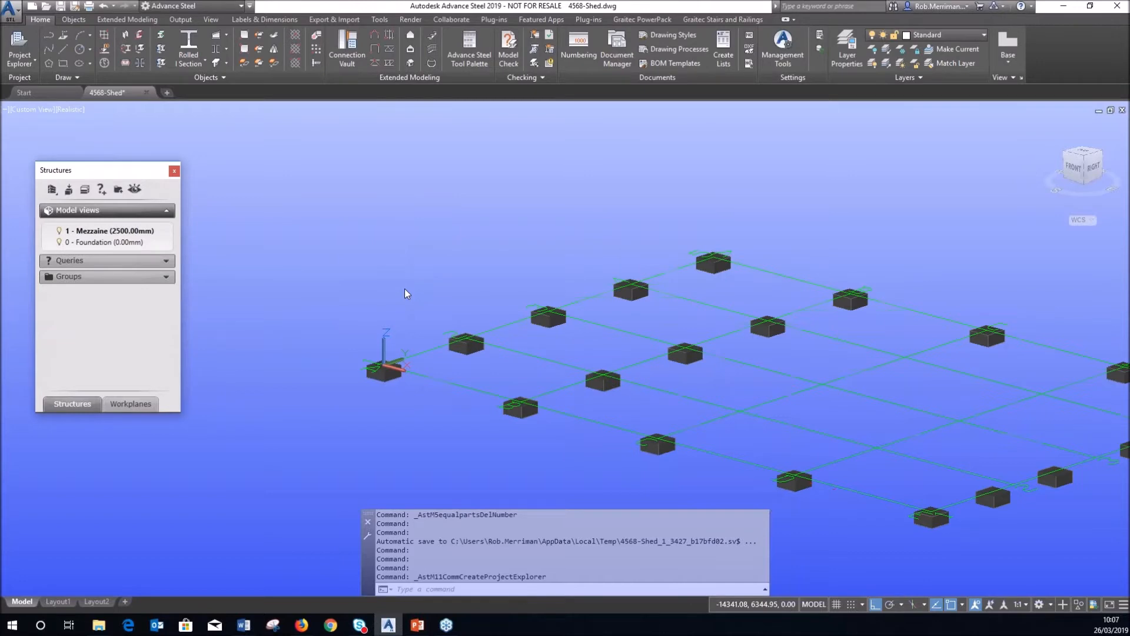
pyautogui.click(60, 232)
pyautogui.click(59, 232)
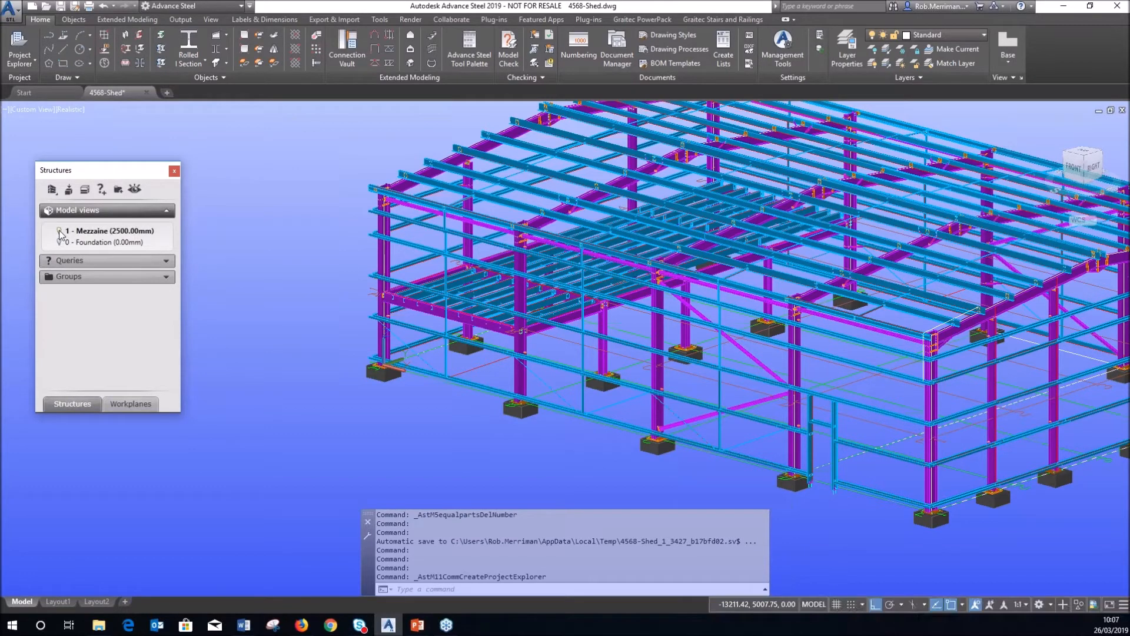
pyautogui.click(59, 235)
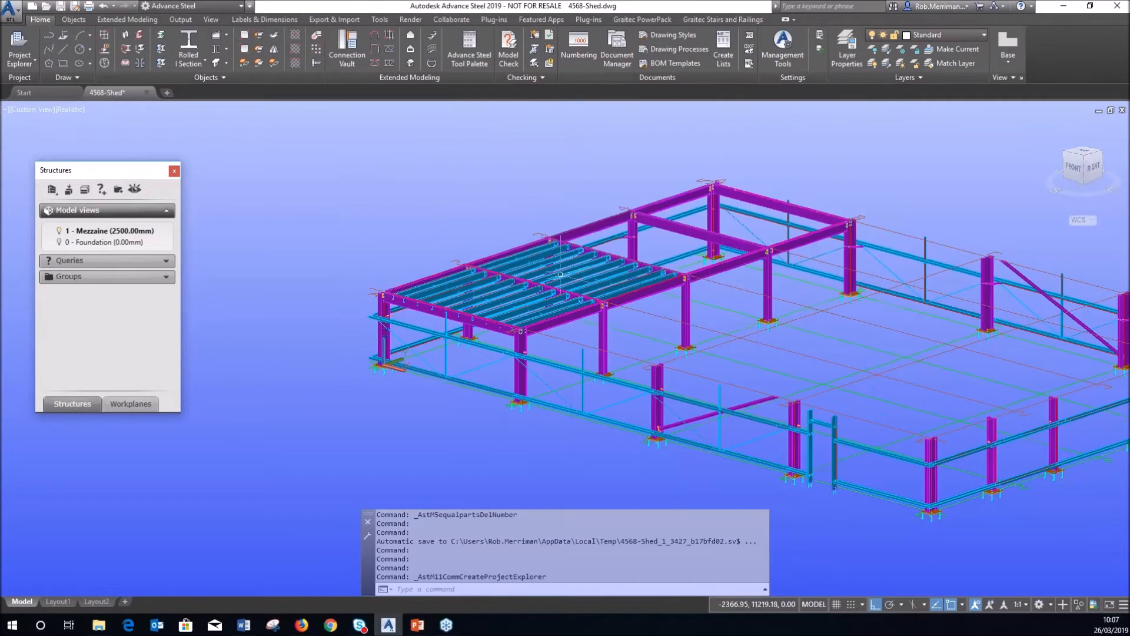
pyautogui.scroll(-2, 431, 317)
pyautogui.scroll(3, 465, 288)
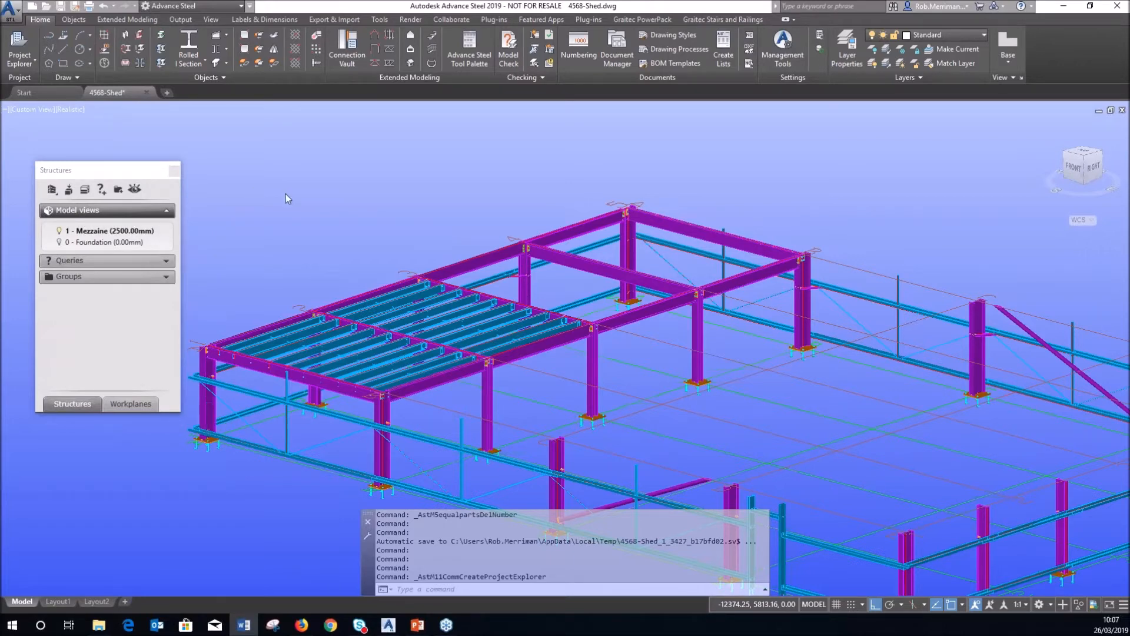
pyautogui.scroll(-3, 283, 188)
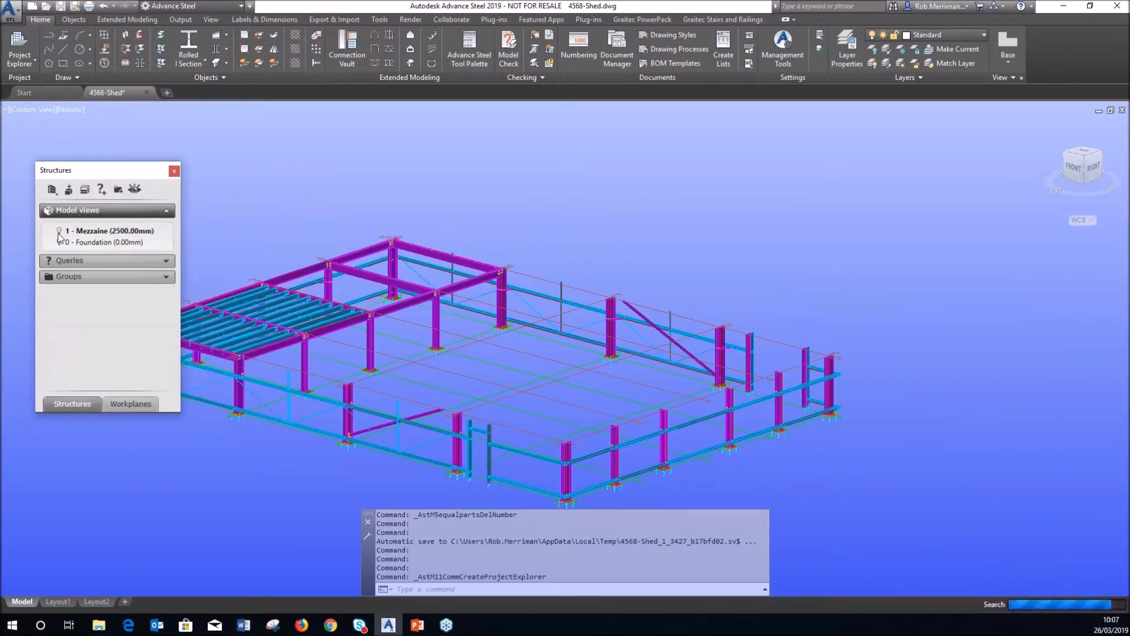
# Create the level '2 - 2nd Mezzaine' at 3500 mm on base level 1 - Mezzaine.
pyautogui.click(85, 190)
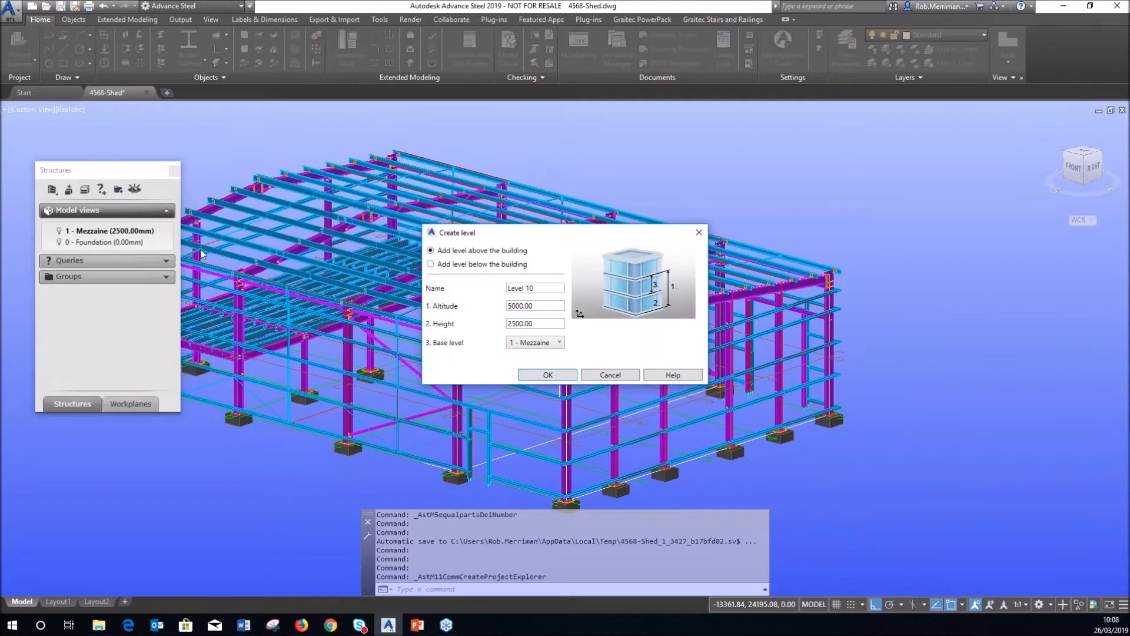
pyautogui.press('Tab')
pyautogui.write('2 -')
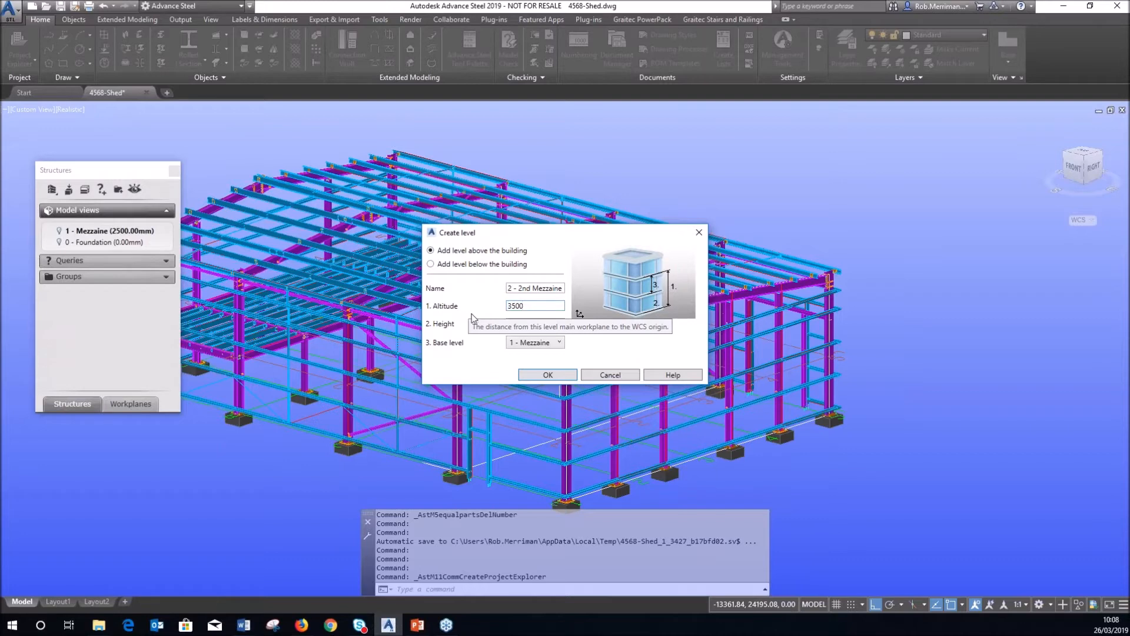
pyautogui.click(524, 375)
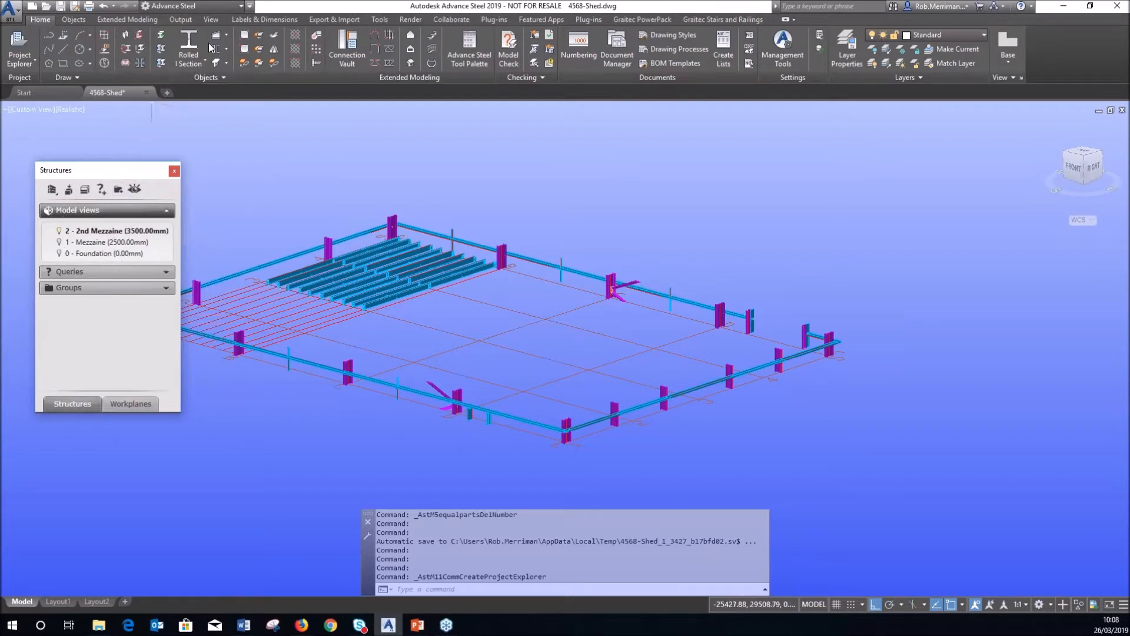
# Place a rolled I-section beam starting at a column on the mezzanine frame.
pyautogui.click(188, 46)
pyautogui.scroll(3, 450, 364)
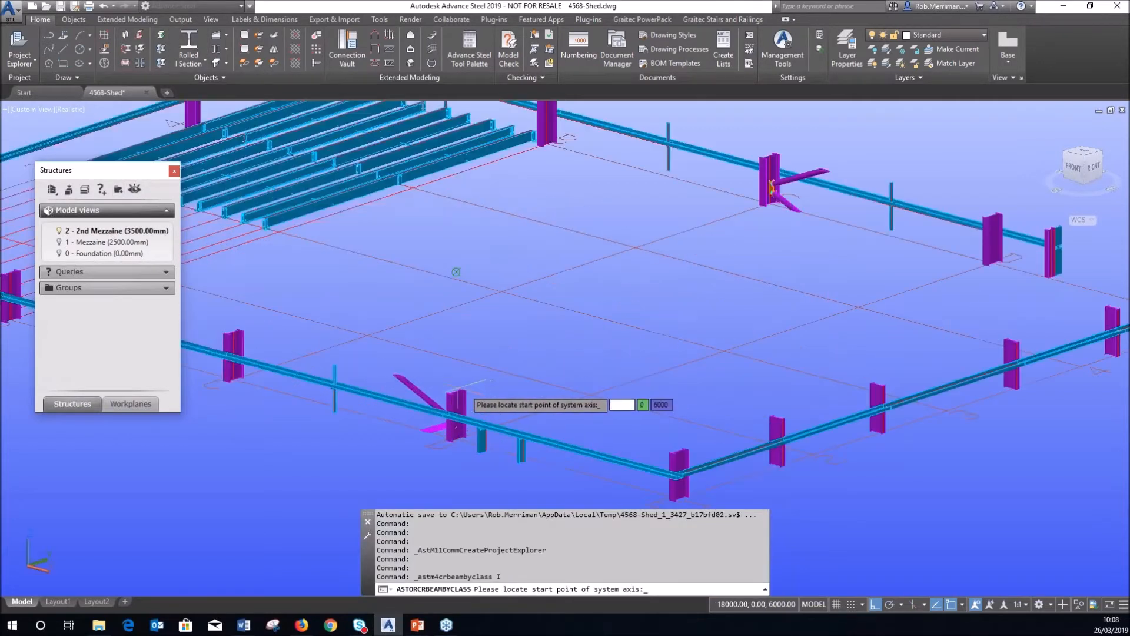
pyautogui.click(462, 383)
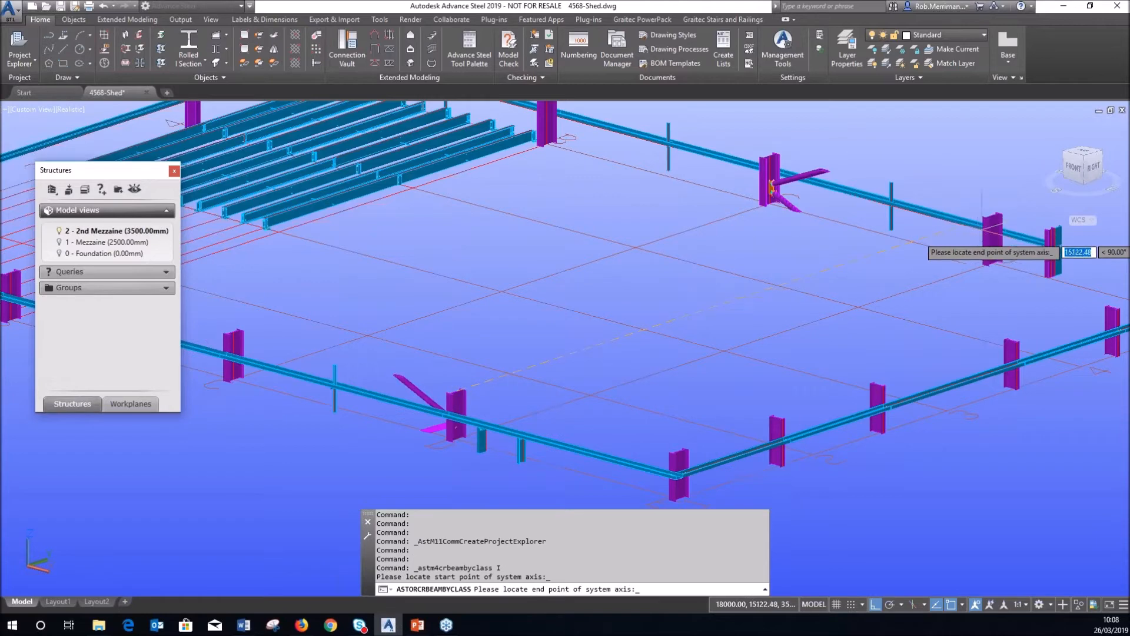
pyautogui.scroll(3, 966, 240)
pyautogui.scroll(-4, 956, 246)
pyautogui.scroll(-3, 982, 252)
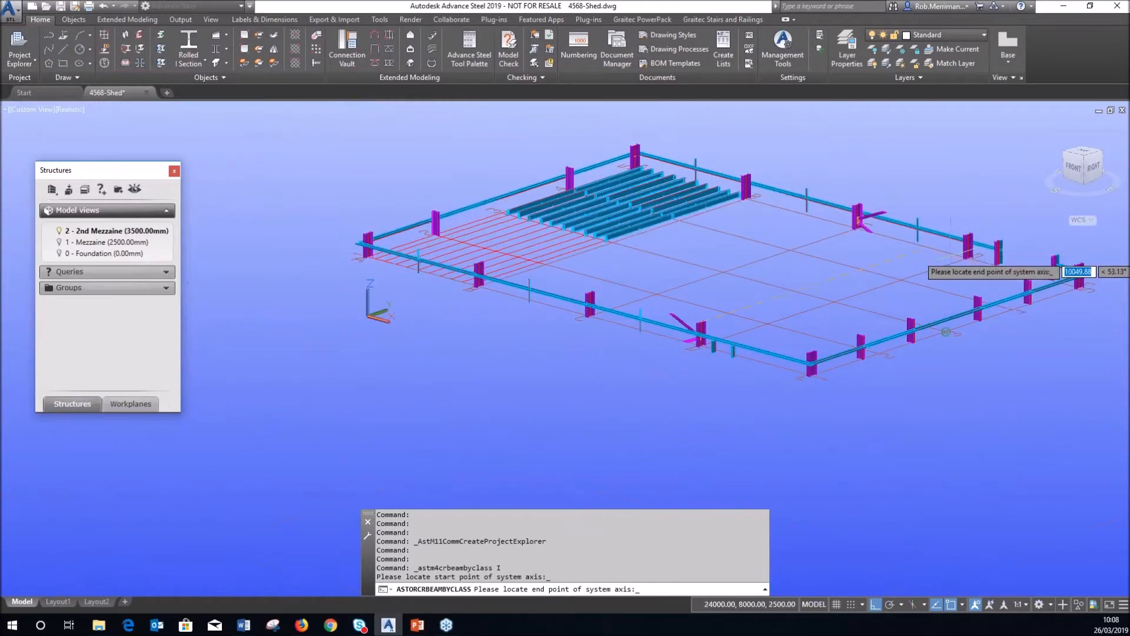
pyautogui.scroll(2, 920, 238)
pyautogui.scroll(2, 920, 238)
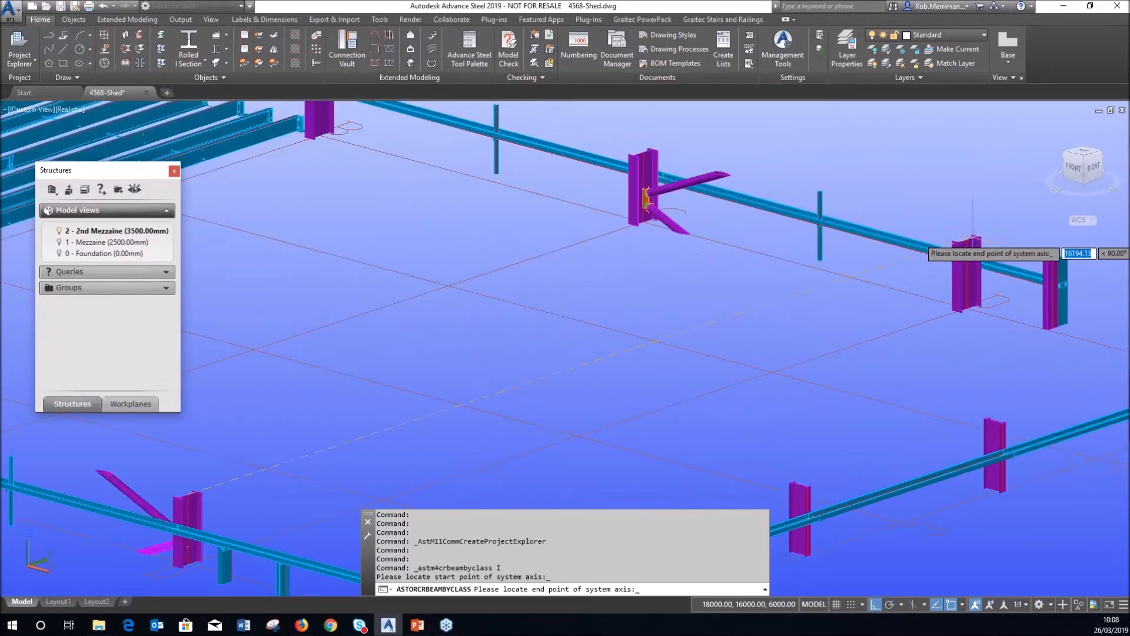
pyautogui.click(920, 239)
pyautogui.scroll(-4, 871, 235)
pyautogui.scroll(2, 759, 328)
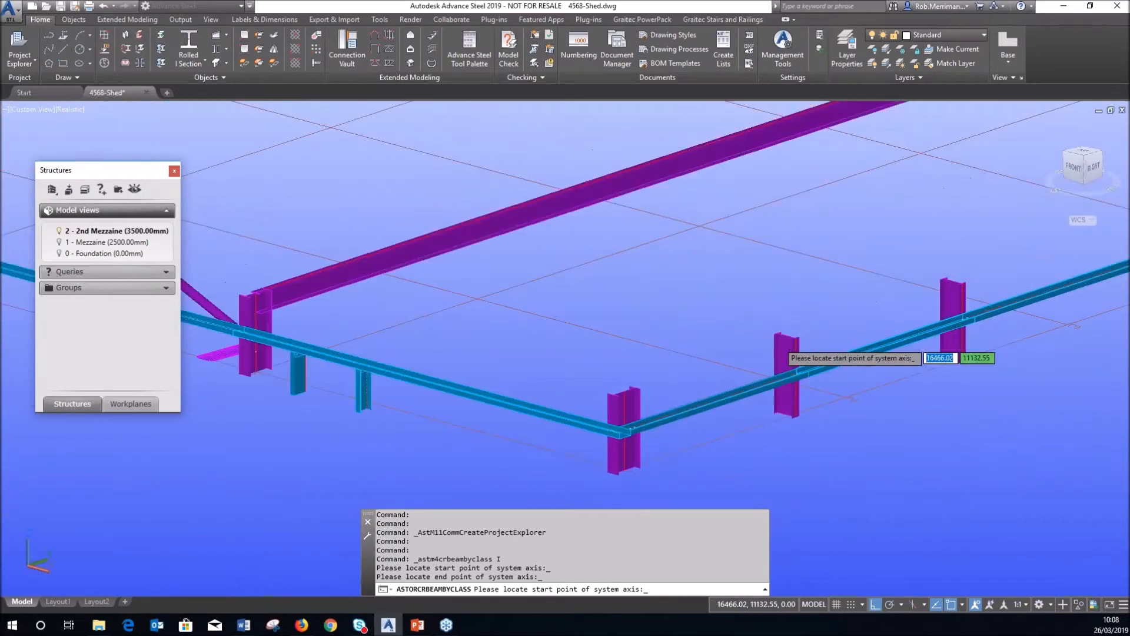
# Add a short beam ending perpendicular to the long beam, then open the 2 - 2nd Mezzaine view.
pyautogui.click(764, 347)
pyautogui.scroll(2, 723, 313)
pyautogui.keyDown('shift'); pyautogui.rightClick(711, 268); pyautogui.keyUp('shift')
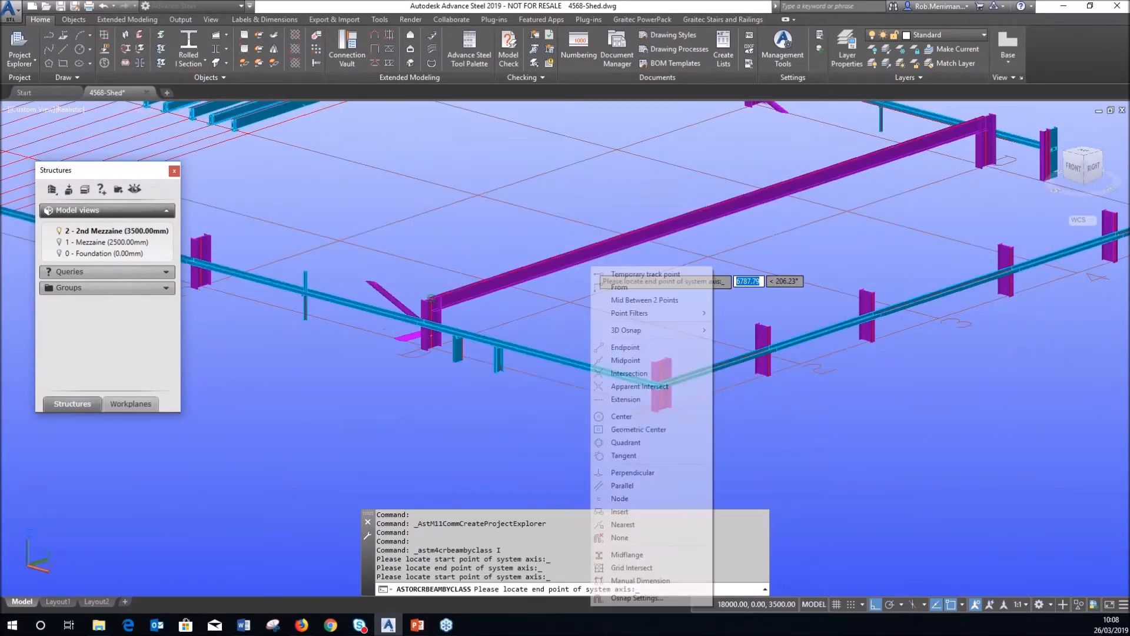
pyautogui.click(638, 474)
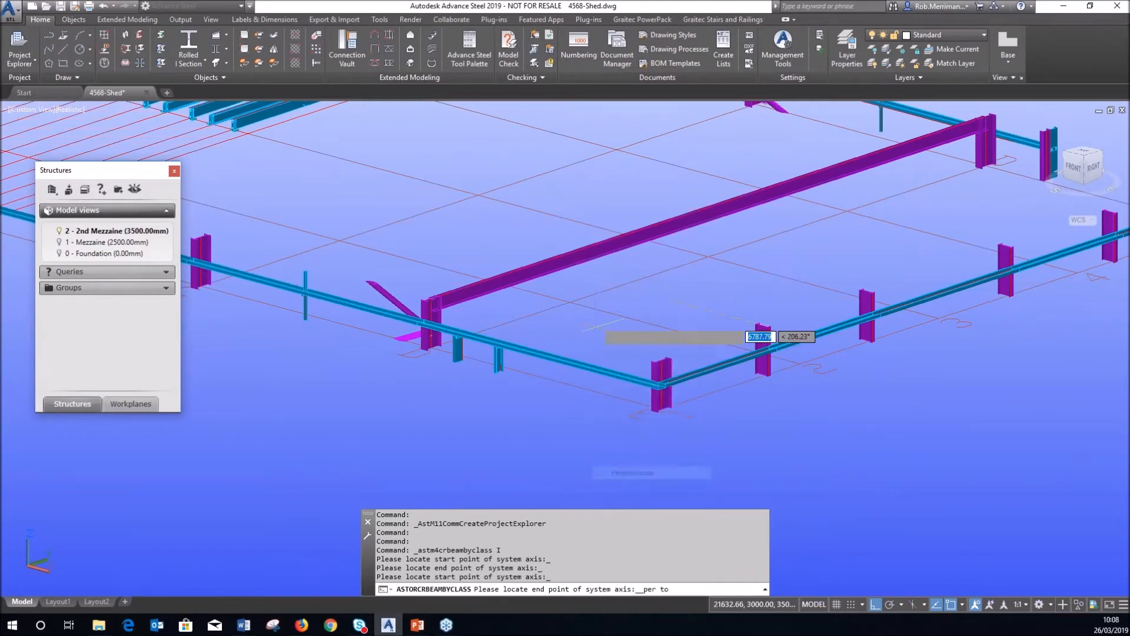
pyautogui.click(585, 265)
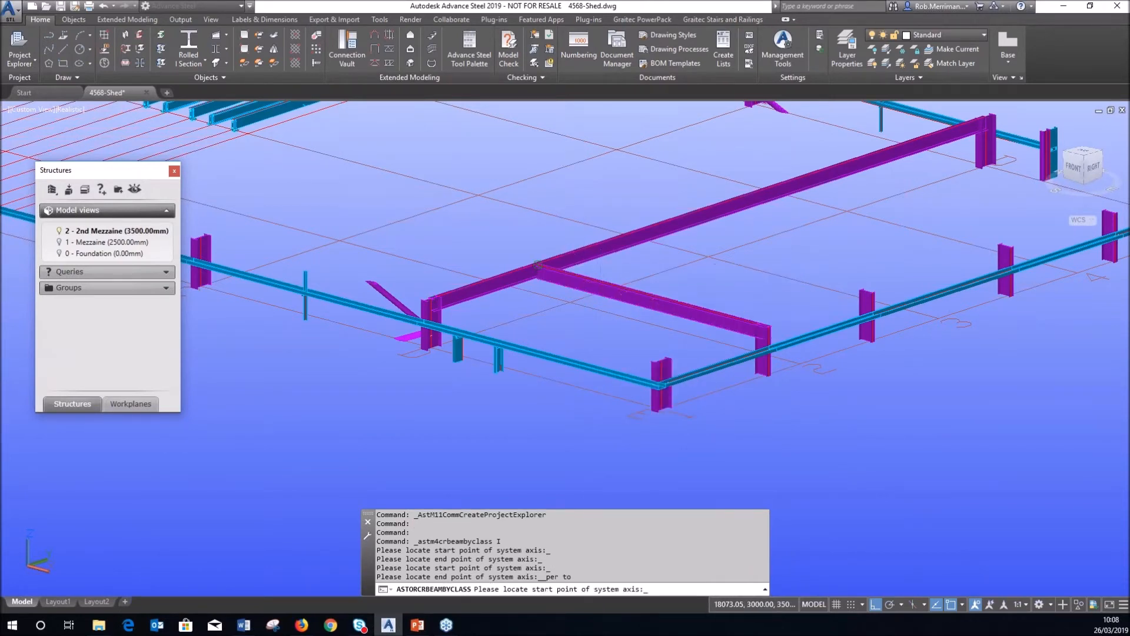
pyautogui.press('Return')
pyautogui.click(902, 244)
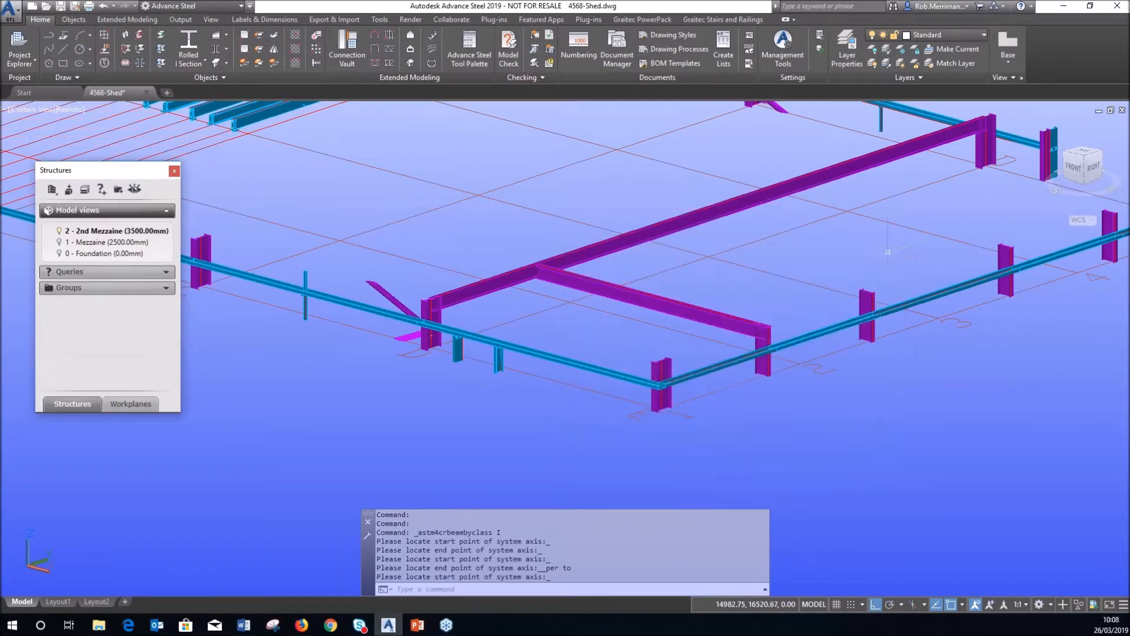
pyautogui.scroll(-3, 618, 390)
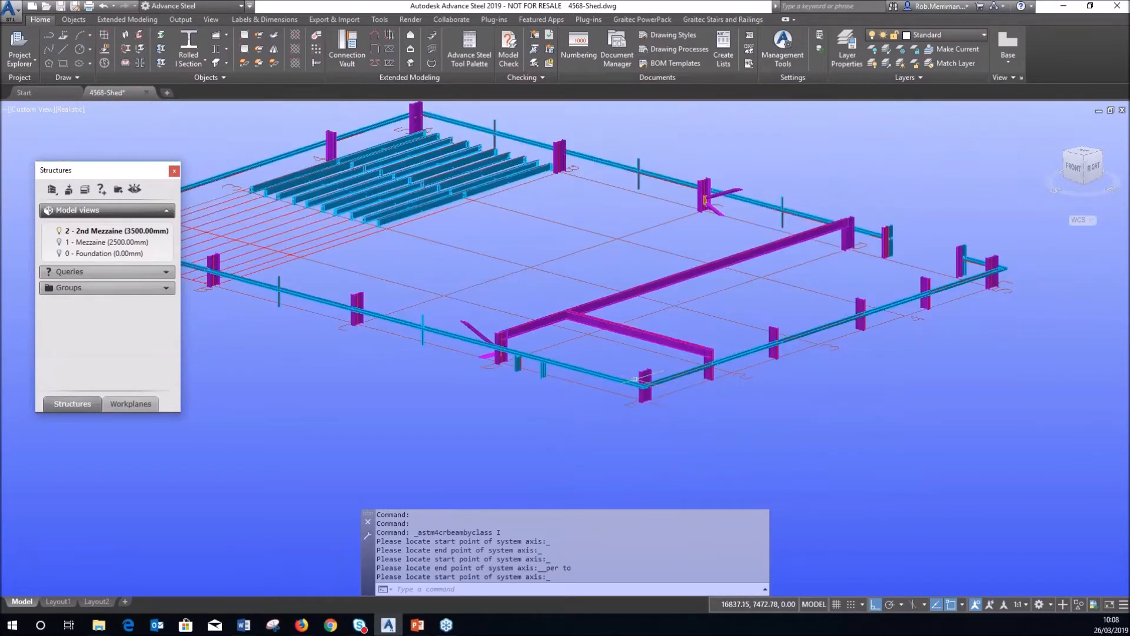
pyautogui.doubleClick(99, 232)
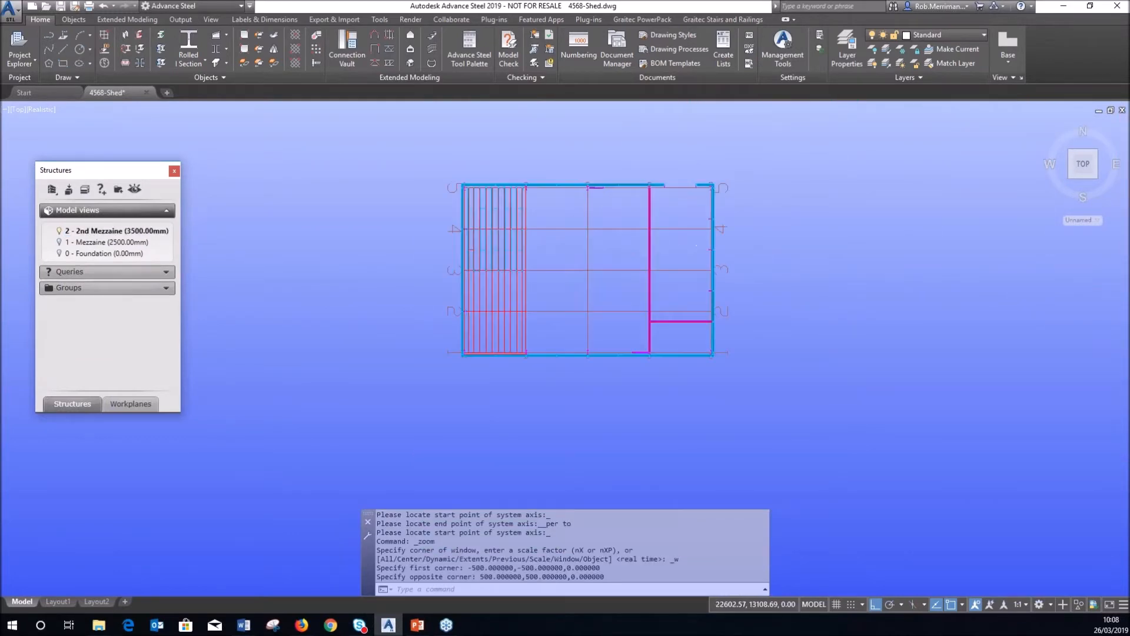
# Place two UB254x146x31 cross beams ending perpendicular on the magenta column line.
pyautogui.click(197, 46)
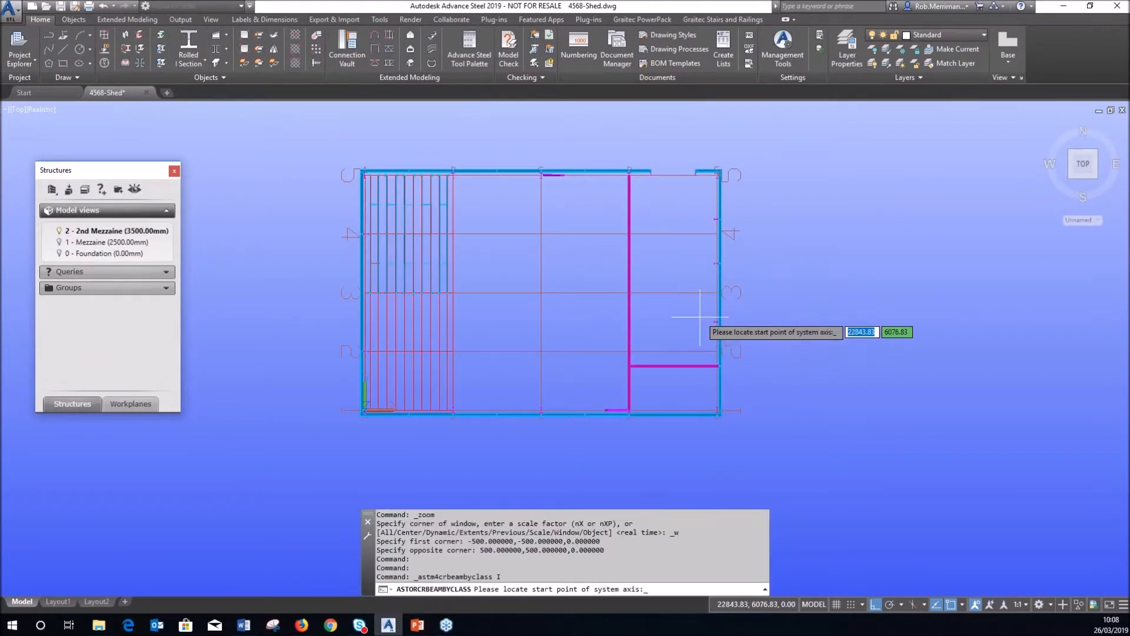
pyautogui.scroll(3, 733, 327)
pyautogui.click(737, 331)
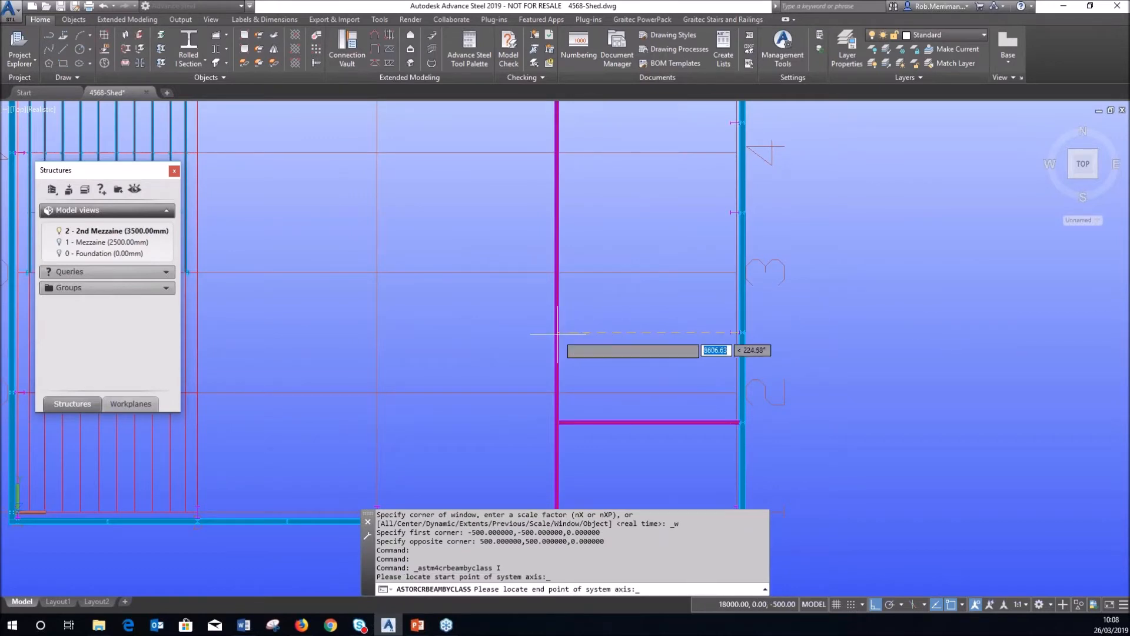
pyautogui.keyDown('shift'); pyautogui.rightClick(566, 336); pyautogui.keyUp('shift')
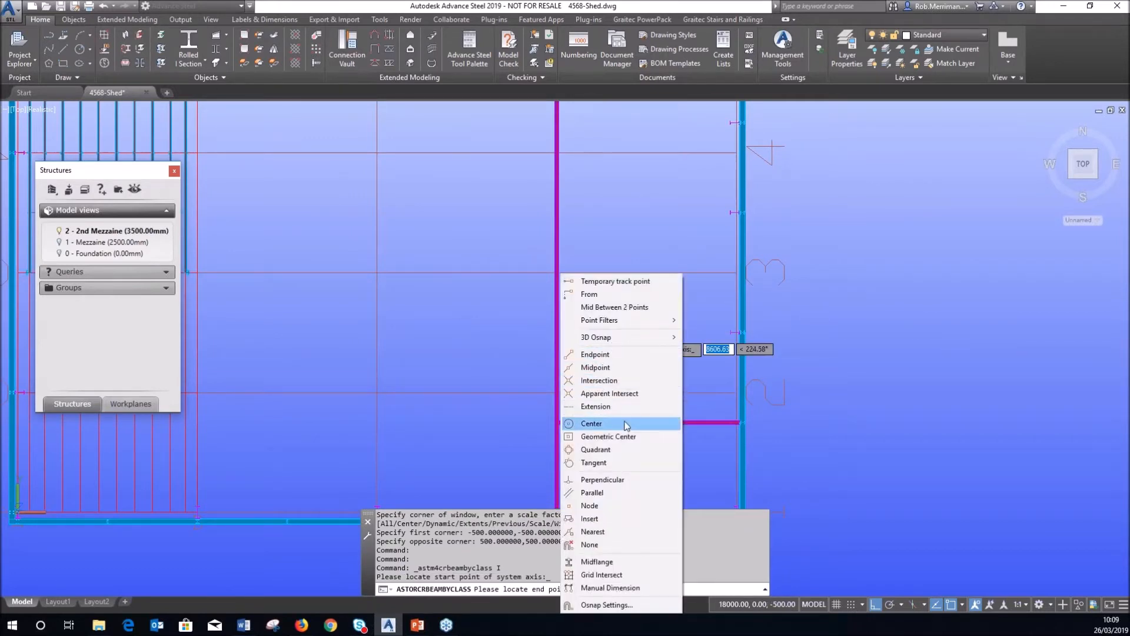
pyautogui.click(617, 479)
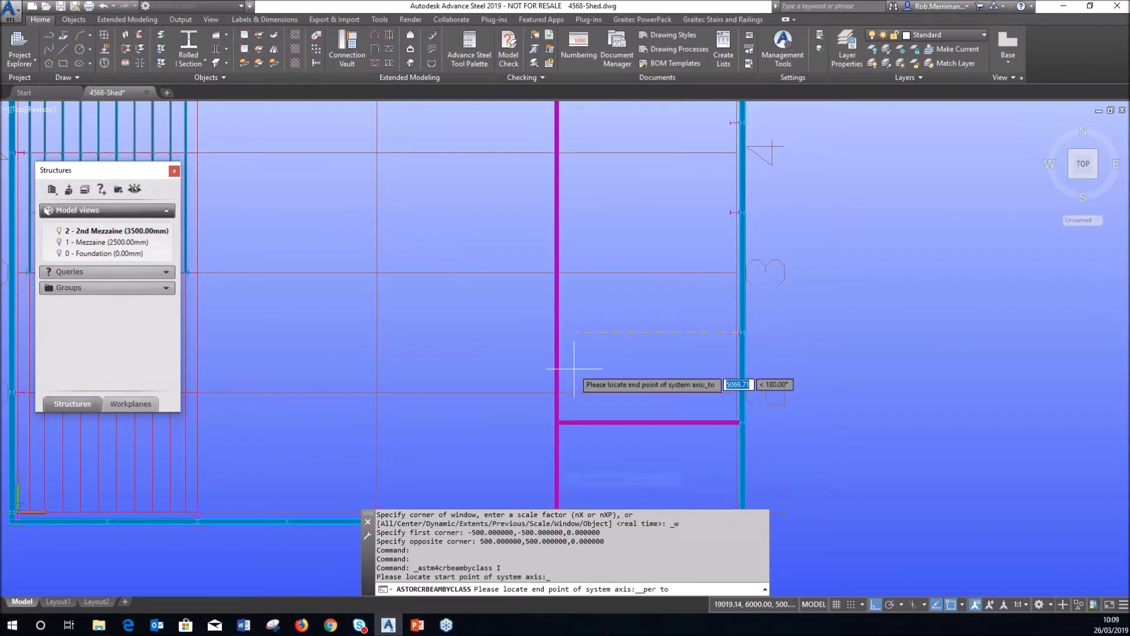
pyautogui.click(558, 333)
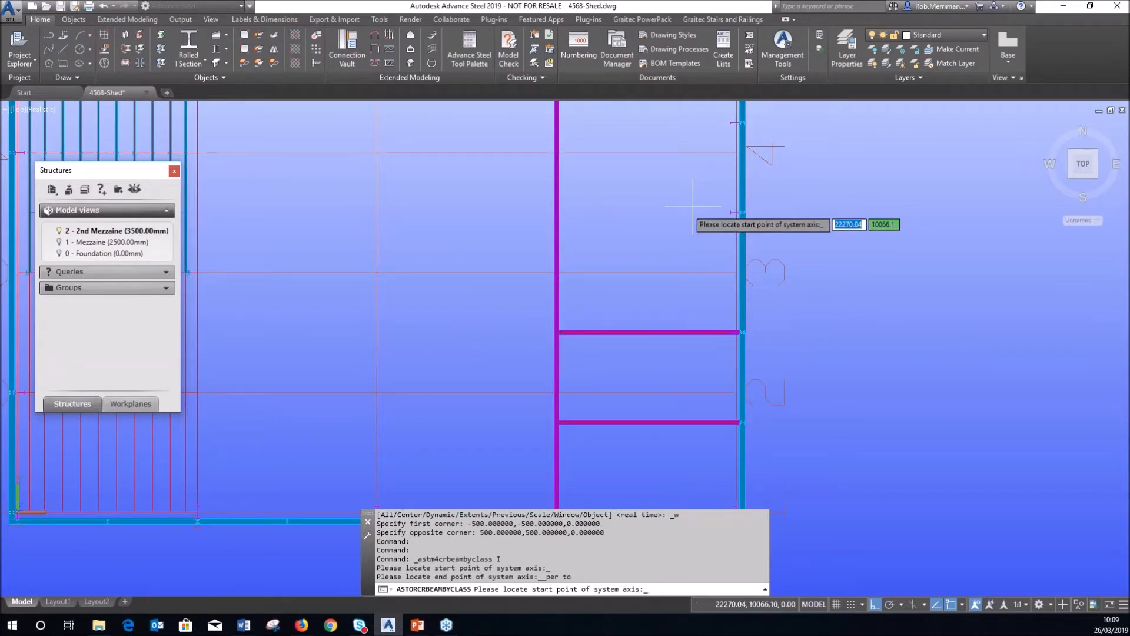
pyautogui.click(724, 215)
pyautogui.keyDown('shift'); pyautogui.rightClick(633, 239); pyautogui.keyUp('shift')
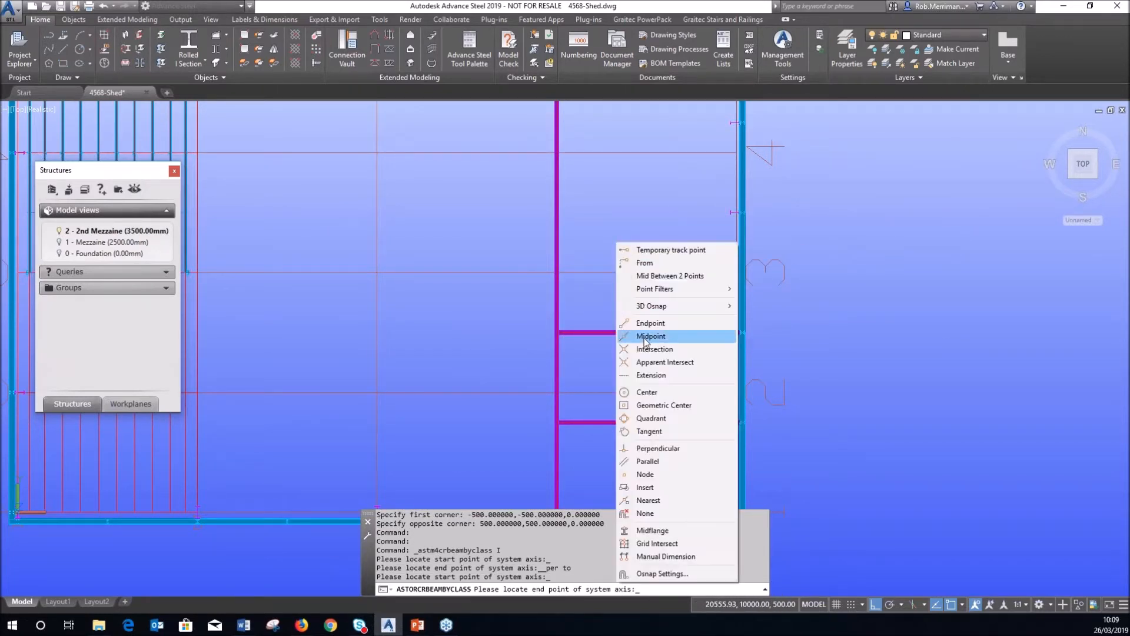
pyautogui.click(650, 448)
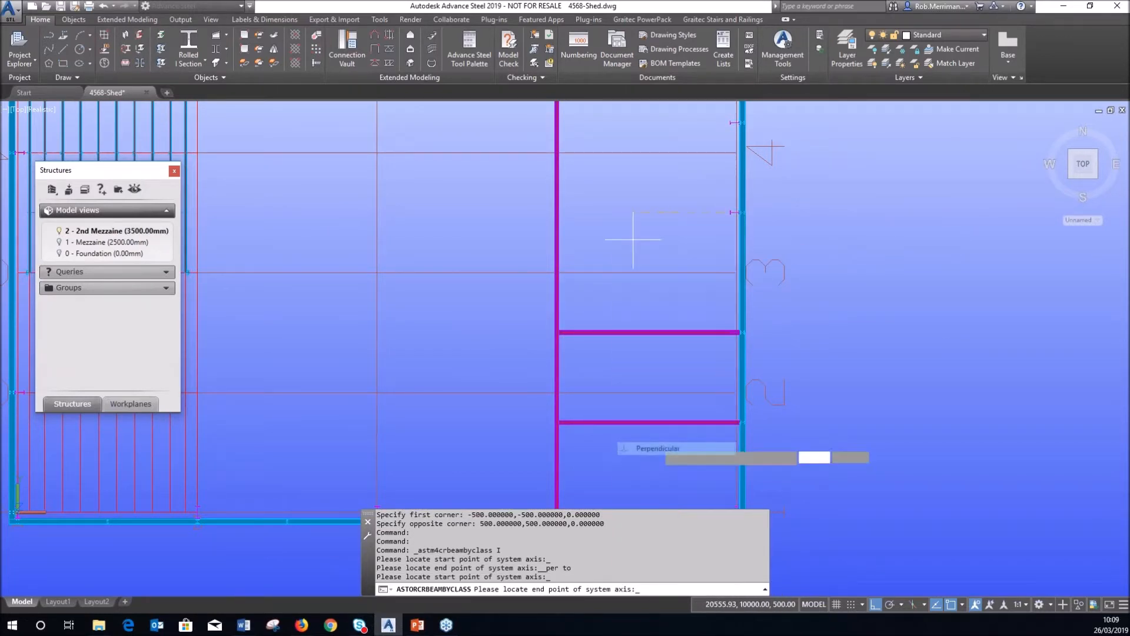
pyautogui.click(558, 259)
pyautogui.scroll(-3, 559, 441)
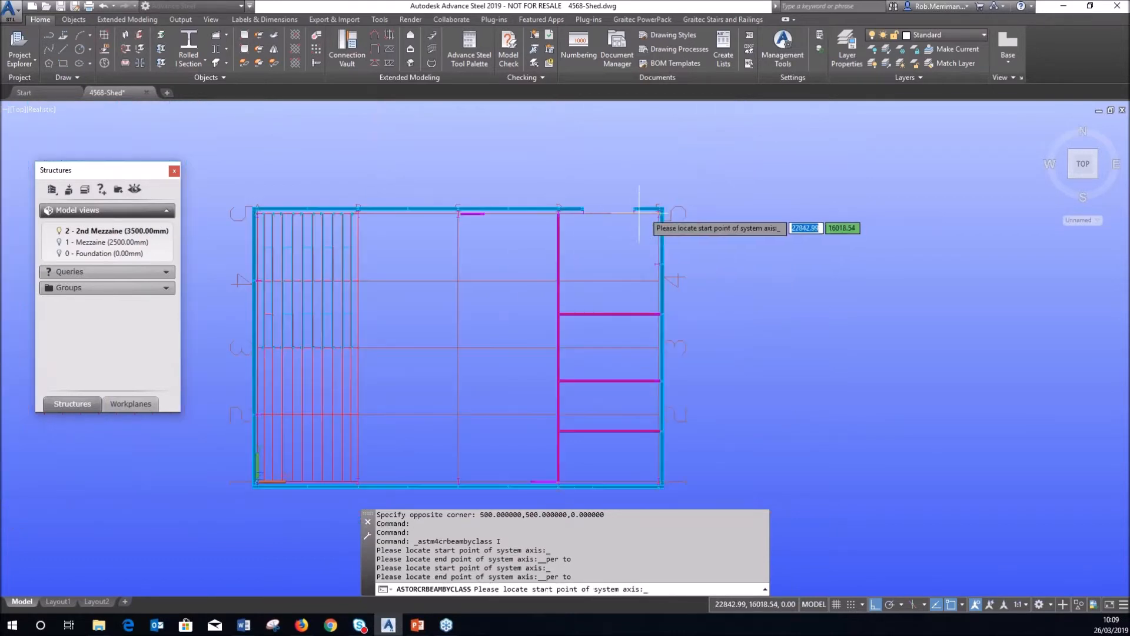
# Add one more perpendicular cross beam to the column line and orbit back to 3D.
pyautogui.click(660, 262)
pyautogui.scroll(2, 590, 262)
pyautogui.keyDown('shift'); pyautogui.rightClick(592, 263); pyautogui.keyUp('shift')
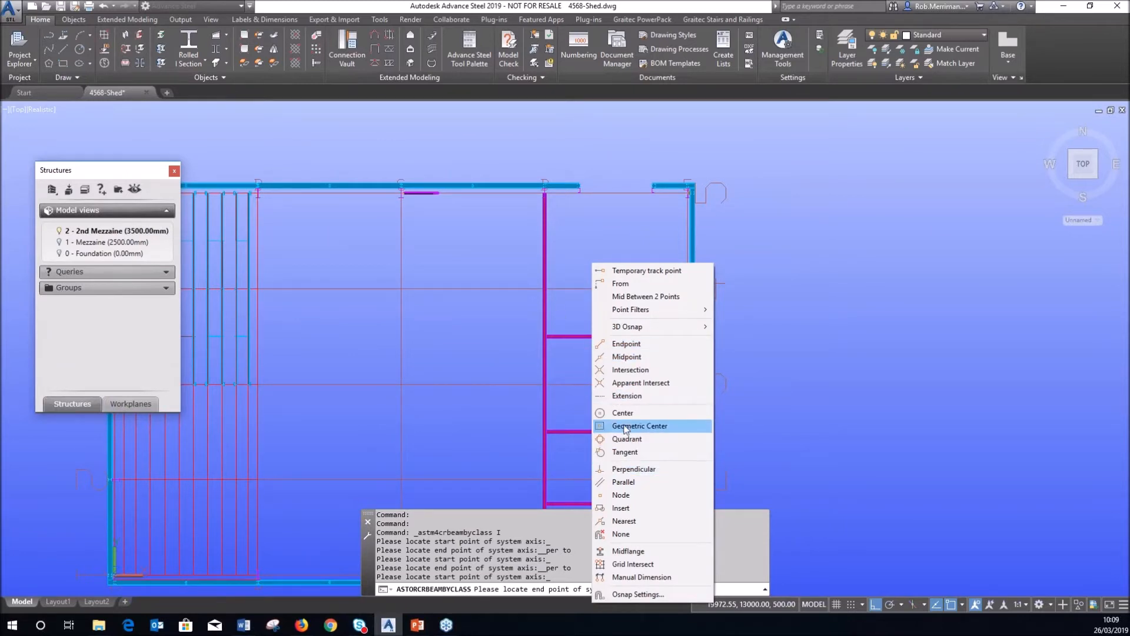
pyautogui.click(634, 469)
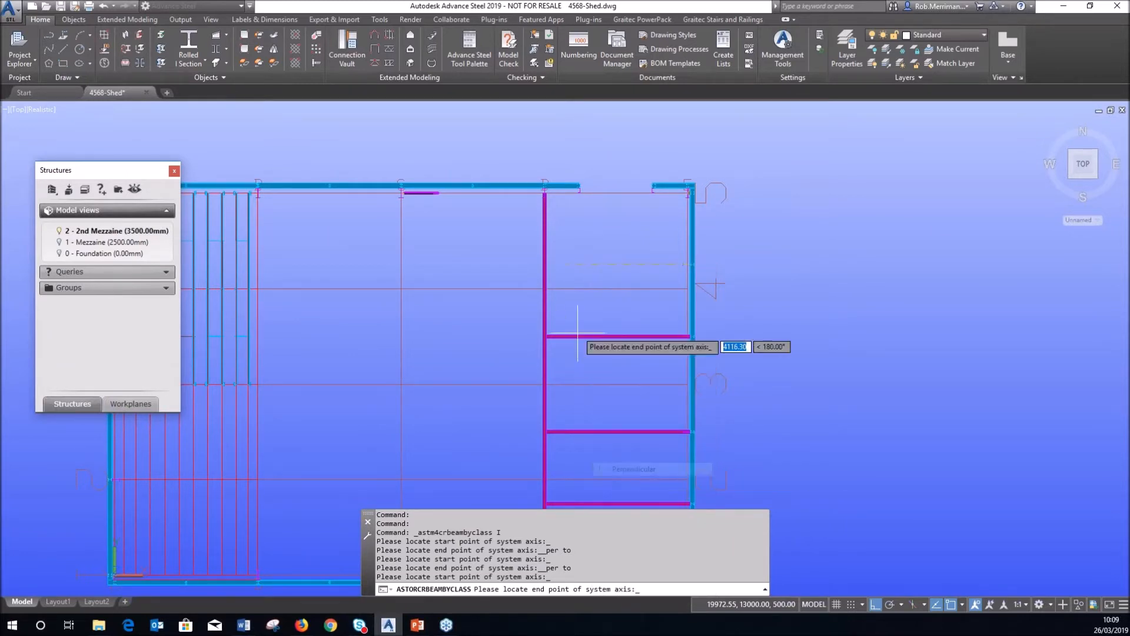
pyautogui.keyDown('shift'); pyautogui.rightClick(543, 265); pyautogui.keyUp('shift')
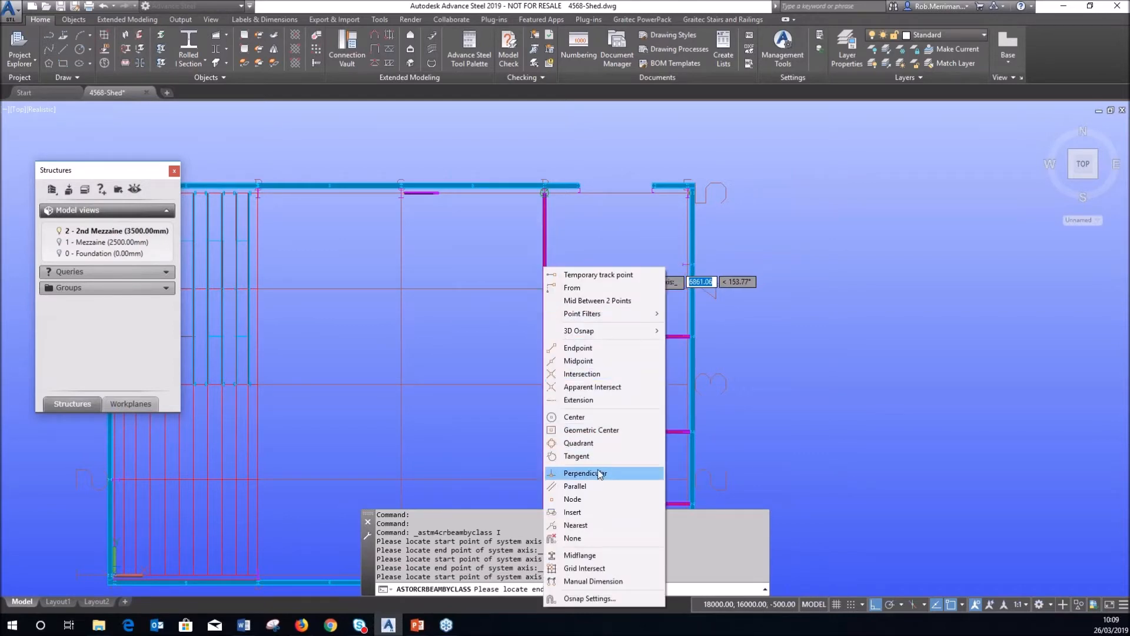
pyautogui.click(601, 472)
pyautogui.keyDown('shift'); pyautogui.rightClick(589, 296); pyautogui.keyUp('shift')
pyautogui.click(625, 480)
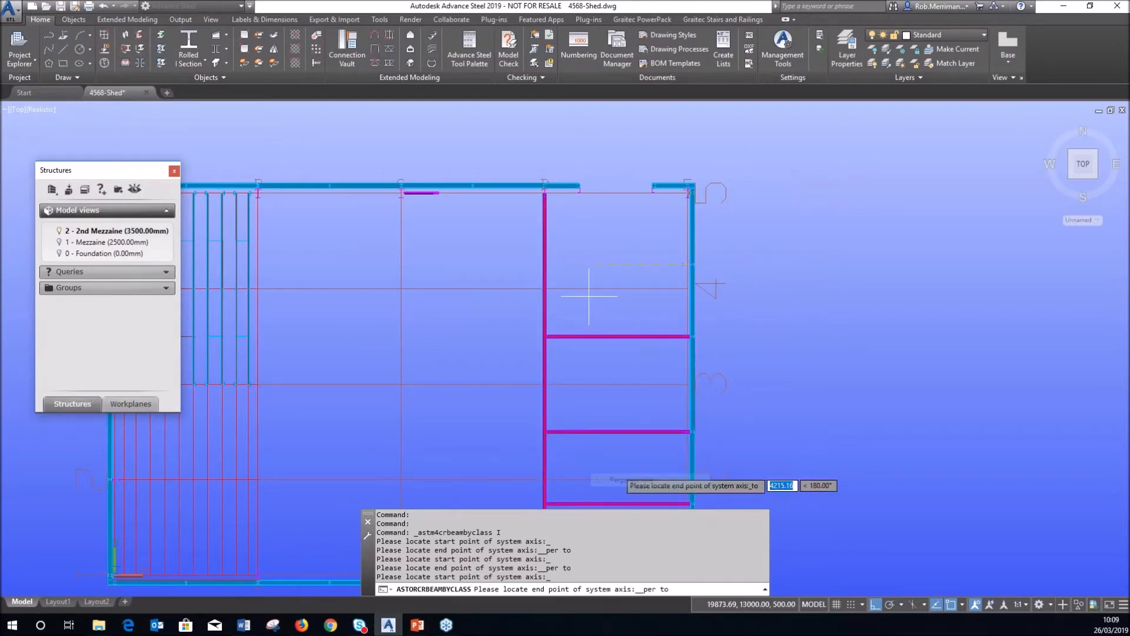
pyautogui.click(545, 277)
pyautogui.press('Escape')
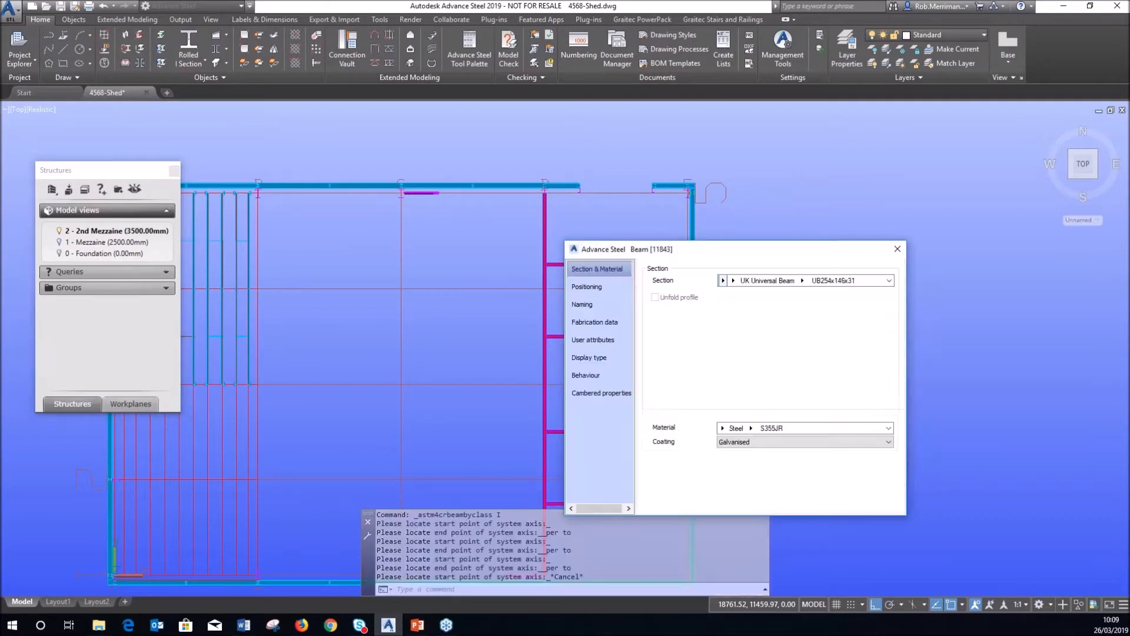
pyautogui.scroll(-3, 606, 248)
pyautogui.keyDown('shift'); pyautogui.moveTo(641, 287); pyautogui.dragTo(595, 154, button='middle'); pyautogui.keyUp('shift')
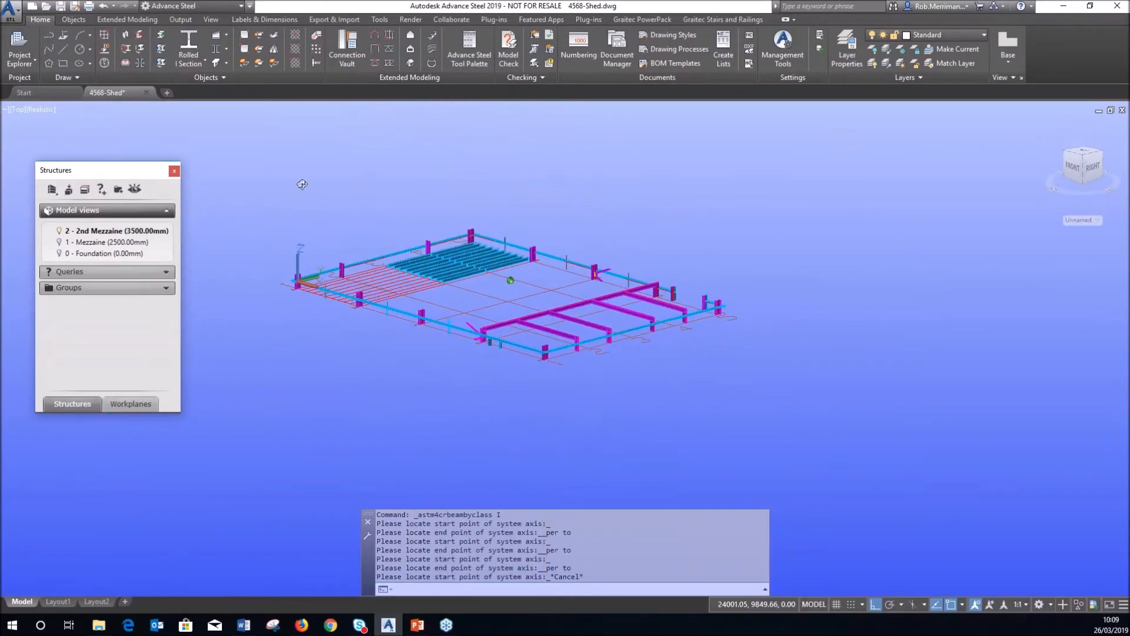
# Set the 2 - 2nd Mezzaine level's top altitude to 4000 mm in its properties.
pyautogui.rightClick(137, 232)
pyautogui.click(179, 433)
pyautogui.moveTo(524, 250); pyautogui.dragTo(838, 252)
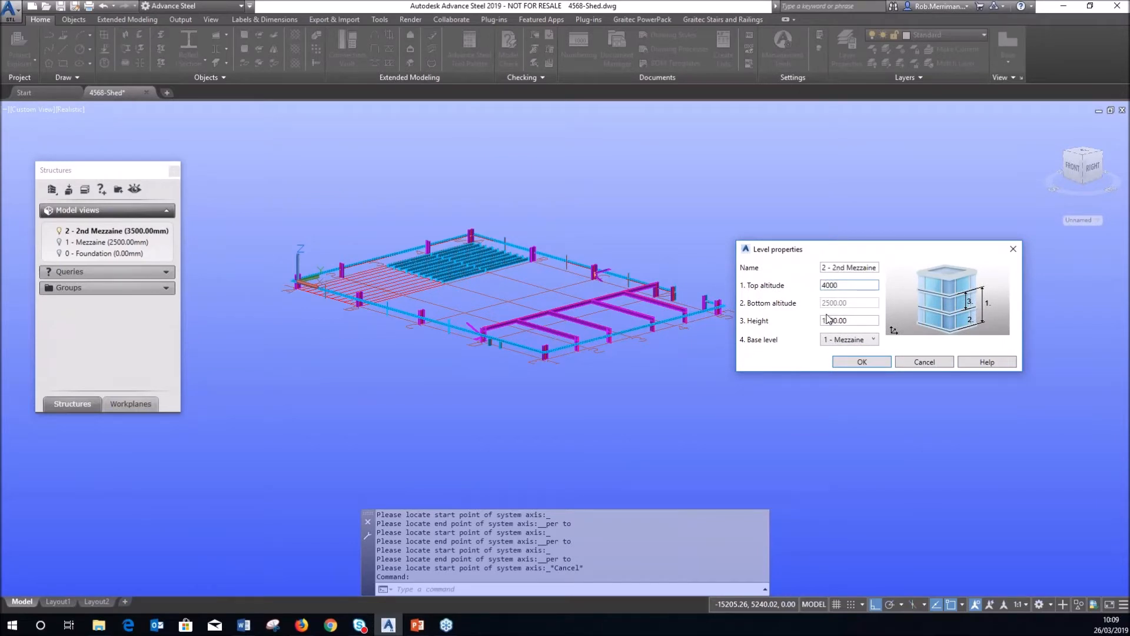
pyautogui.click(858, 362)
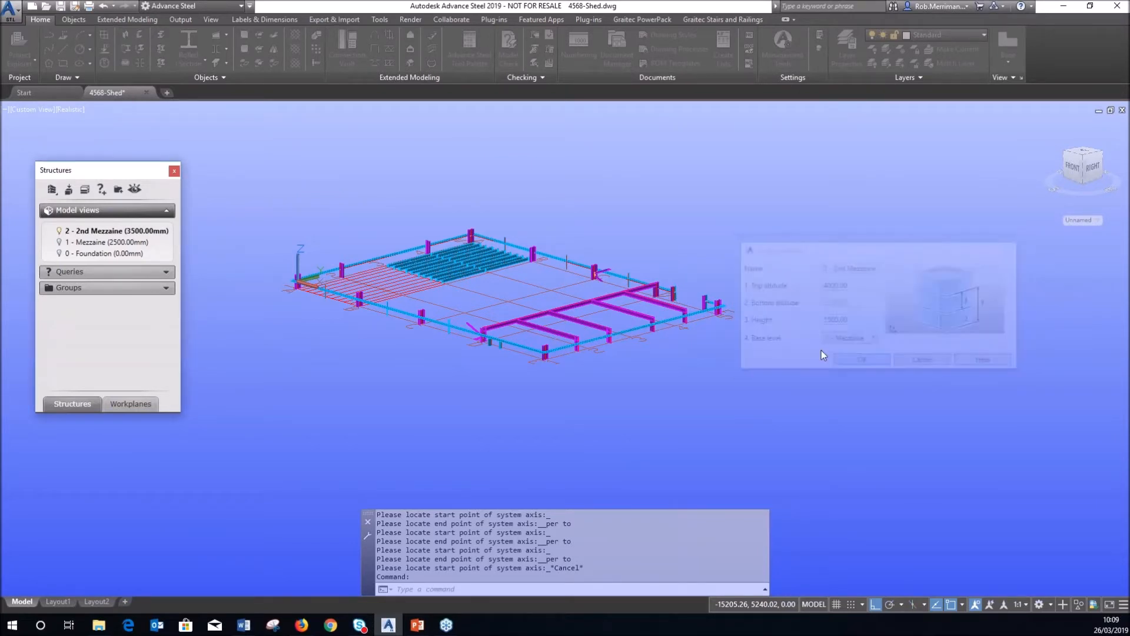
pyautogui.scroll(4, 628, 288)
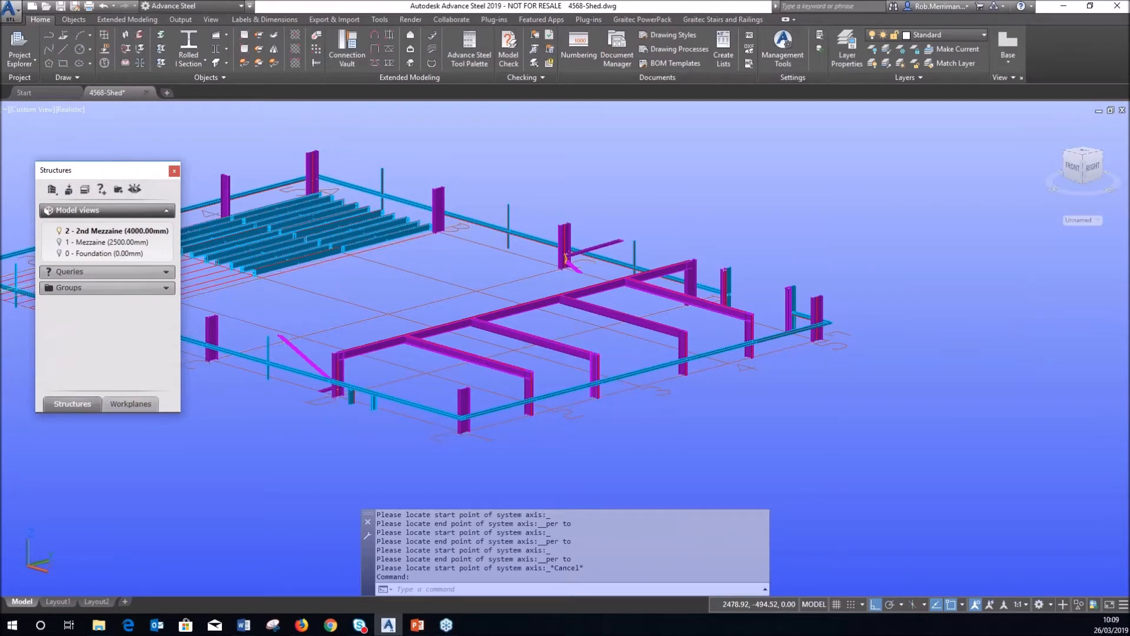
pyautogui.hotkey('alt', 'Tab')
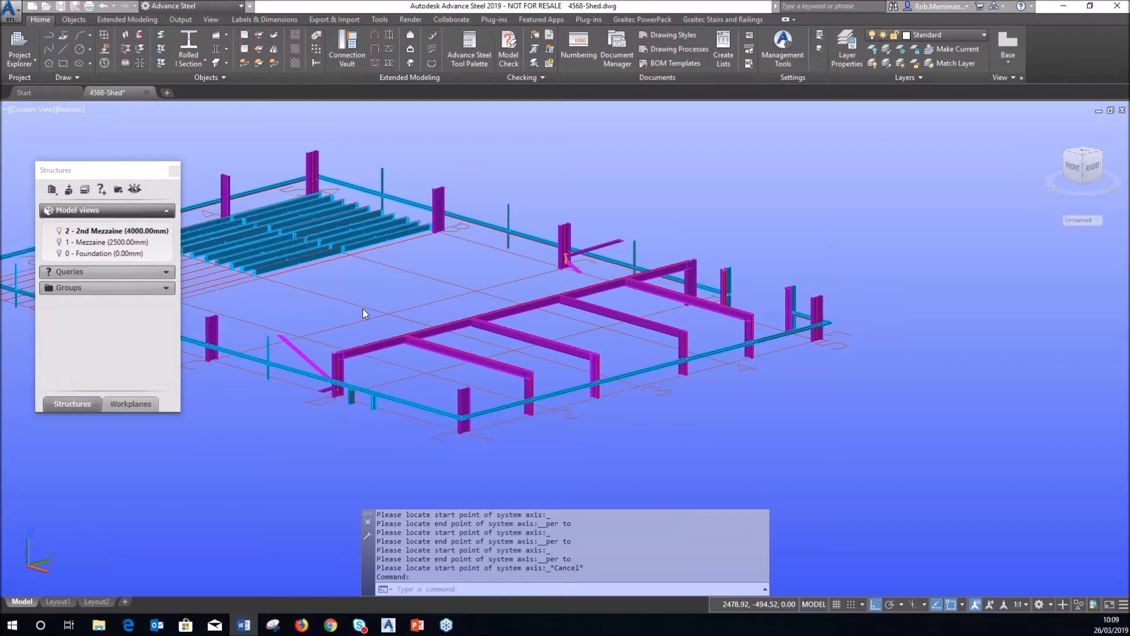
# Deactivate the 2nd Mezzaine view and orbit to an isometric view of the whole shed.
pyautogui.doubleClick(122, 232)
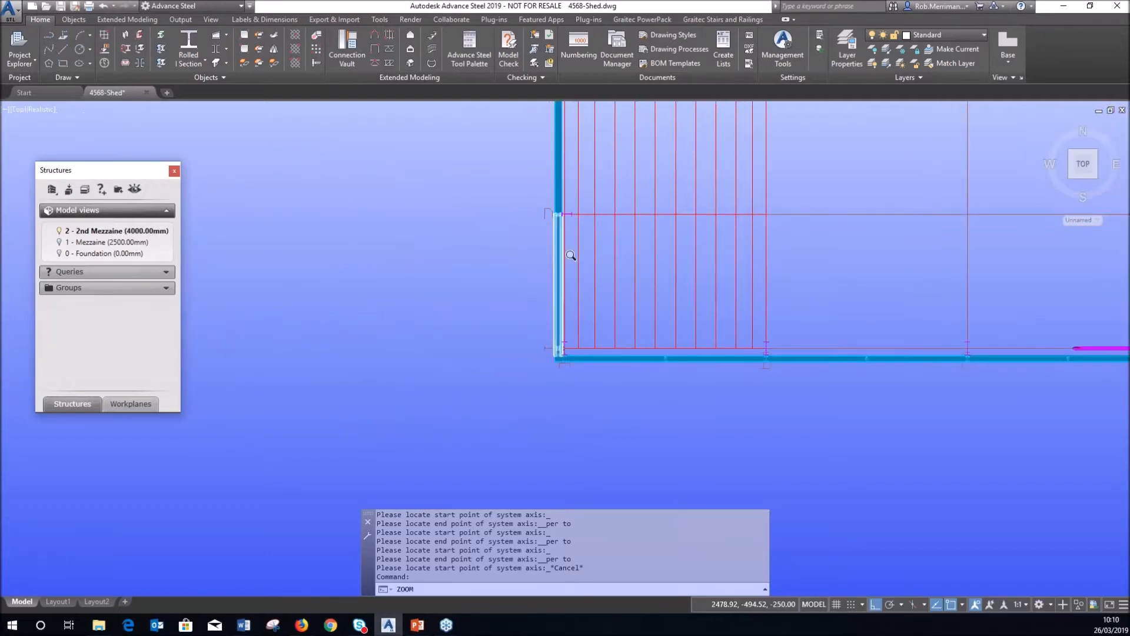
pyautogui.scroll(-5, 441, 330)
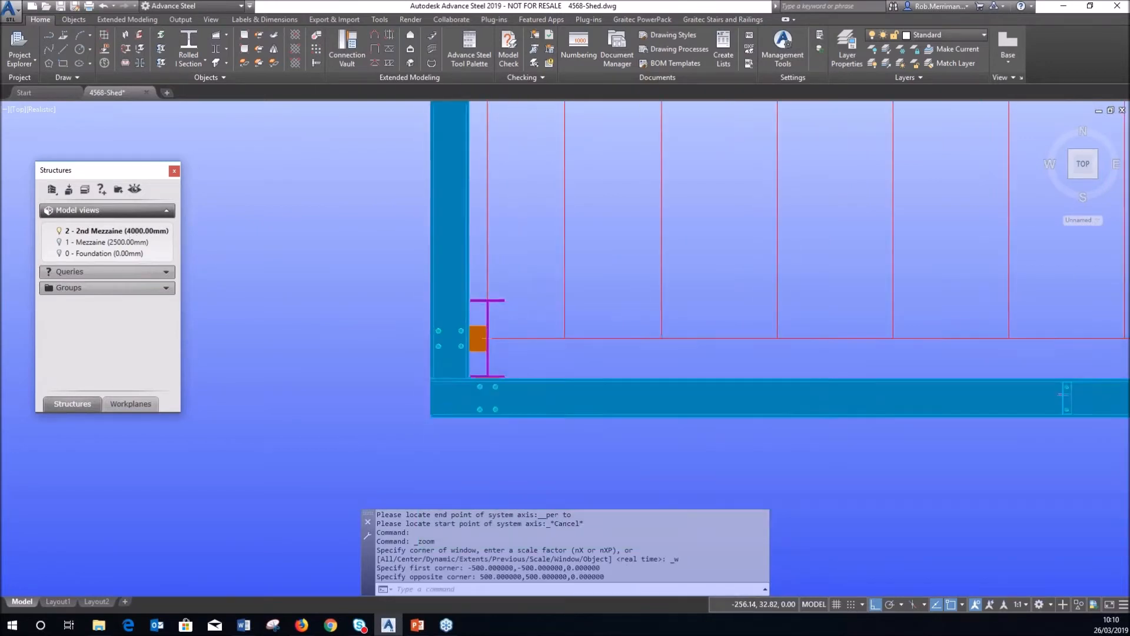
pyautogui.scroll(-3, 610, 367)
pyautogui.keyDown('shift'); pyautogui.moveTo(610, 367); pyautogui.dragTo(682, 203, button='middle'); pyautogui.keyUp('shift')
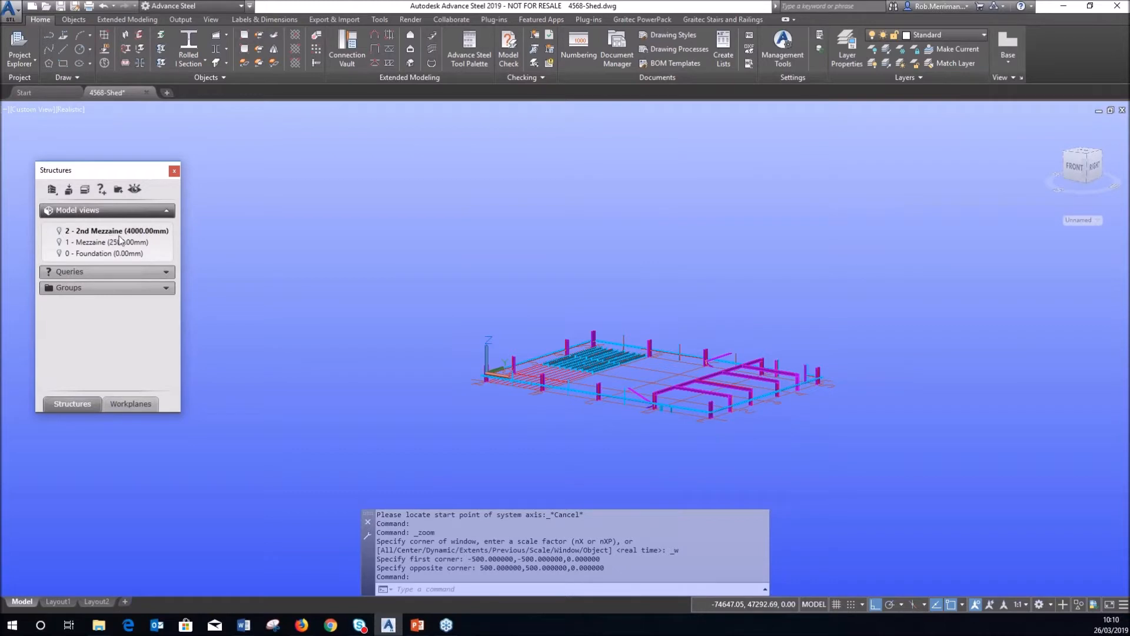
pyautogui.rightClick(102, 238)
# Set 0 - Foundation as the bottom workplane and 2 - 2nd Mezzaine as the top workplane.
pyautogui.click(123, 306)
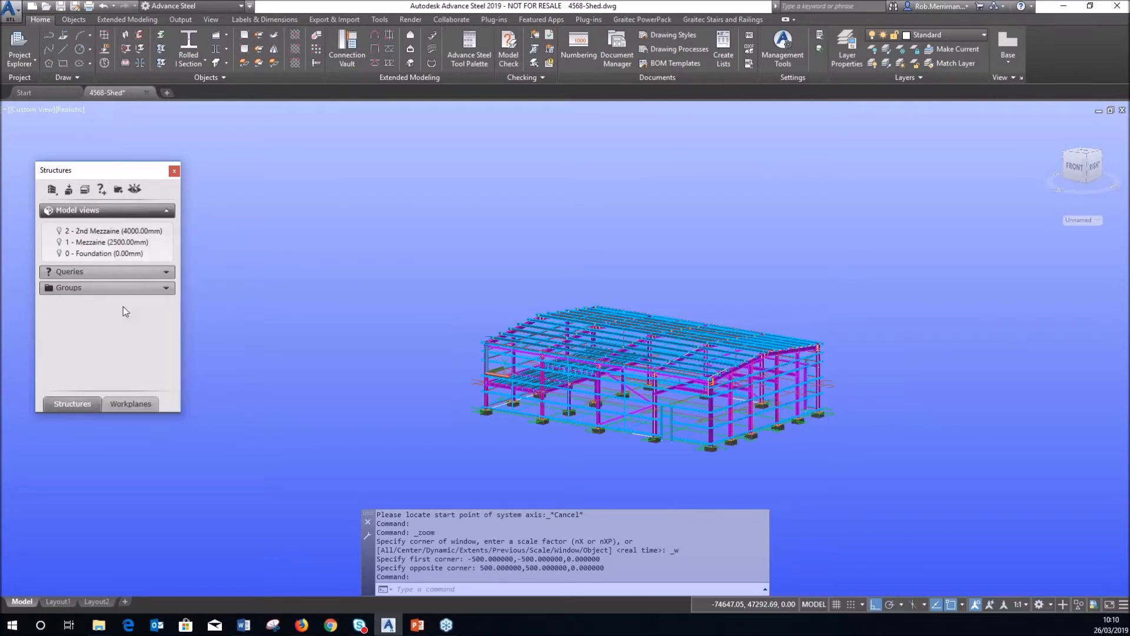
pyautogui.click(132, 404)
pyautogui.click(166, 212)
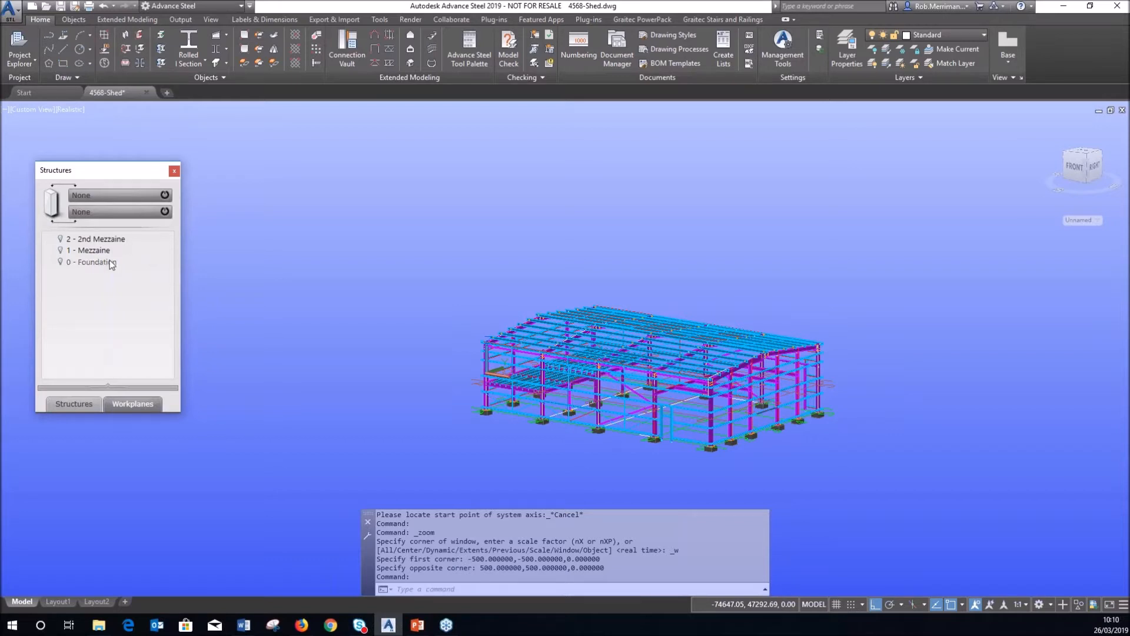
pyautogui.click(106, 218)
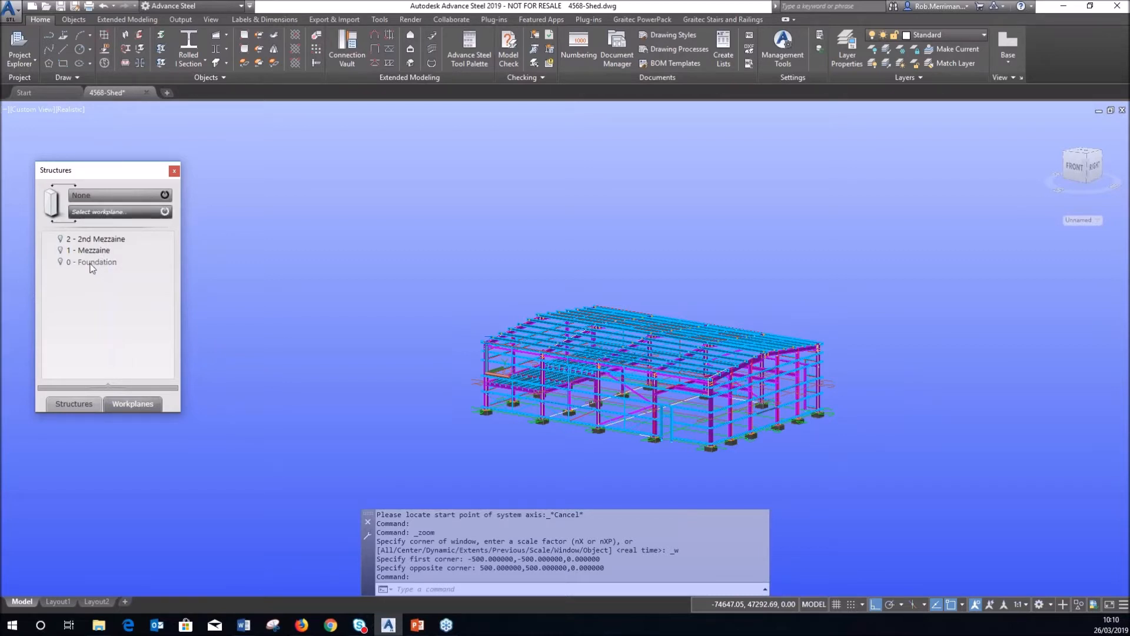
pyautogui.click(92, 262)
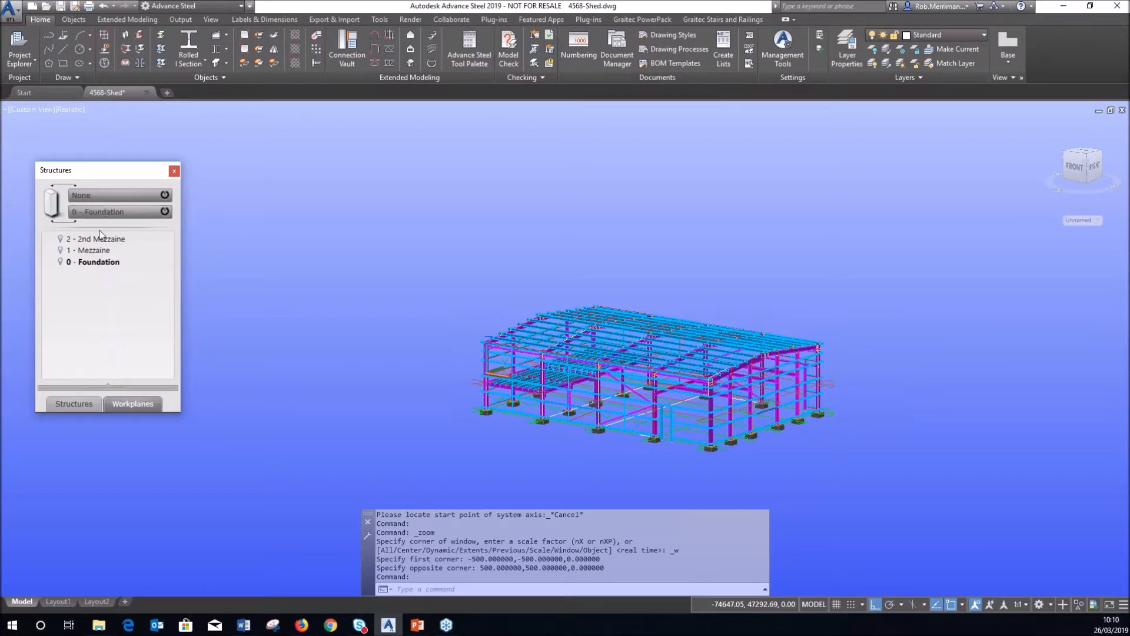
pyautogui.click(112, 198)
pyautogui.click(103, 242)
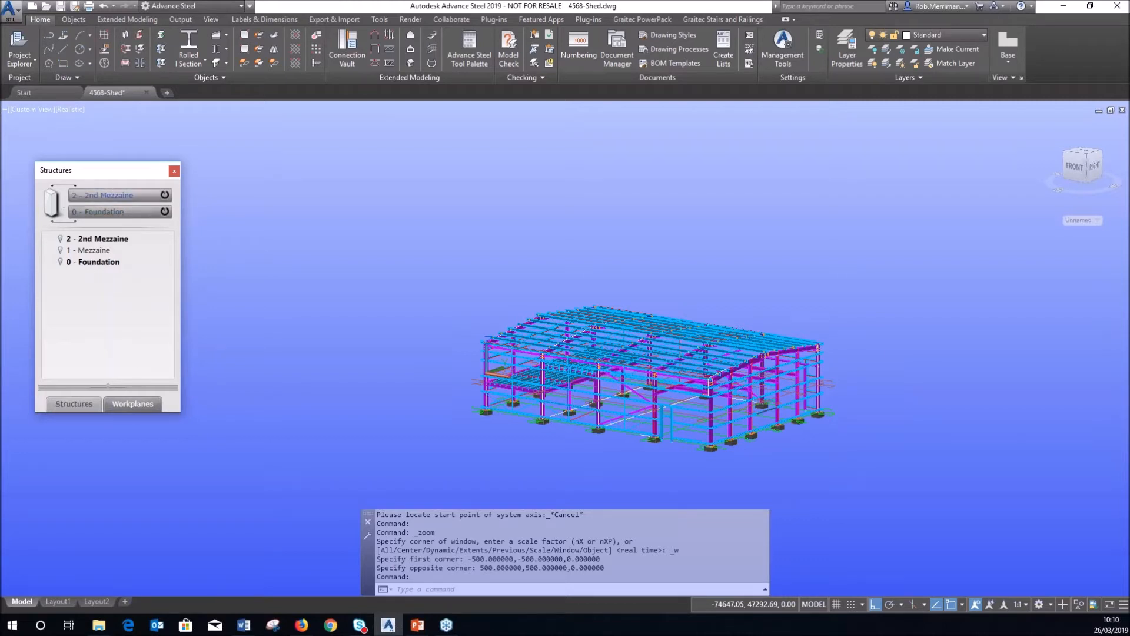
pyautogui.click(73, 19)
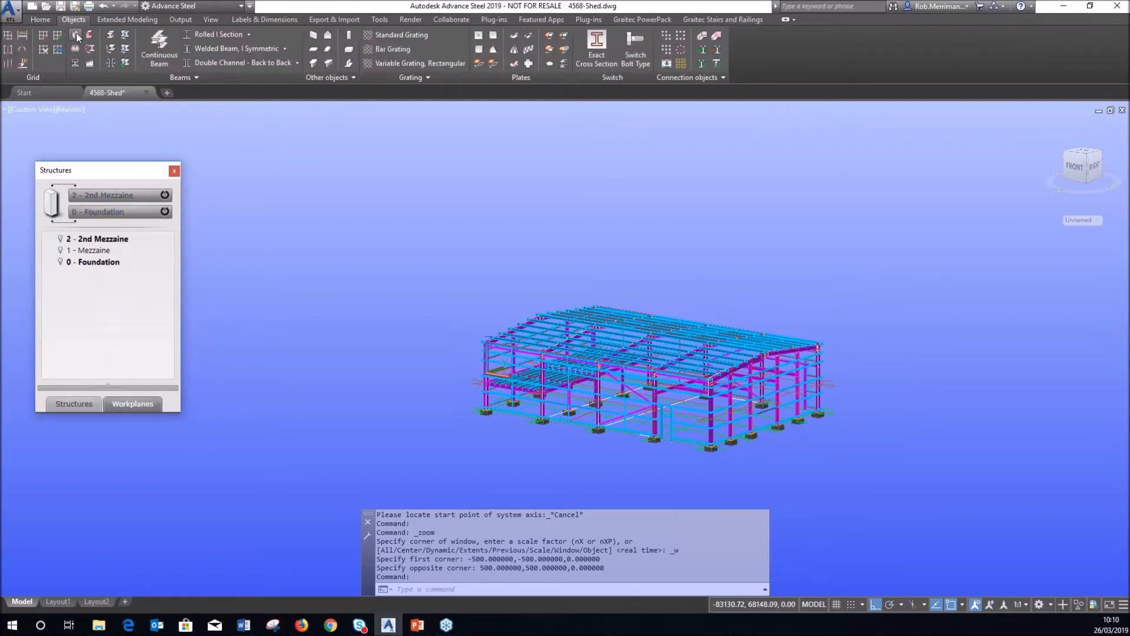
# Place a new UB254x146x31 steel column in the shed model.
pyautogui.click(76, 35)
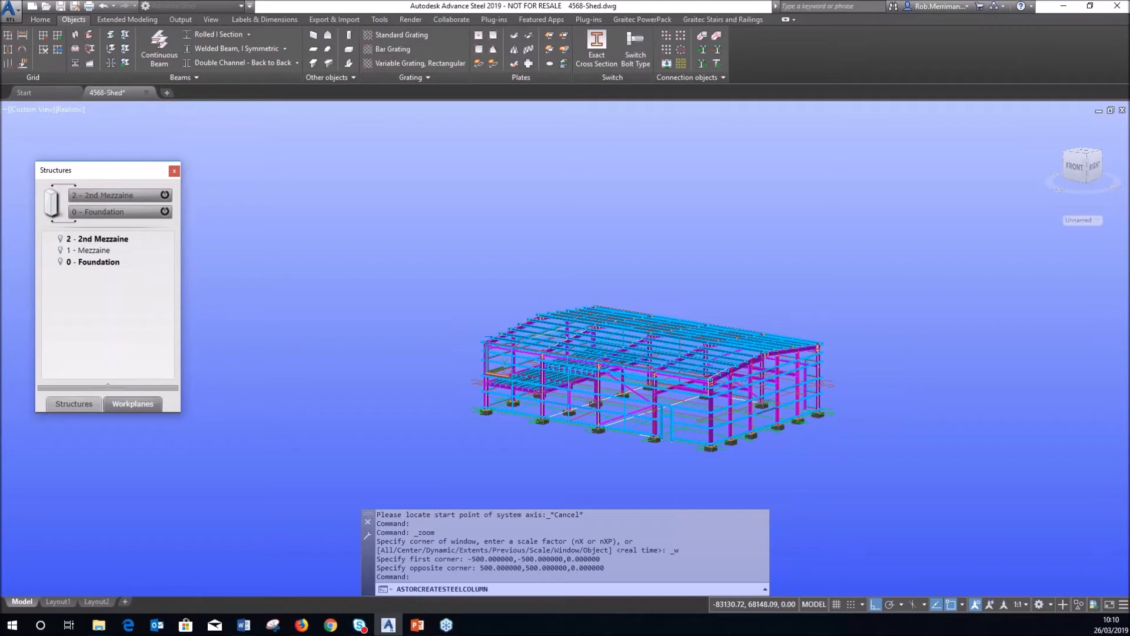
pyautogui.scroll(8, 697, 403)
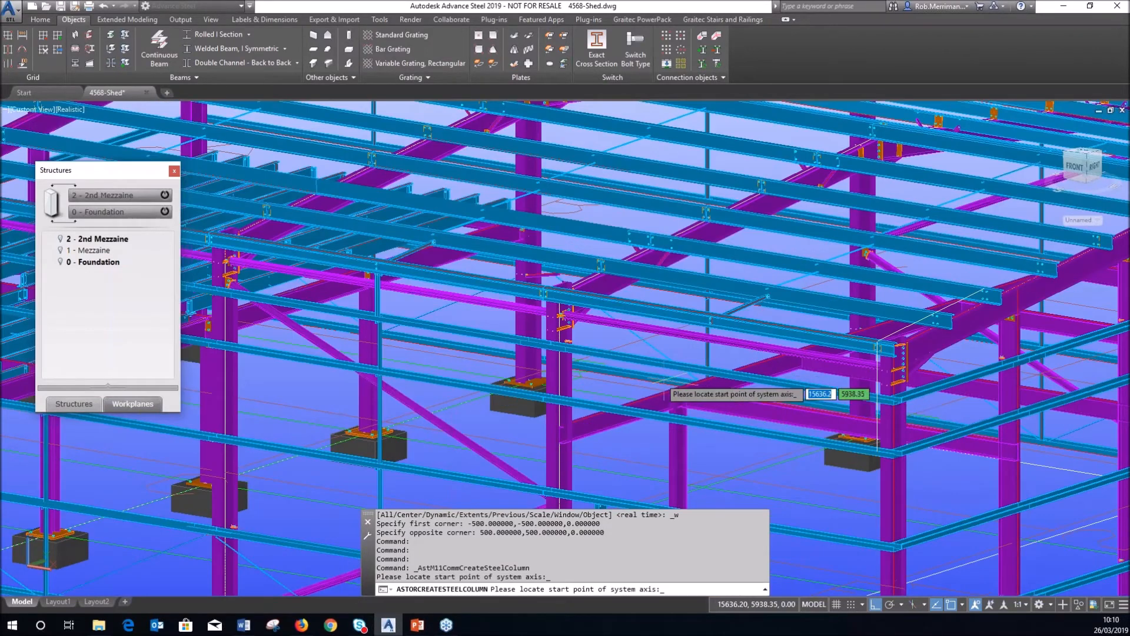
pyautogui.scroll(-4, 533, 324)
pyautogui.scroll(-3, 533, 323)
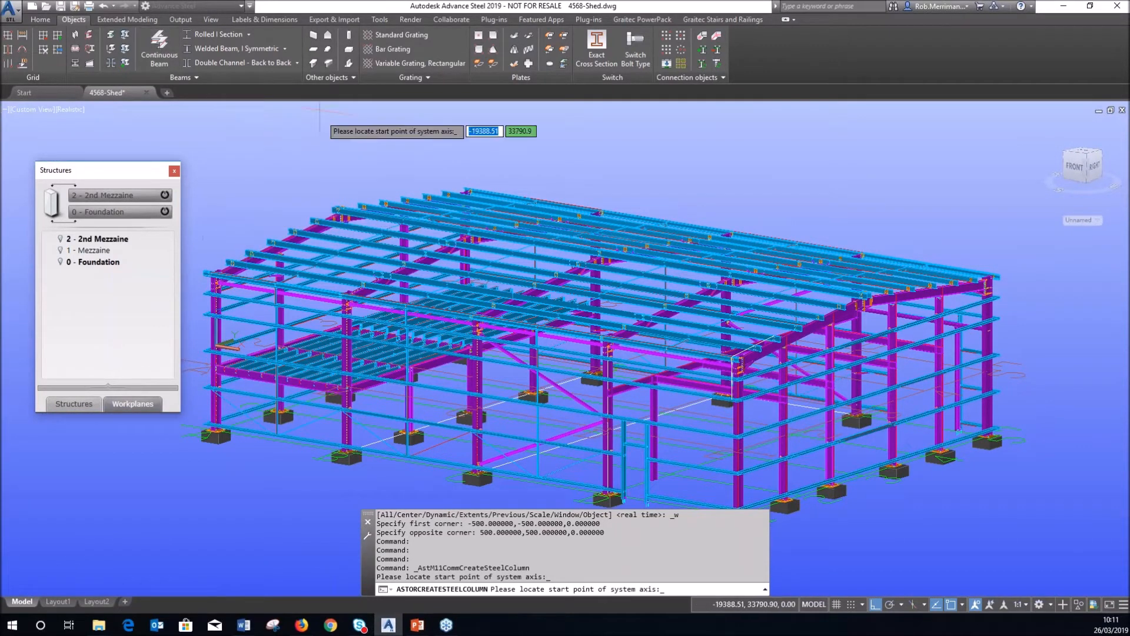
pyautogui.click(338, 171)
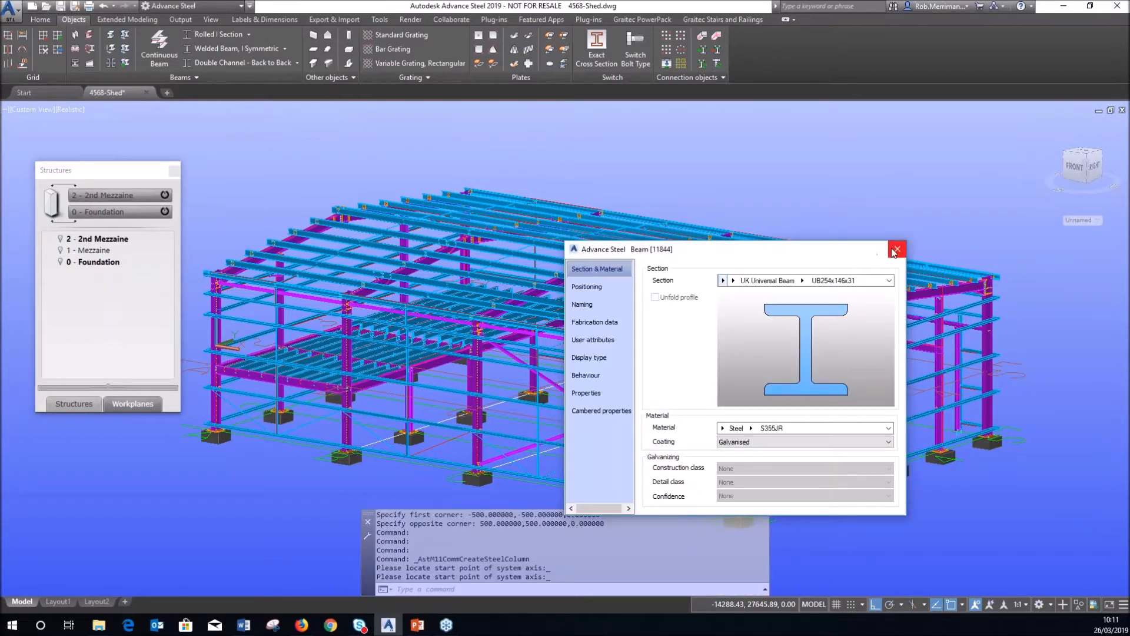
pyautogui.click(895, 249)
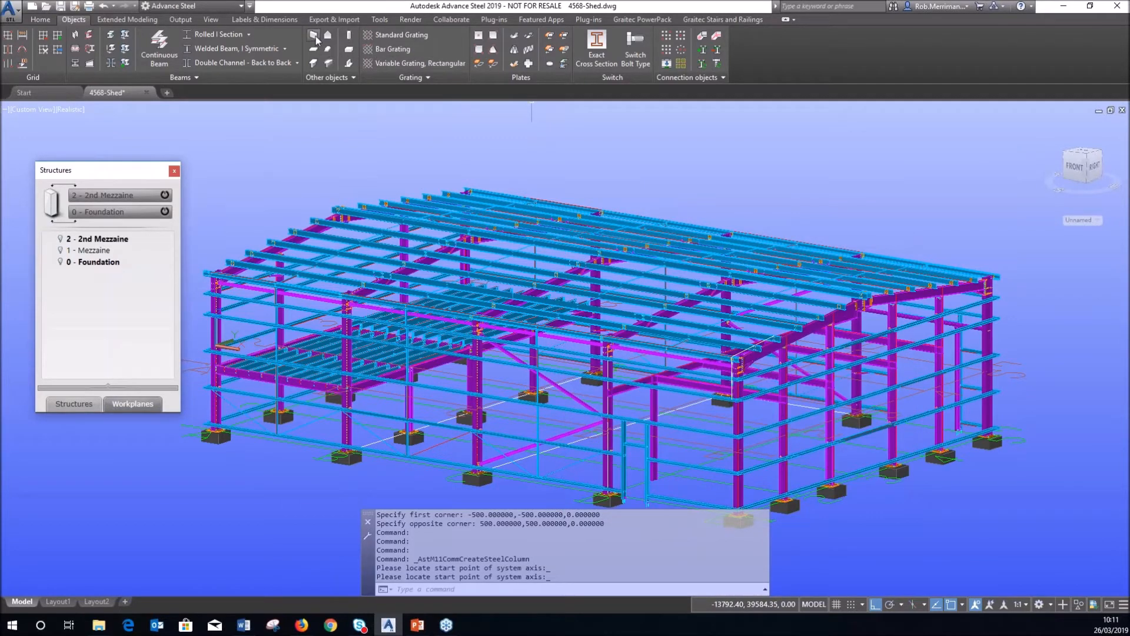
# Add a 240 mm thick, 4000 mm high C25/30 concrete wall between the columns.
pyautogui.scroll(2, 736, 360)
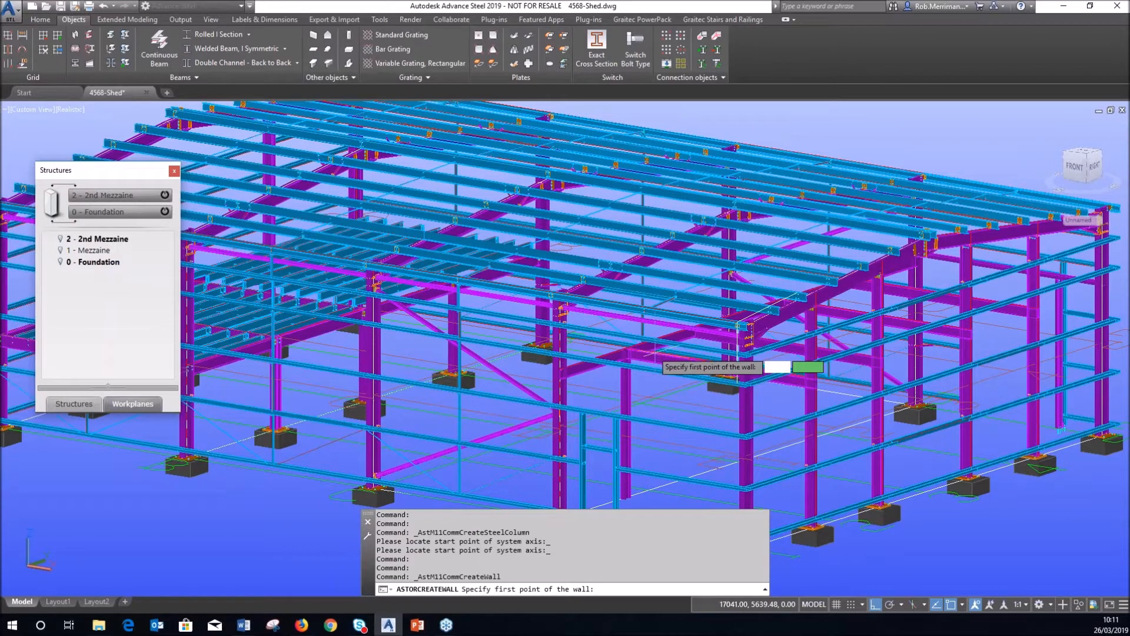
pyautogui.click(737, 360)
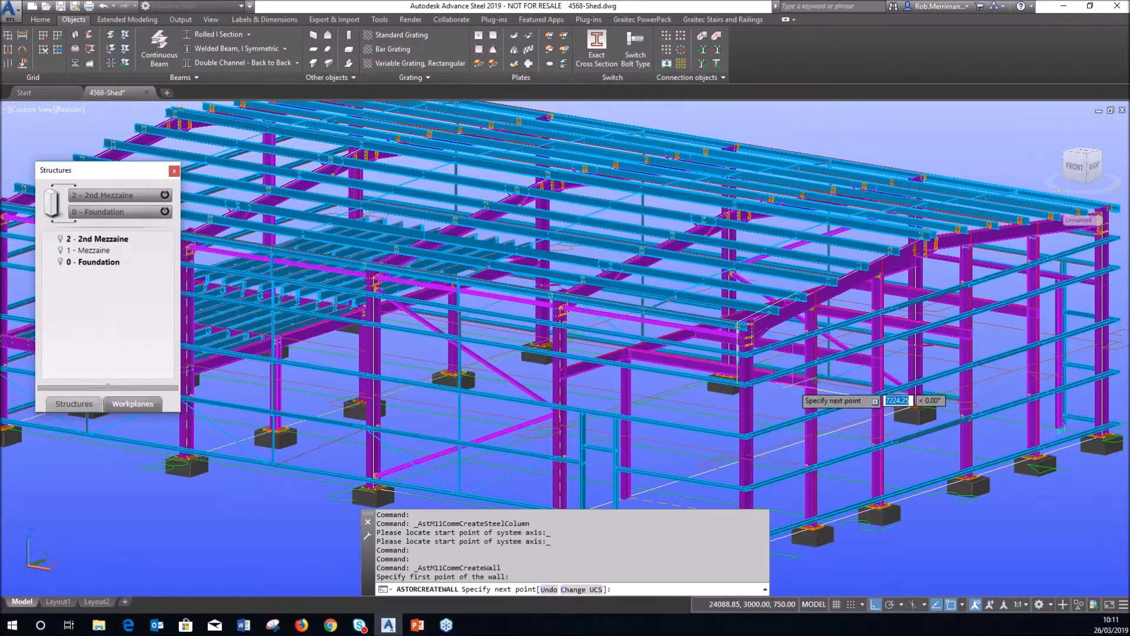
pyautogui.click(683, 408)
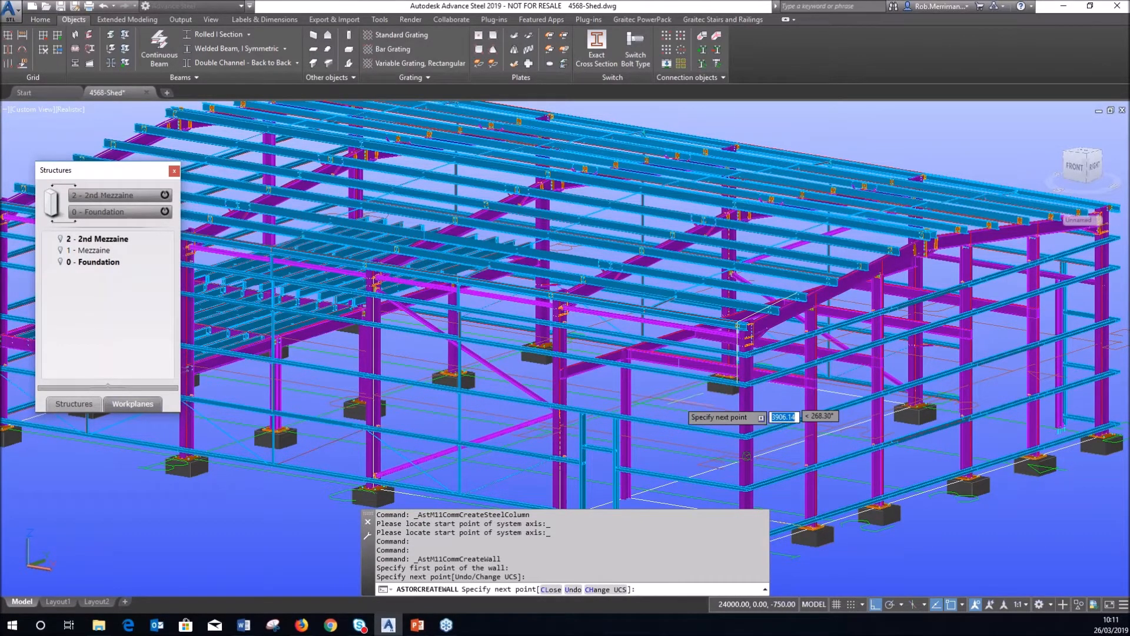
pyautogui.rightClick(683, 409)
pyautogui.click(708, 412)
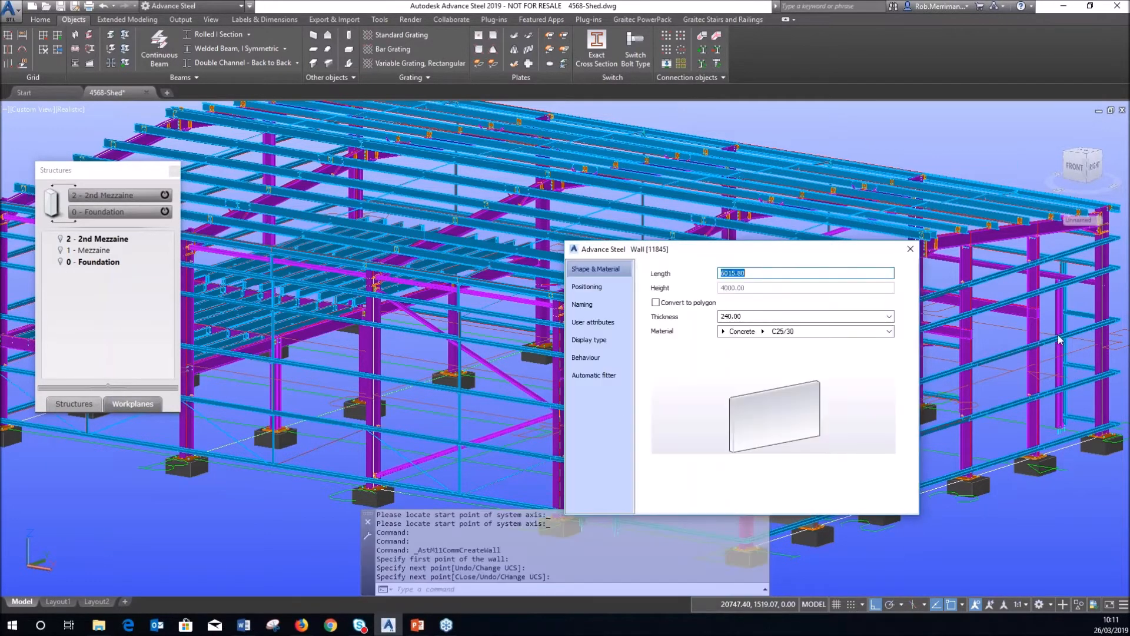
pyautogui.click(912, 249)
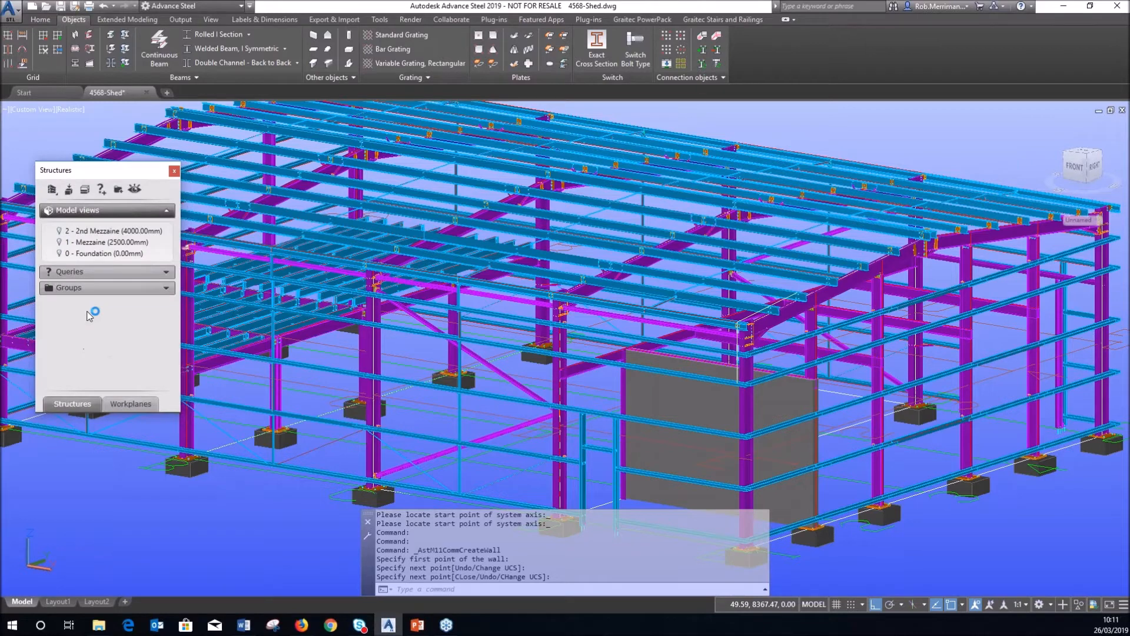
# Set the 2 - 2nd Mezzaine level's top altitude to 4500 mm in its properties.
pyautogui.rightClick(109, 236)
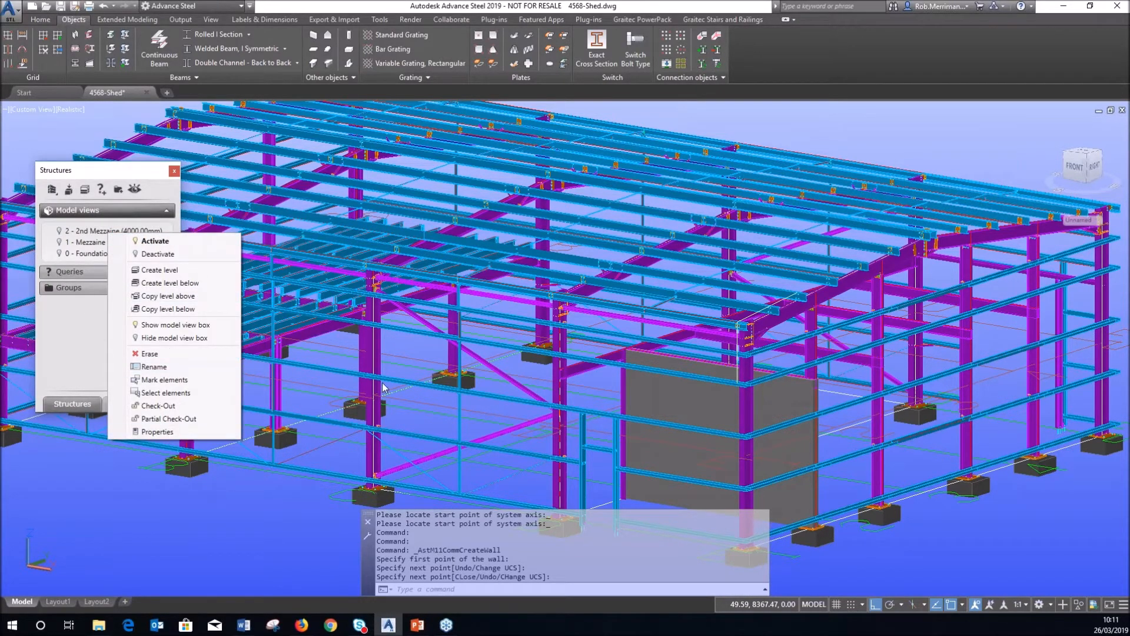
pyautogui.click(156, 432)
pyautogui.write('4500')
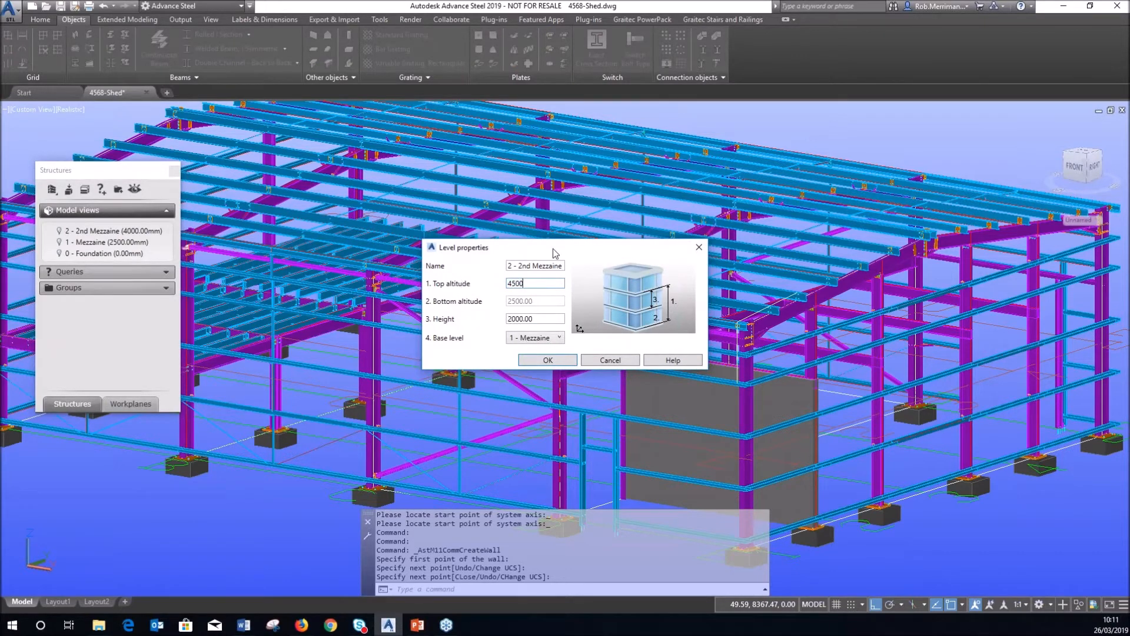
pyautogui.moveTo(553, 249); pyautogui.dragTo(430, 232)
pyautogui.click(440, 343)
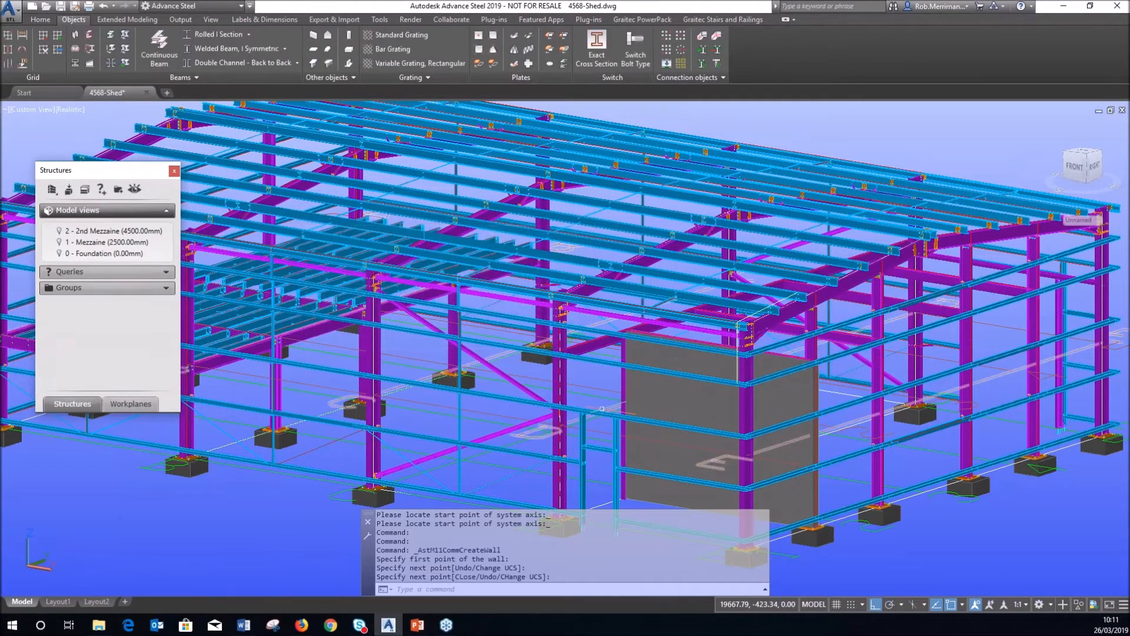
pyautogui.scroll(3, 629, 366)
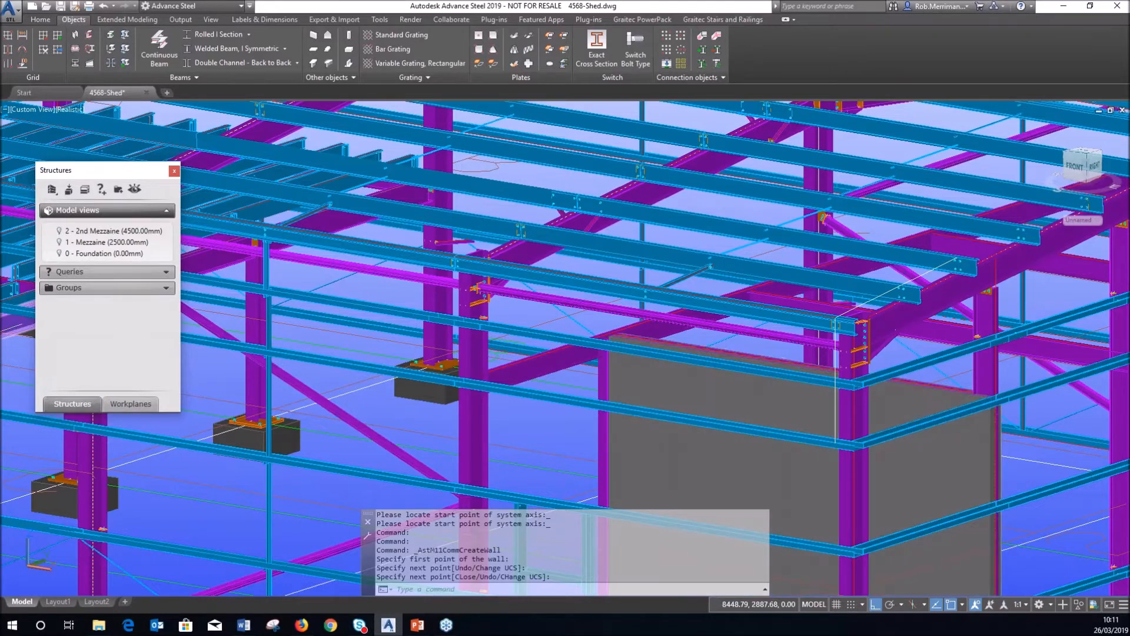
pyautogui.hotkey('alt', 'Tab')
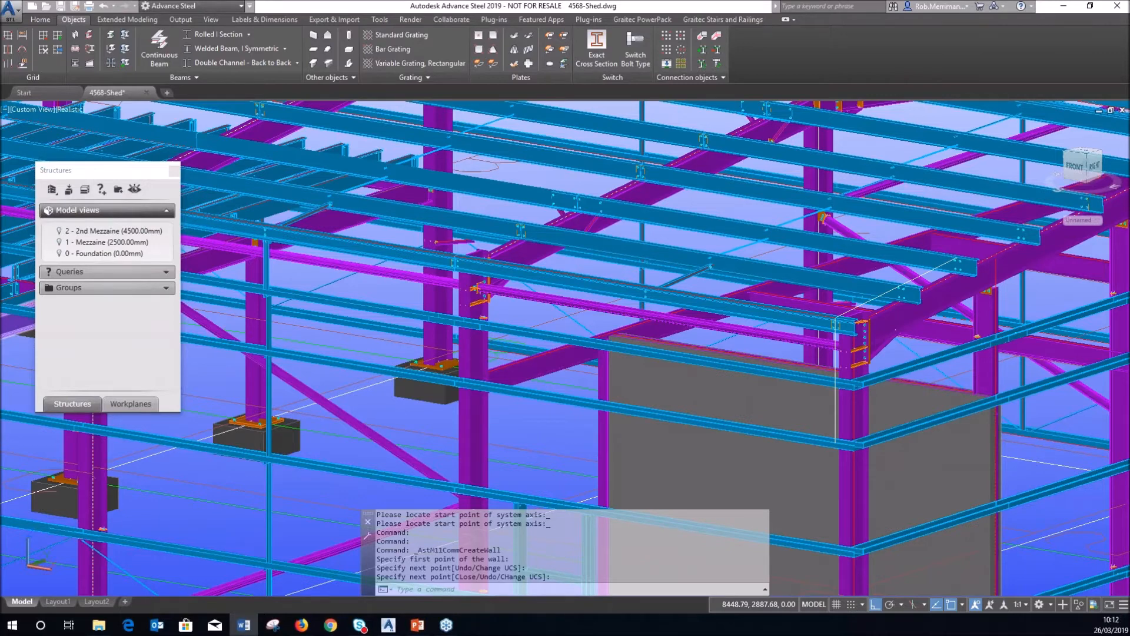
pyautogui.click(76, 110)
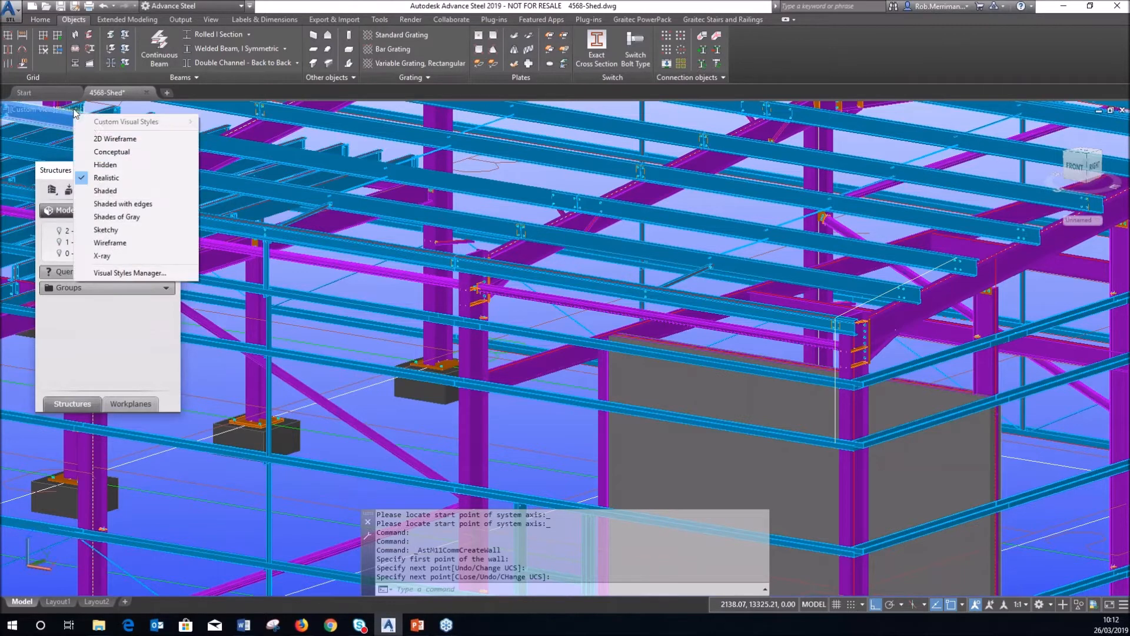
# Switch to wireframe and clear the top and bottom working levels in the workplanes list.
pyautogui.click(98, 139)
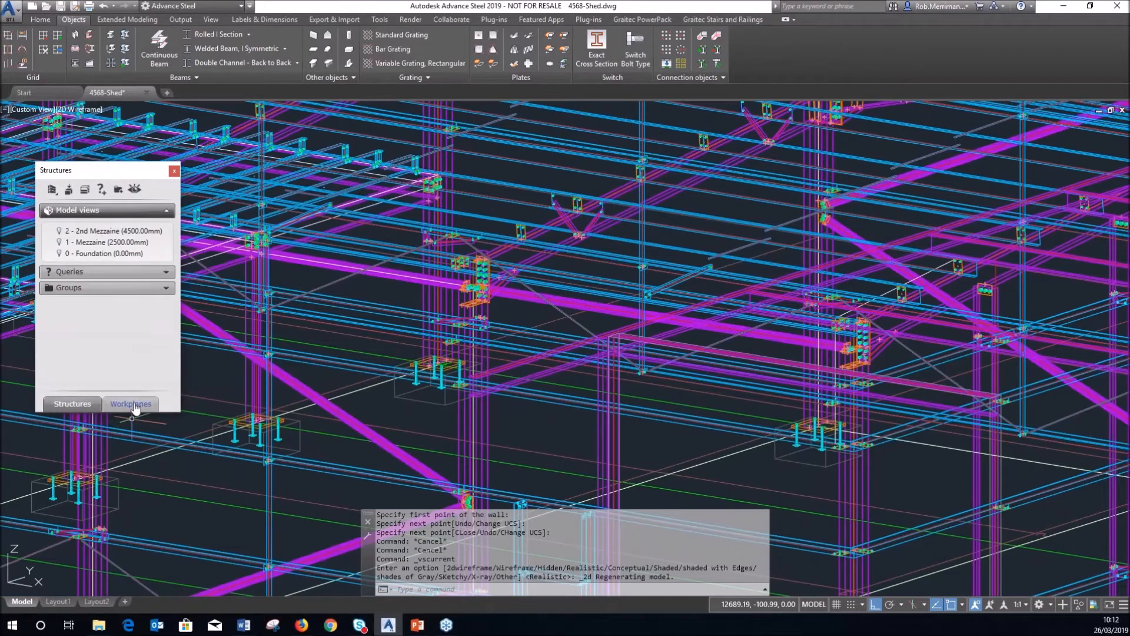
pyautogui.click(131, 405)
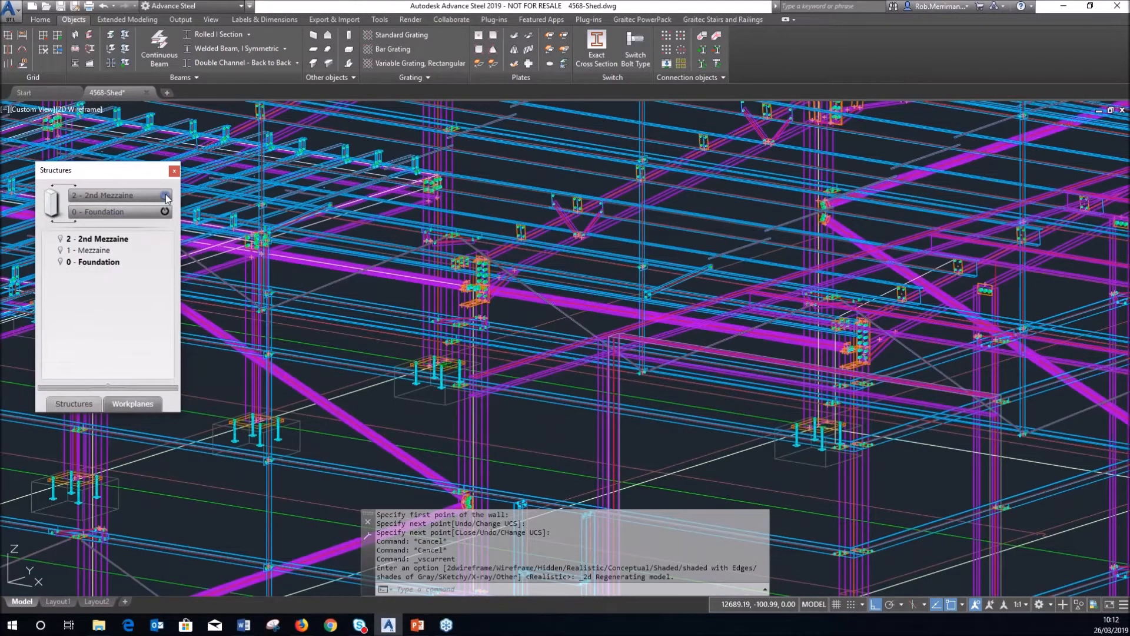
pyautogui.click(165, 195)
pyautogui.click(165, 211)
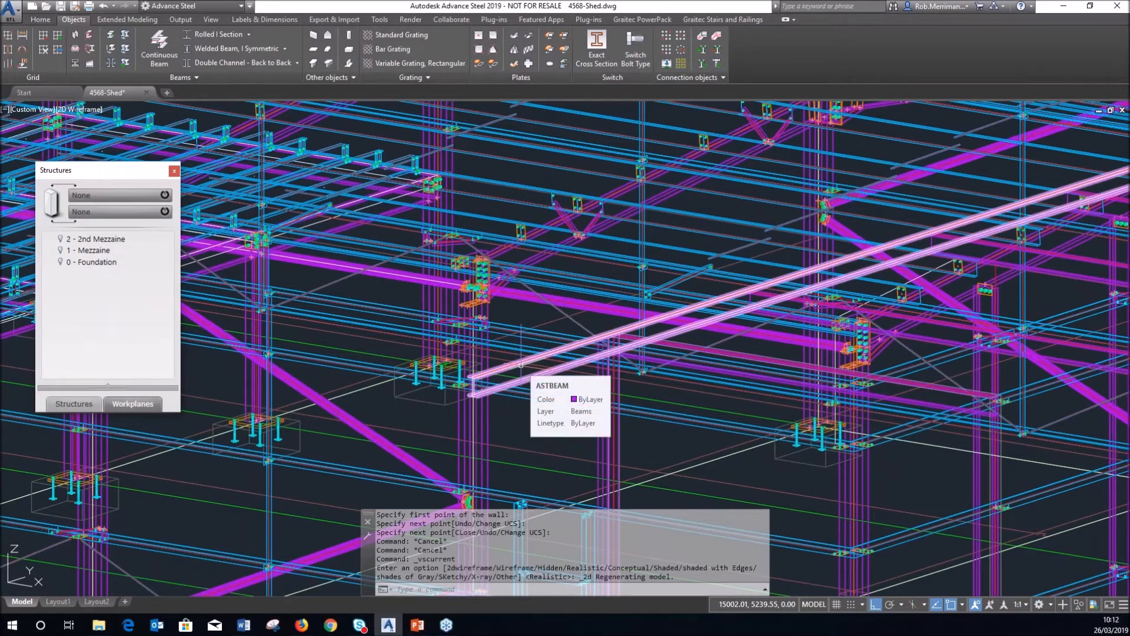
pyautogui.click(73, 404)
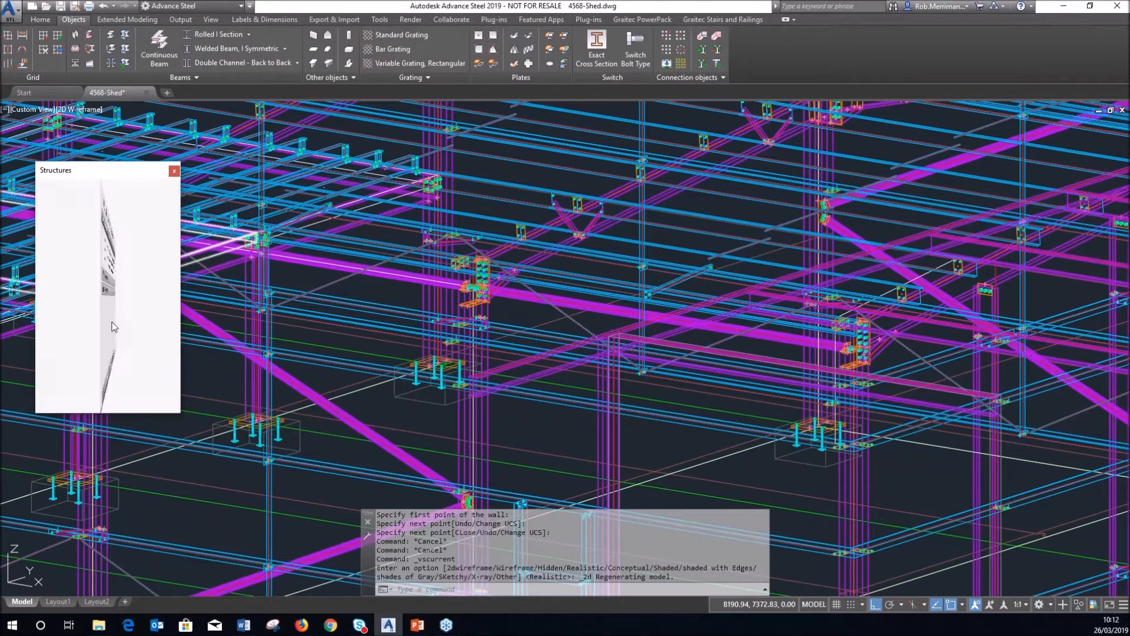
pyautogui.click(129, 404)
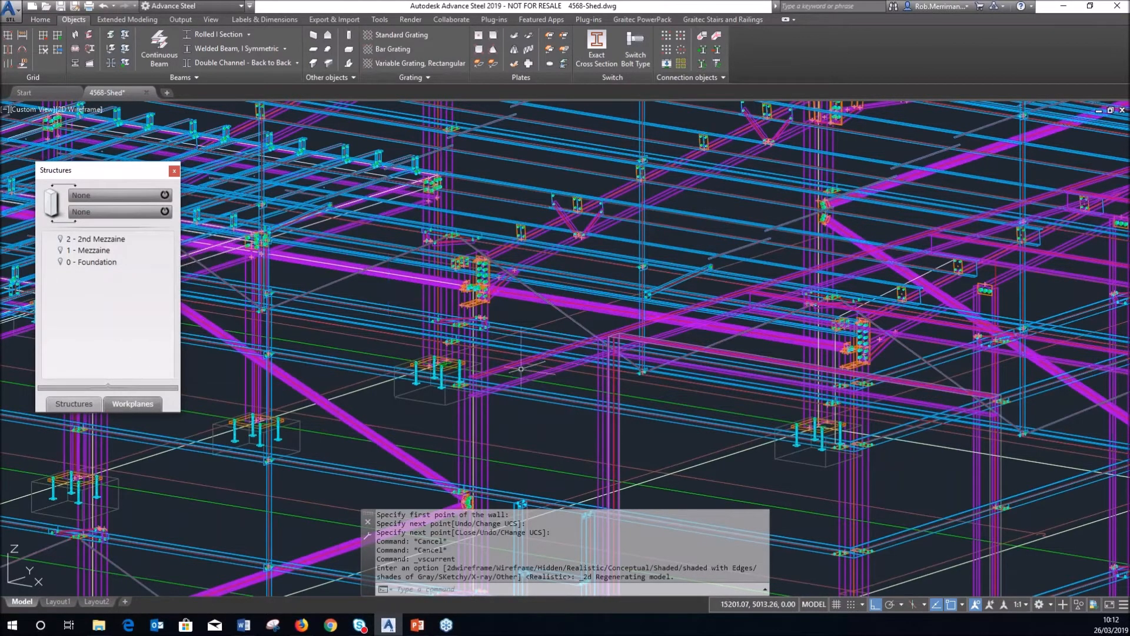
# Detach a beam and two geometry points from the 2 - 2nd Mezzaine workplane, then shade Realistic.
pyautogui.rightClick(114, 243)
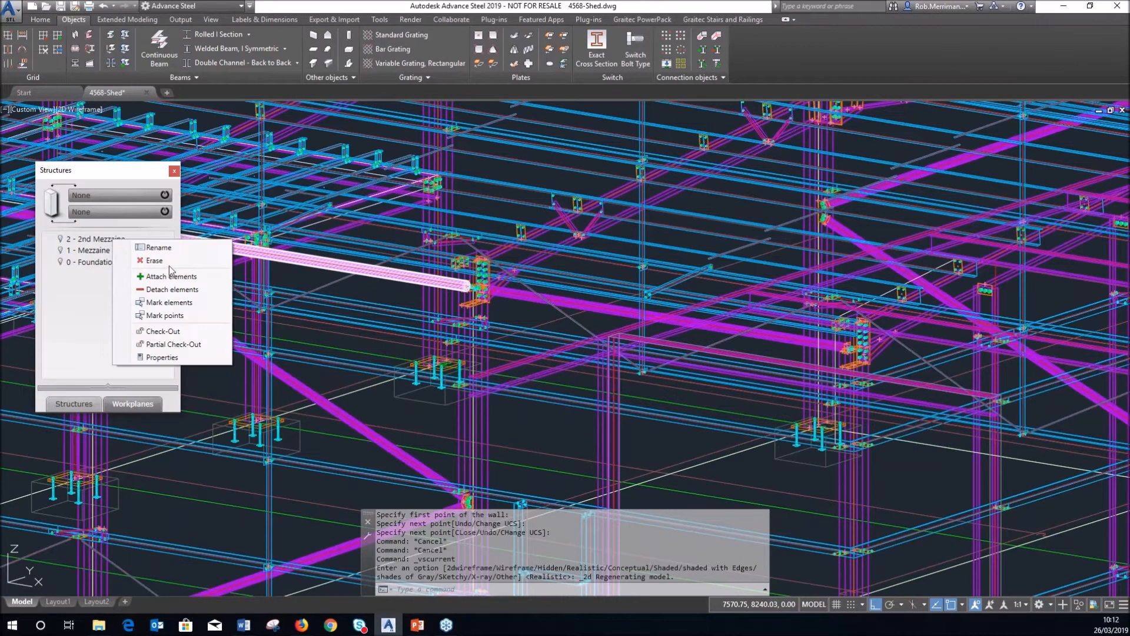
pyautogui.click(166, 289)
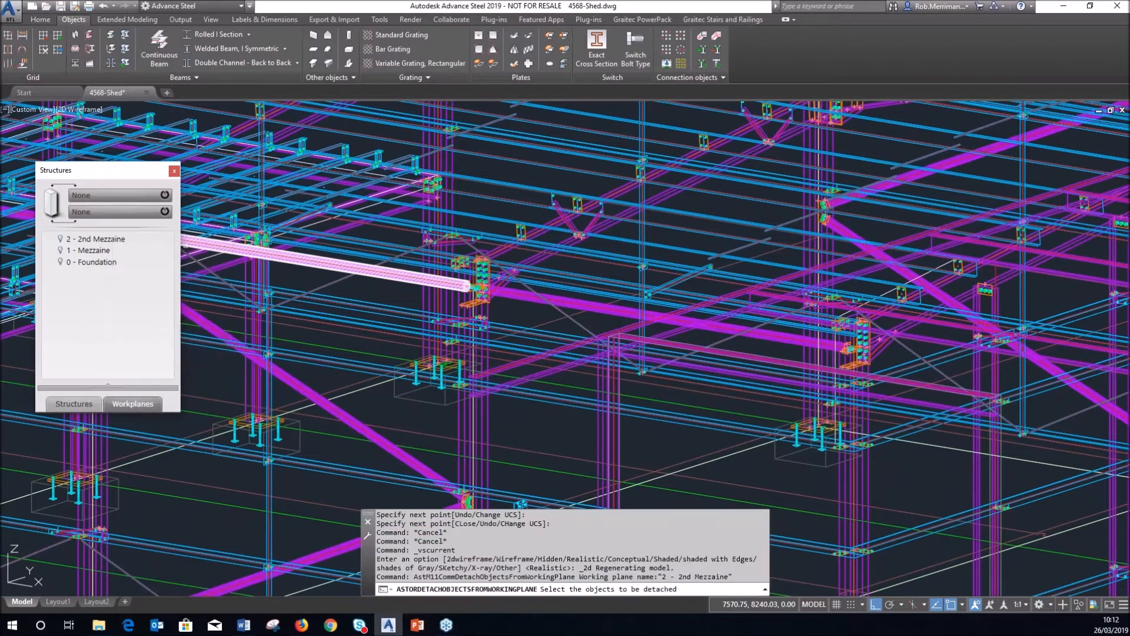
pyautogui.click(492, 390)
pyautogui.press('Return')
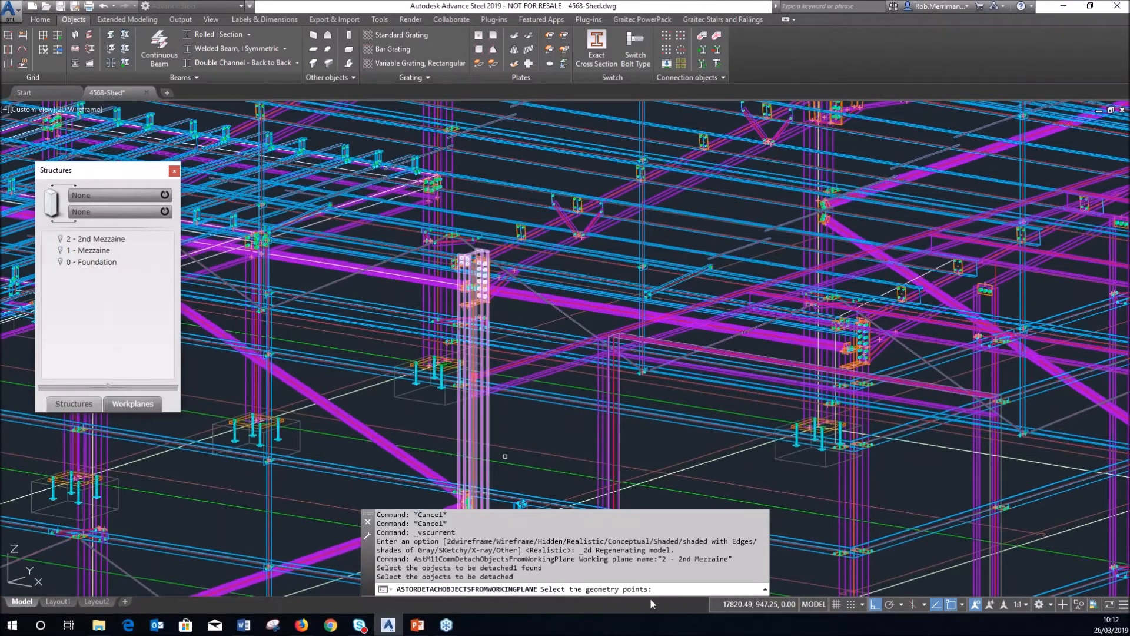
pyautogui.scroll(3, 466, 375)
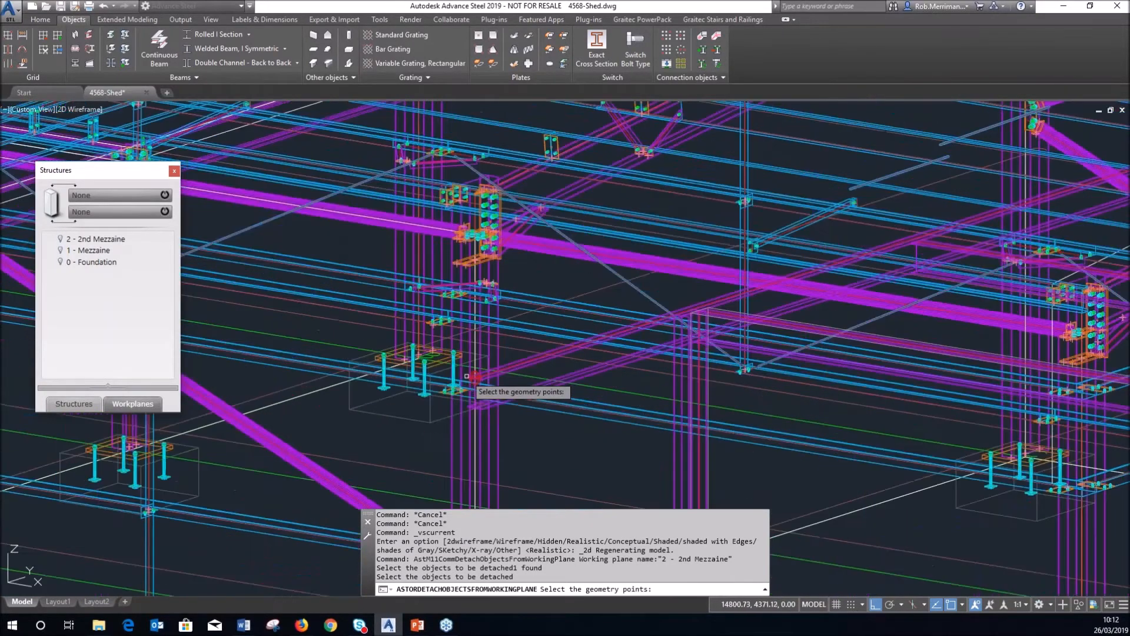
pyautogui.scroll(2, 477, 374)
pyautogui.click(468, 382)
pyautogui.scroll(-6, 695, 347)
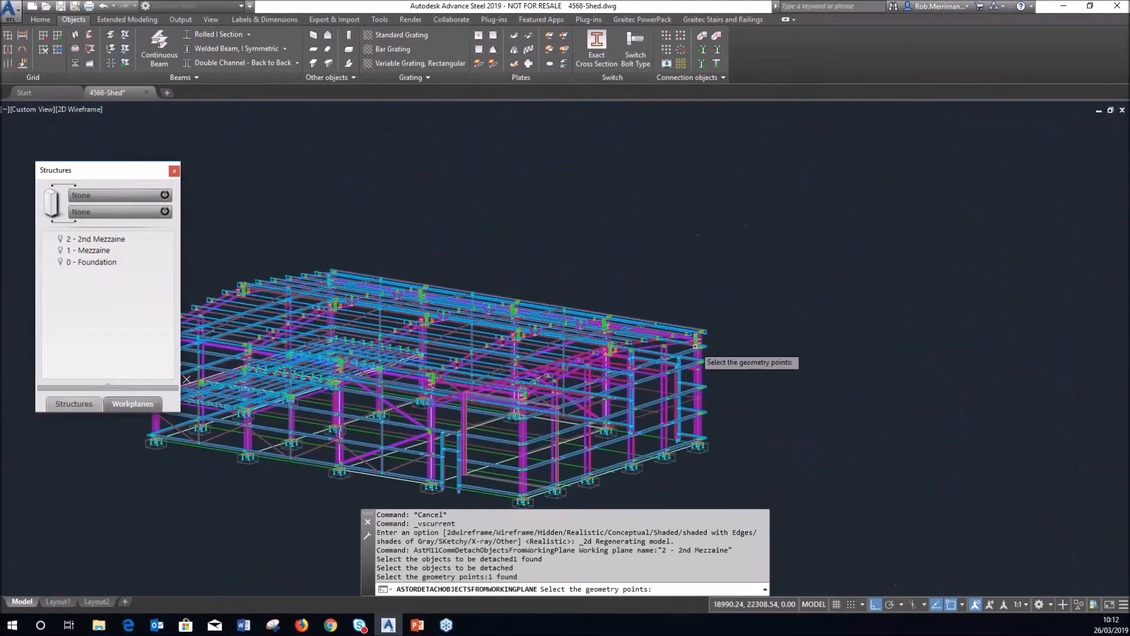
pyautogui.scroll(6, 592, 352)
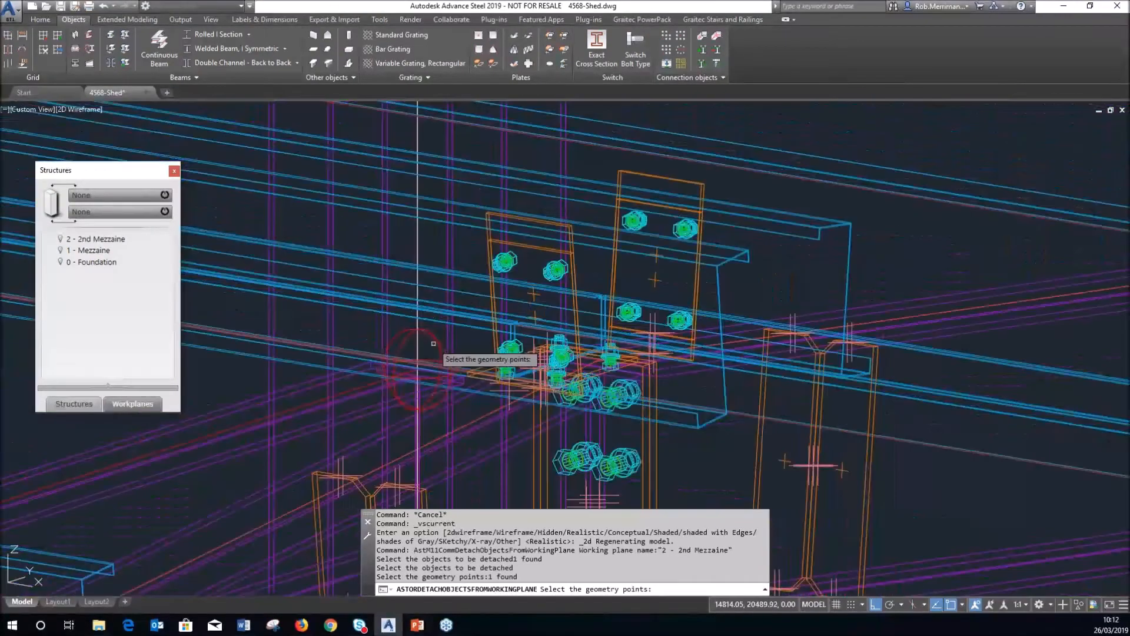
pyautogui.click(434, 344)
pyautogui.scroll(-6, 471, 347)
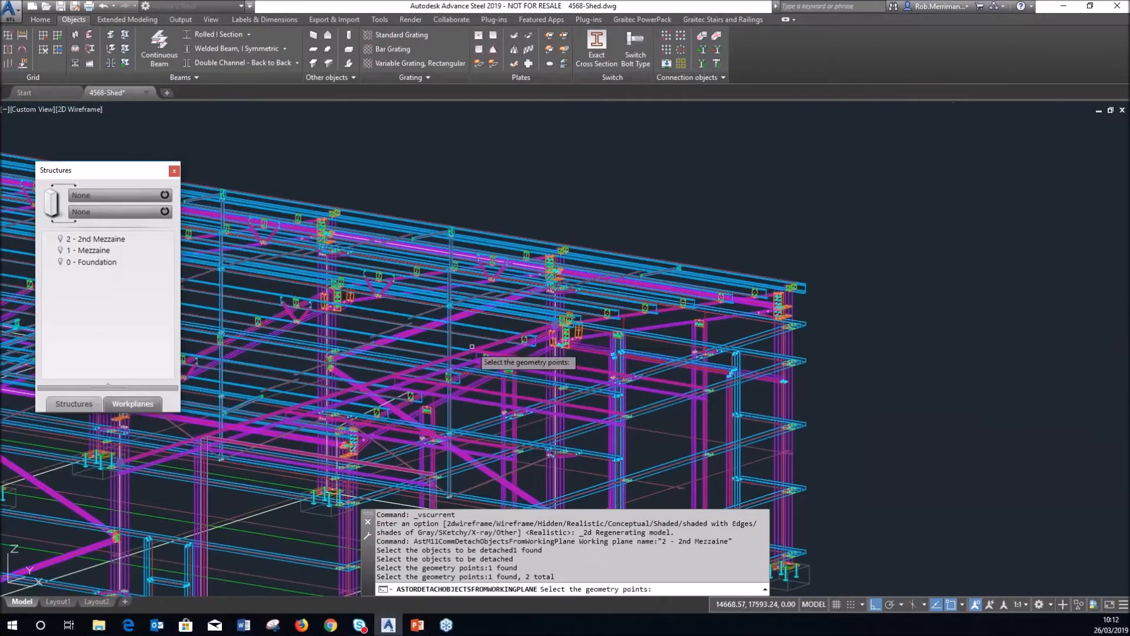
pyautogui.press('Return')
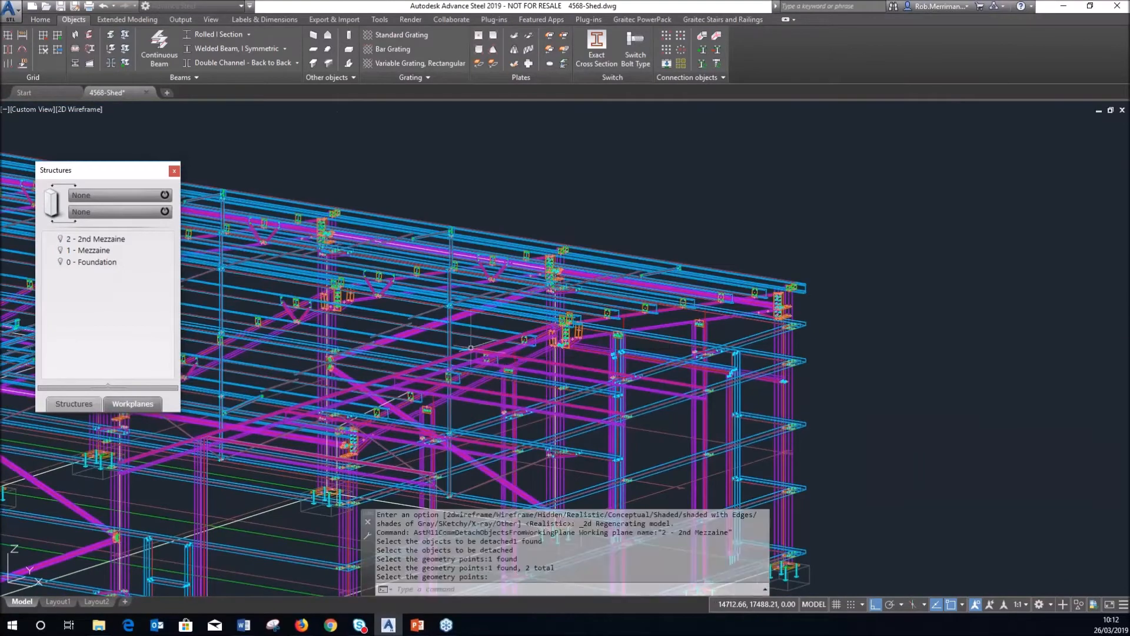
pyautogui.click(73, 112)
pyautogui.click(104, 180)
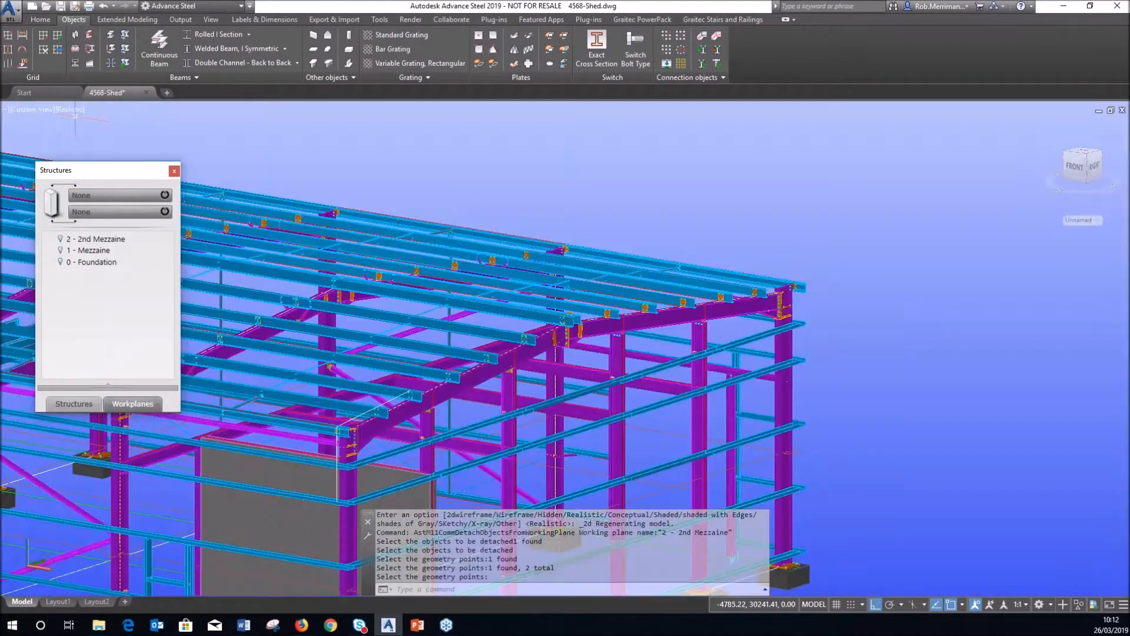
# Change the 2nd Mezzanine level's top altitude to 4000 mm and orbit toward the front.
pyautogui.click(76, 404)
pyautogui.rightClick(115, 236)
pyautogui.click(170, 432)
pyautogui.doubleClick(542, 283)
pyautogui.write('4000')
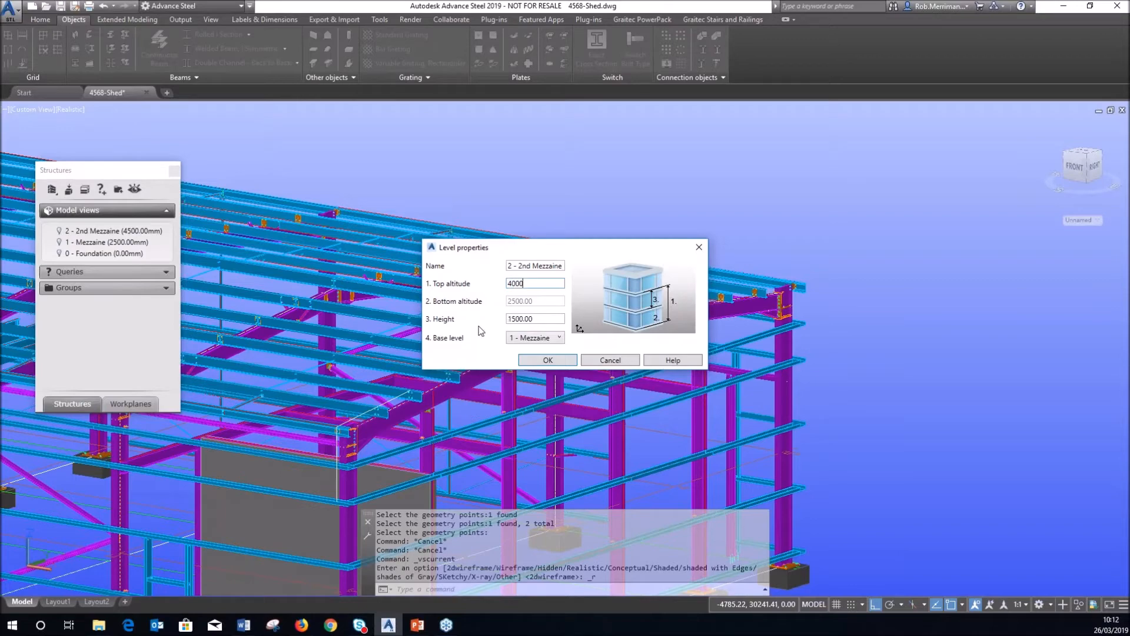
pyautogui.click(546, 360)
pyautogui.scroll(-2, 406, 353)
pyautogui.scroll(5, 315, 425)
pyautogui.keyDown('shift'); pyautogui.moveTo(320, 421); pyautogui.dragTo(390, 390, button='middle'); pyautogui.keyUp('shift')
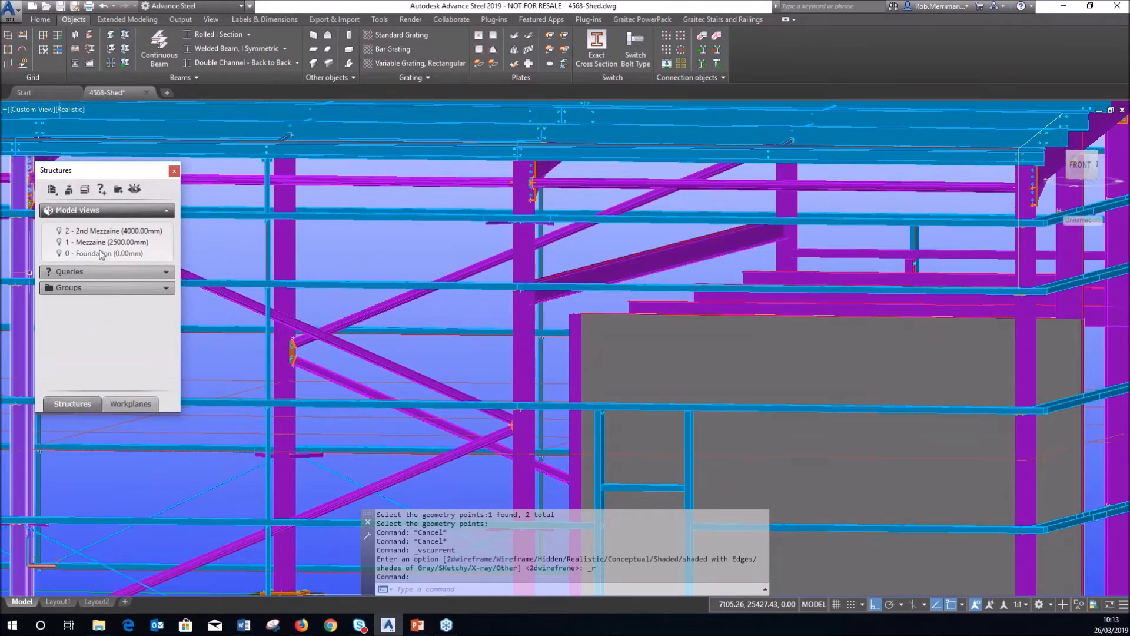
pyautogui.click(130, 403)
# Try attaching an upper beam to the 2 - 2nd Mezzaine workplane, ending with no editable objects.
pyautogui.rightClick(118, 248)
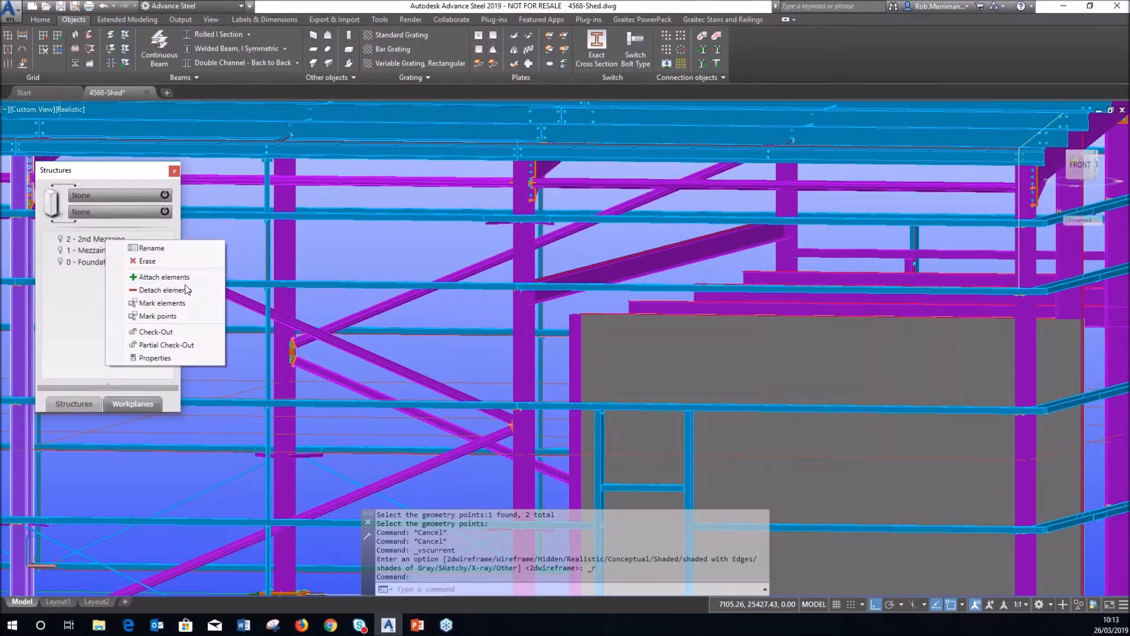
pyautogui.click(159, 276)
pyautogui.click(568, 274)
pyautogui.rightClick(568, 274)
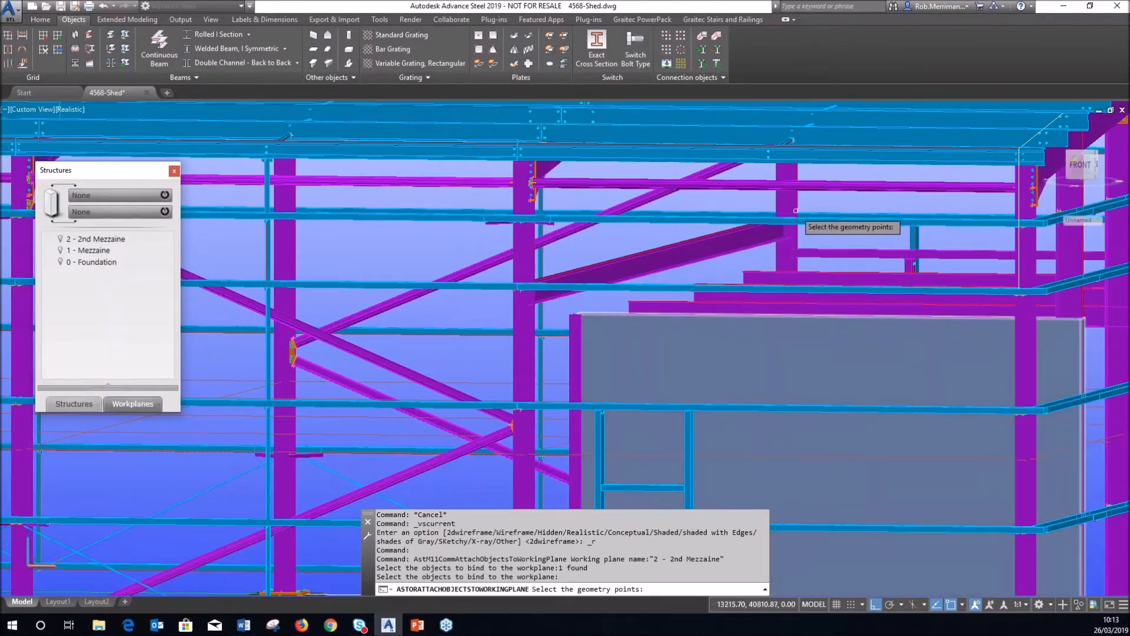
pyautogui.scroll(5, 771, 227)
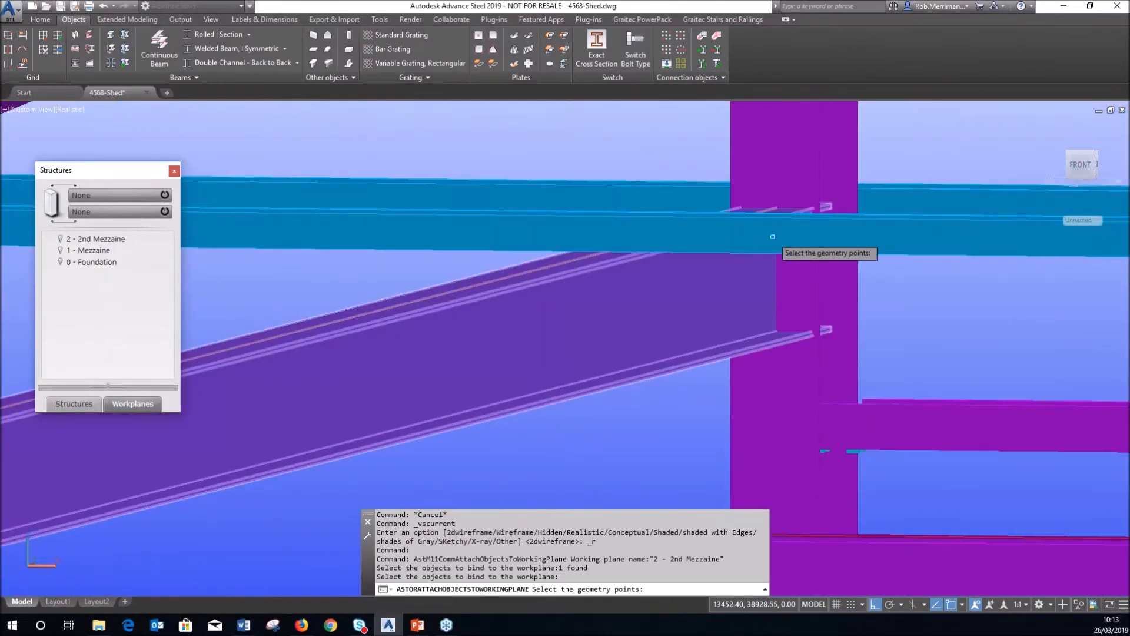
pyautogui.scroll(-5, 771, 247)
pyautogui.rightClick(710, 277)
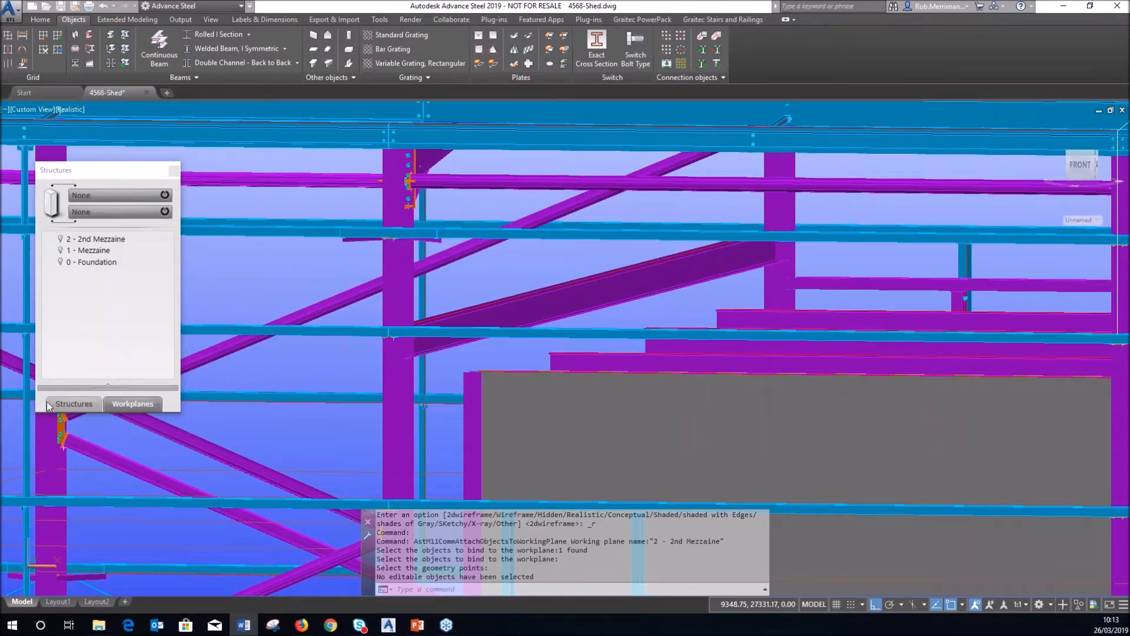
# Show the model views list, zoom out and orbit the shed to a straight front view.
pyautogui.click(81, 404)
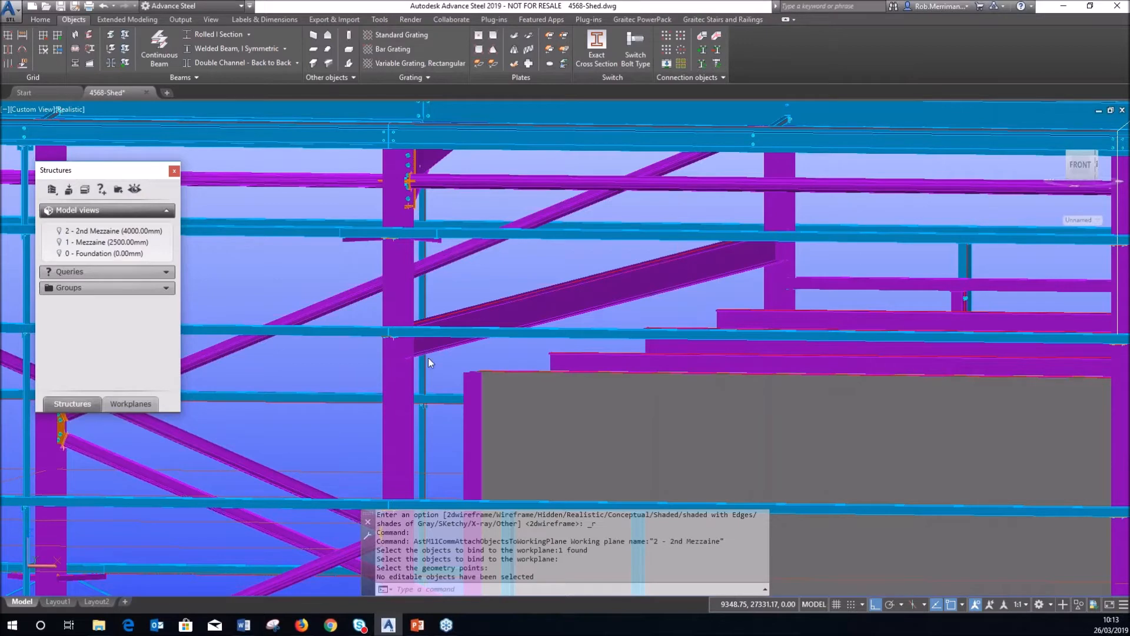
pyautogui.scroll(-8, 428, 358)
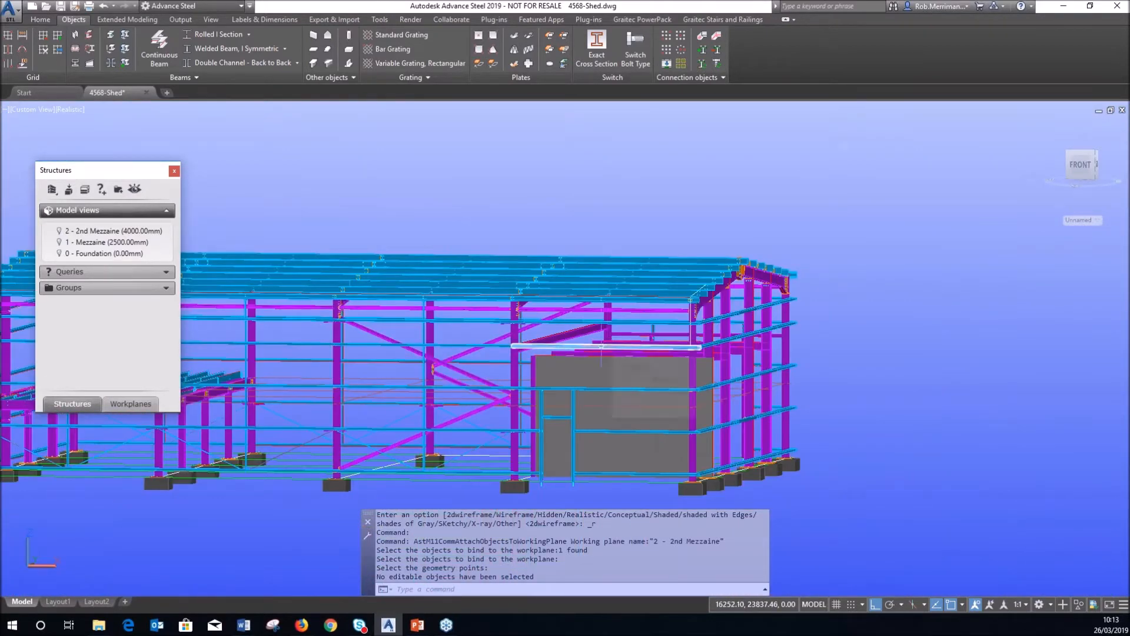
pyautogui.moveTo(601, 346)
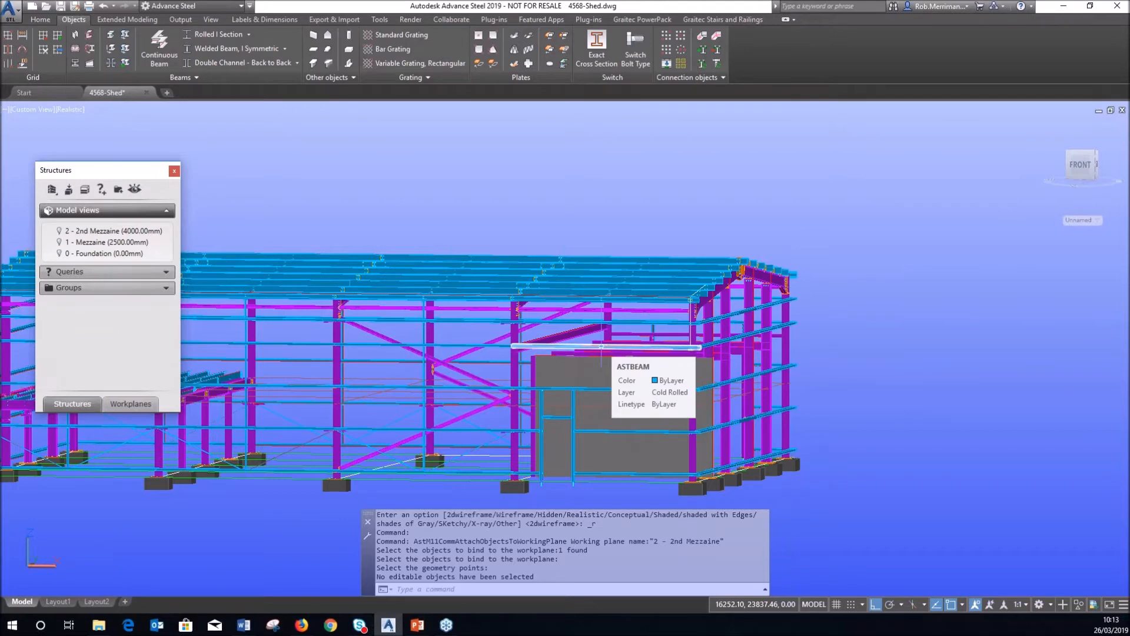
pyautogui.scroll(-3, 557, 299)
pyautogui.keyDown('shift'); pyautogui.moveTo(528, 287); pyautogui.dragTo(546, 321, button='middle'); pyautogui.keyUp('shift')
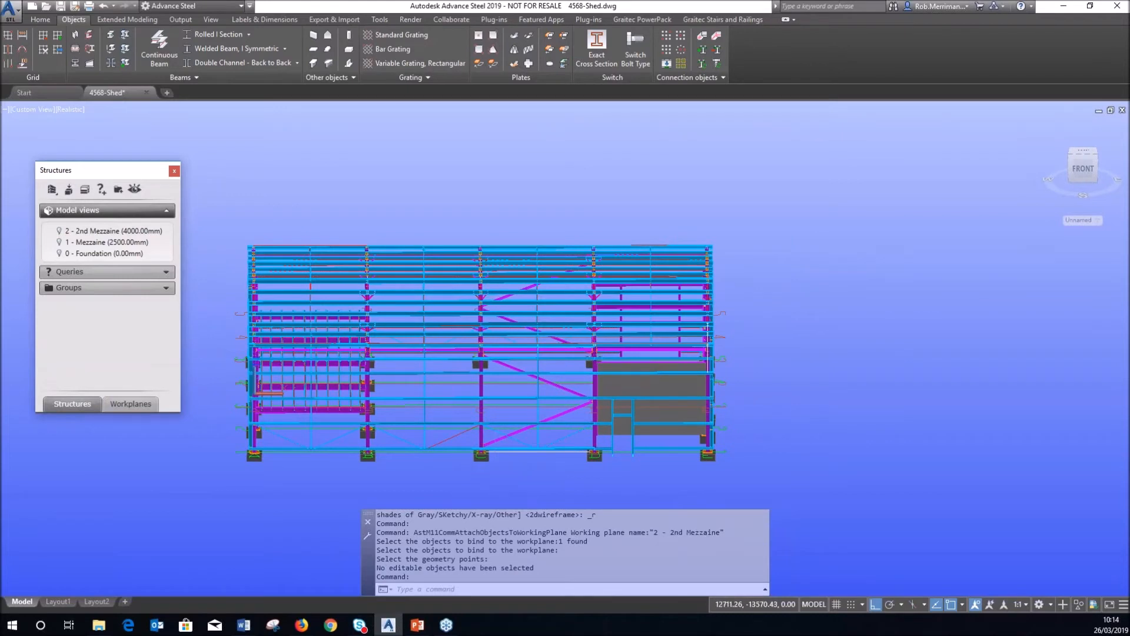
pyautogui.click(495, 472)
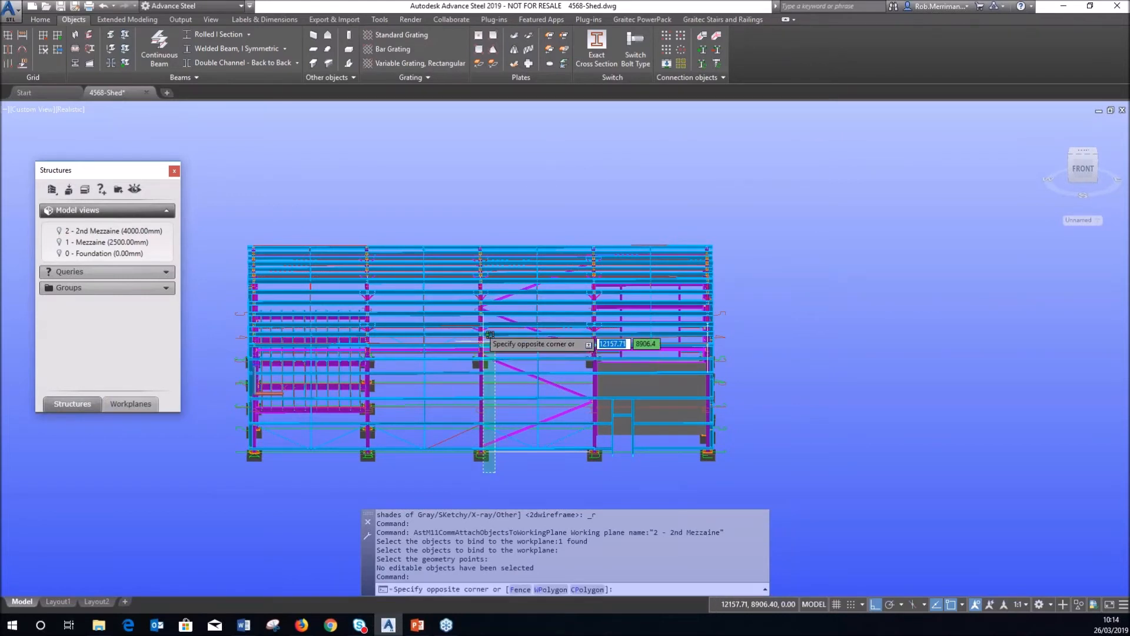
# Crossing-select the middle bay, open the Advance Steel Tool Palette, and dock palettes left and right.
pyautogui.click(454, 232)
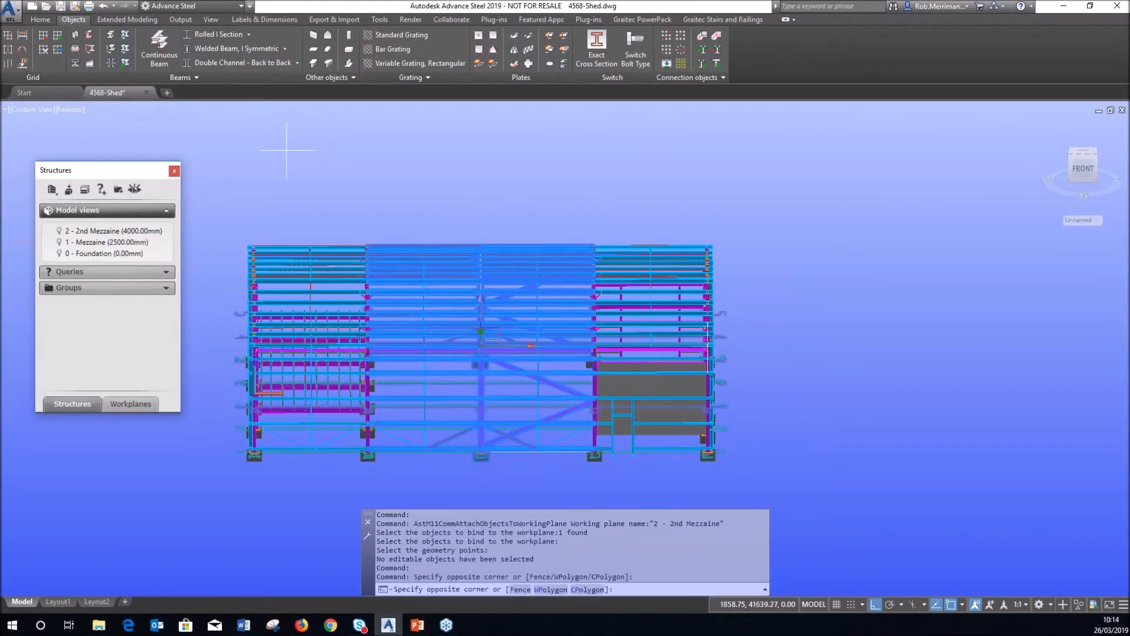
pyautogui.click(40, 20)
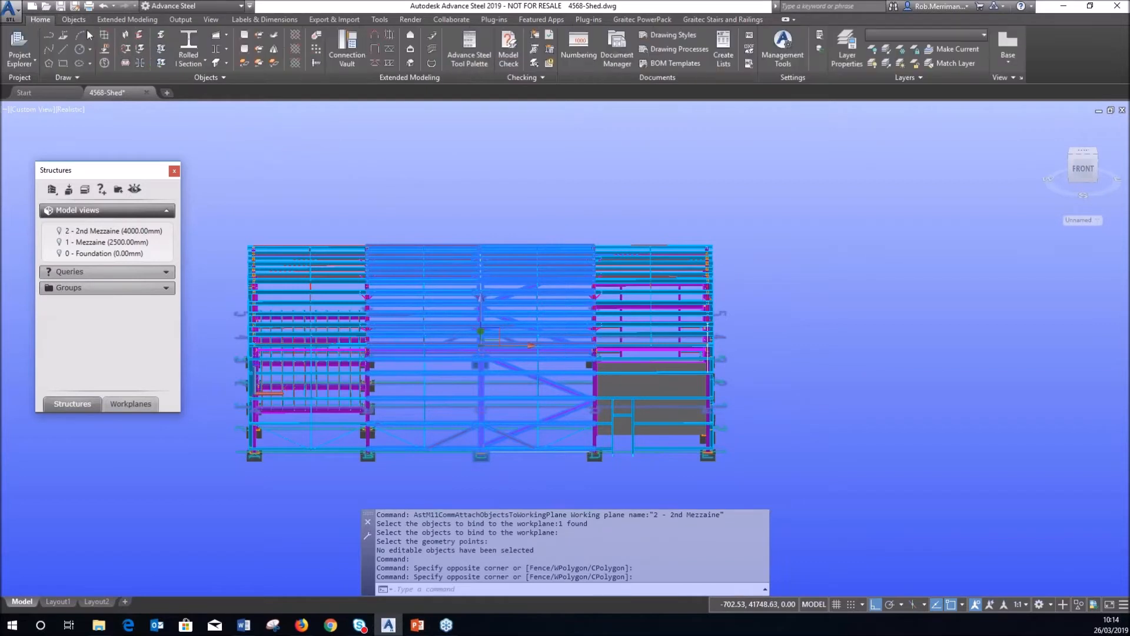
pyautogui.click(480, 41)
pyautogui.moveTo(936, 223); pyautogui.dragTo(989, 222)
pyautogui.moveTo(227, 170); pyautogui.dragTo(68, 152)
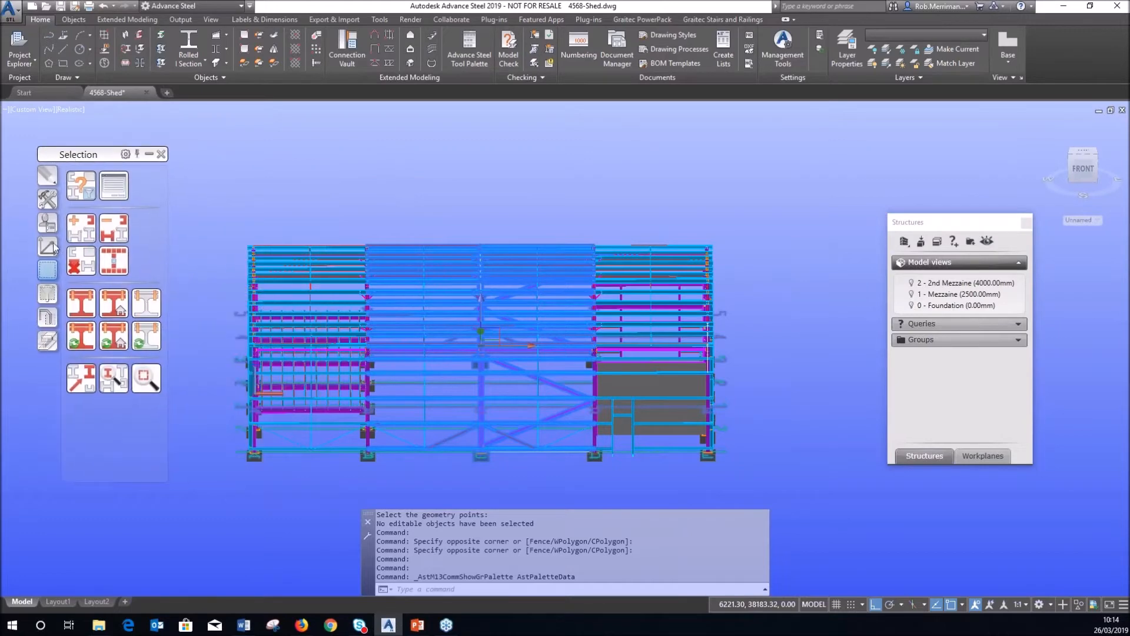
# Isolate the middle bay, then show all objects and select all 464 steel objects by filter.
pyautogui.click(52, 247)
pyautogui.click(47, 318)
pyautogui.click(86, 369)
pyautogui.keyDown('shift'); pyautogui.moveTo(640, 325); pyautogui.dragTo(535, 298, button='middle'); pyautogui.keyUp('shift')
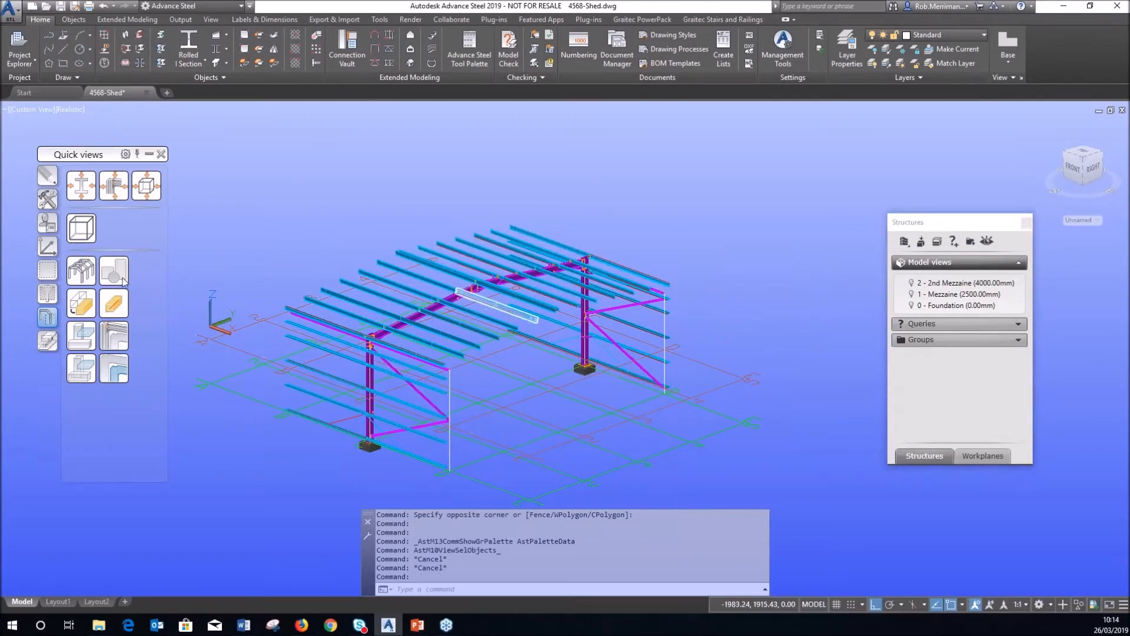
pyautogui.click(81, 271)
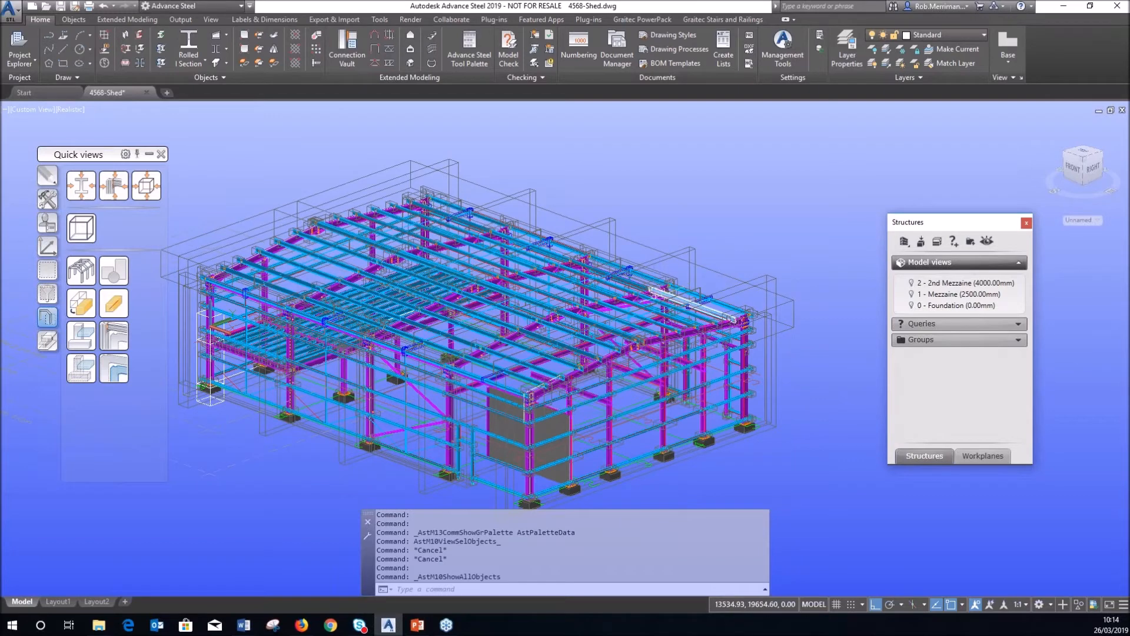
pyautogui.click(47, 294)
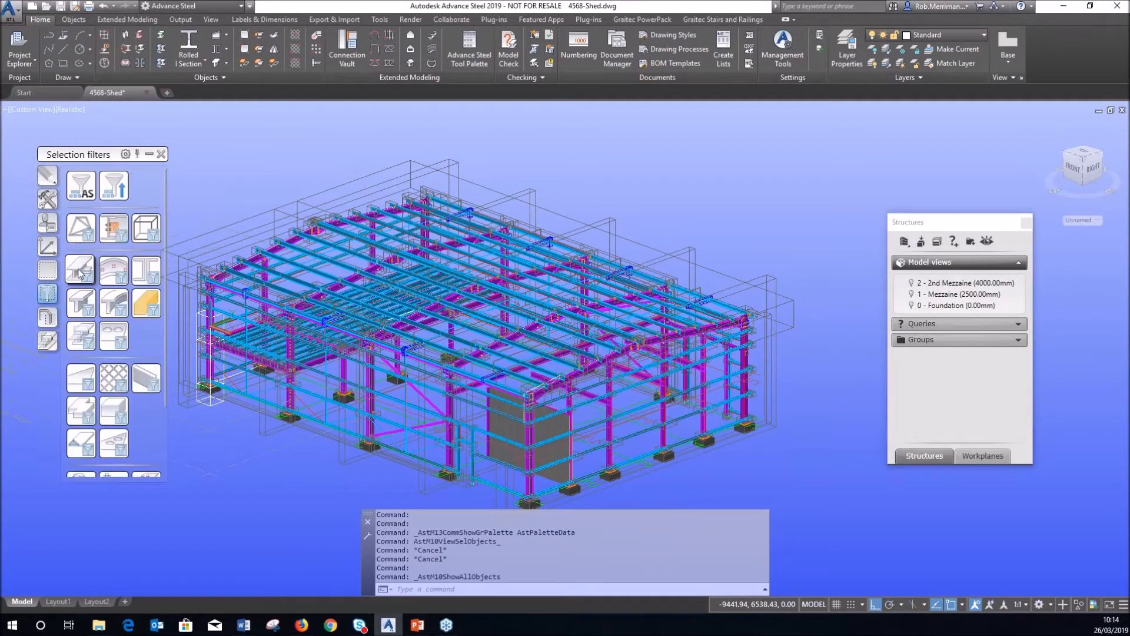
pyautogui.click(112, 230)
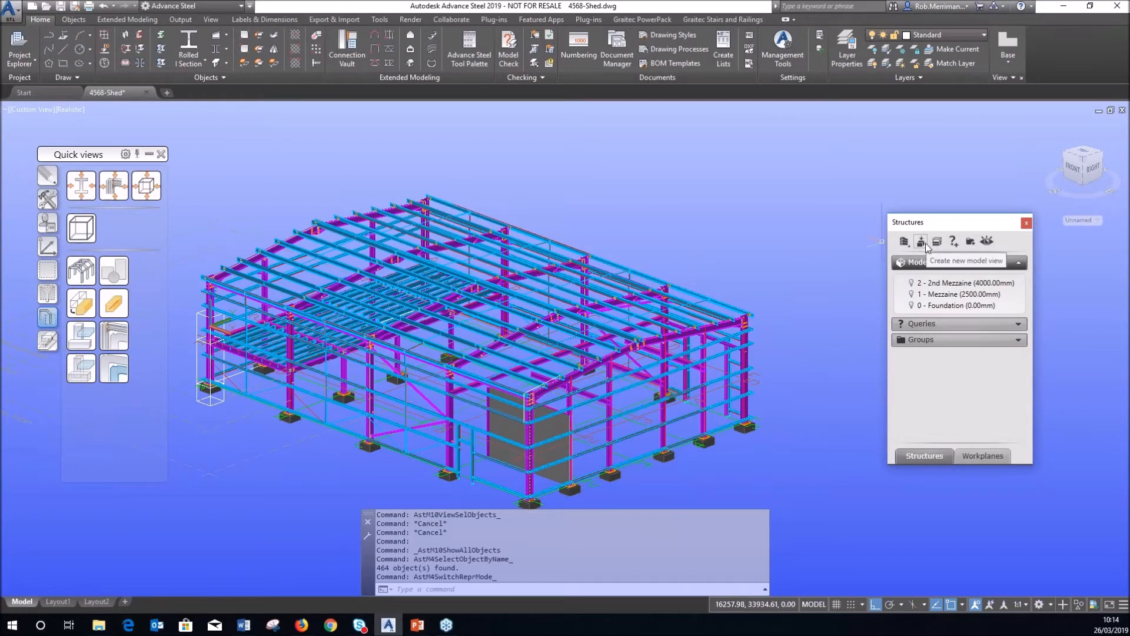
# Create a new model view at a grid line and name it 'Grid C'.
pyautogui.click(923, 242)
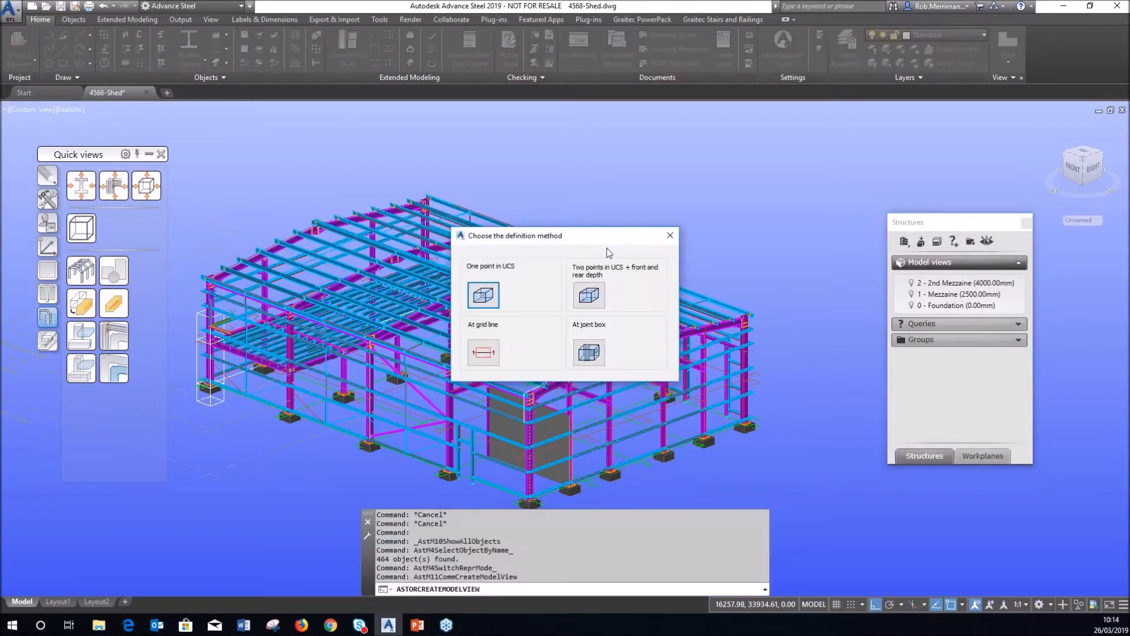
pyautogui.moveTo(606, 243); pyautogui.dragTo(780, 134)
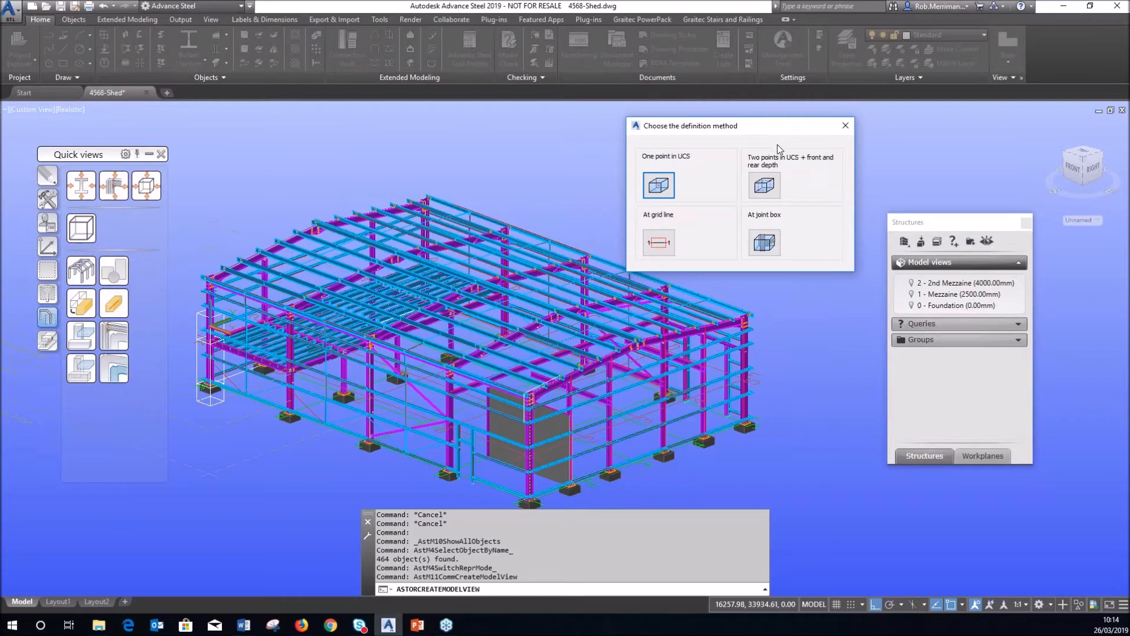
pyautogui.click(658, 246)
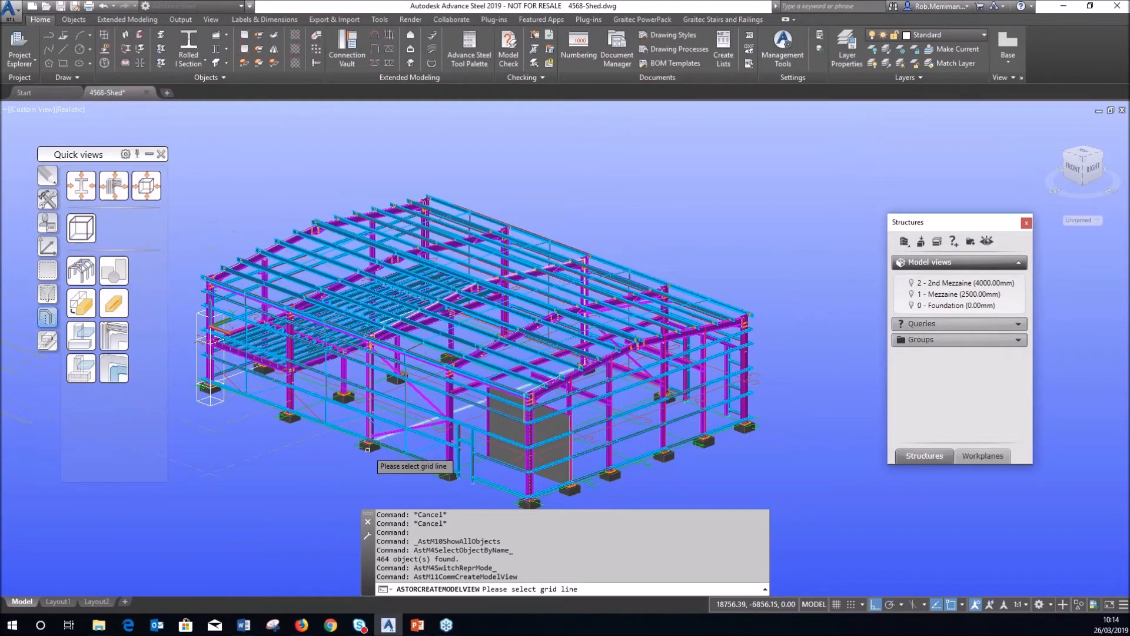
pyautogui.scroll(5, 376, 458)
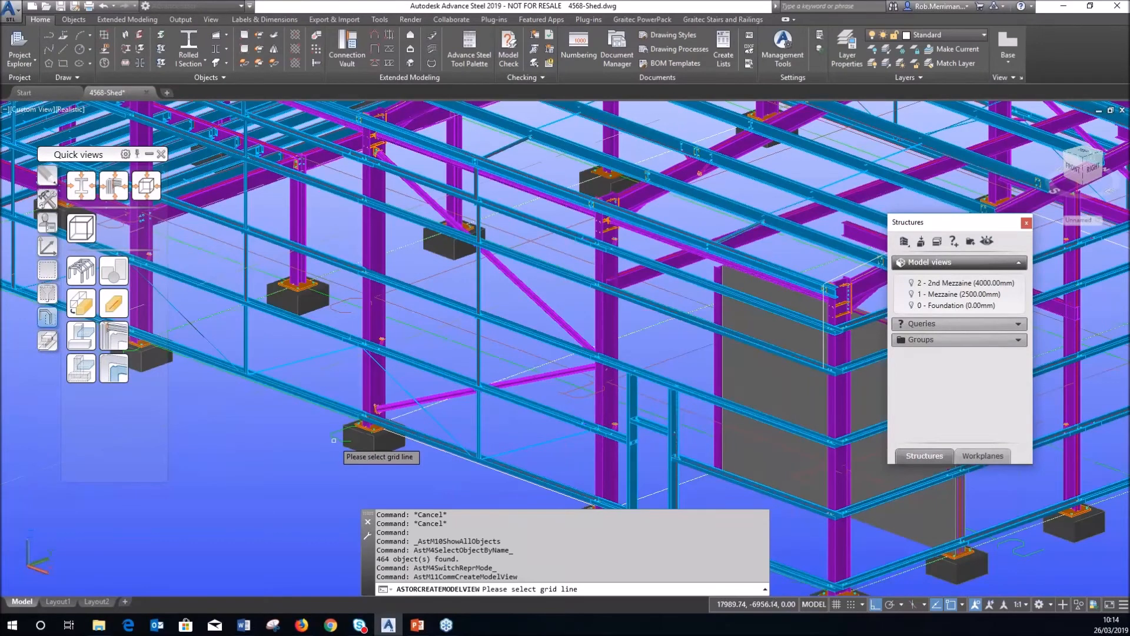
pyautogui.click(328, 451)
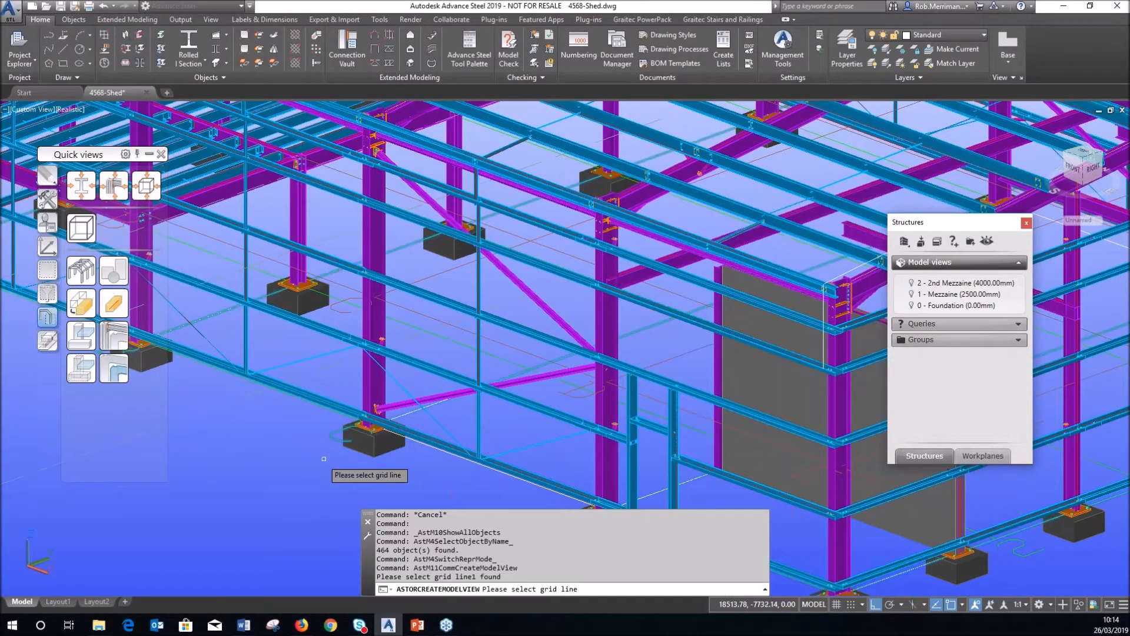
pyautogui.press('Return')
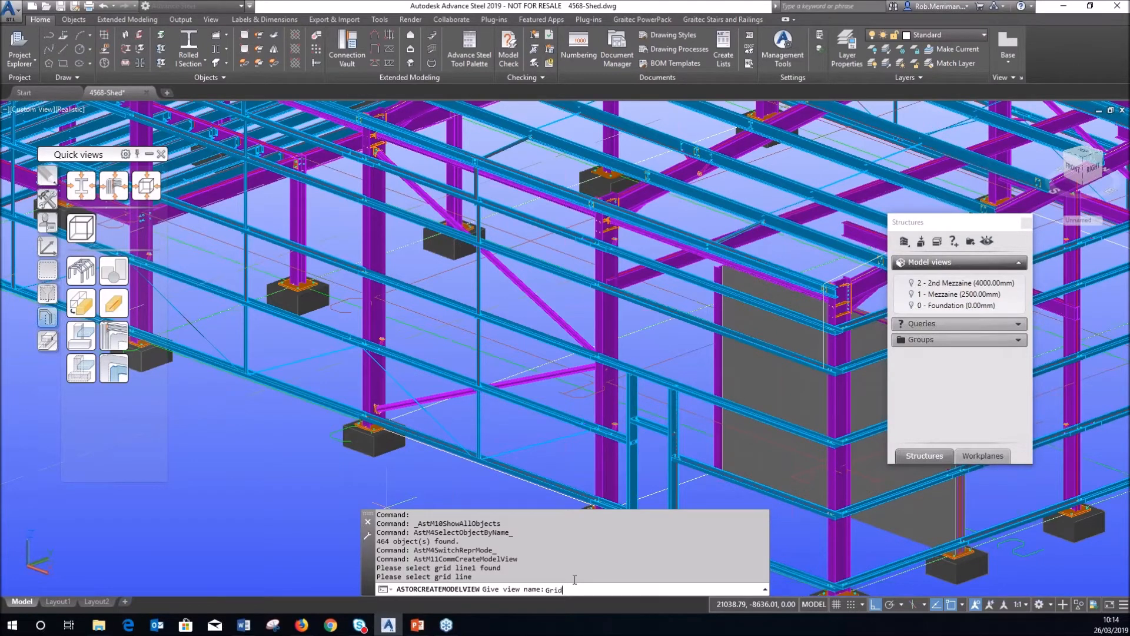
pyautogui.write('Grid C')
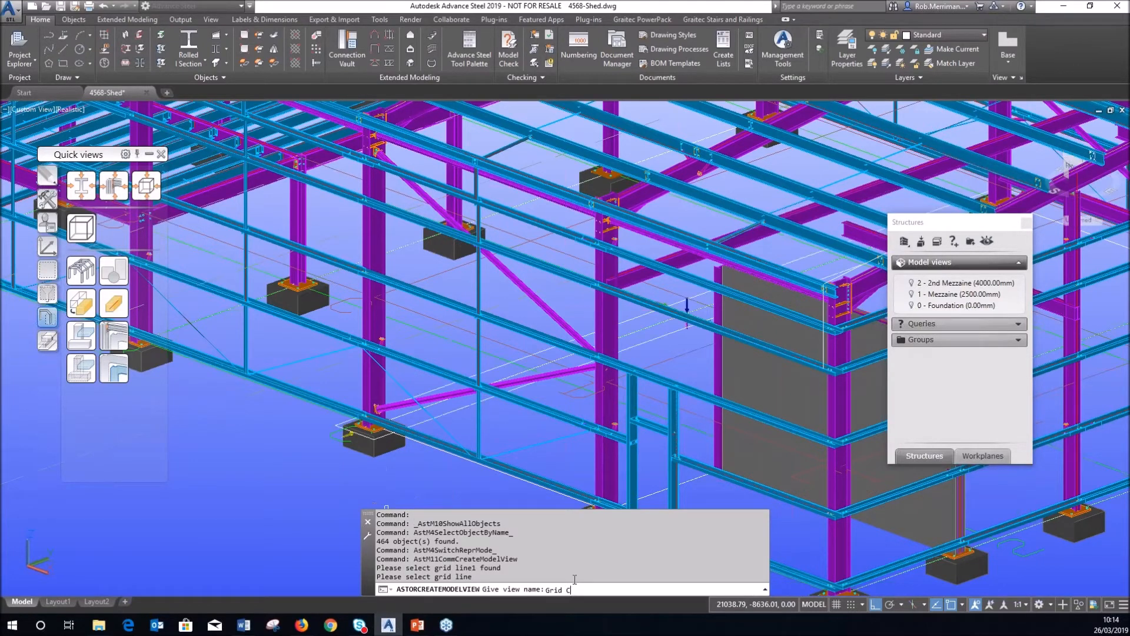
pyautogui.press('Return')
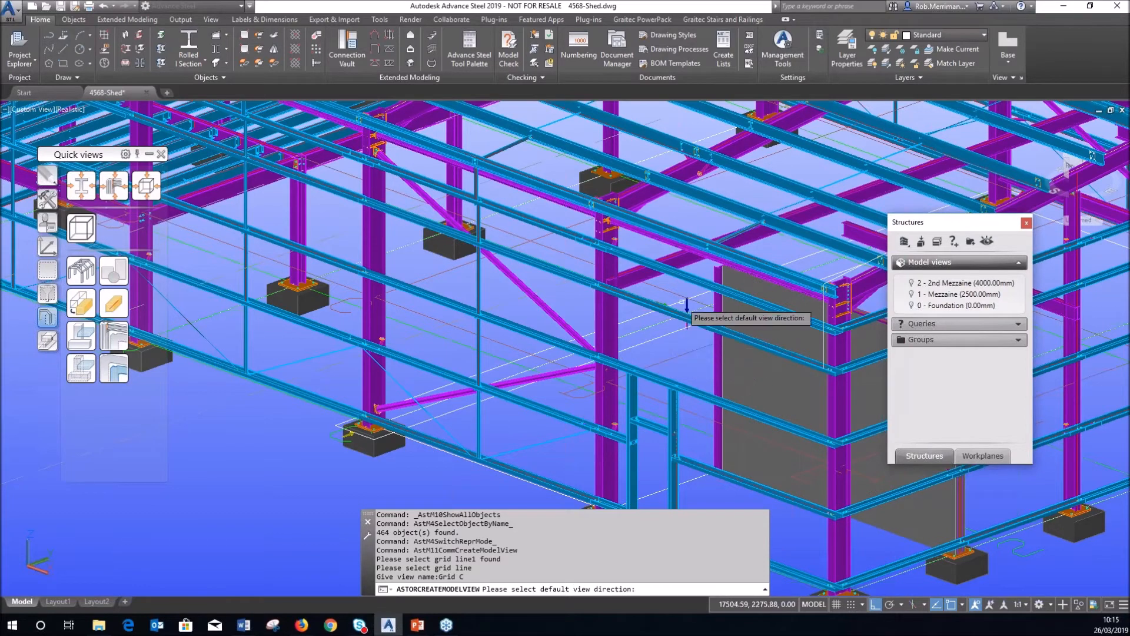
# Pick the cyan direction arrow as Grid C's default viewing direction and finish the view.
pyautogui.scroll(4, 691, 312)
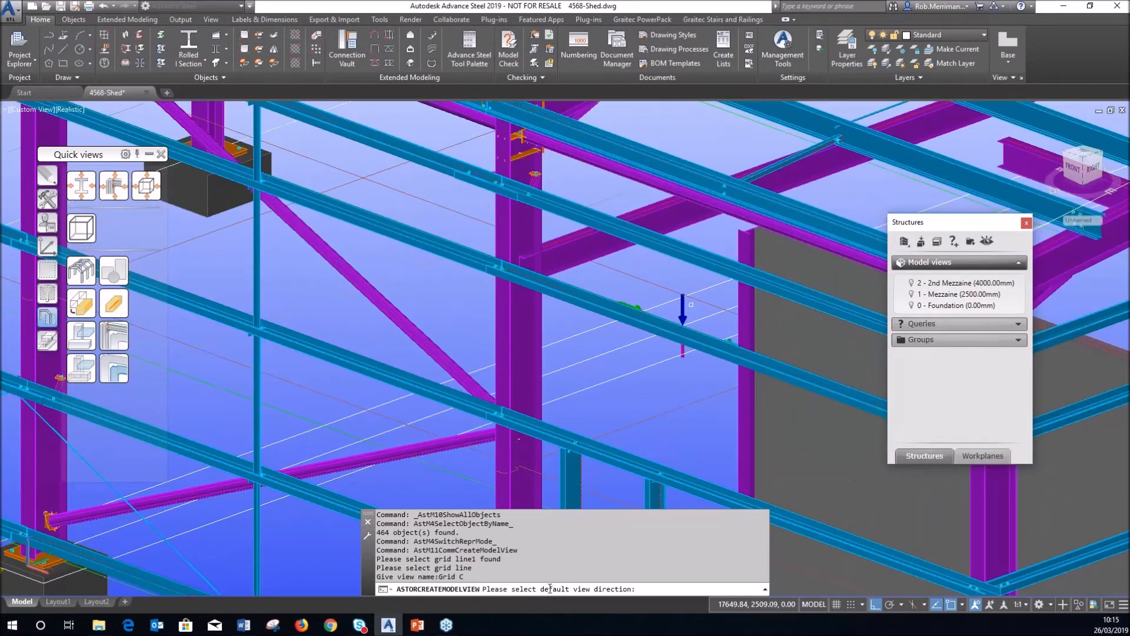
pyautogui.keyDown('shift'); pyautogui.moveTo(682, 319); pyautogui.dragTo(695, 327, button='middle'); pyautogui.keyUp('shift')
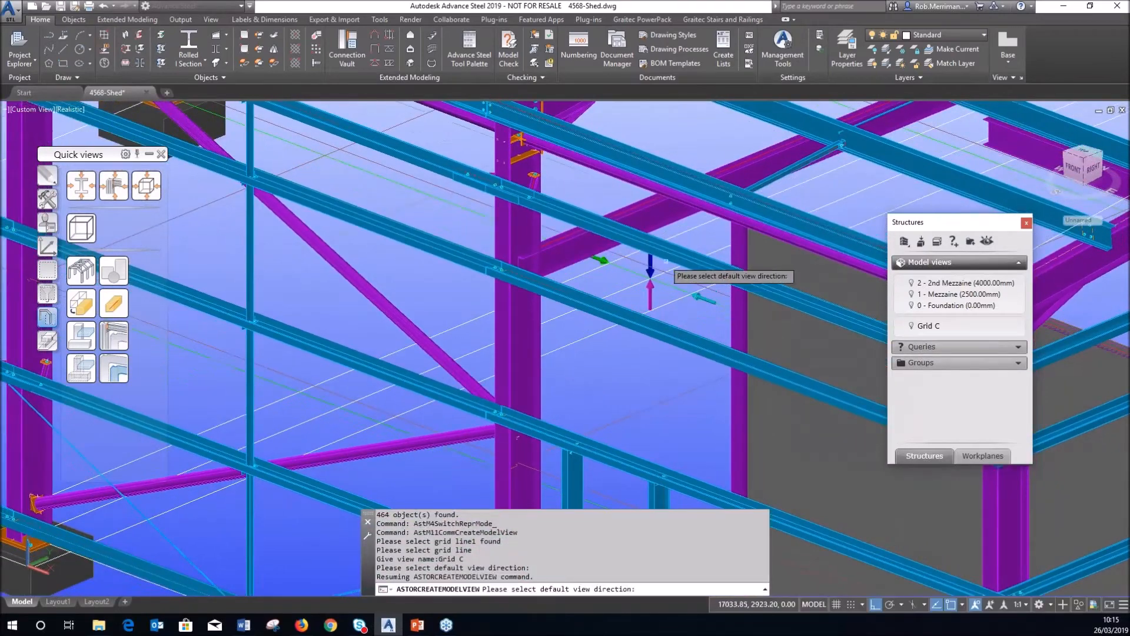
pyautogui.scroll(4, 664, 259)
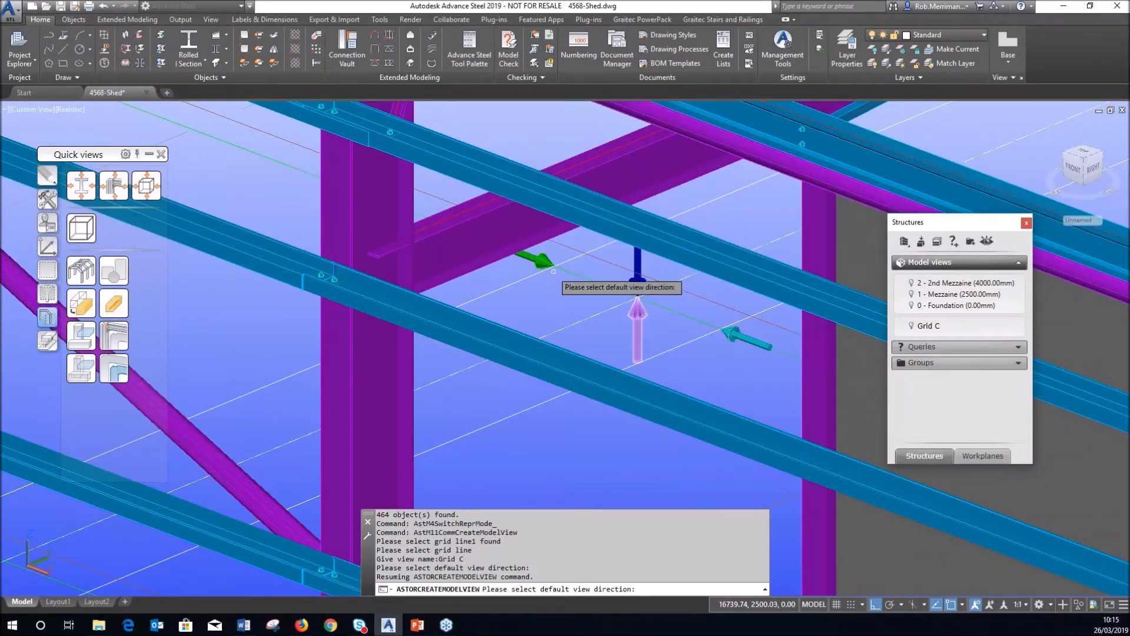
pyautogui.scroll(-5, 638, 262)
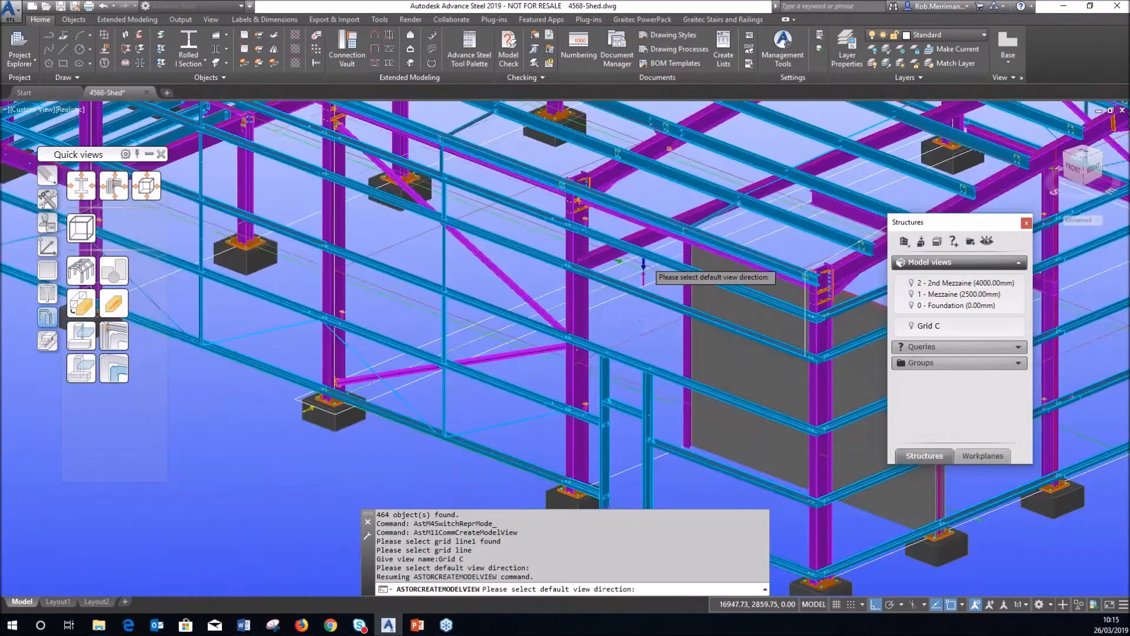
pyautogui.scroll(6, 483, 370)
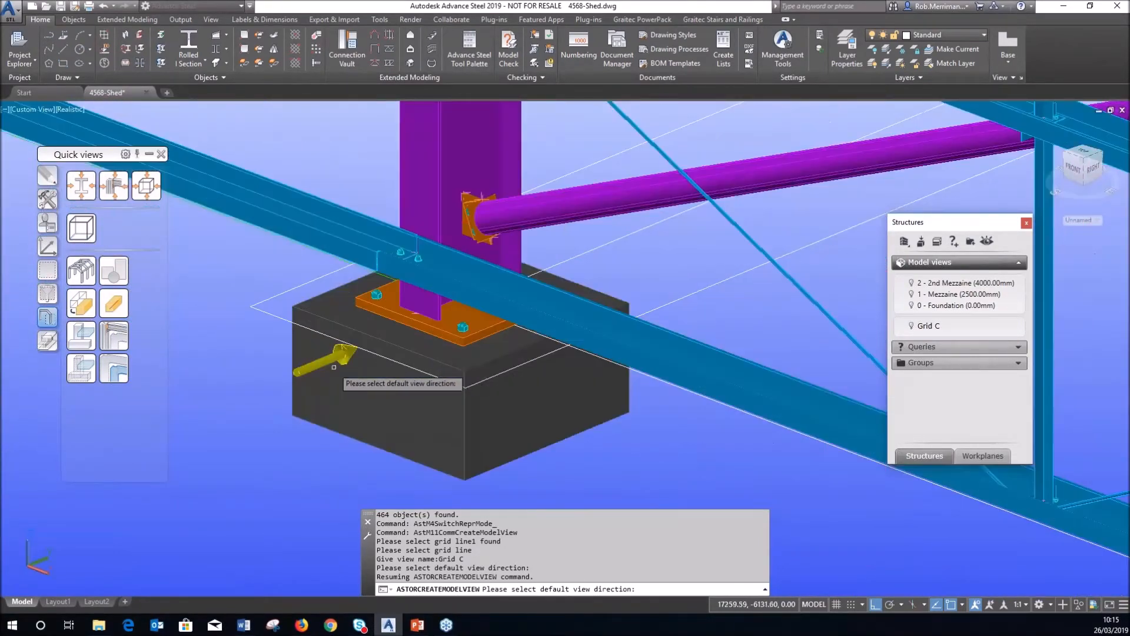
pyautogui.scroll(-5, 321, 370)
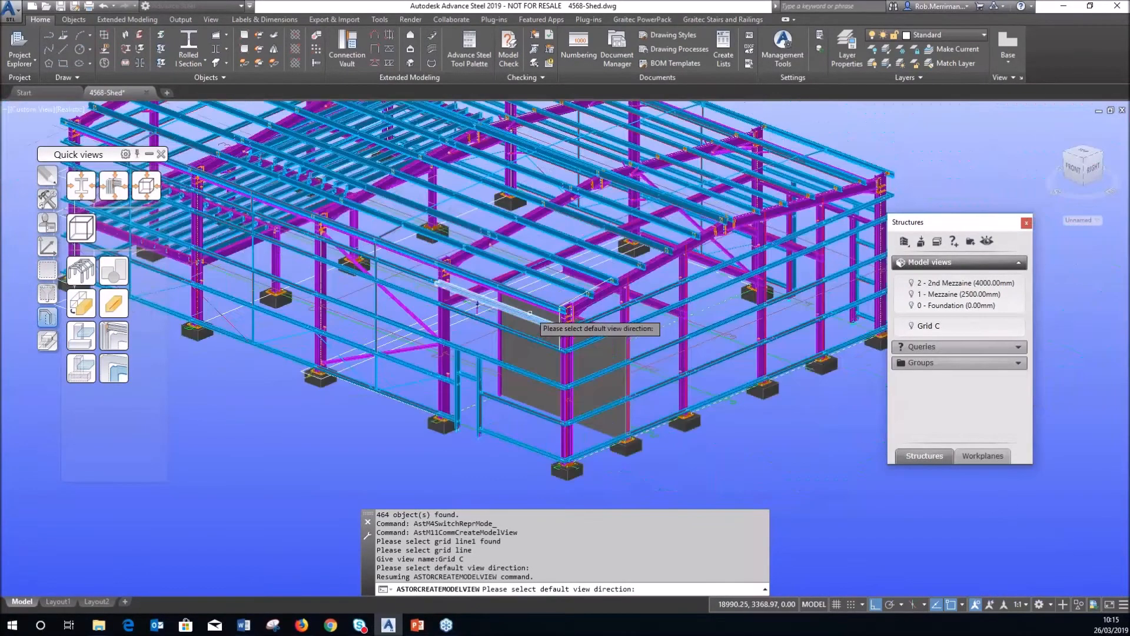
pyautogui.scroll(5, 492, 323)
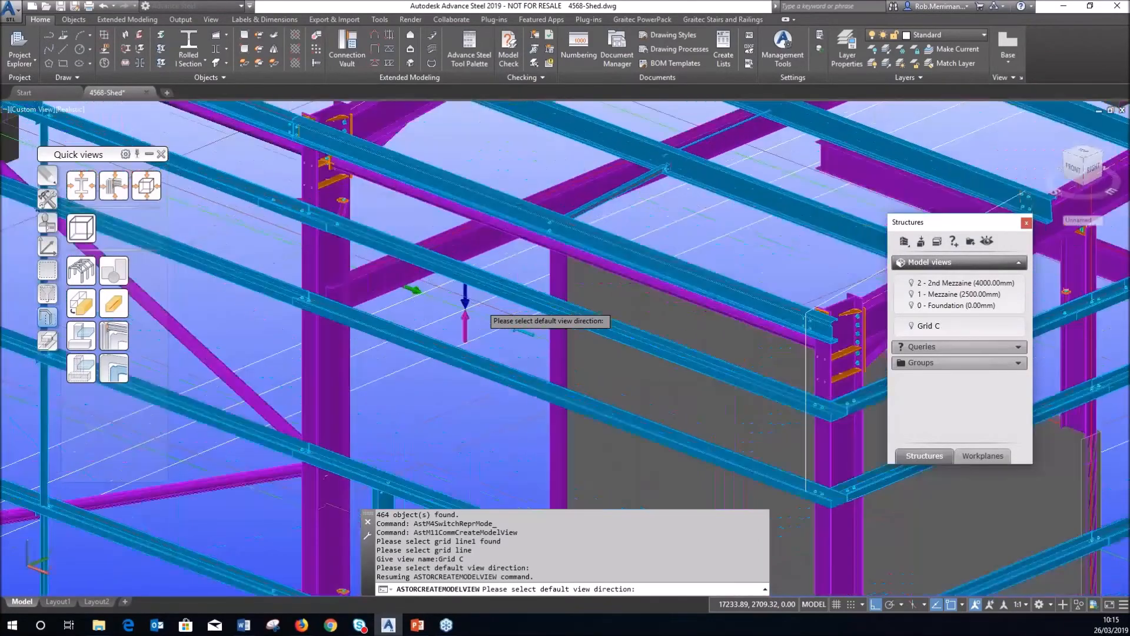
pyautogui.scroll(3, 512, 325)
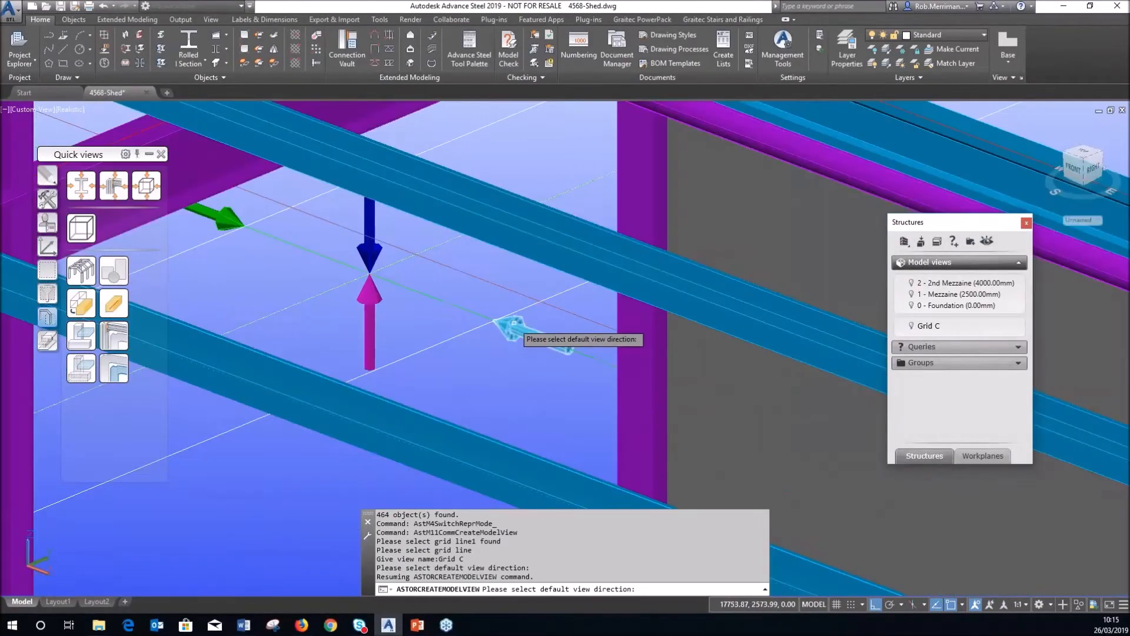
pyautogui.click(515, 322)
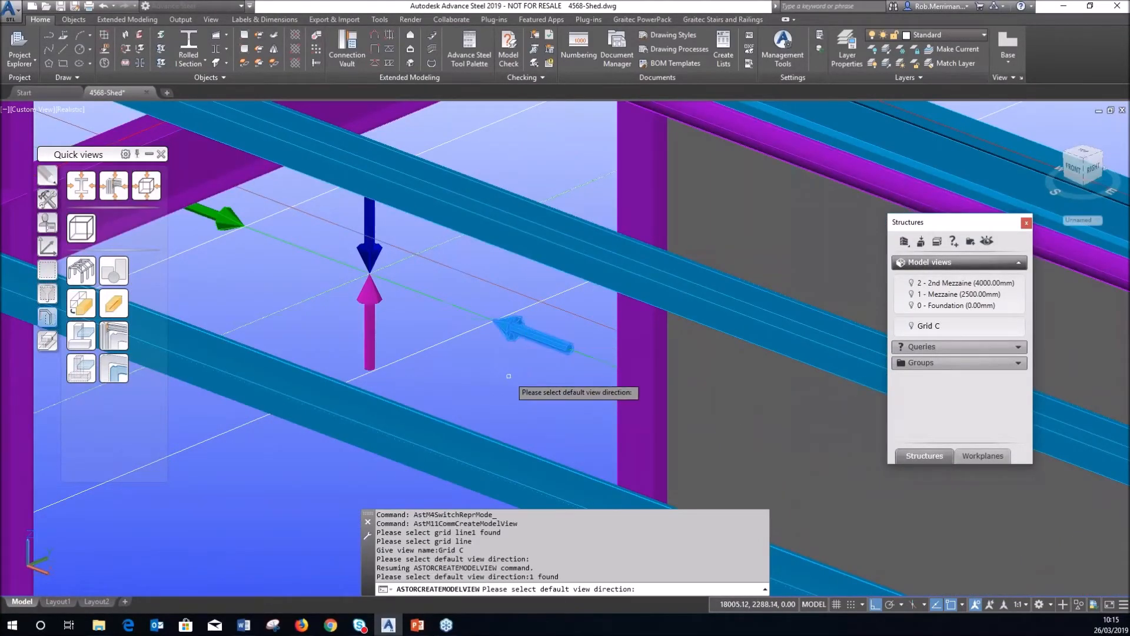
pyautogui.press('Return')
pyautogui.scroll(-6, 424, 381)
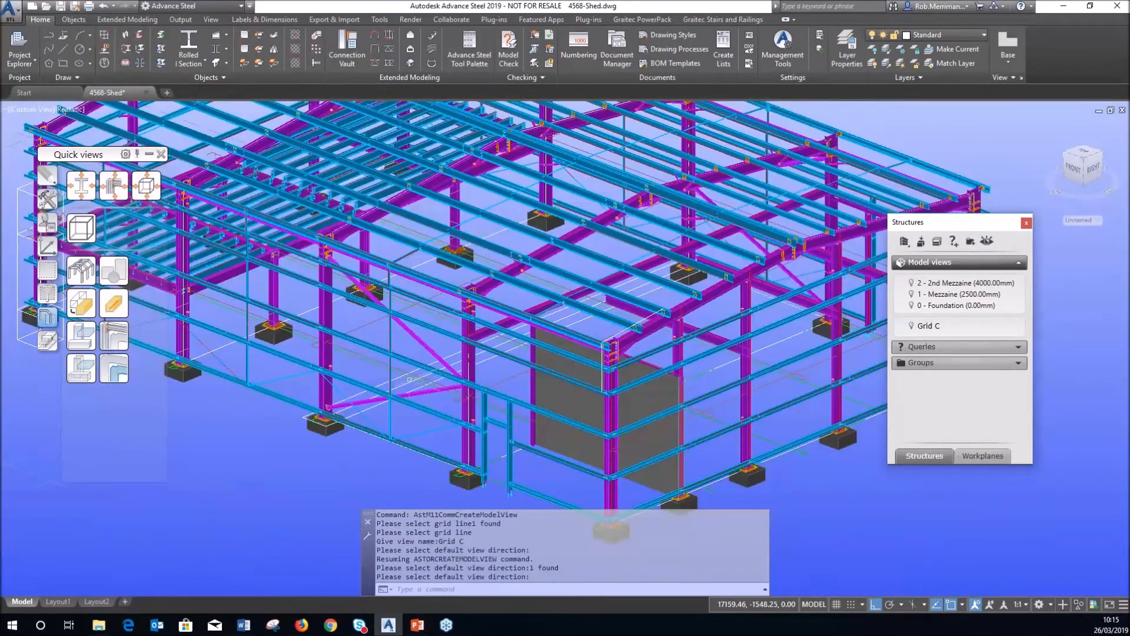
# Display the Grid C model view and look at its frame from the front.
pyautogui.click(912, 326)
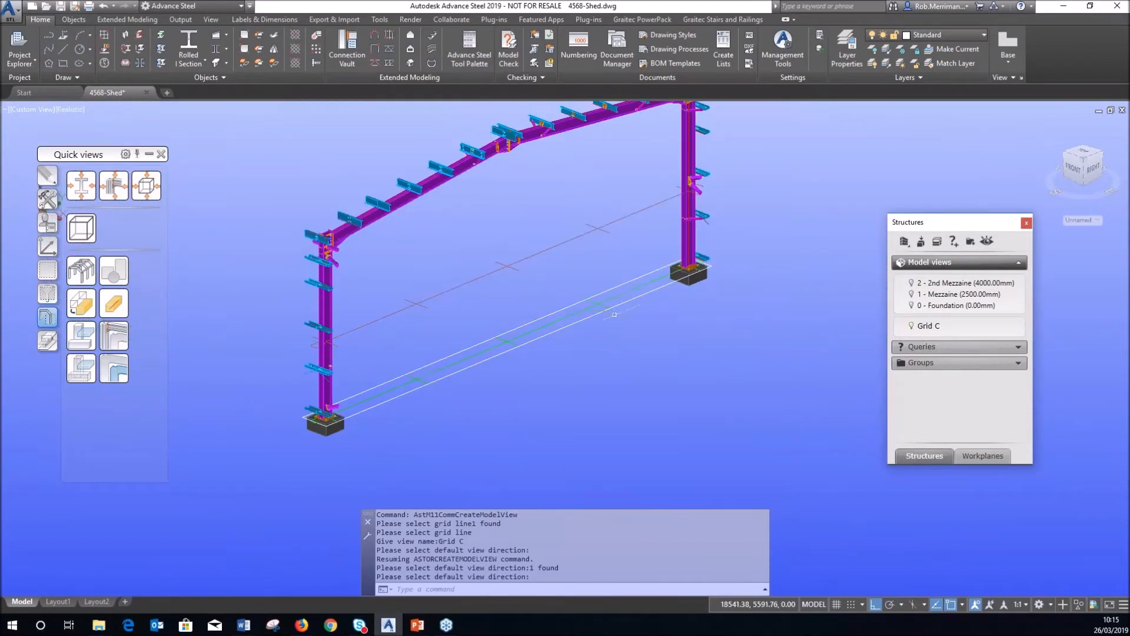
pyautogui.press('Return')
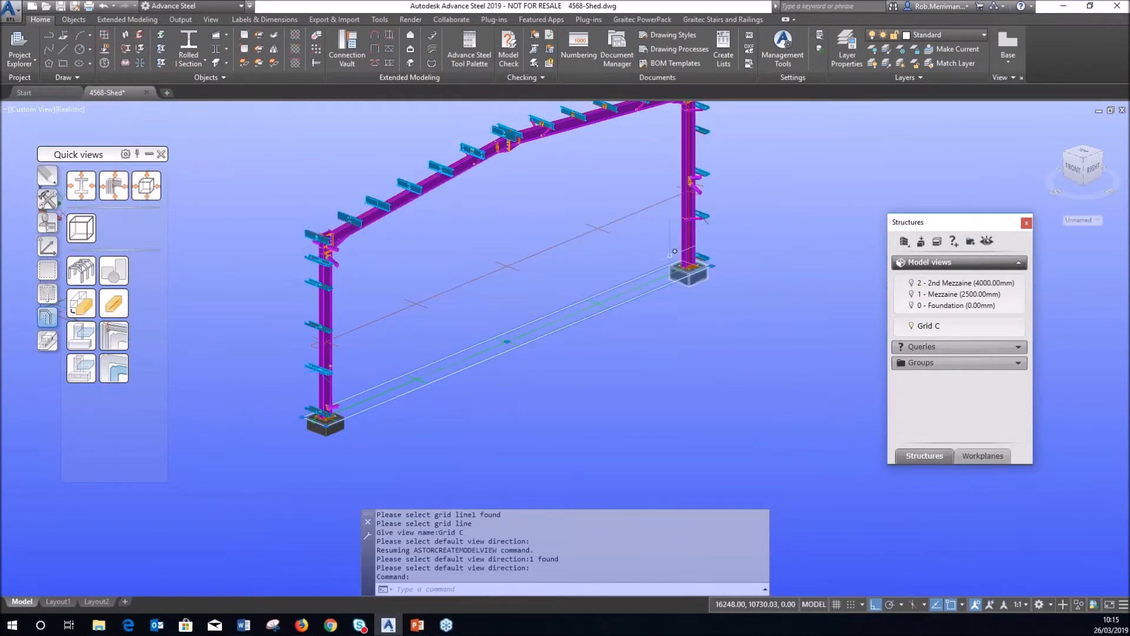
pyautogui.press('Escape')
pyautogui.keyDown('shift'); pyautogui.moveTo(503, 321); pyautogui.dragTo(600, 330, button='middle'); pyautogui.keyUp('shift')
pyautogui.click(114, 337)
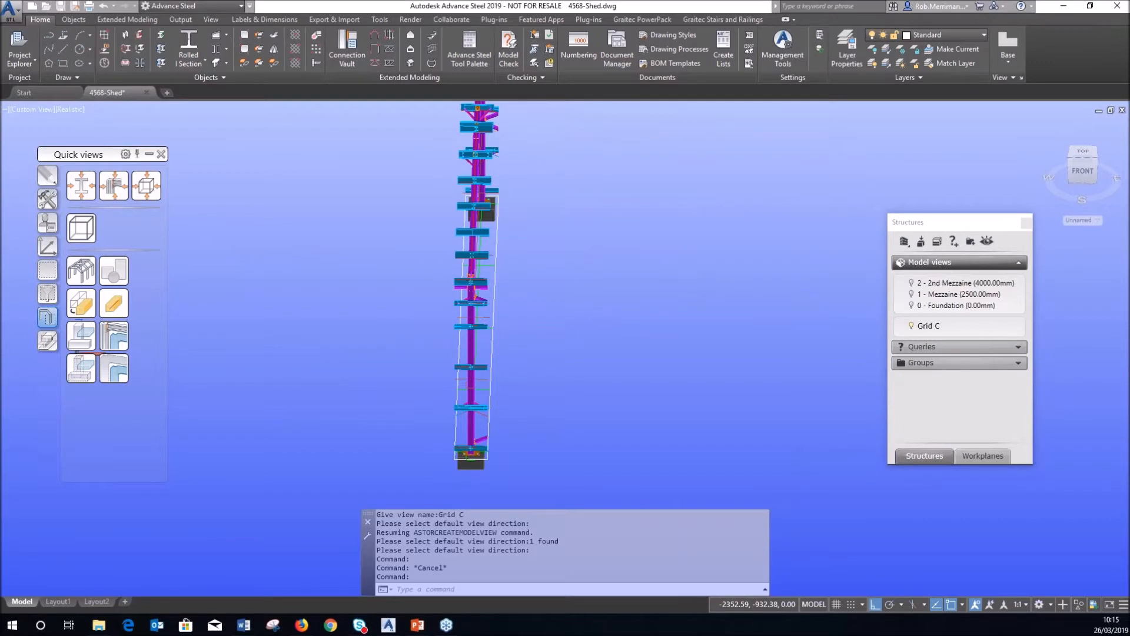
# Return to the whole shed in an oblique orbit and begin another model view.
pyautogui.click(523, 355)
pyautogui.press('Escape')
pyautogui.keyDown('shift'); pyautogui.moveTo(637, 356); pyautogui.dragTo(568, 335, button='middle'); pyautogui.keyUp('shift')
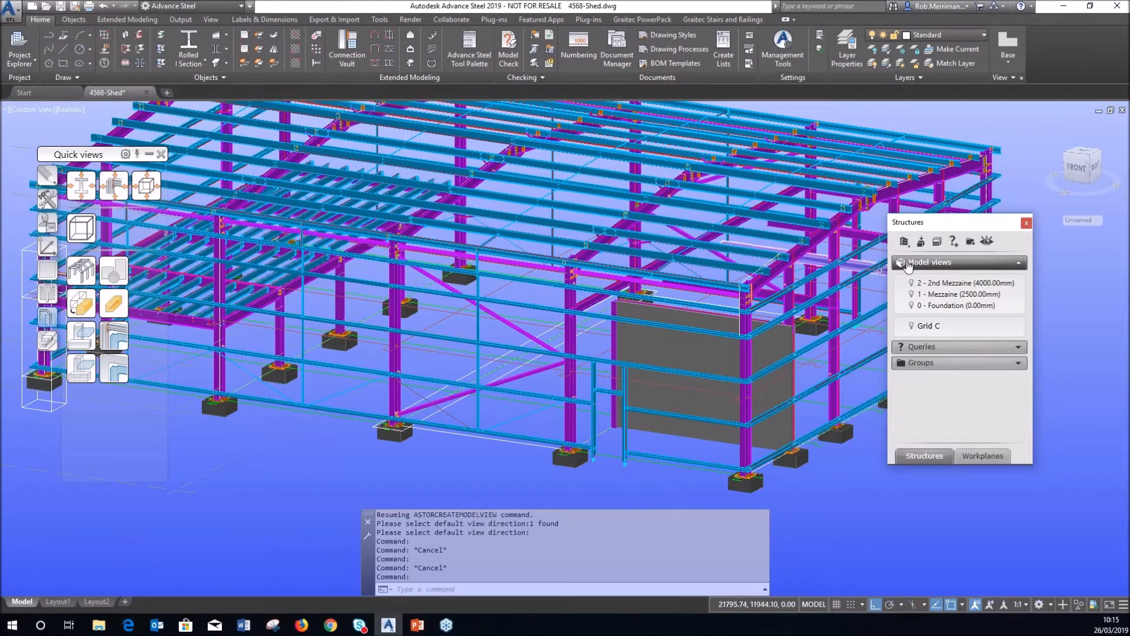
pyautogui.click(920, 242)
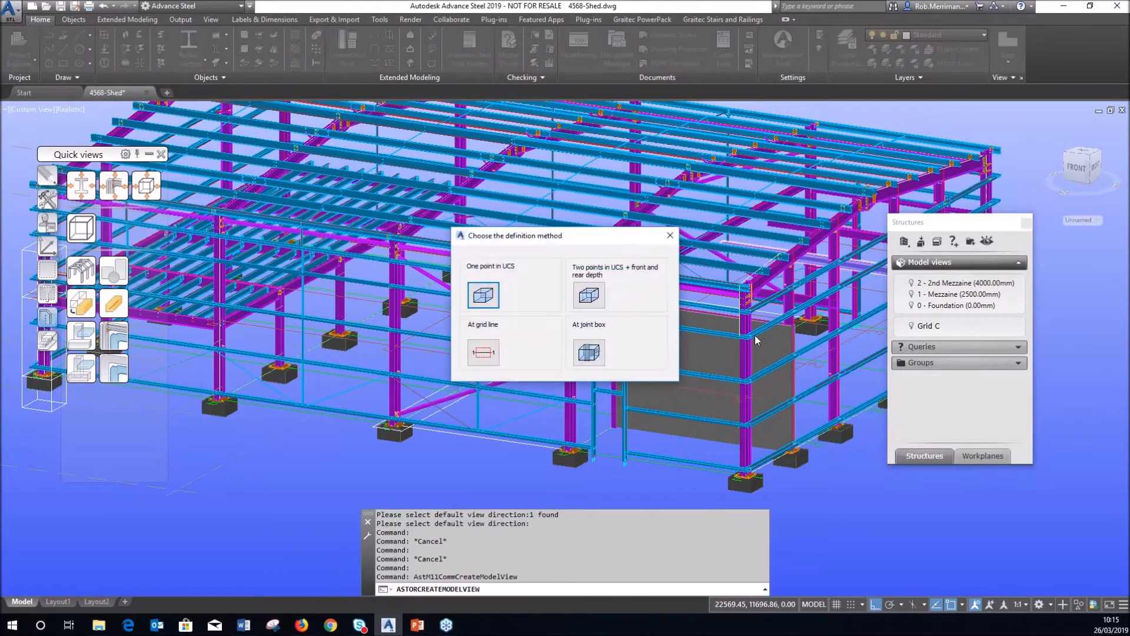
# Define a 'Typical Haunch' view at the column-to-rafter joint box, leaving the direction prompt unanswered.
pyautogui.click(588, 351)
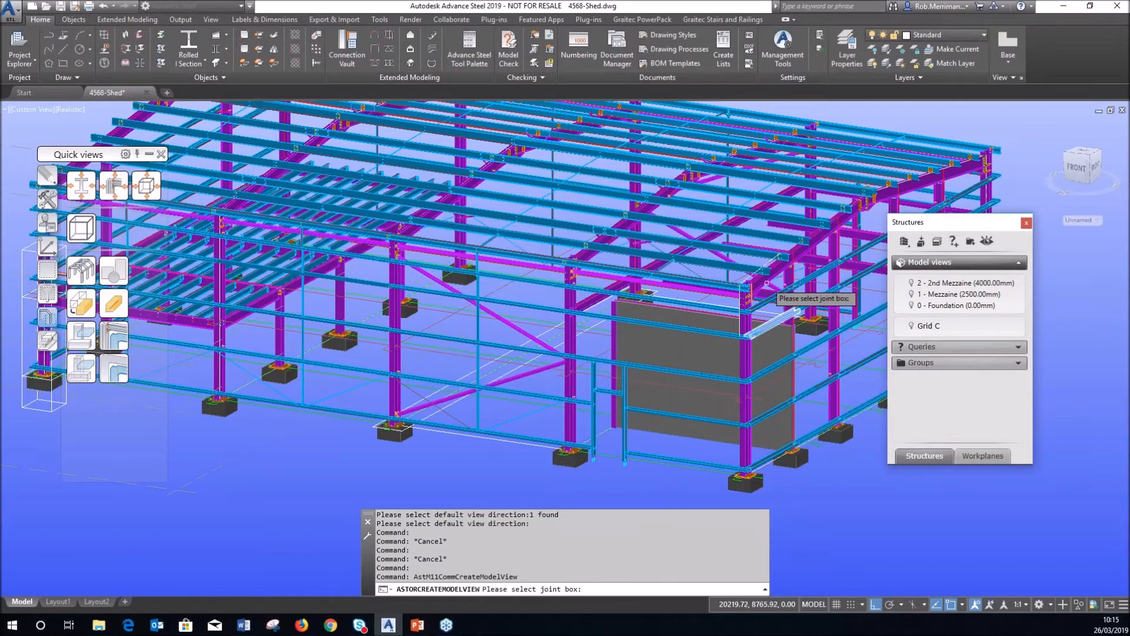
pyautogui.scroll(4, 768, 287)
pyautogui.scroll(5, 763, 277)
pyautogui.click(735, 334)
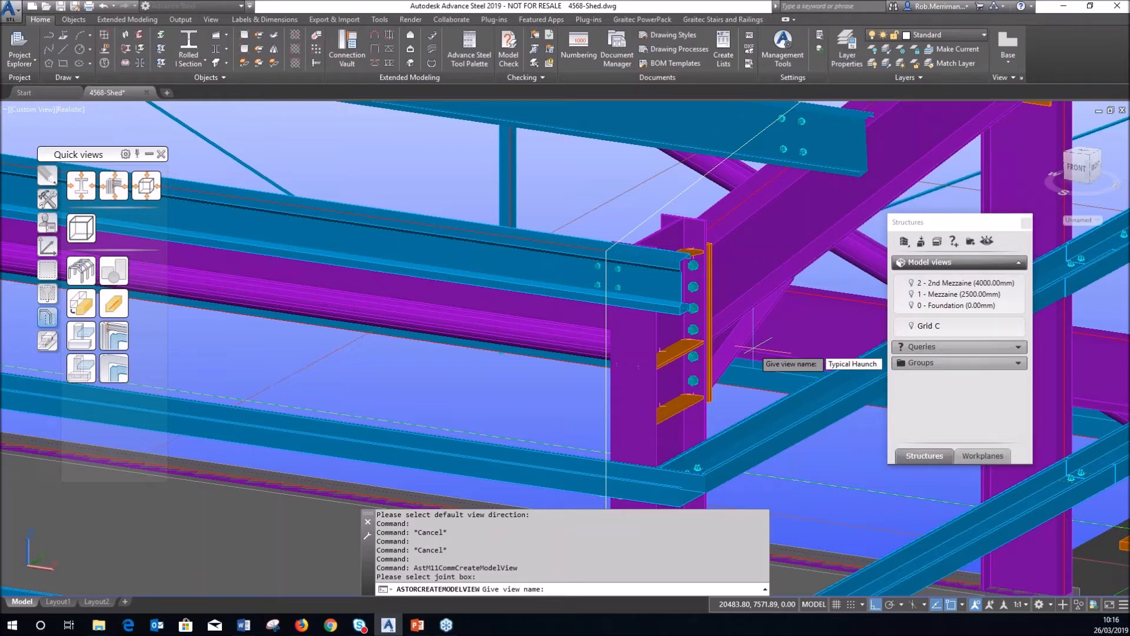
pyautogui.press('Return')
pyautogui.scroll(-2, 435, 388)
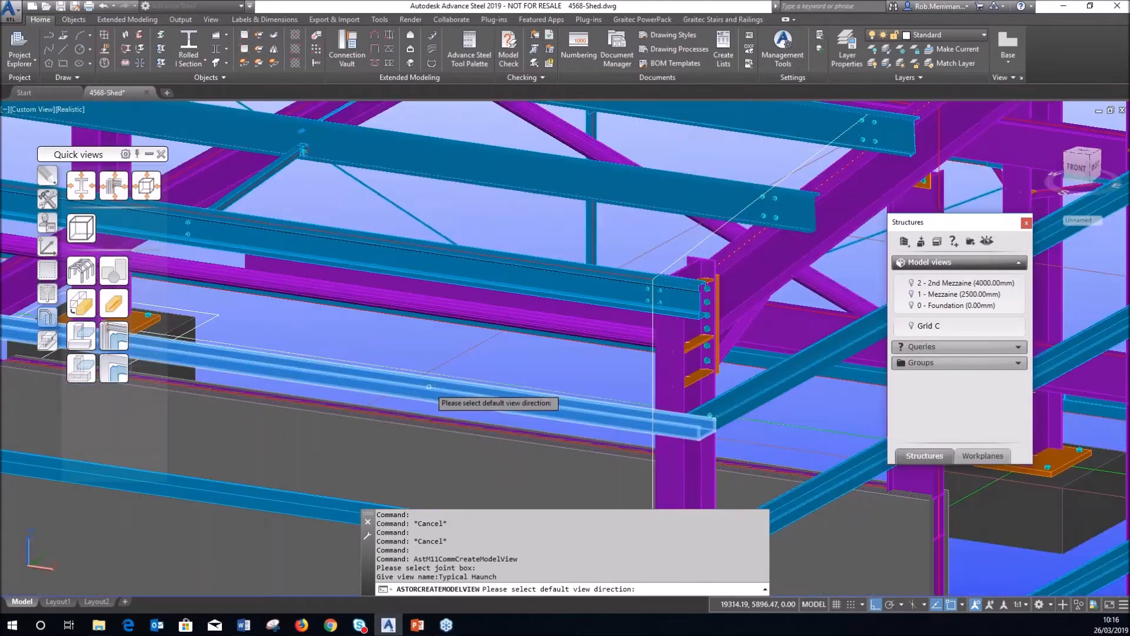
pyautogui.scroll(-2, 362, 310)
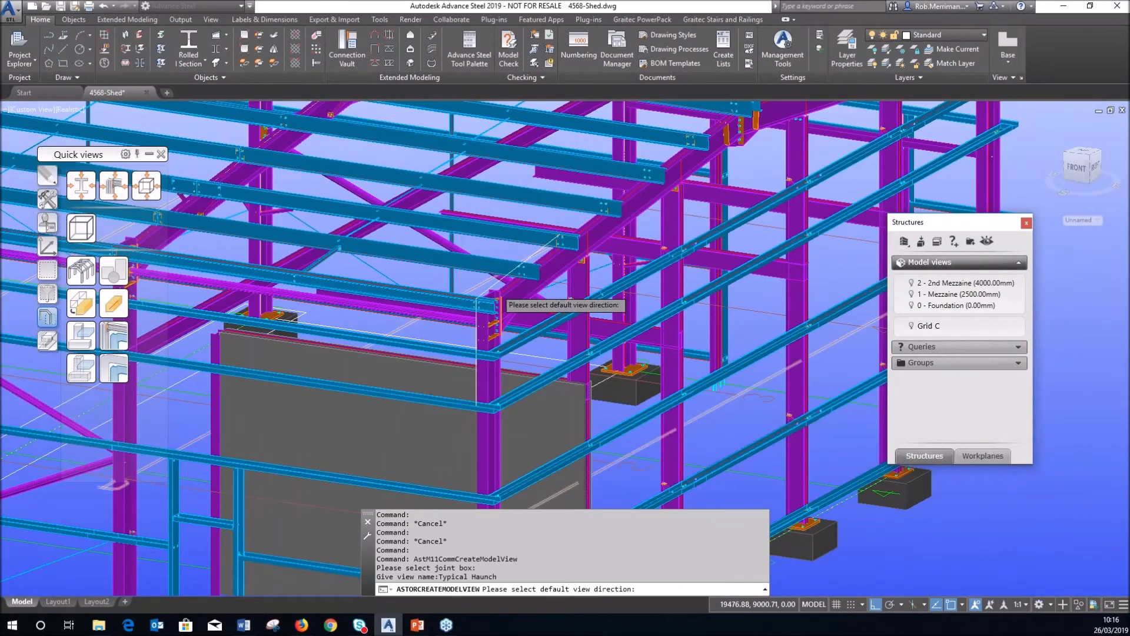
pyautogui.scroll(-2, 509, 290)
pyautogui.click(509, 290)
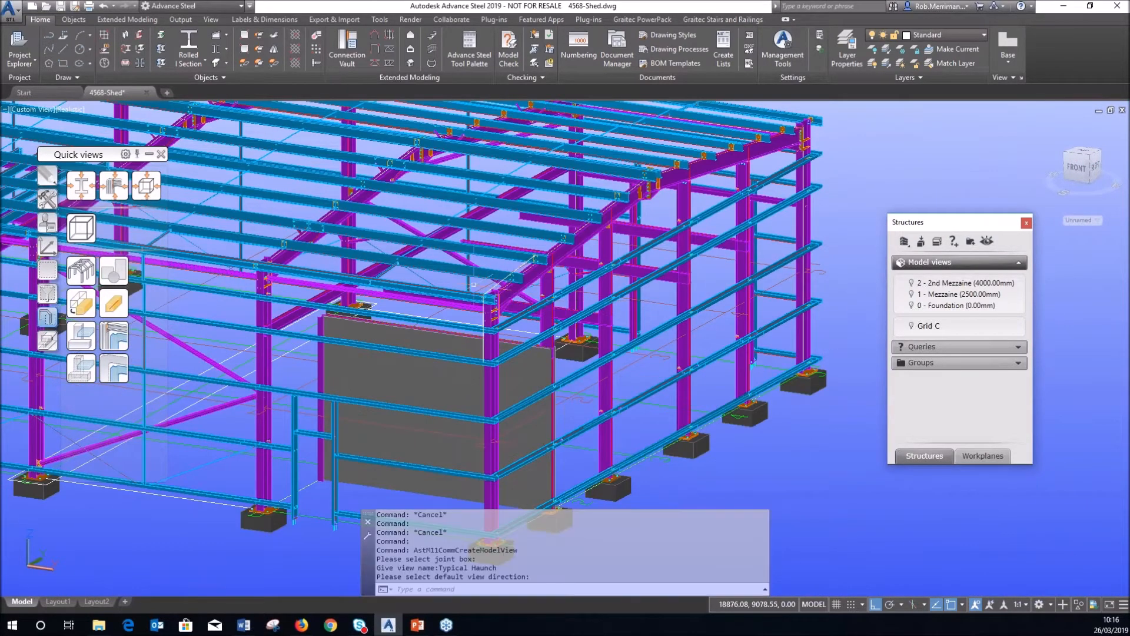
# Switch the shed to 2D Wireframe and show all hidden objects and joint boxes.
pyautogui.click(71, 111)
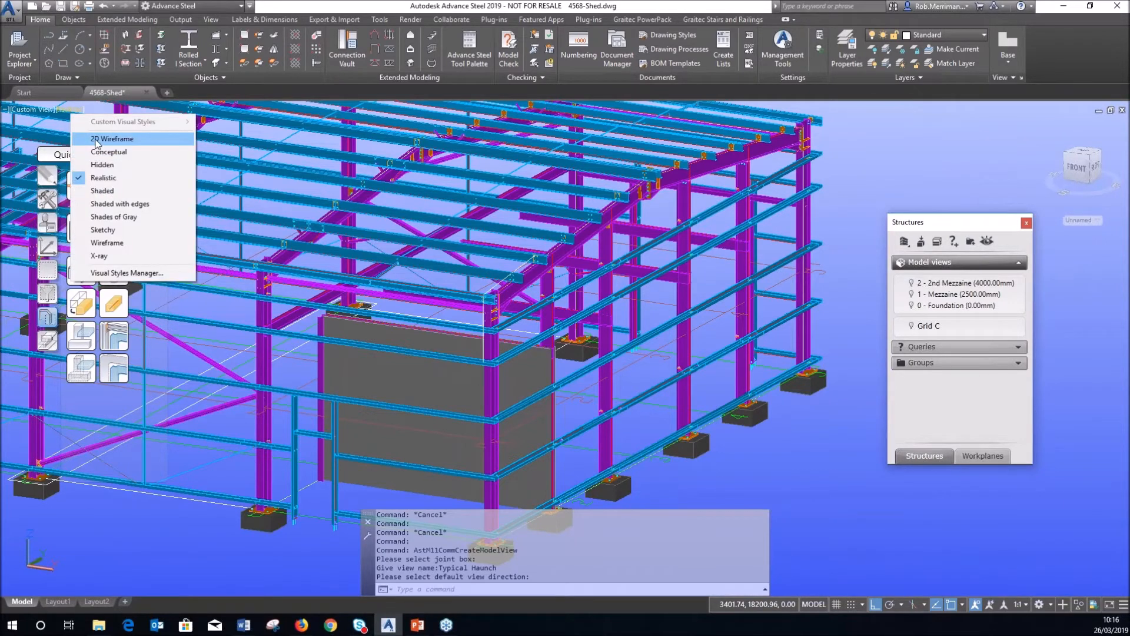
pyautogui.click(95, 140)
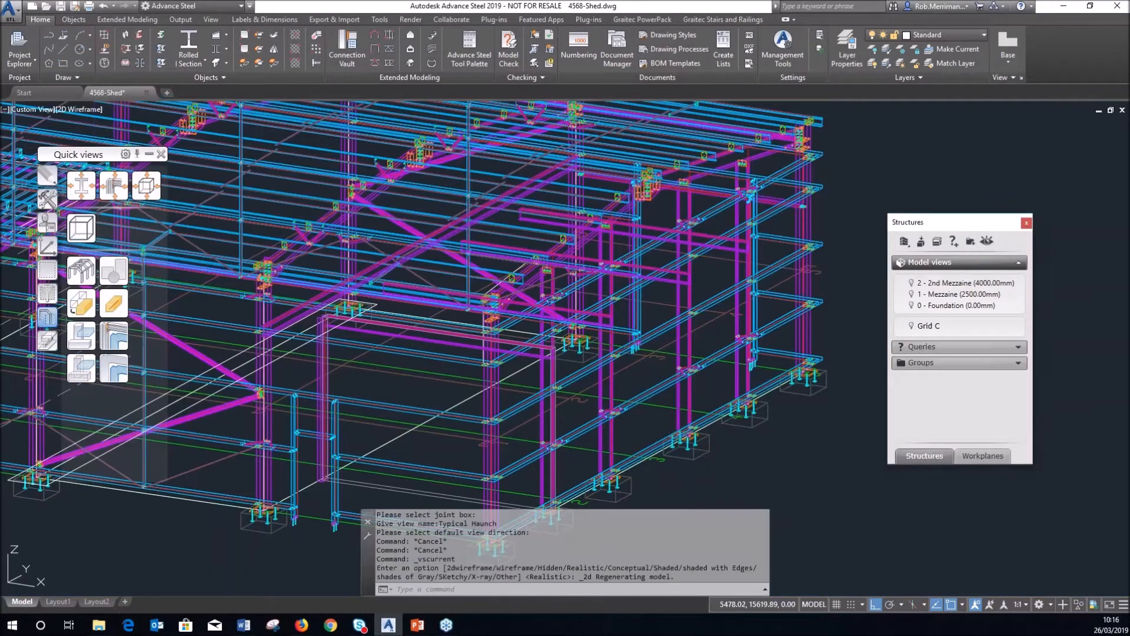
pyautogui.click(81, 270)
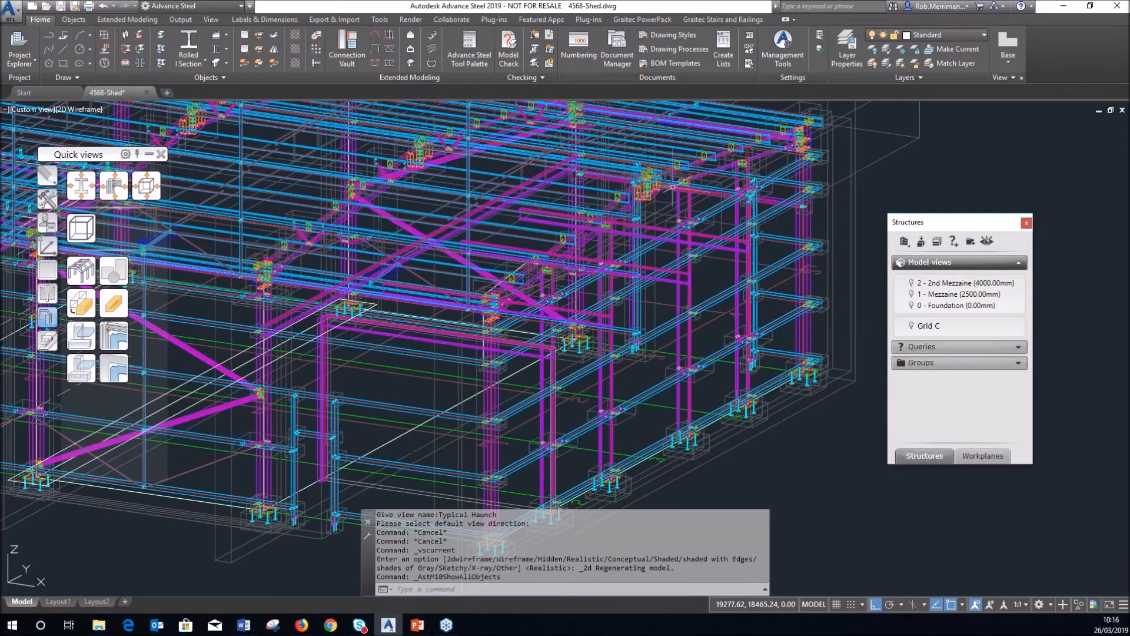
pyautogui.scroll(2, 834, 107)
pyautogui.scroll(2, 833, 106)
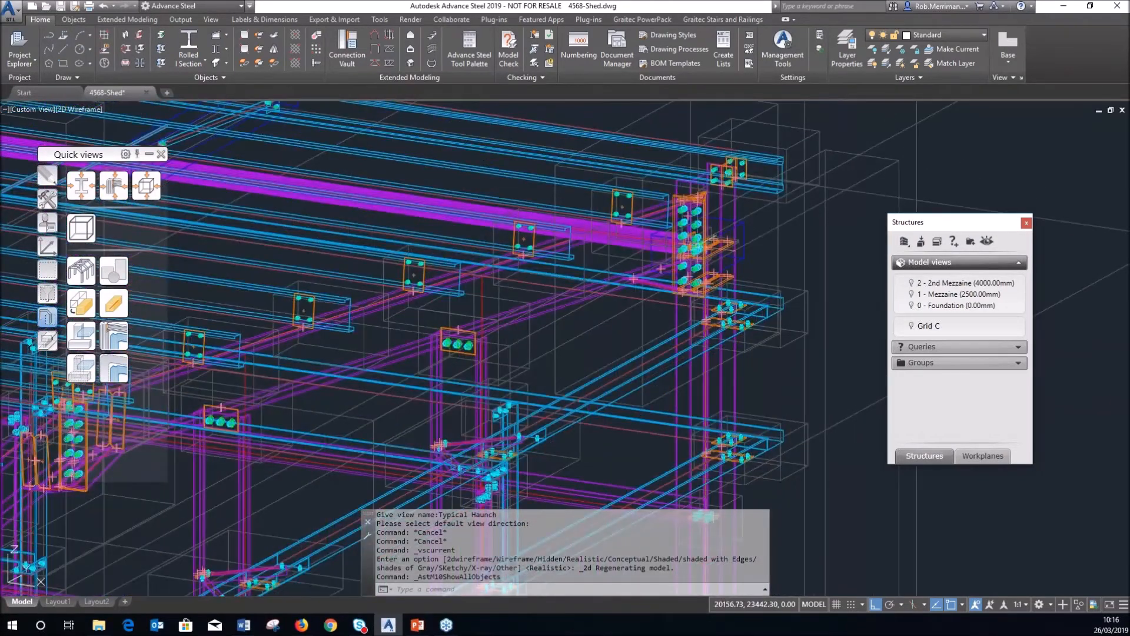
pyautogui.scroll(1, 800, 129)
pyautogui.scroll(1, 777, 148)
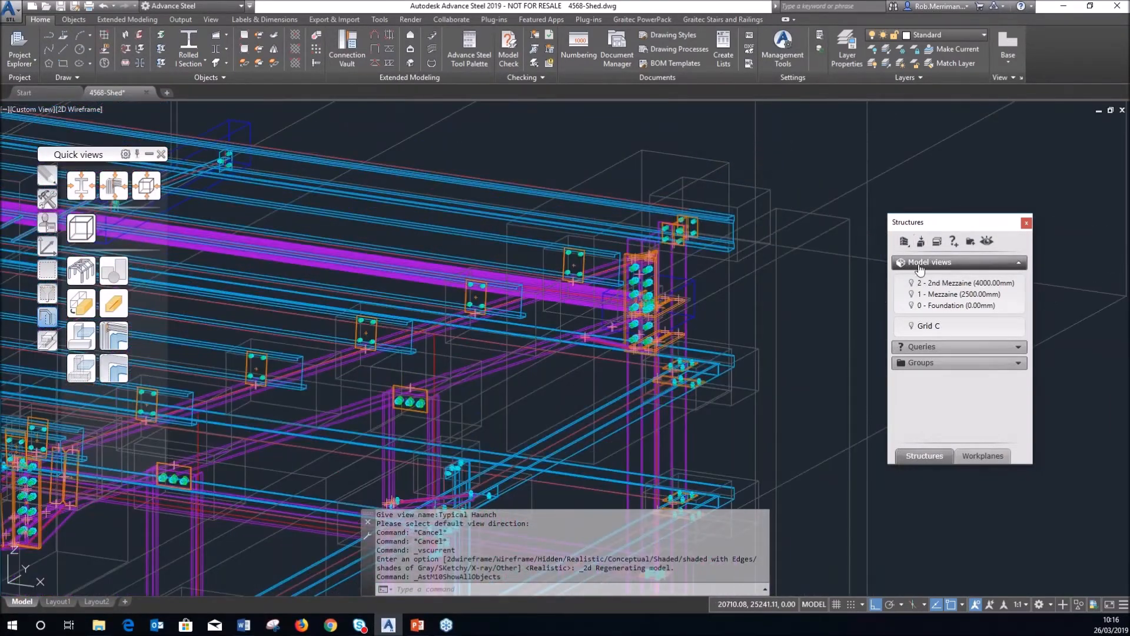
# Create a joint-box model view named Typical Haunch around the haunch joint box, using the default view direction.
pyautogui.click(921, 242)
pyautogui.click(590, 353)
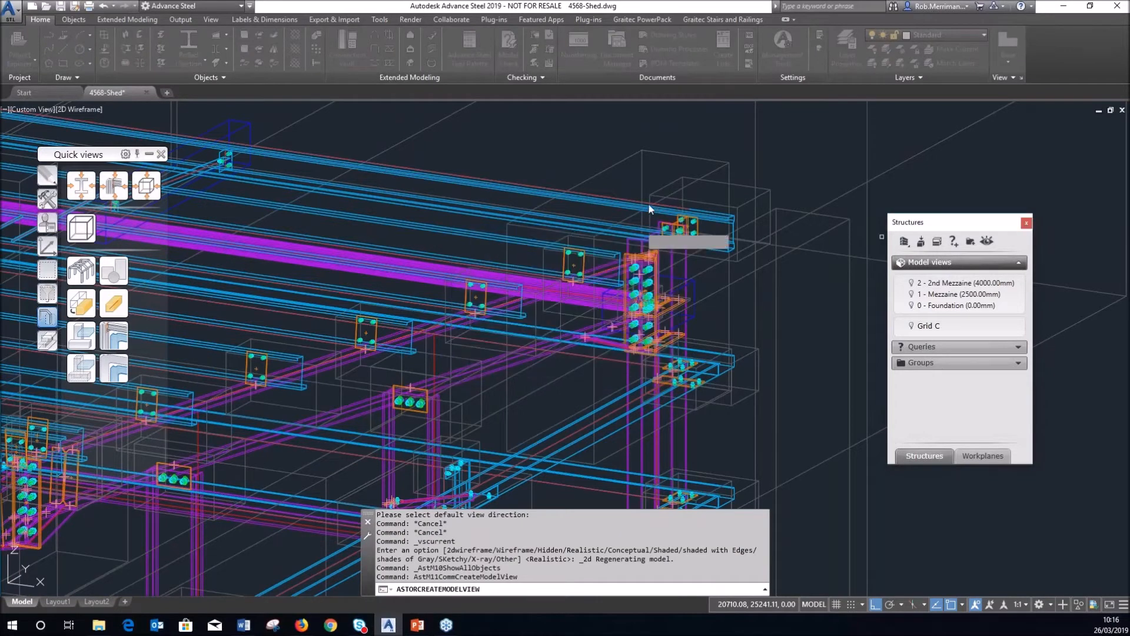
pyautogui.click(673, 152)
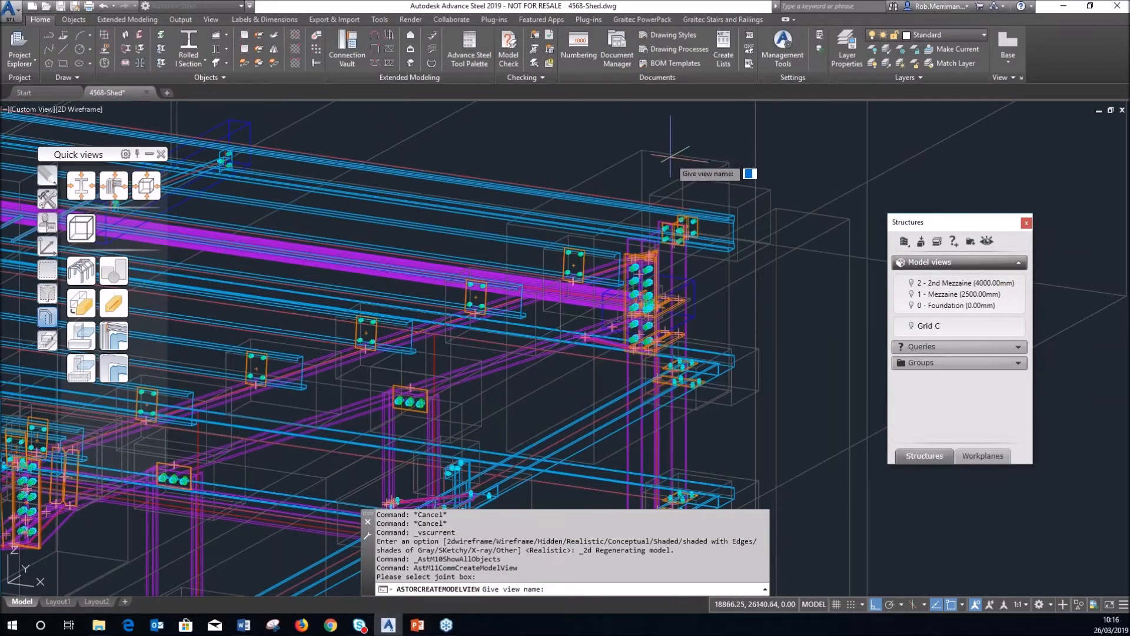
pyautogui.write('Typical Haunch')
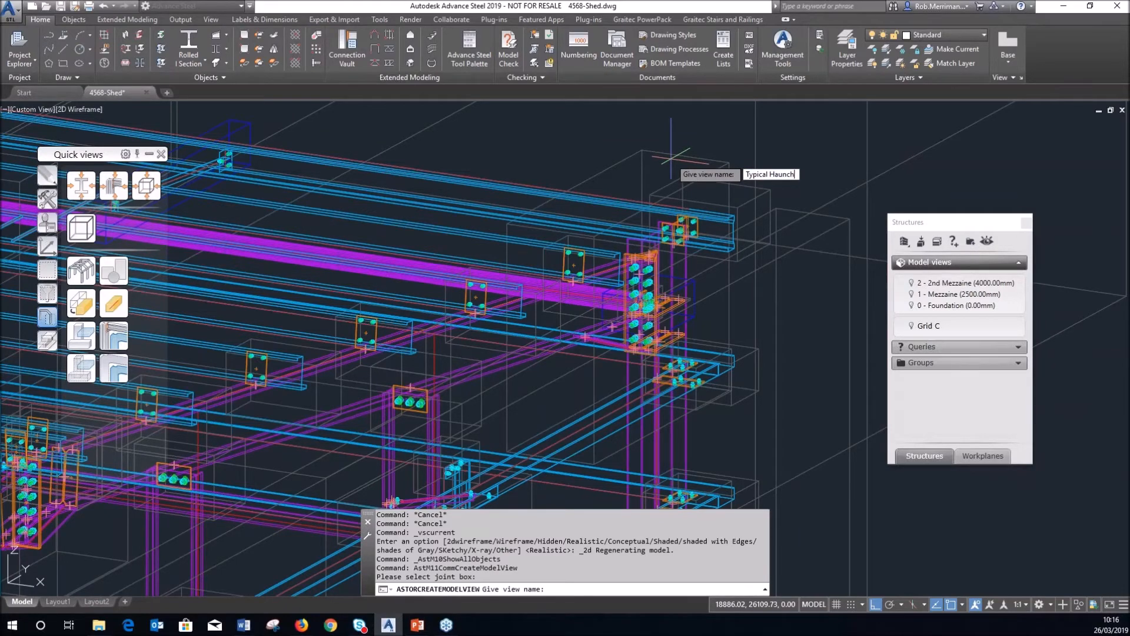
pyautogui.press('Return')
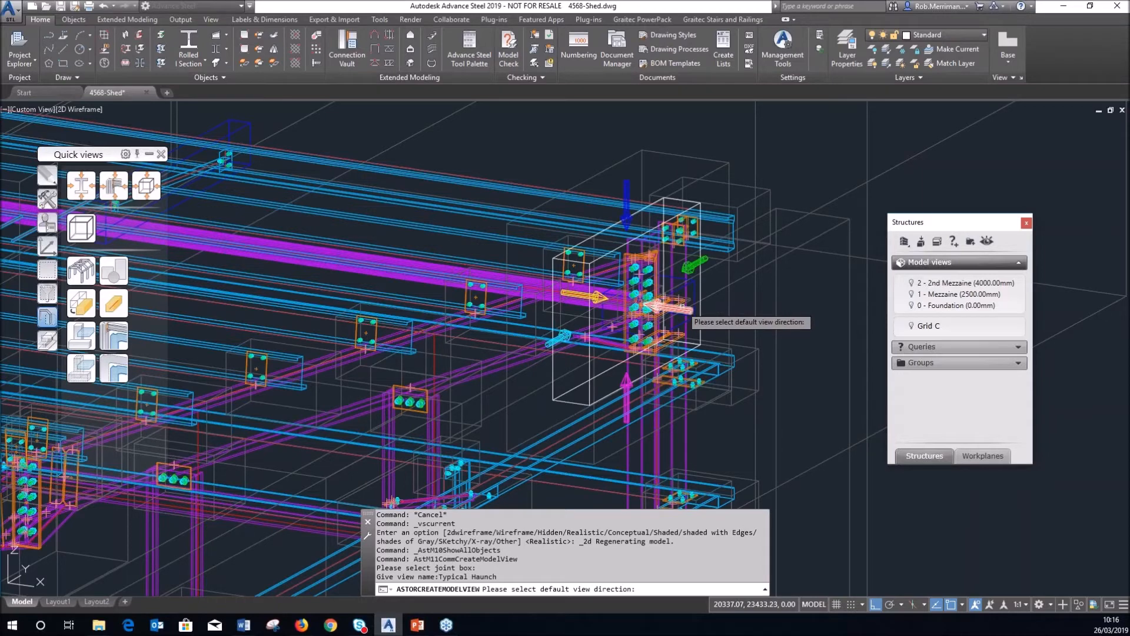
pyautogui.click(676, 307)
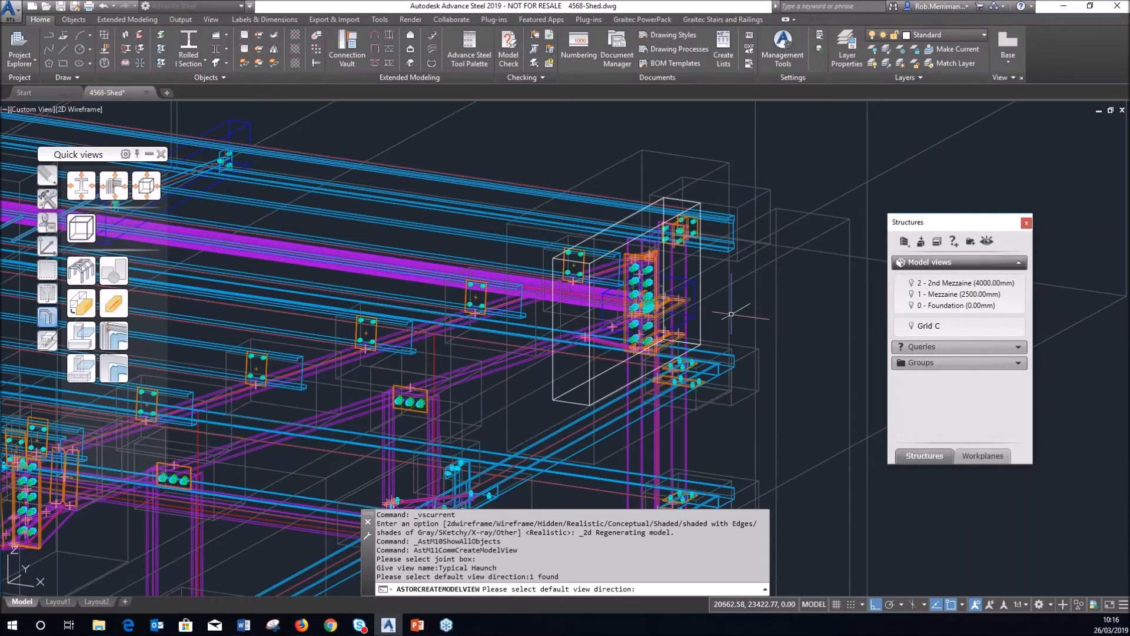
pyautogui.press('Return')
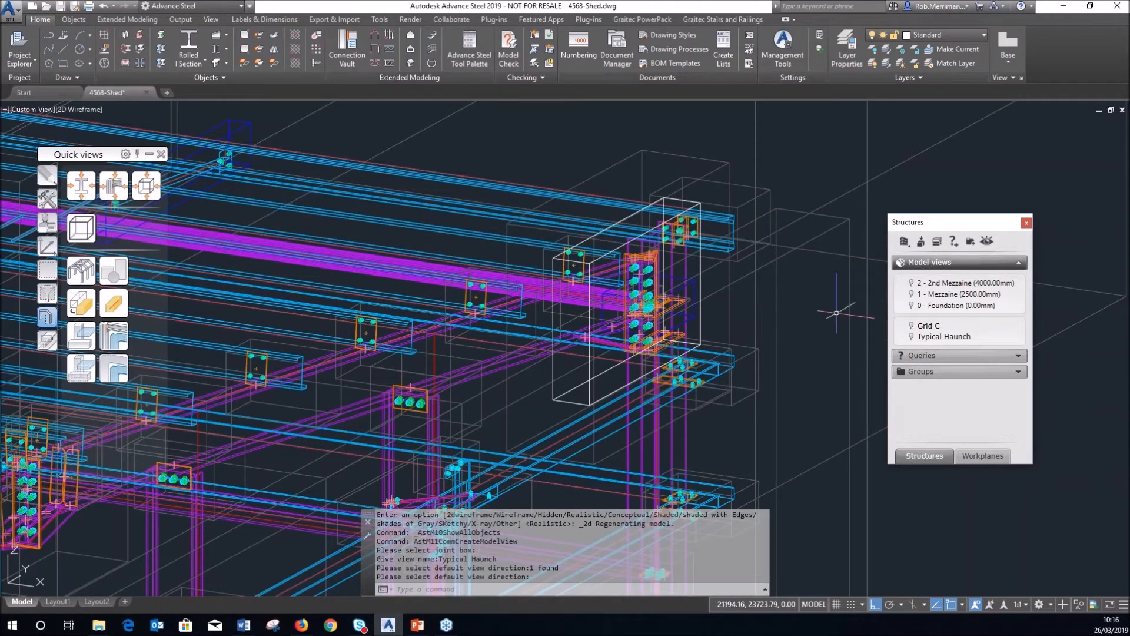
# Switch the shed to Realistic shading, zoom out to the full model, and begin a new model view.
pyautogui.click(85, 109)
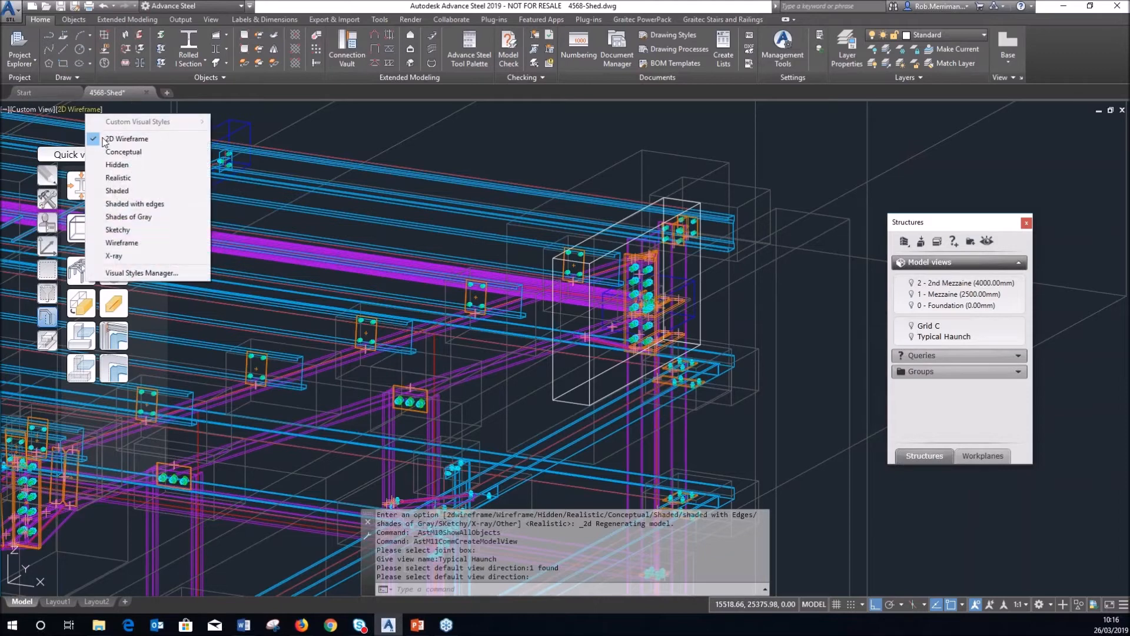
pyautogui.press('Escape')
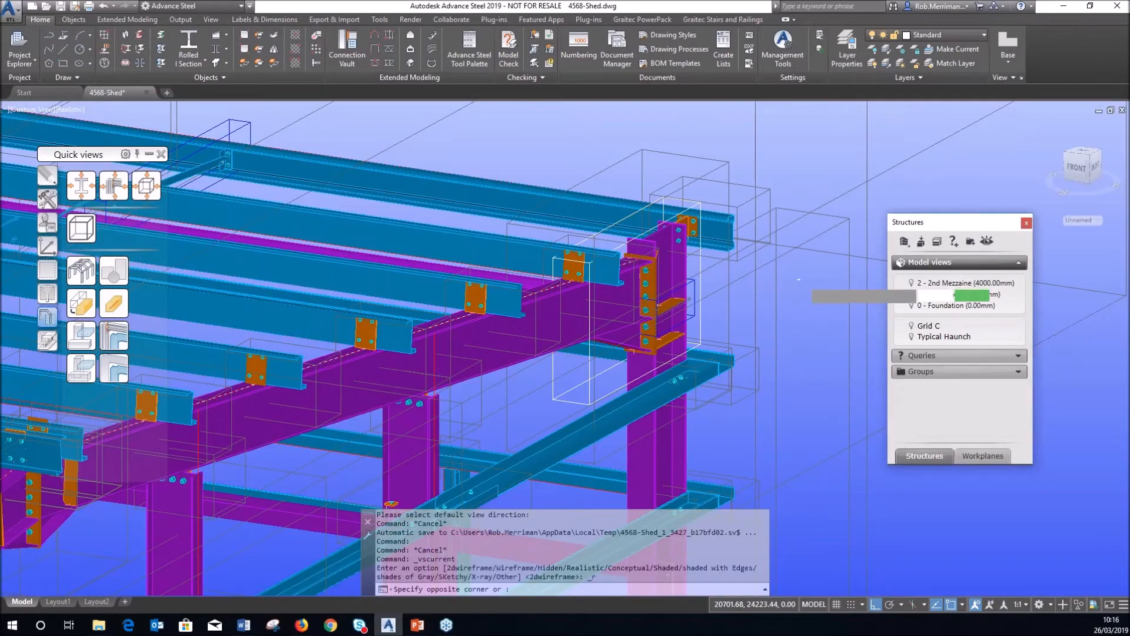
pyautogui.scroll(-5, 826, 284)
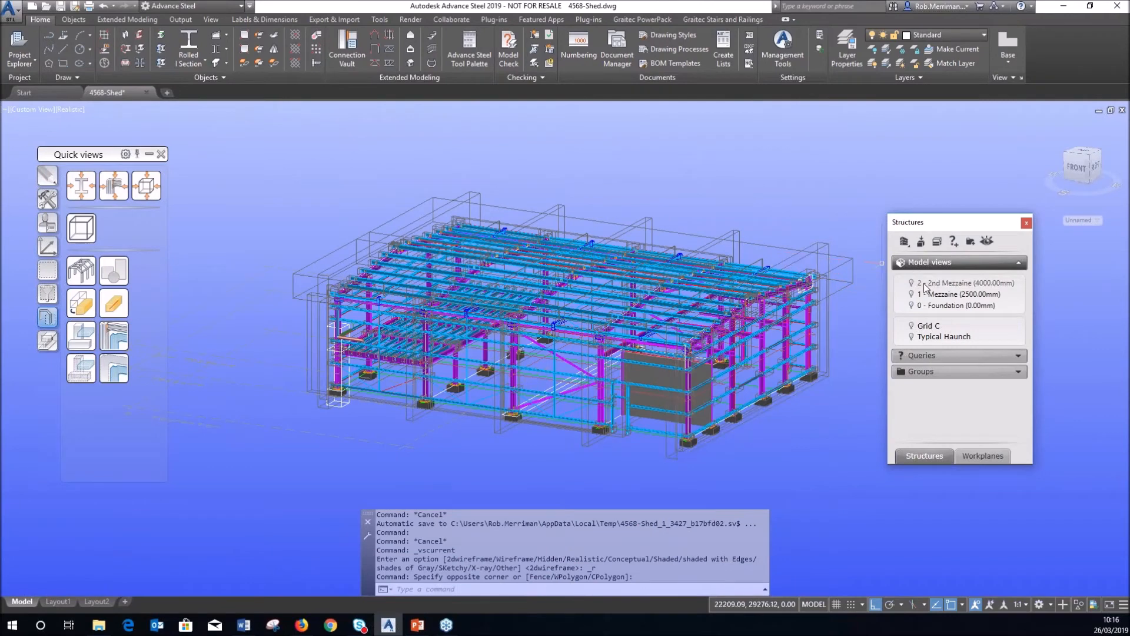
pyautogui.click(922, 242)
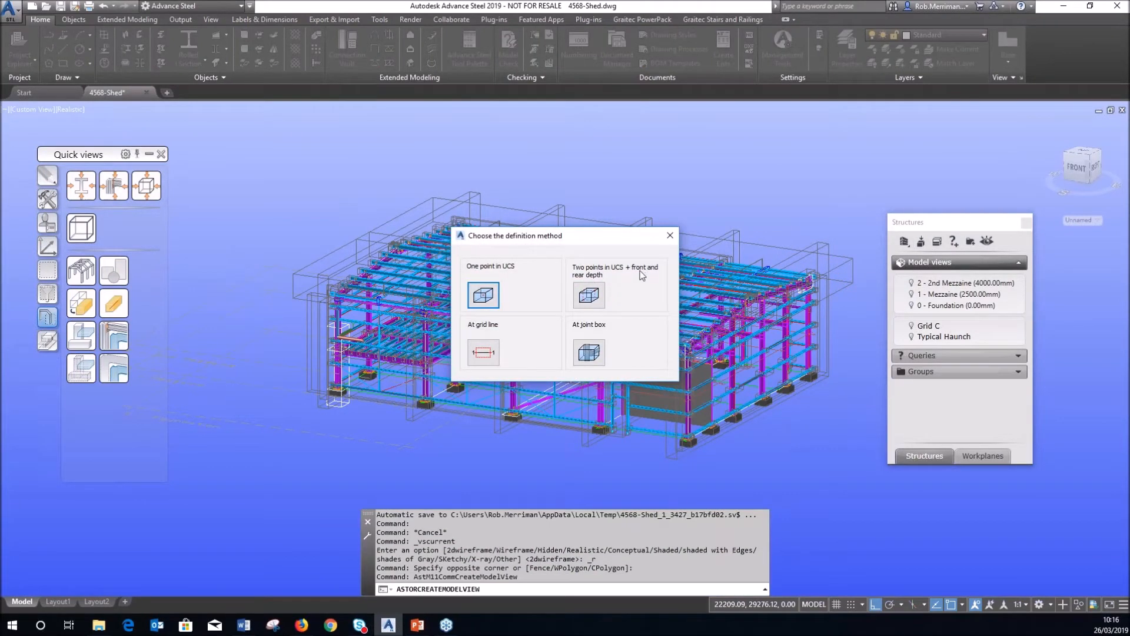
# Start a two-point model view with object snap set to None and pick its first corner.
pyautogui.click(589, 295)
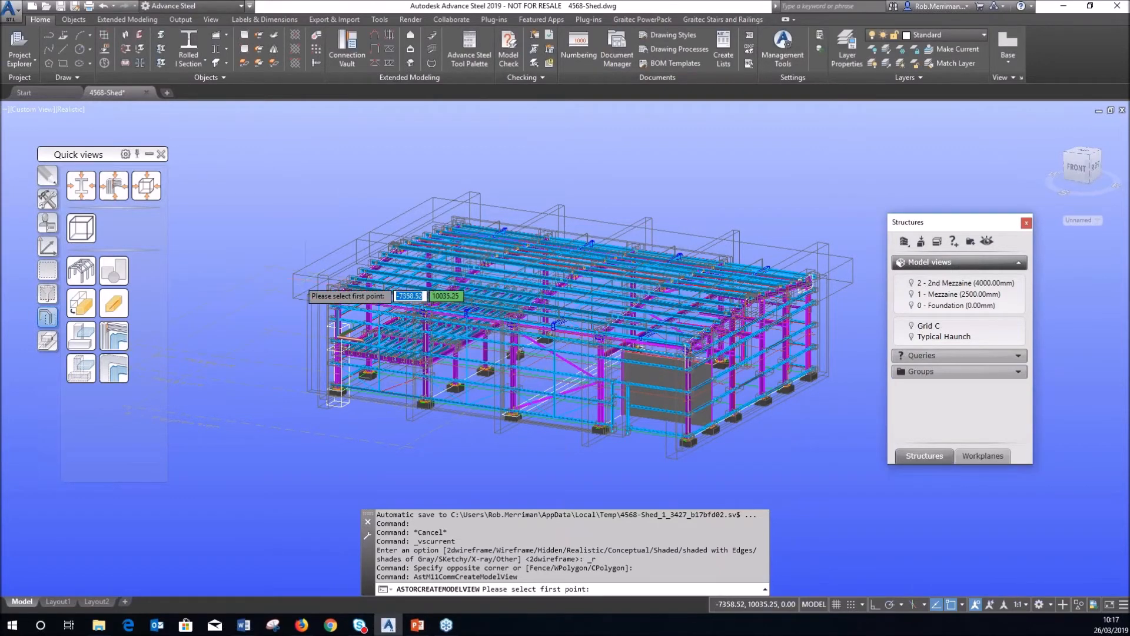
pyautogui.scroll(2, 334, 295)
pyautogui.scroll(4, 335, 294)
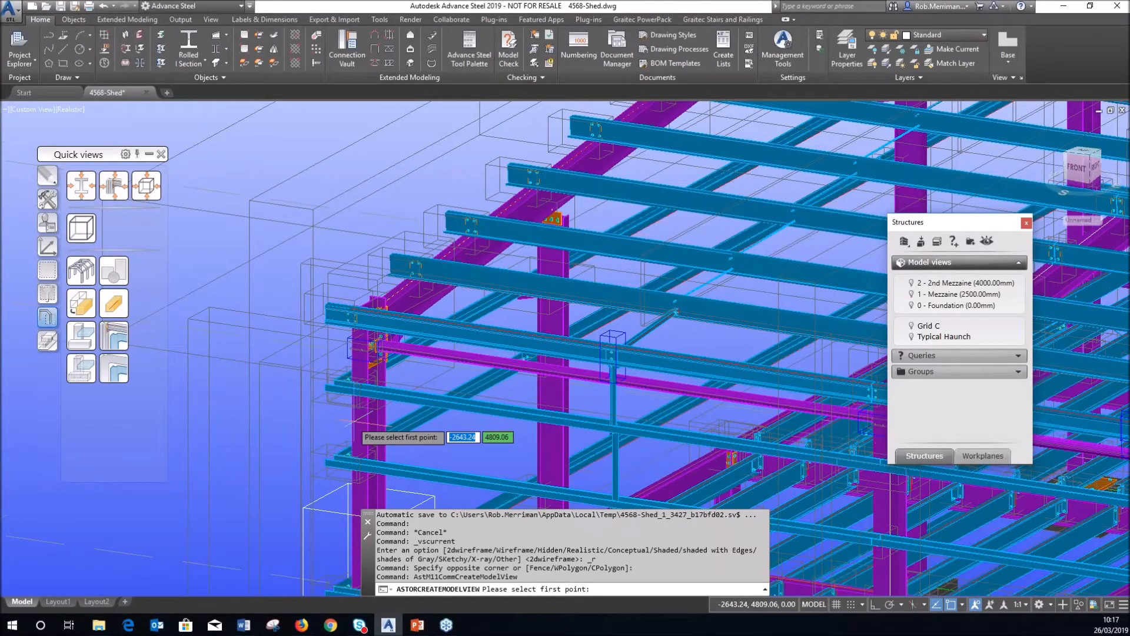
pyautogui.keyDown('shift'); pyautogui.rightClick(358, 424); pyautogui.keyUp('shift')
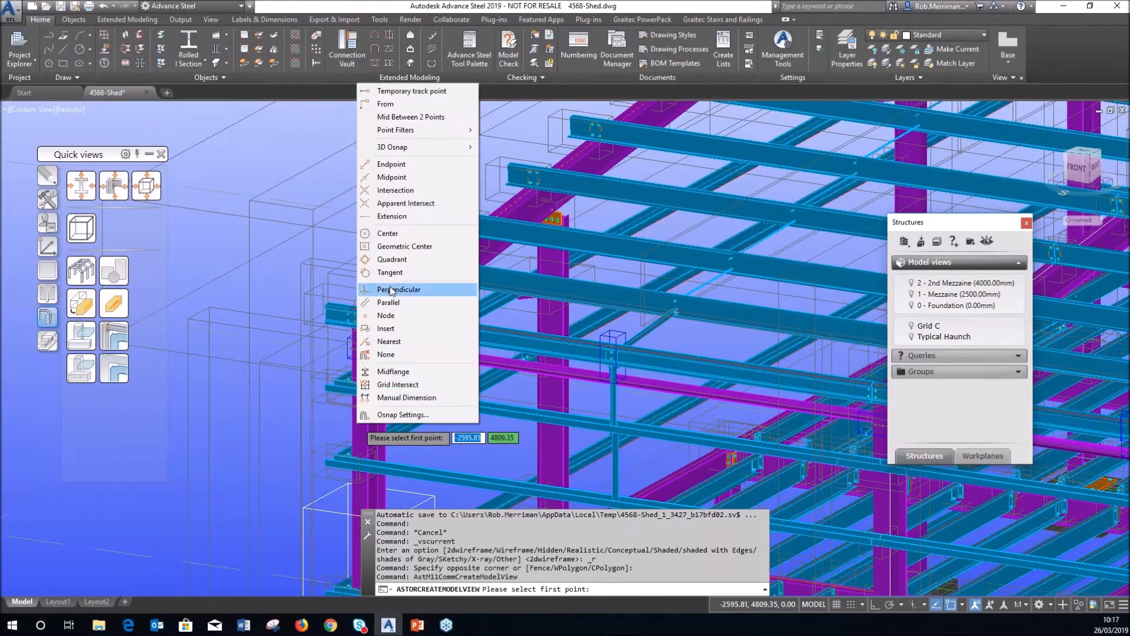
pyautogui.click(386, 354)
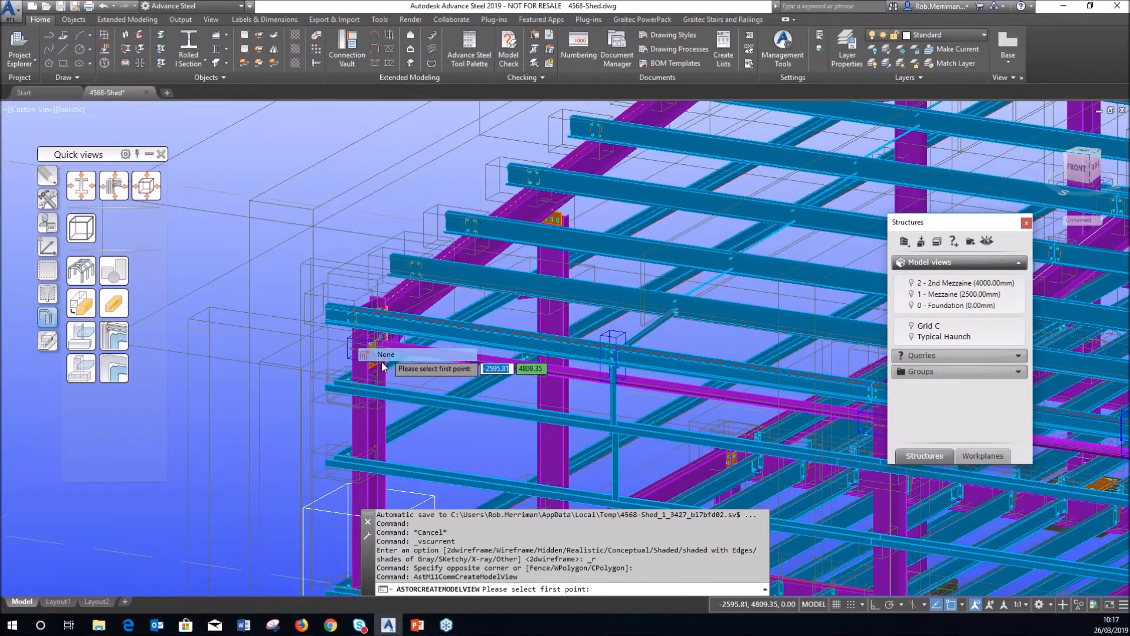
pyautogui.click(359, 427)
# Orbit the shed, then cancel the two-point view and bring up the UCS tools.
pyautogui.scroll(-5, 359, 427)
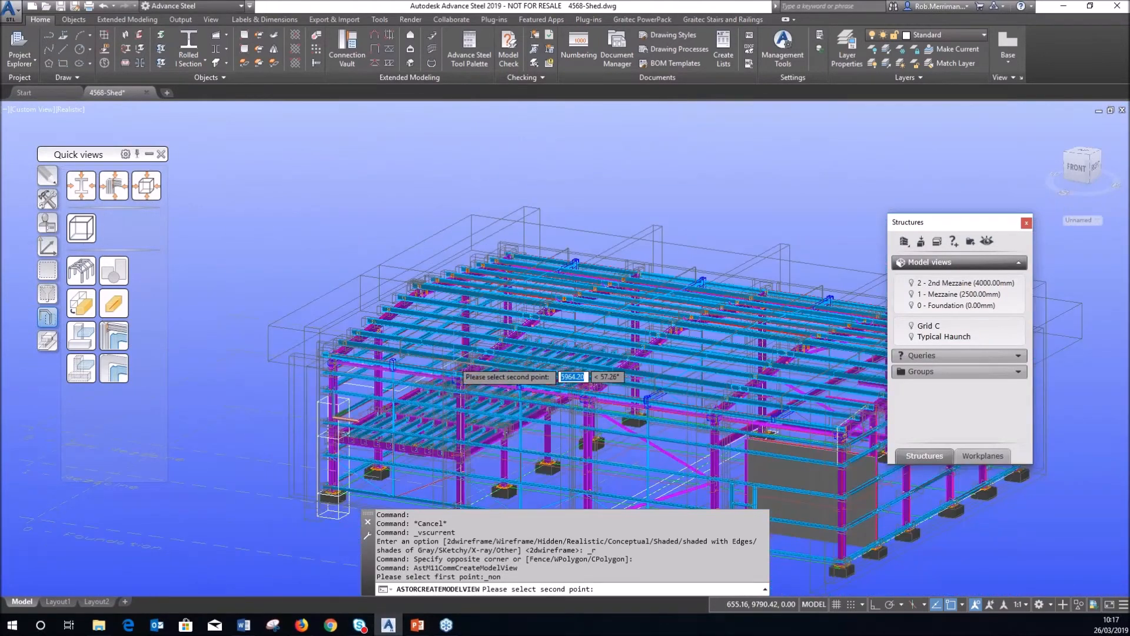
pyautogui.scroll(-3, 227, 385)
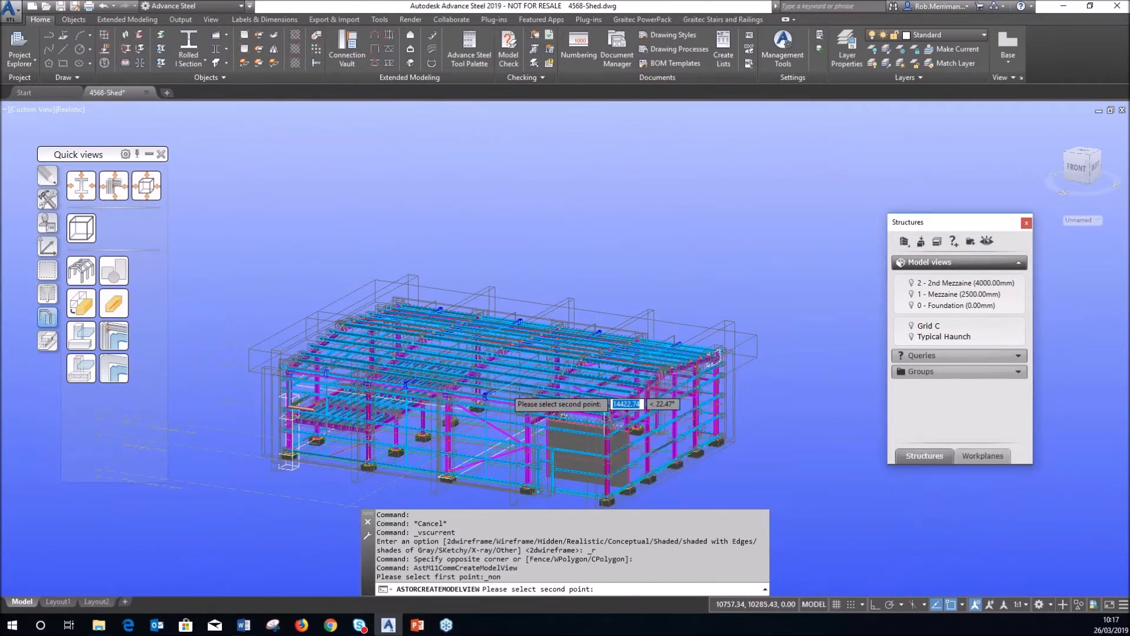
pyautogui.keyDown('shift'); pyautogui.moveTo(554, 386); pyautogui.dragTo(491, 412, button='middle'); pyautogui.keyUp('shift')
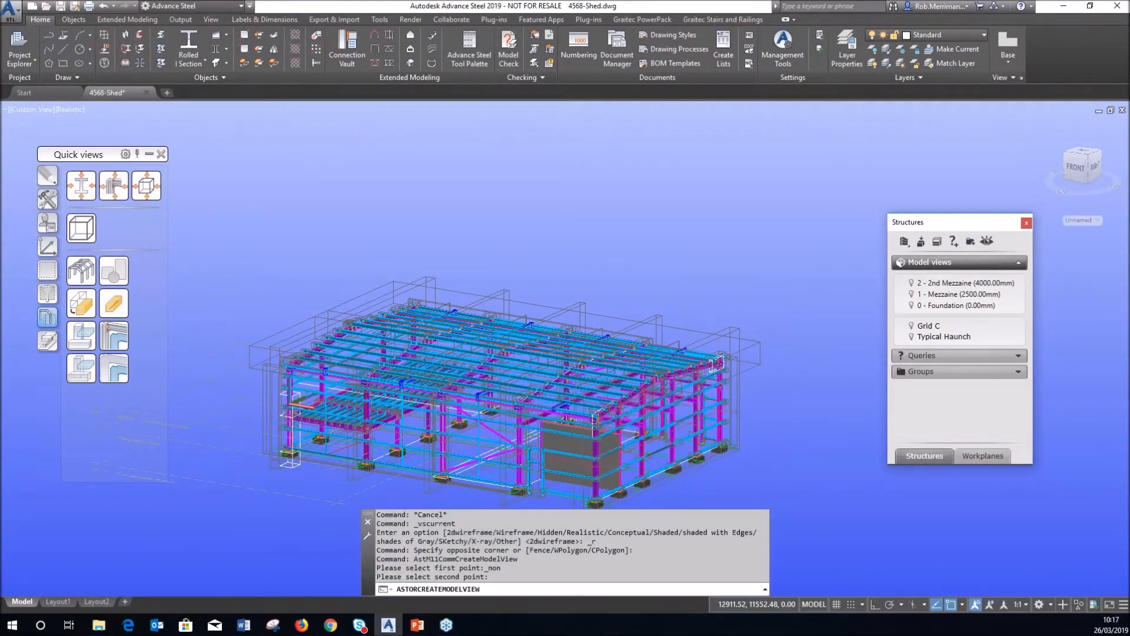
pyautogui.moveTo(396, 412); pyautogui.dragTo(460, 326, button='middle')
pyautogui.scroll(1, 460, 327)
pyautogui.press('Escape')
pyautogui.click(47, 246)
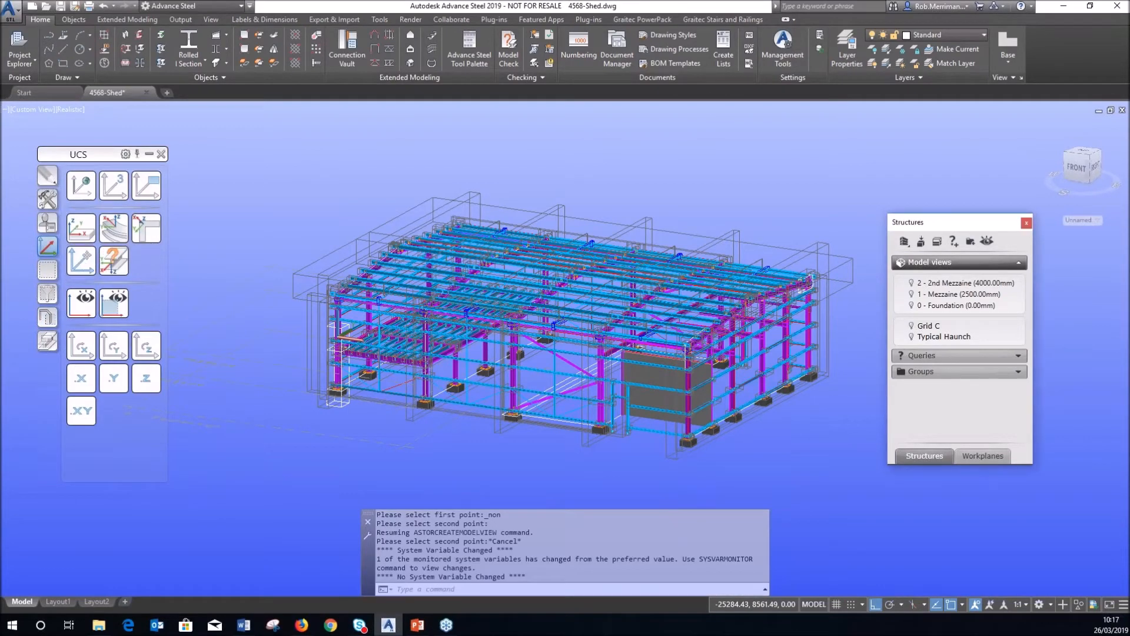
# Move the UCS origin to the shed's eaves corner.
pyautogui.click(81, 261)
pyautogui.scroll(7, 360, 293)
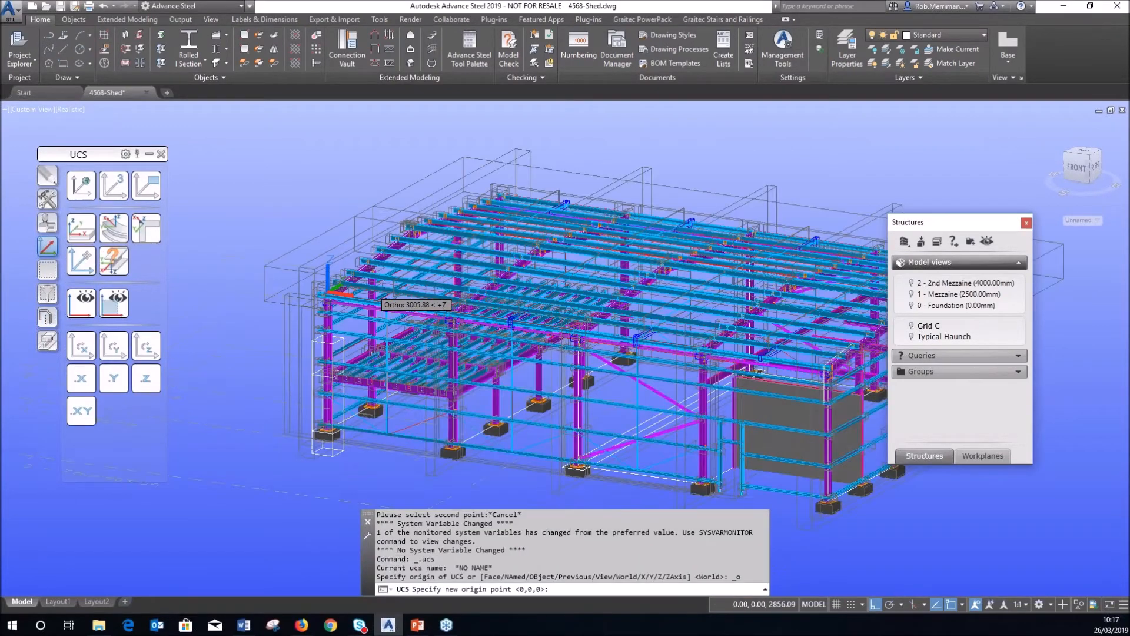
pyautogui.scroll(2, 215, 315)
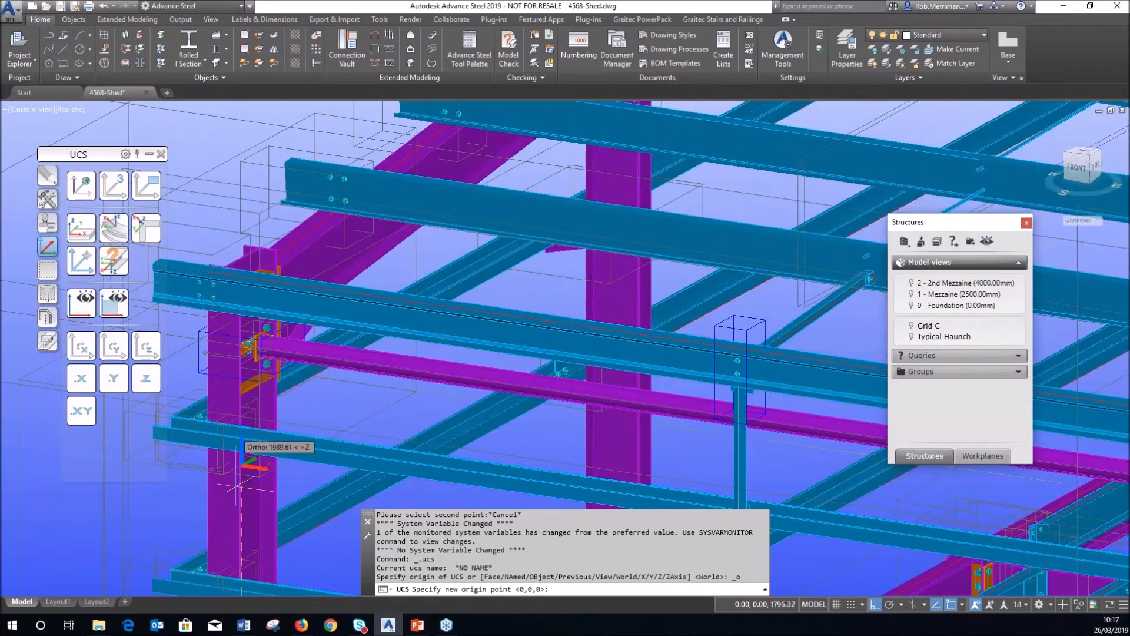
pyautogui.click(222, 515)
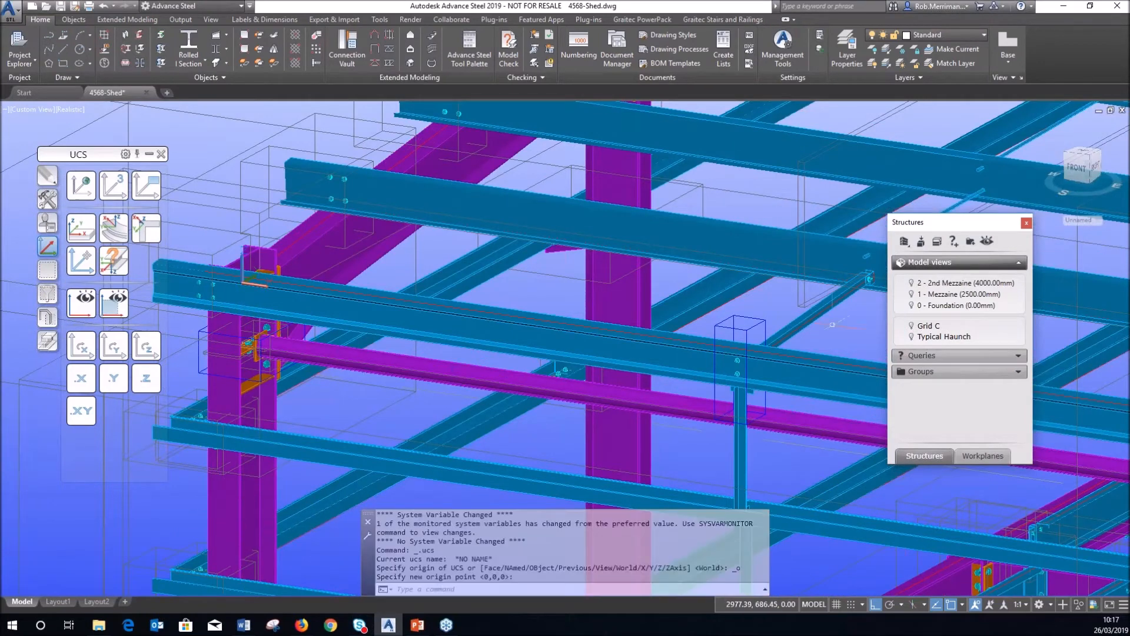
# Start a two-point model view boxed from the eaves corner to the haunch connection.
pyautogui.click(921, 241)
pyautogui.click(590, 295)
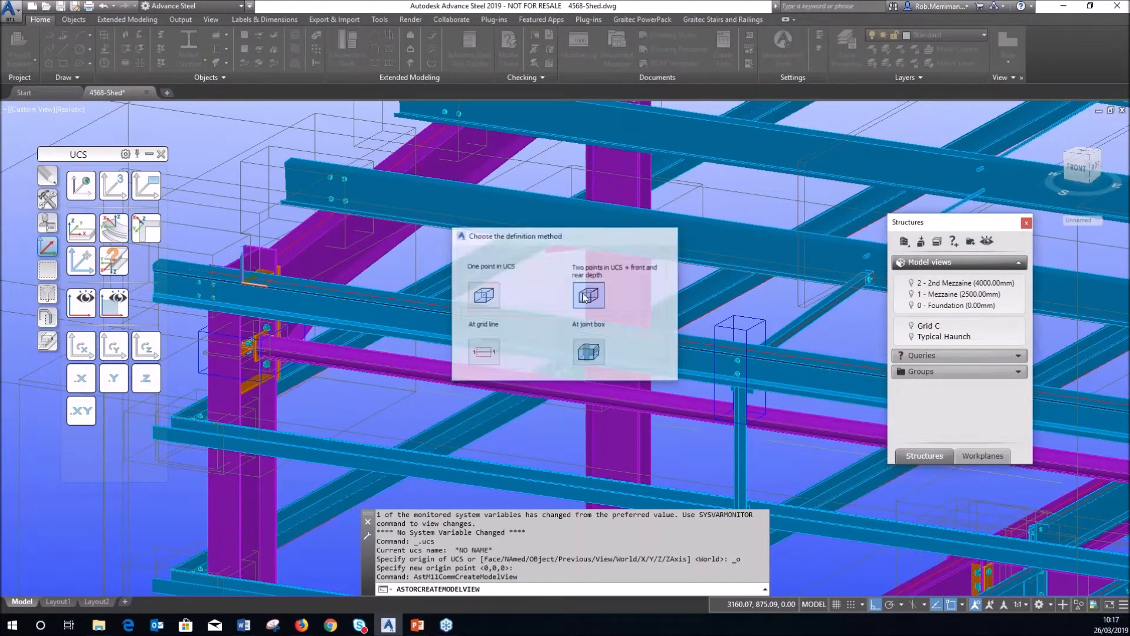
pyautogui.click(214, 493)
pyautogui.scroll(-5, 236, 400)
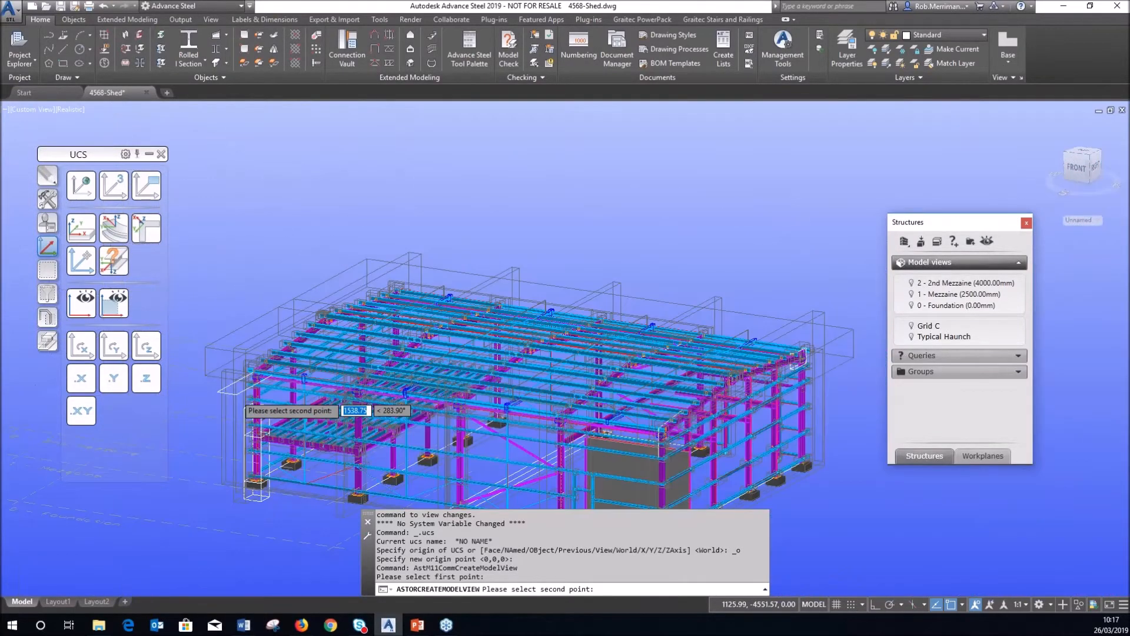
pyautogui.scroll(5, 820, 356)
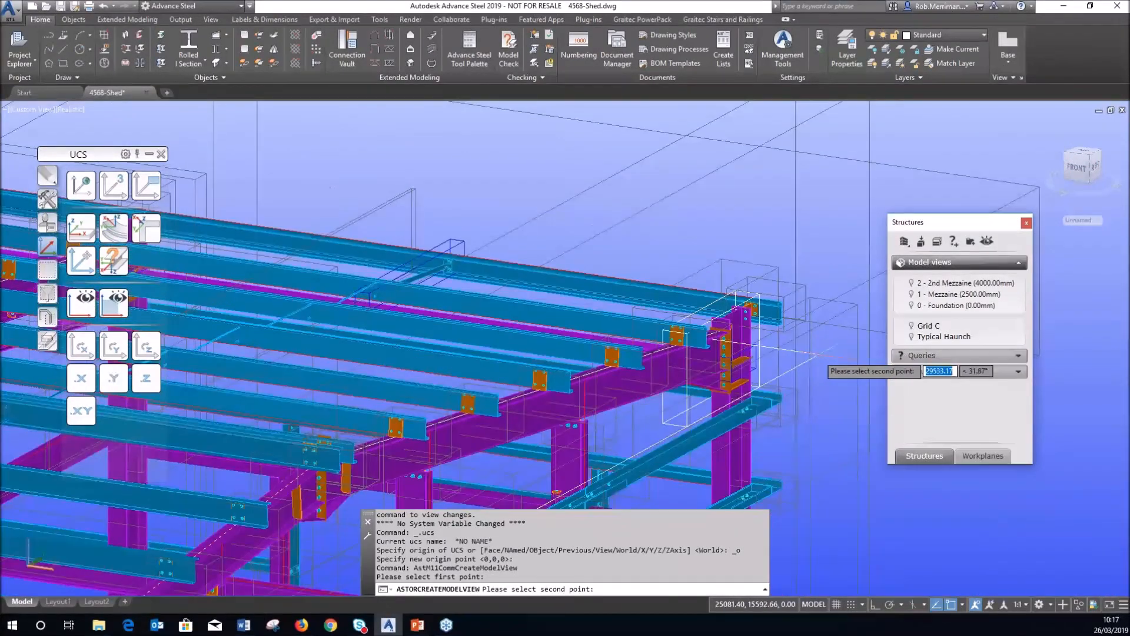
pyautogui.scroll(3, 820, 357)
pyautogui.click(662, 323)
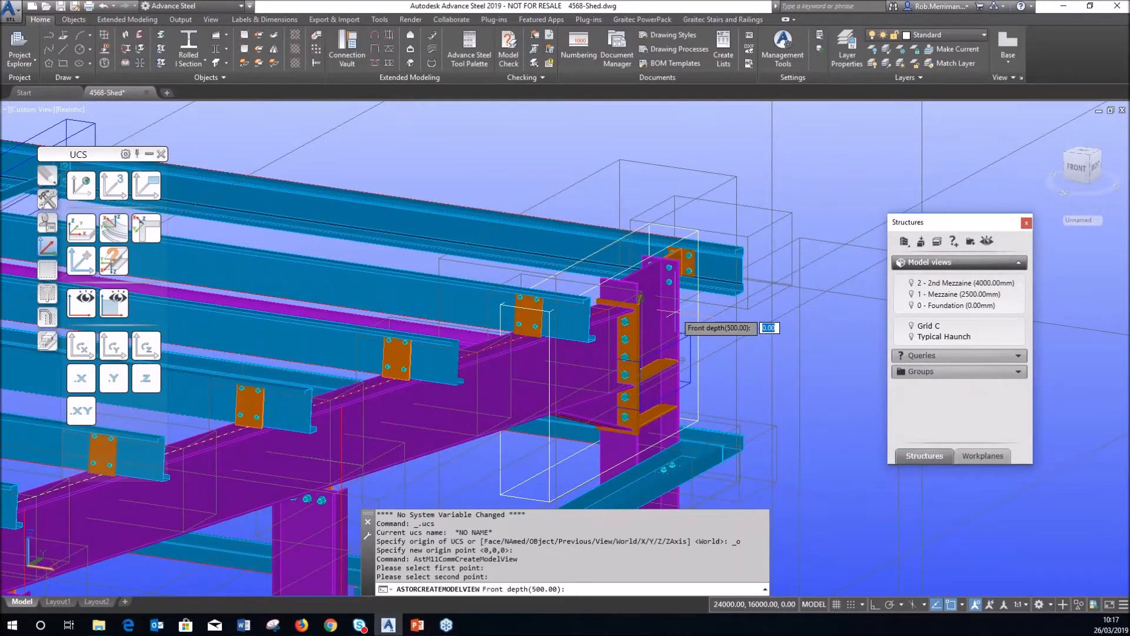
pyautogui.scroll(-5, 757, 313)
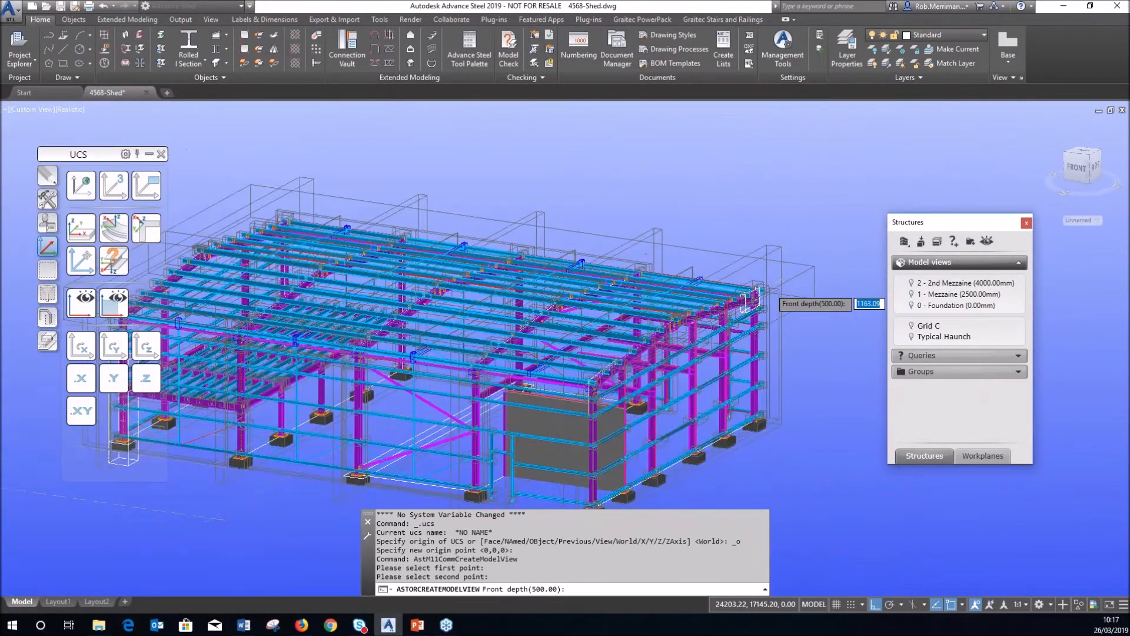
pyautogui.scroll(-2, 755, 296)
# Give the view 1000 front and 500 rear depth, name it Roof, and set its direction.
pyautogui.write('1000')
pyautogui.press('Return')
pyautogui.write('50')
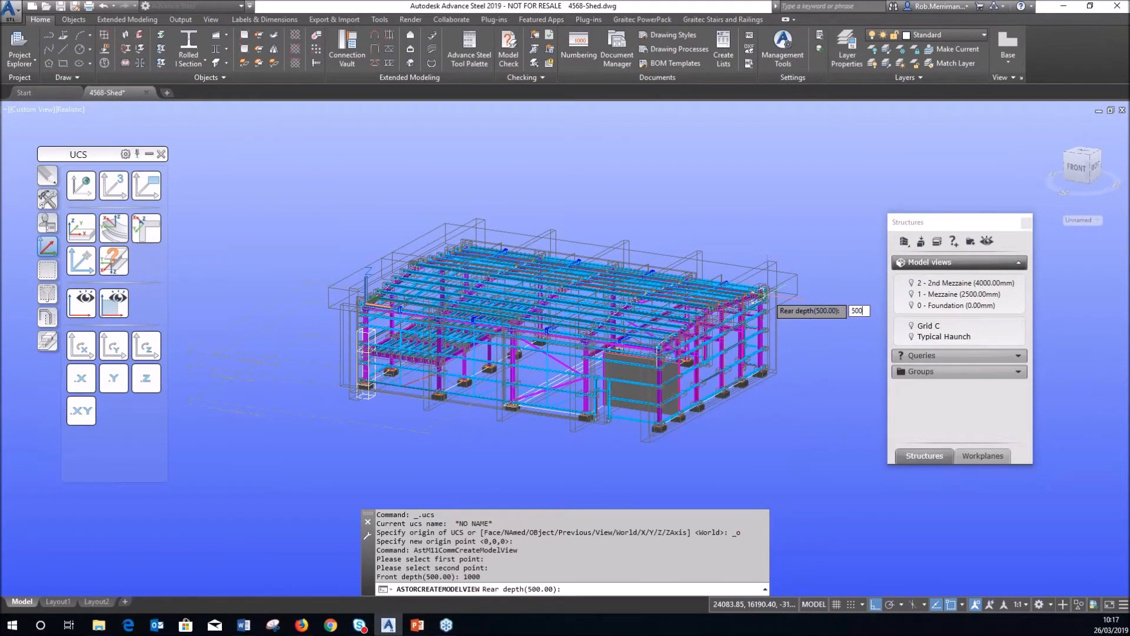
pyautogui.write('0')
pyautogui.press('Return')
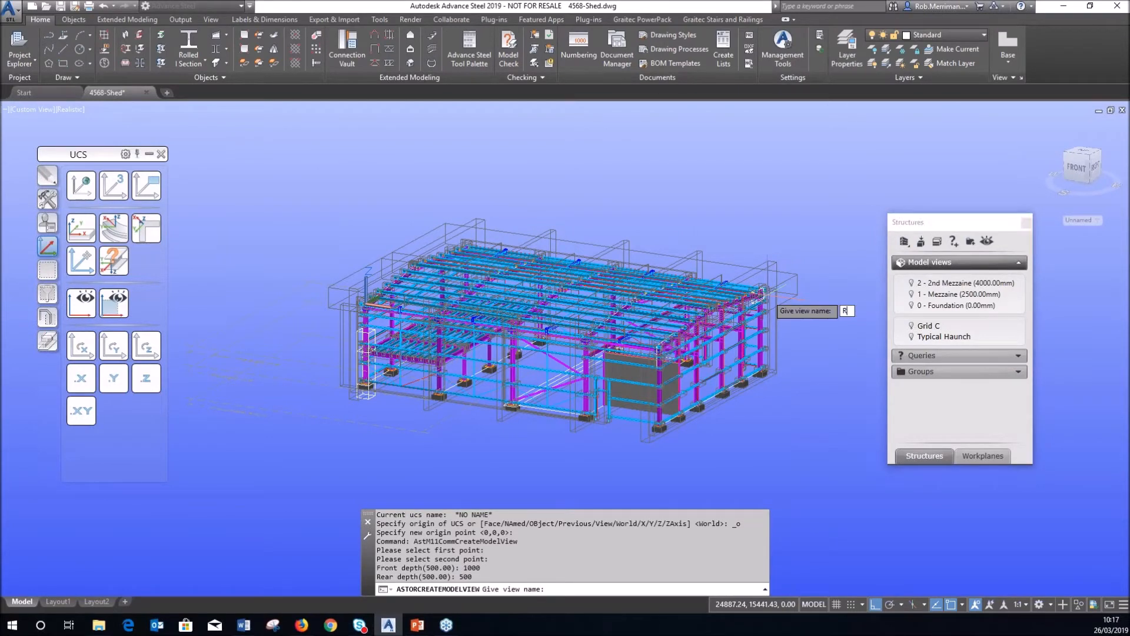
pyautogui.press('Return')
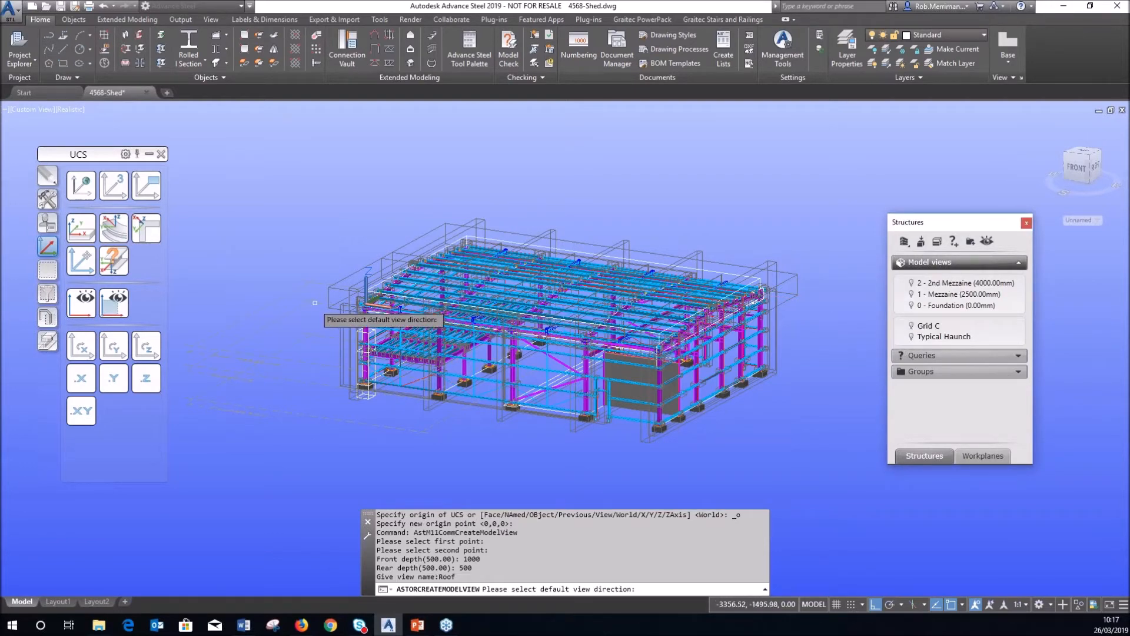
pyautogui.scroll(5, 432, 294)
pyautogui.scroll(-8, 433, 294)
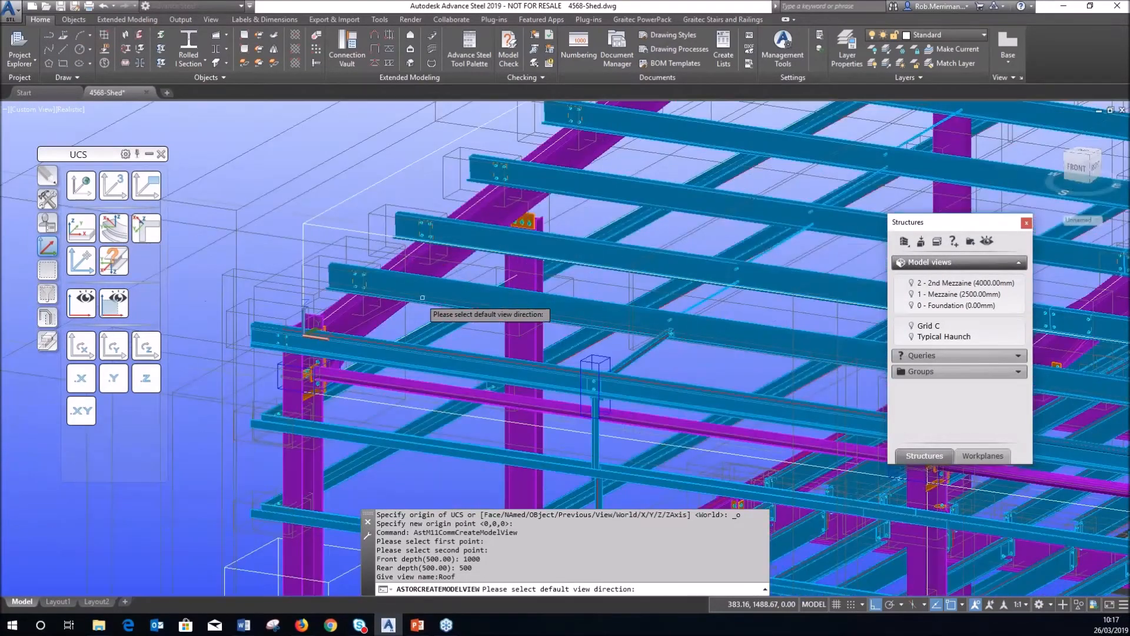
pyautogui.scroll(6, 533, 315)
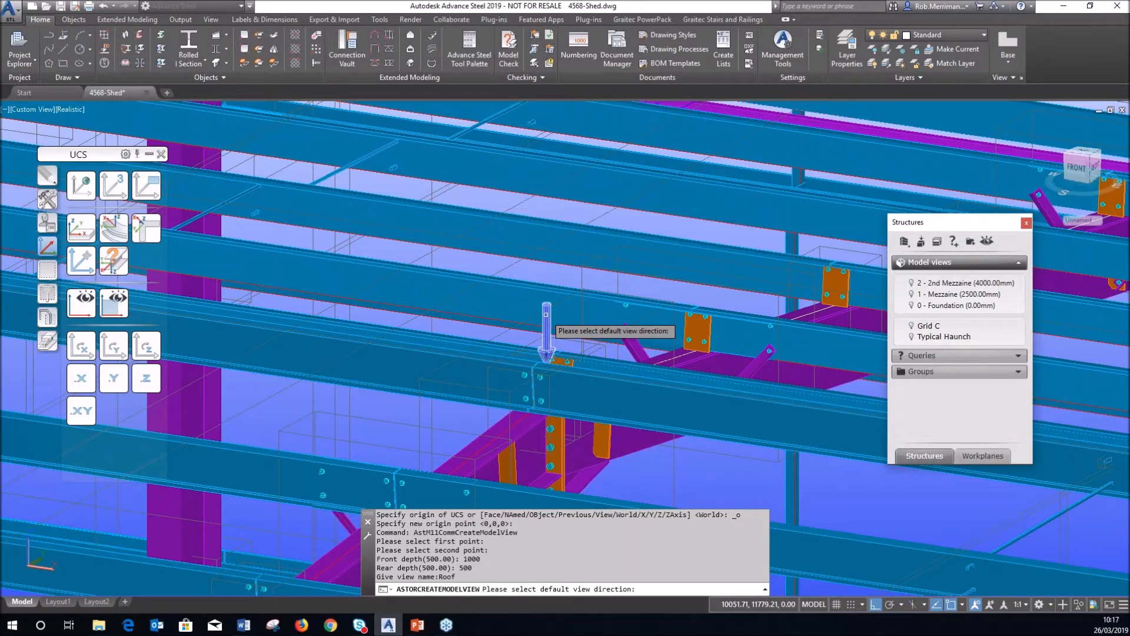
pyautogui.click(547, 319)
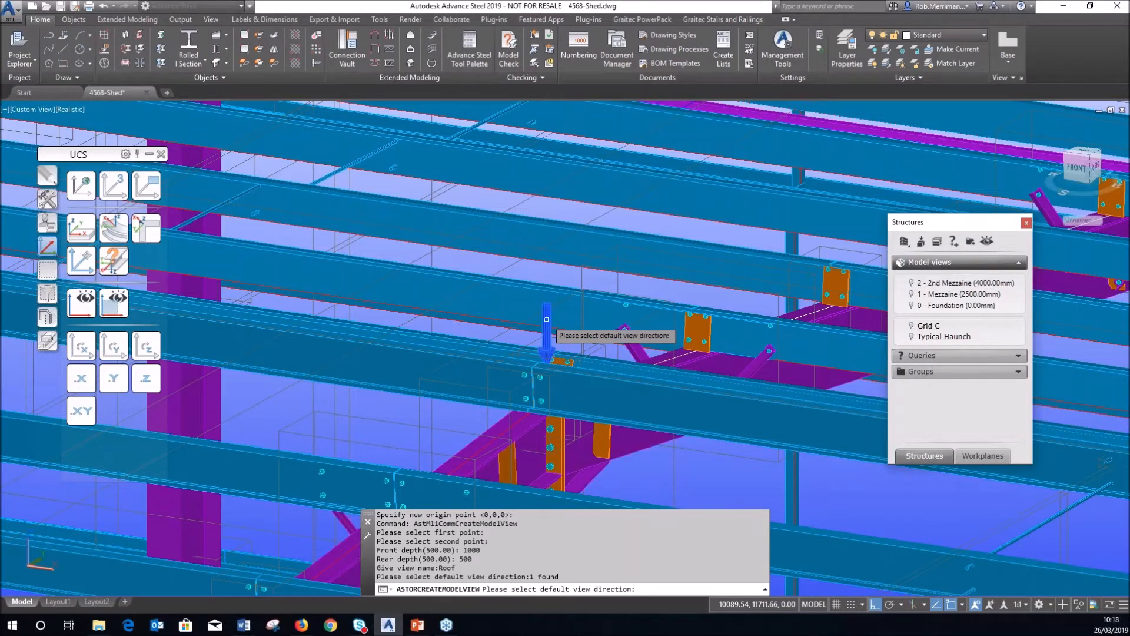
pyautogui.click(546, 319)
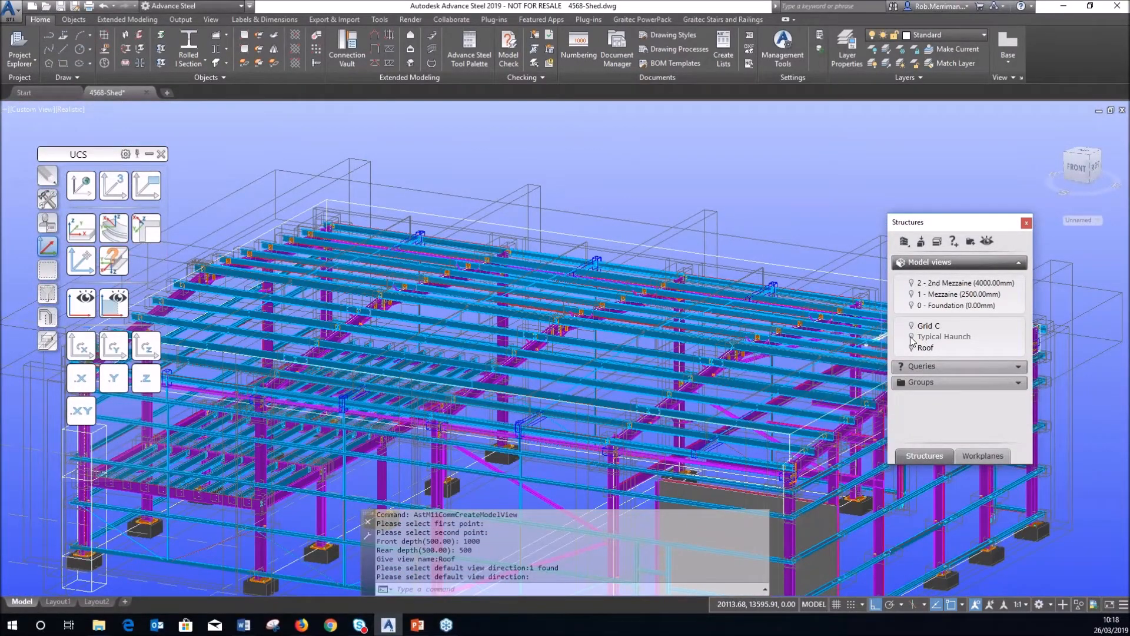
pyautogui.click(911, 337)
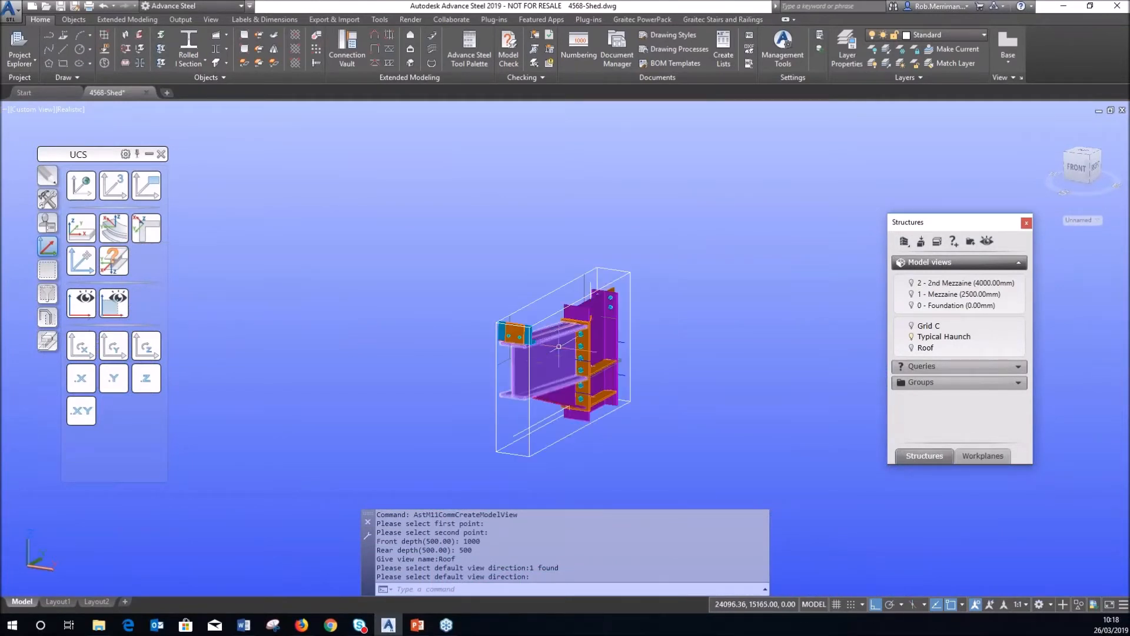
pyautogui.scroll(-8, 707, 340)
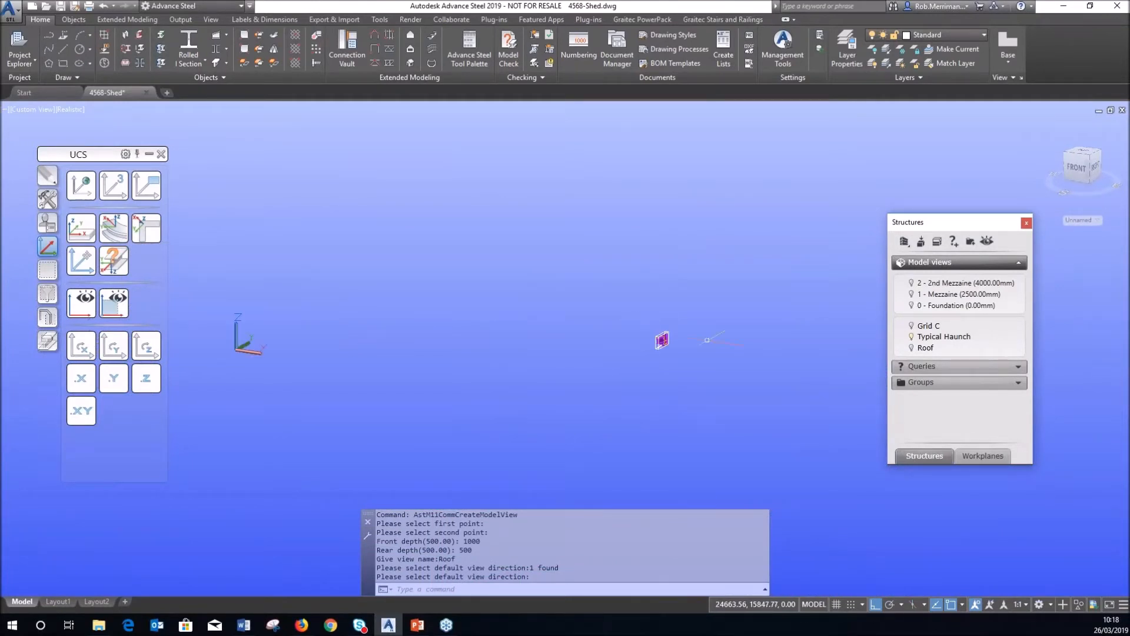
pyautogui.click(911, 338)
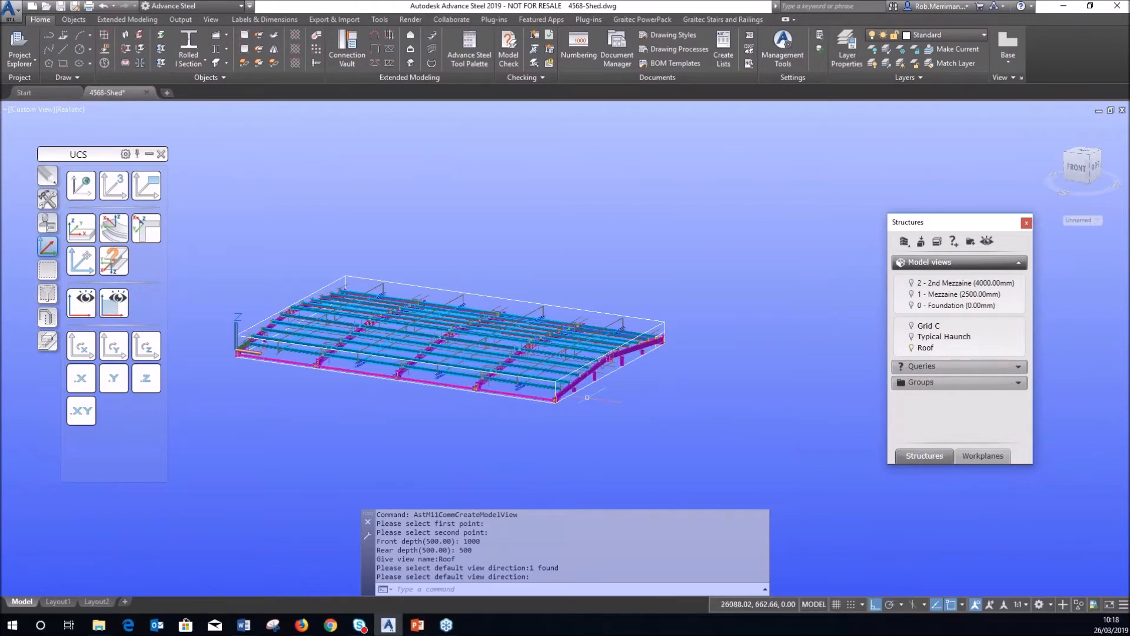
pyautogui.scroll(2, 240, 318)
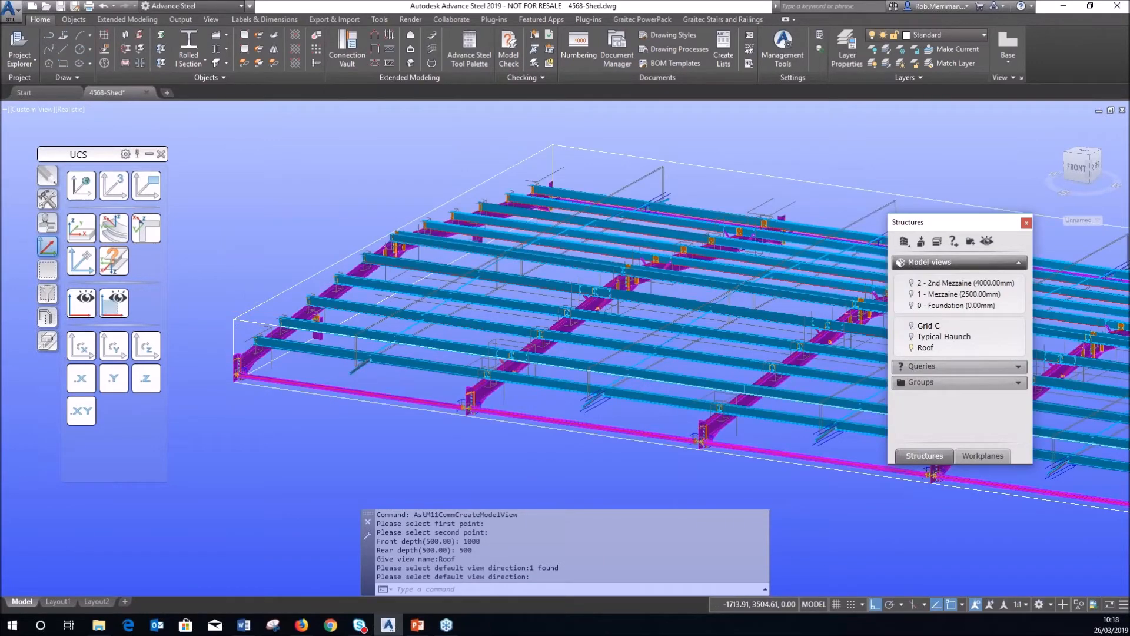
pyautogui.scroll(2, 242, 315)
pyautogui.scroll(-3, 296, 293)
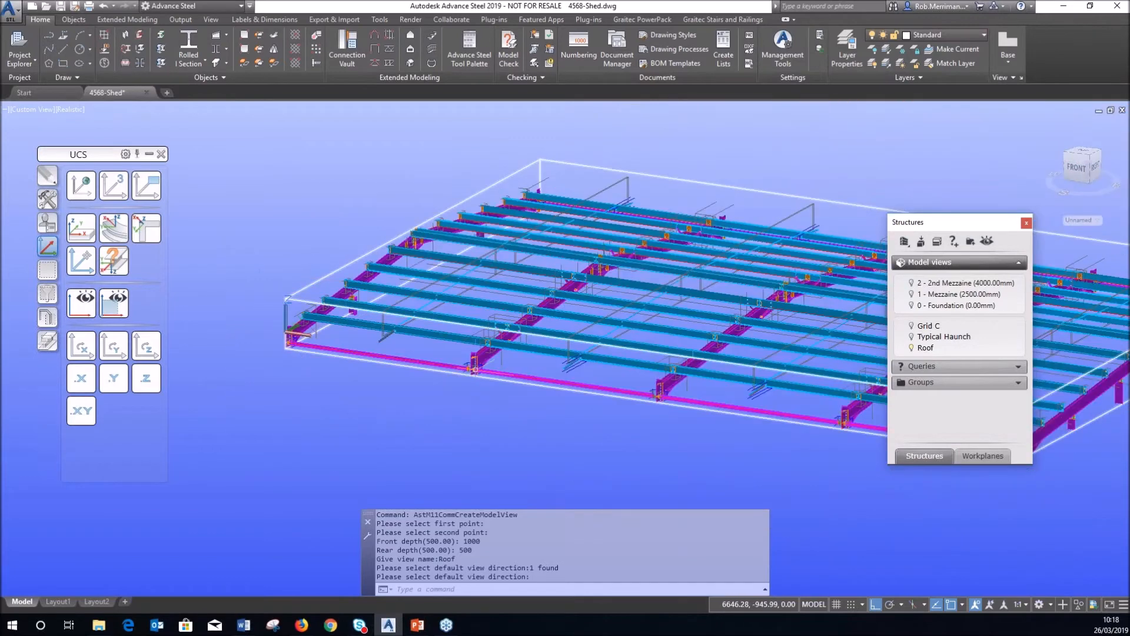
pyautogui.scroll(3, 432, 352)
pyautogui.scroll(-3, 436, 353)
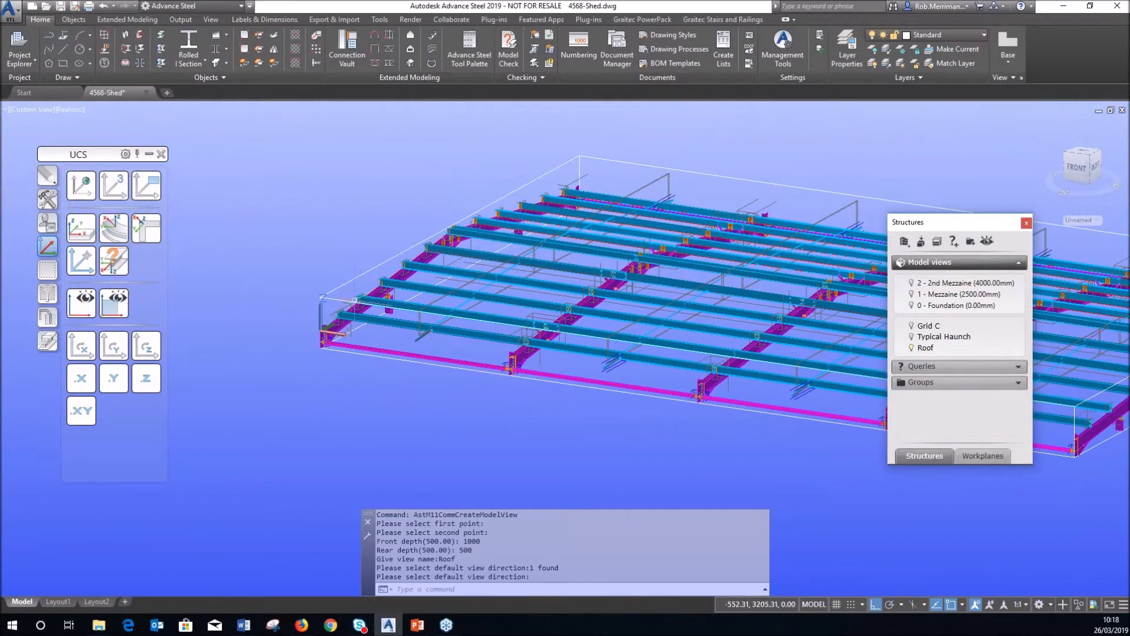
pyautogui.scroll(3, 328, 294)
pyautogui.click(337, 293)
# Stretch both corners of the Roof view box outward past the roof edges.
pyautogui.click(315, 299)
pyautogui.click(313, 299)
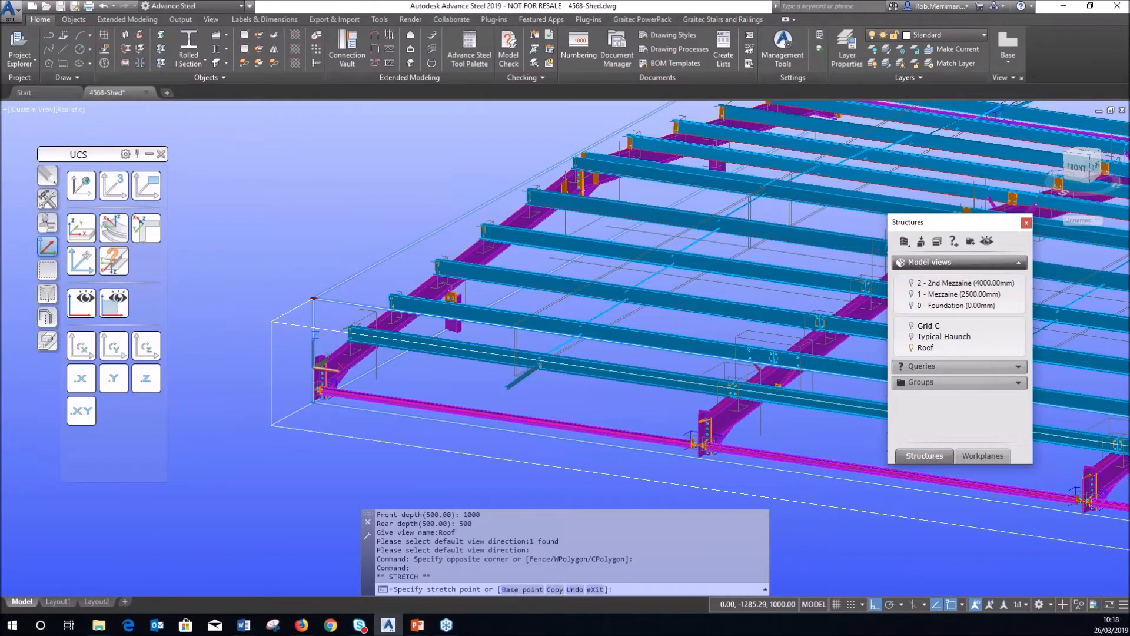
pyautogui.click(271, 321)
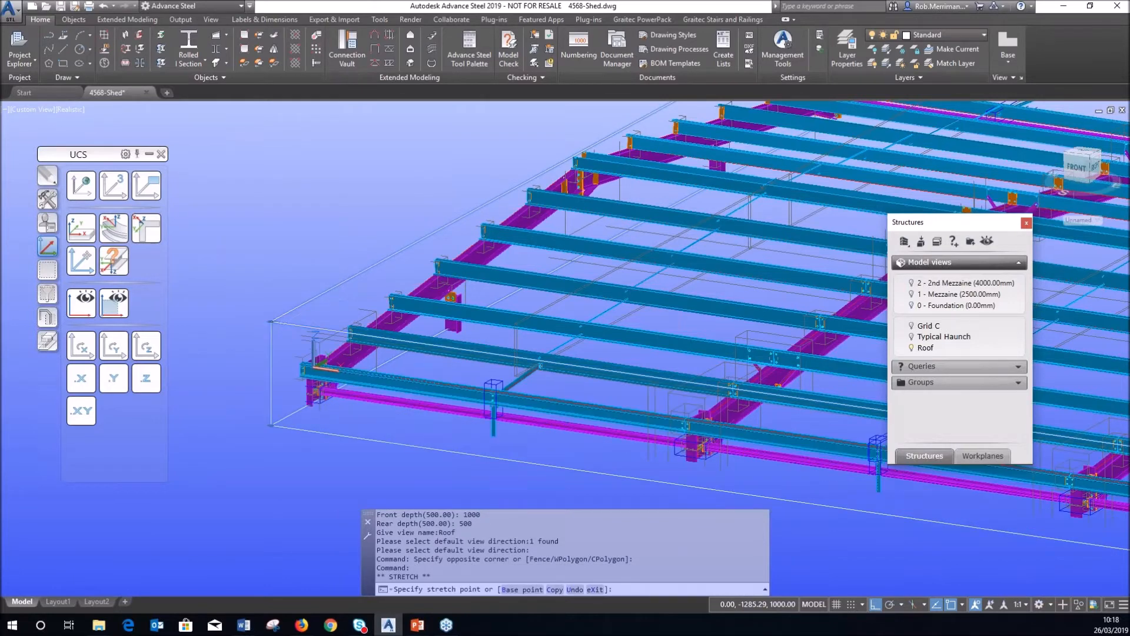
pyautogui.click(270, 321)
pyautogui.click(229, 308)
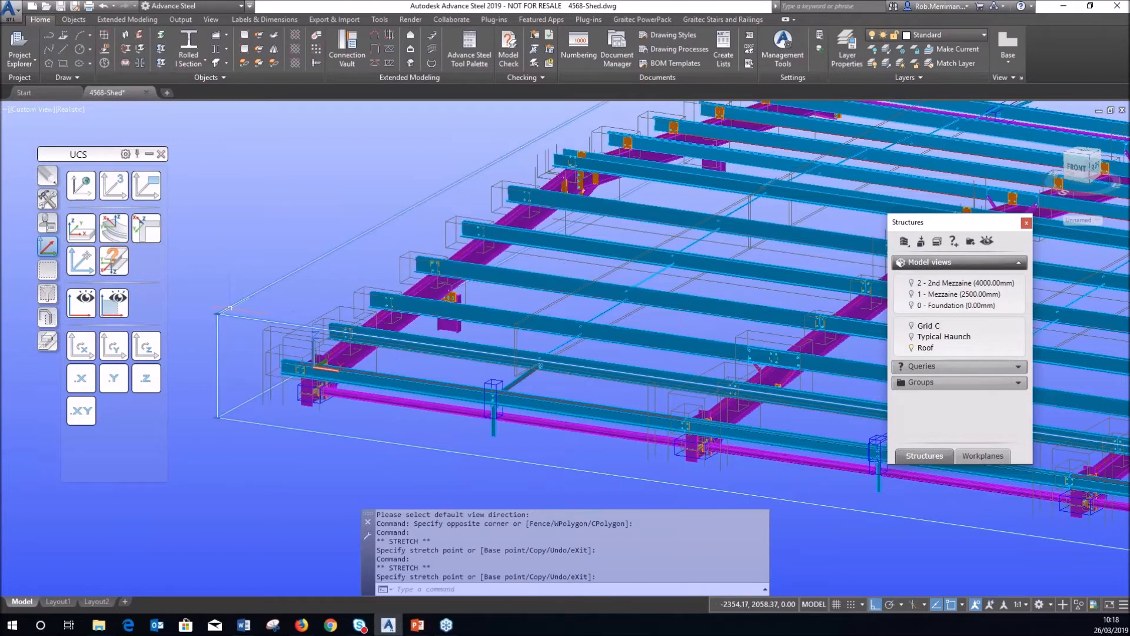
pyautogui.scroll(-5, 230, 313)
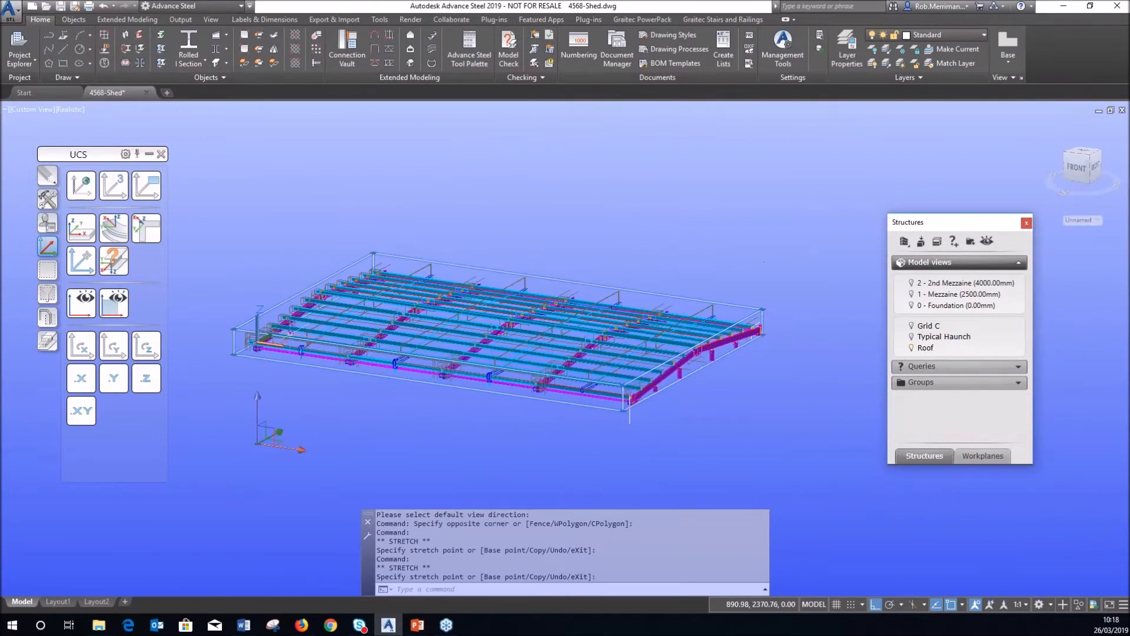
pyautogui.scroll(4, 742, 318)
pyautogui.click(744, 294)
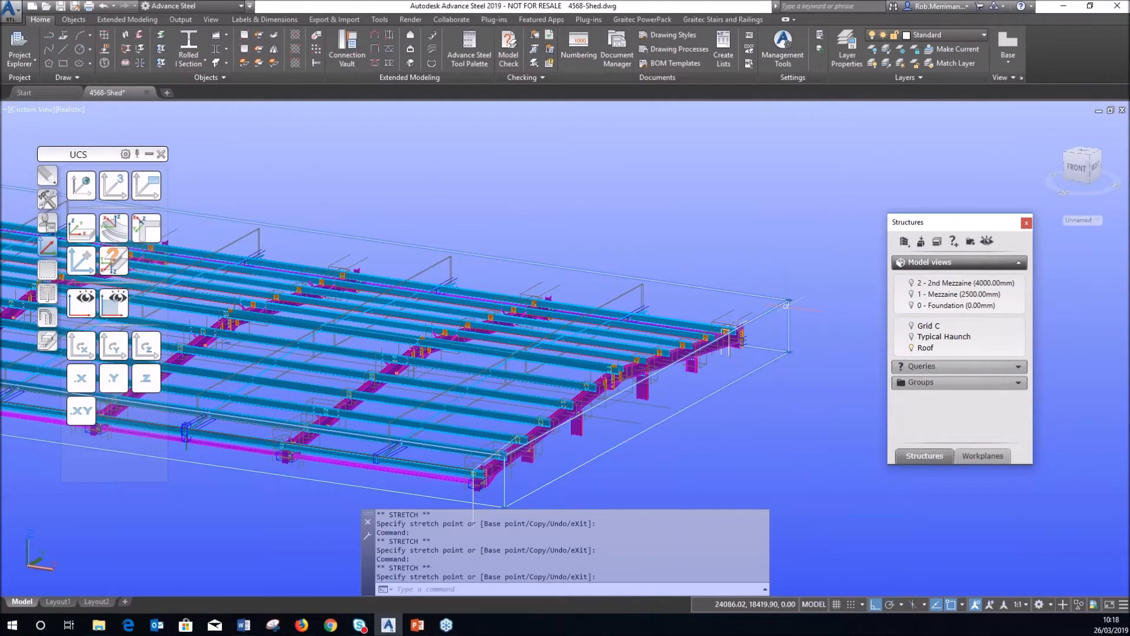
pyautogui.click(788, 300)
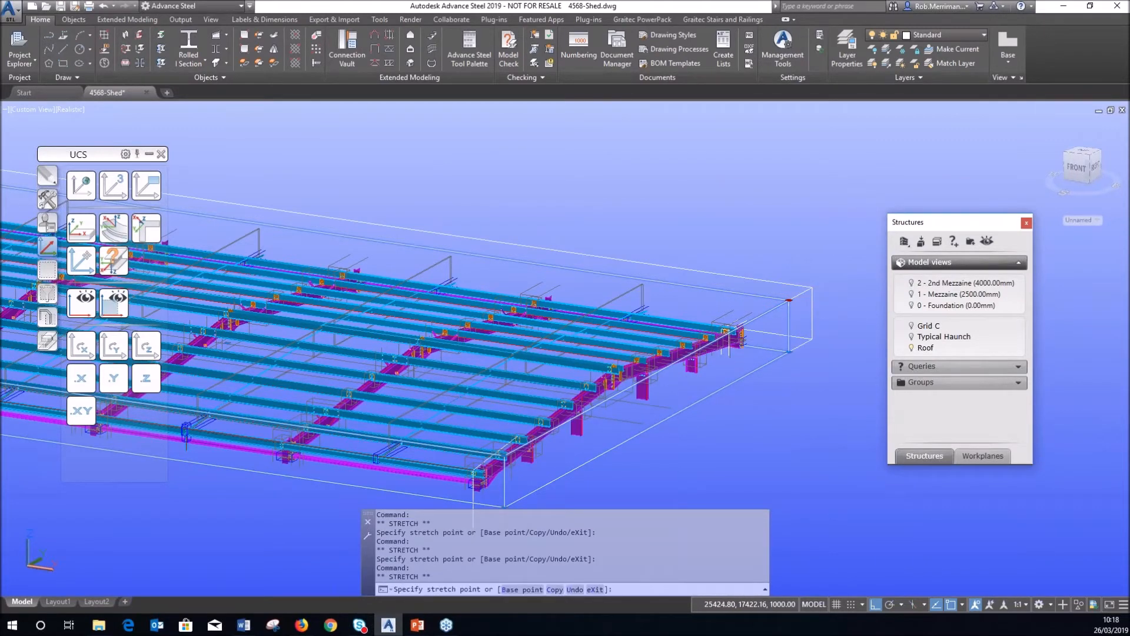
pyautogui.press('Escape')
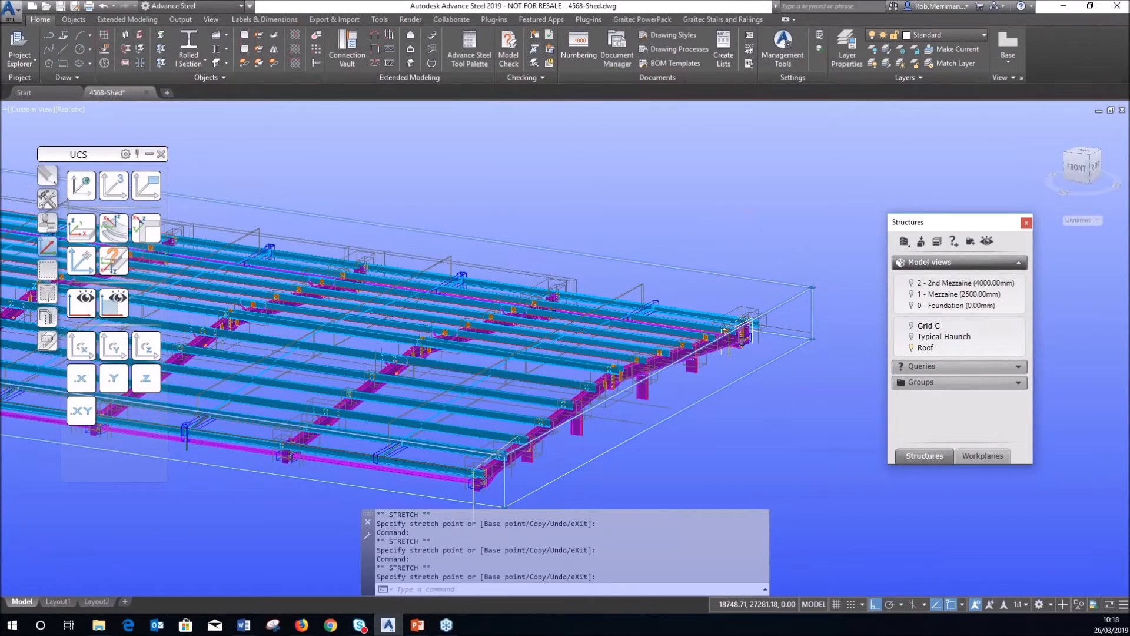
pyautogui.scroll(-5, 762, 202)
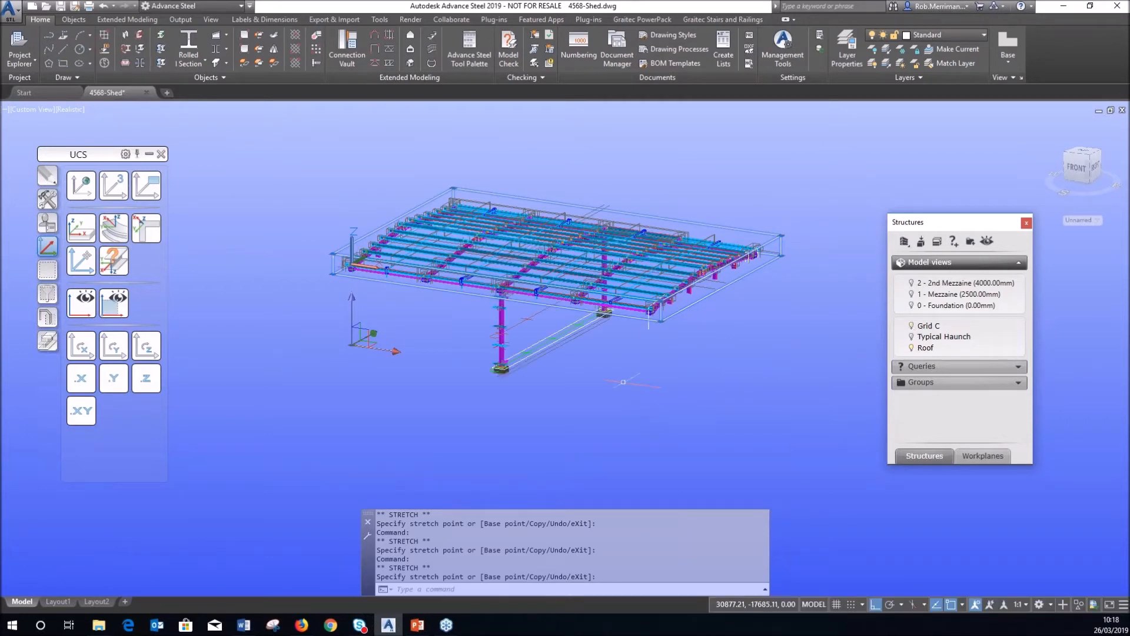
# Orbit to a near-level view and display the complete shed model again.
pyautogui.keyDown('shift'); pyautogui.moveTo(616, 373); pyautogui.dragTo(573, 366, button='middle'); pyautogui.keyUp('shift')
pyautogui.press('Escape')
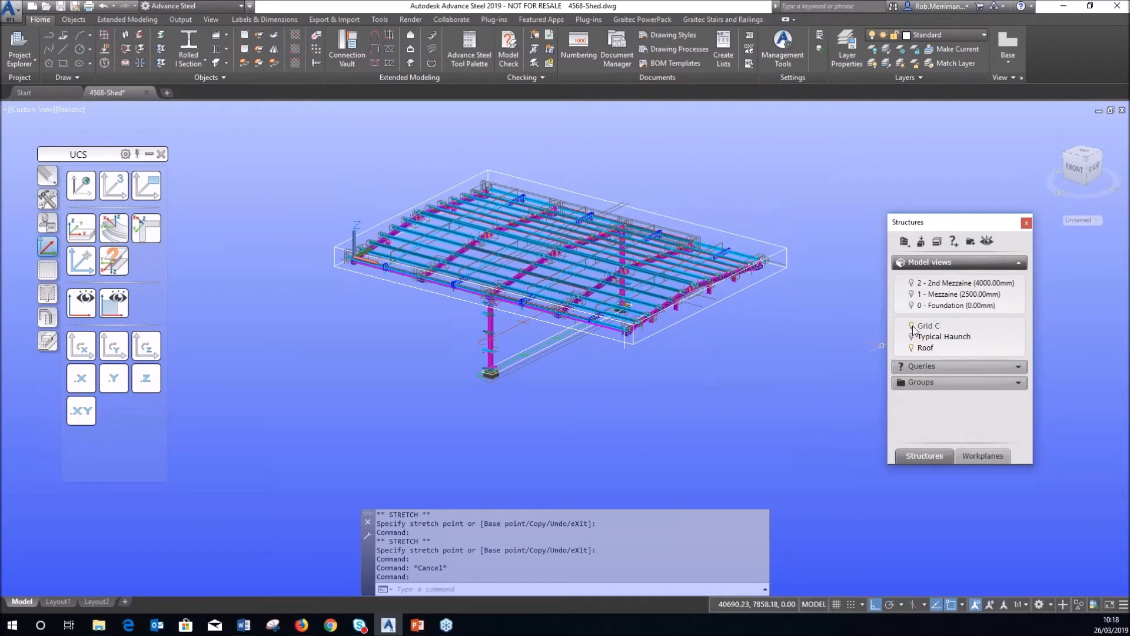
pyautogui.click(912, 347)
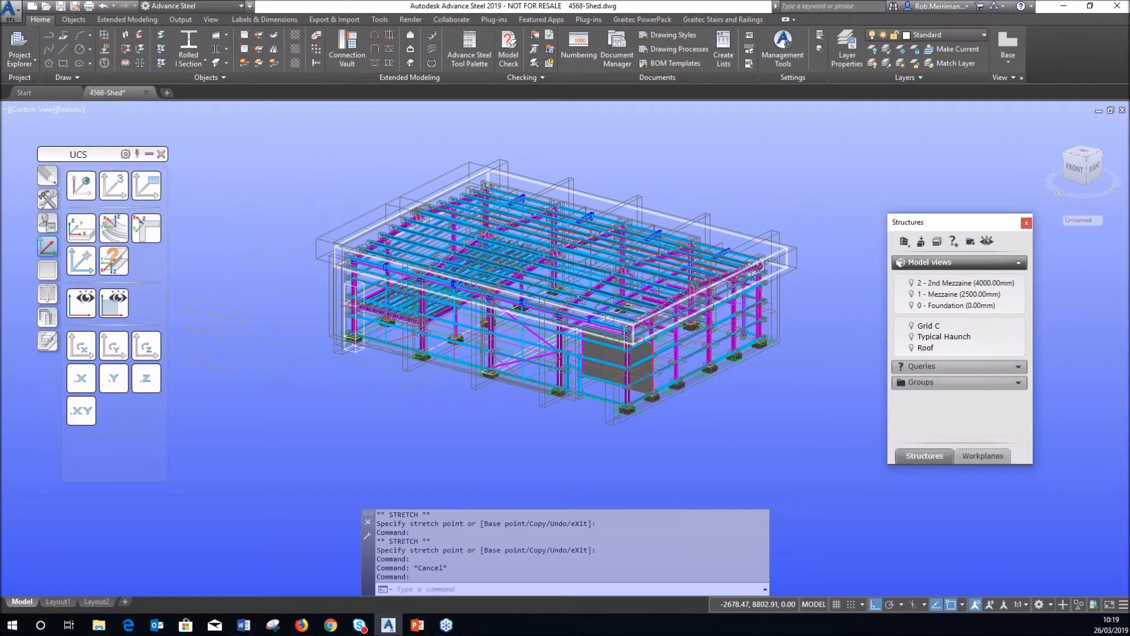
pyautogui.scroll(2, 400, 218)
pyautogui.click(923, 242)
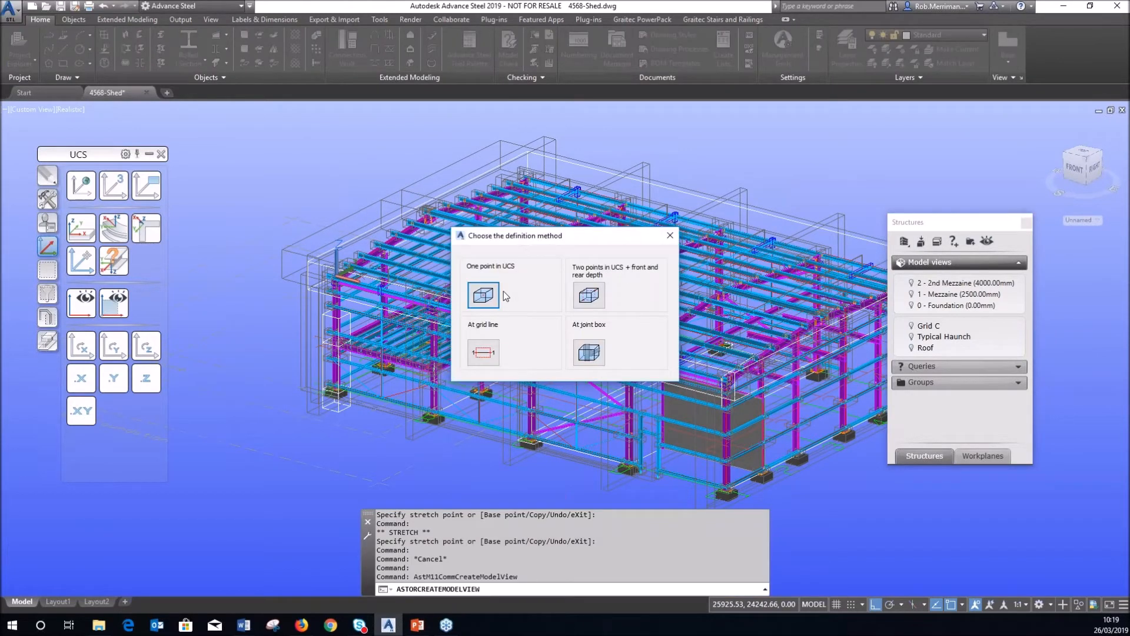
# Create a one-point model view named Door at the door post with the default direction.
pyautogui.click(482, 295)
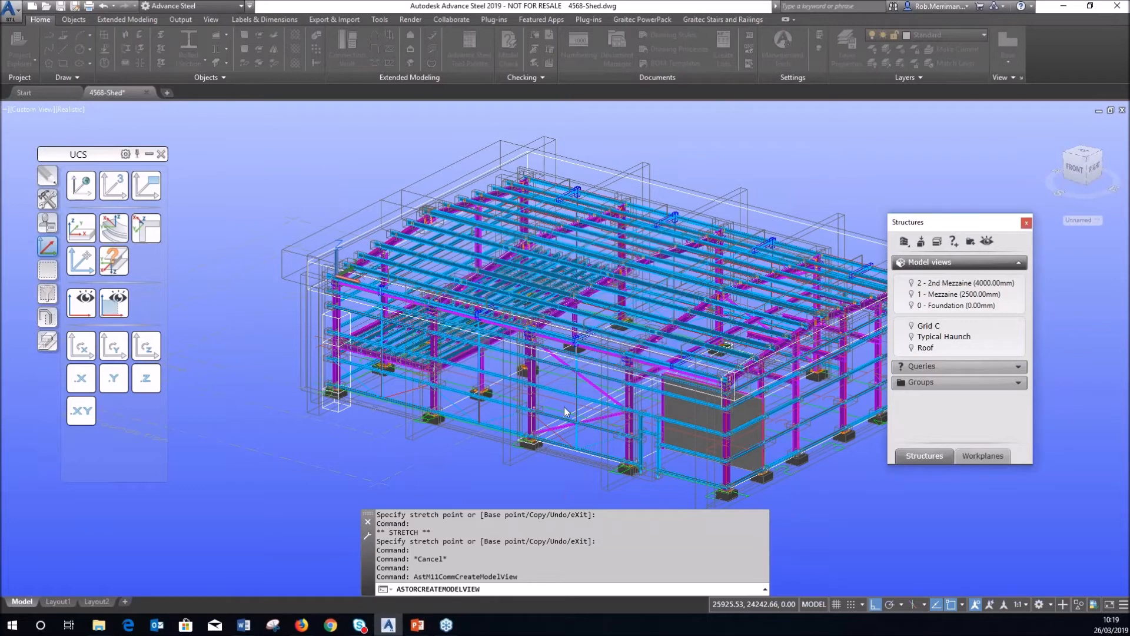
pyautogui.scroll(5, 612, 381)
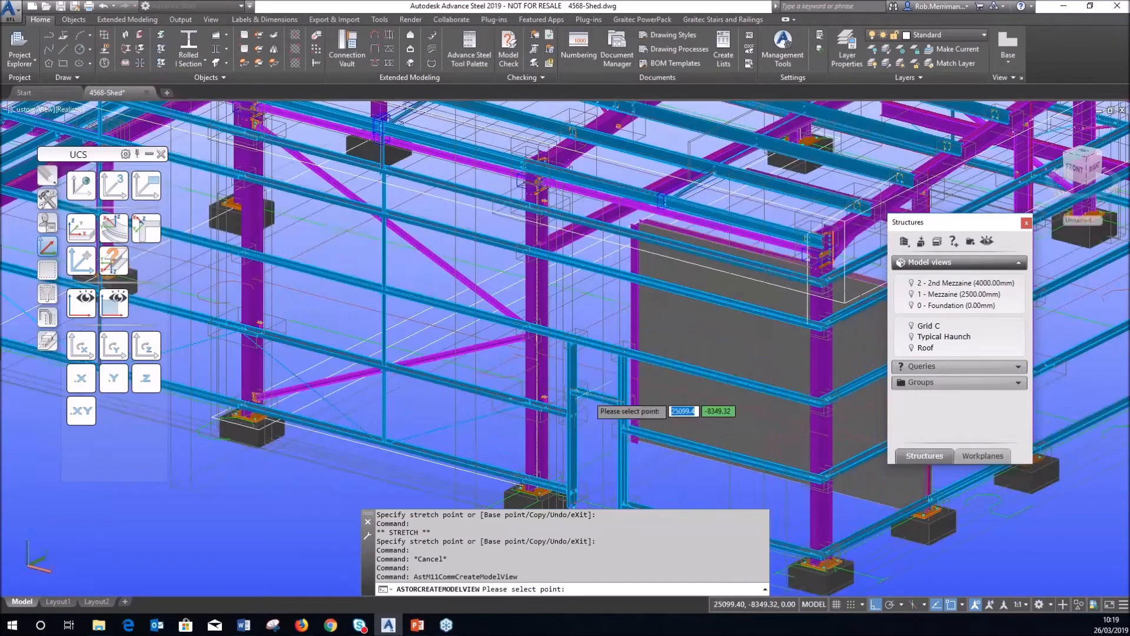
pyautogui.click(580, 392)
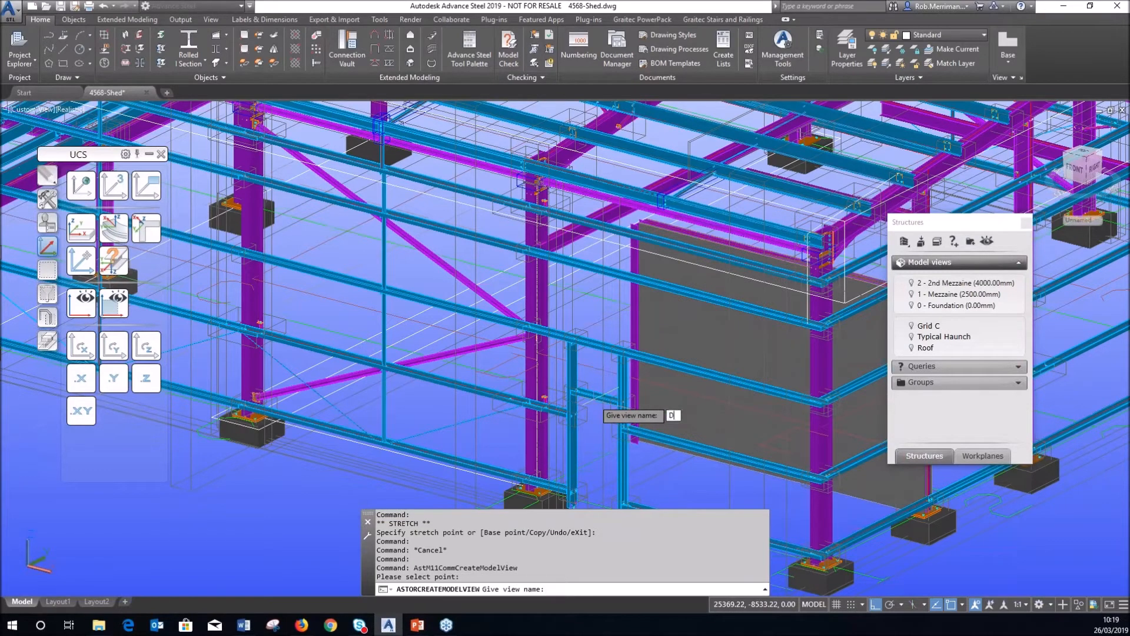
pyautogui.press('Return')
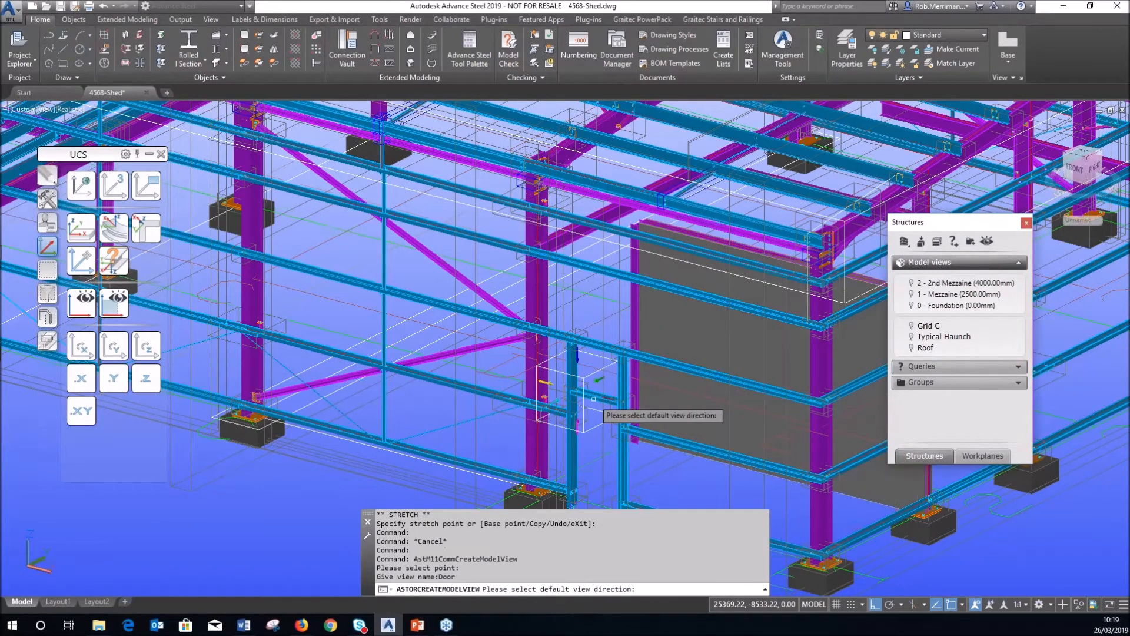
pyautogui.scroll(3, 593, 398)
pyautogui.click(580, 398)
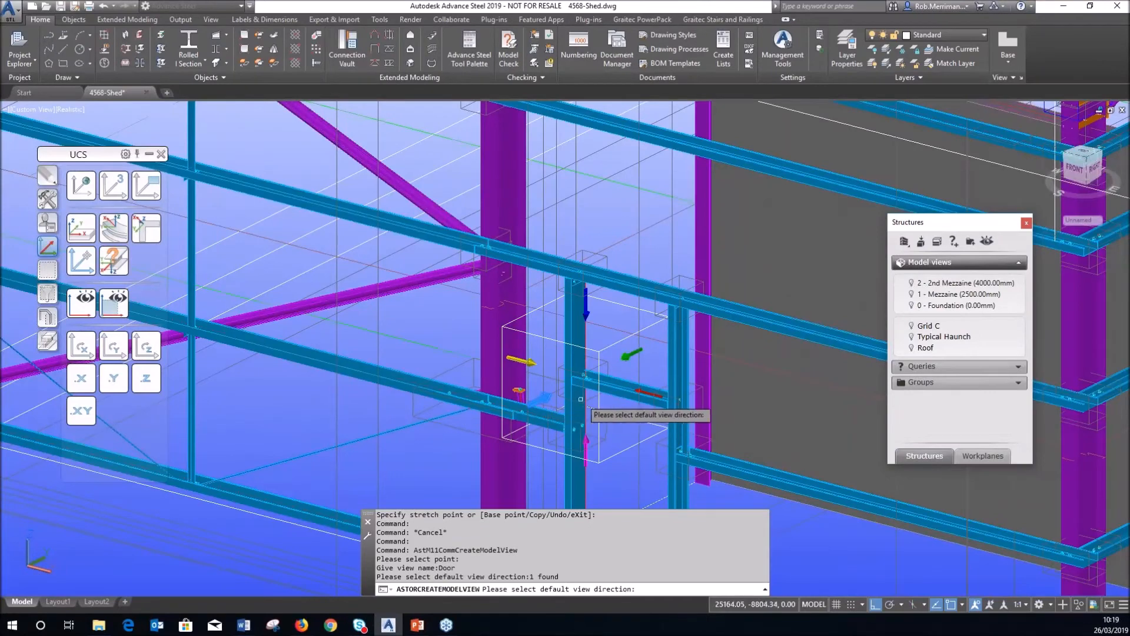
pyautogui.press('Return')
# Cancel the stray selection and show only the Door view's members.
pyautogui.click(615, 347)
pyautogui.press('Escape')
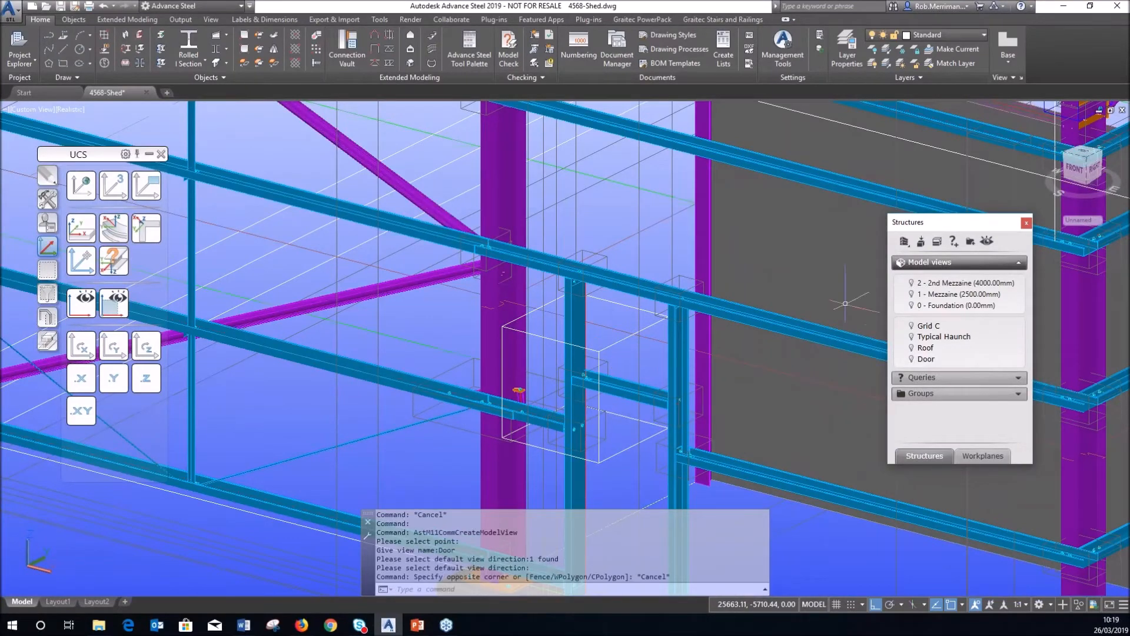
pyautogui.press('Escape')
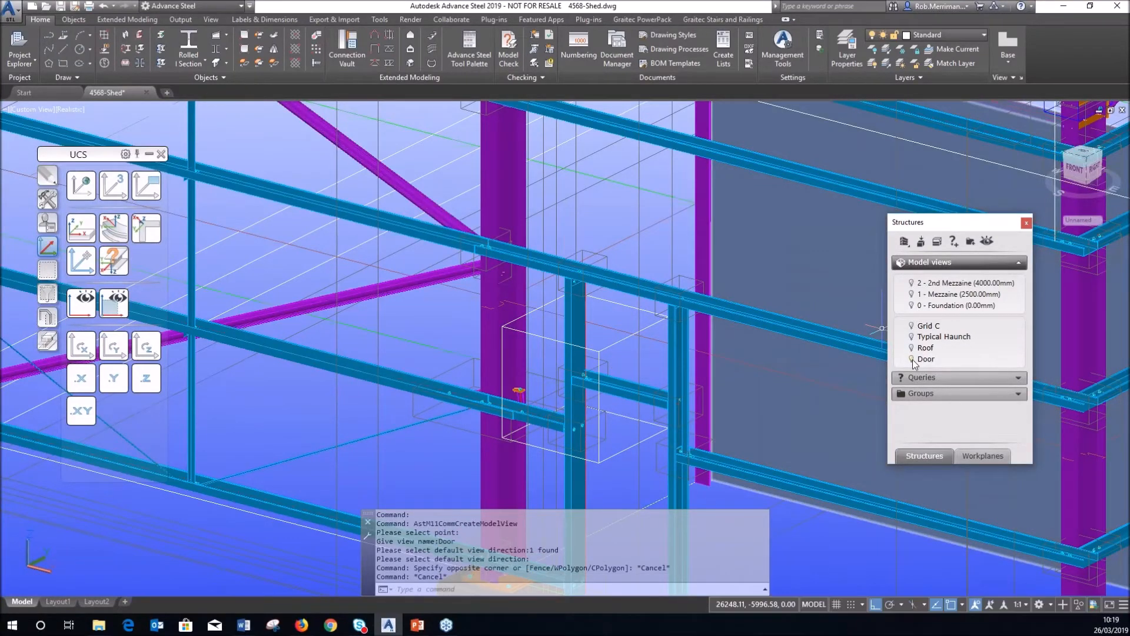
pyautogui.click(911, 359)
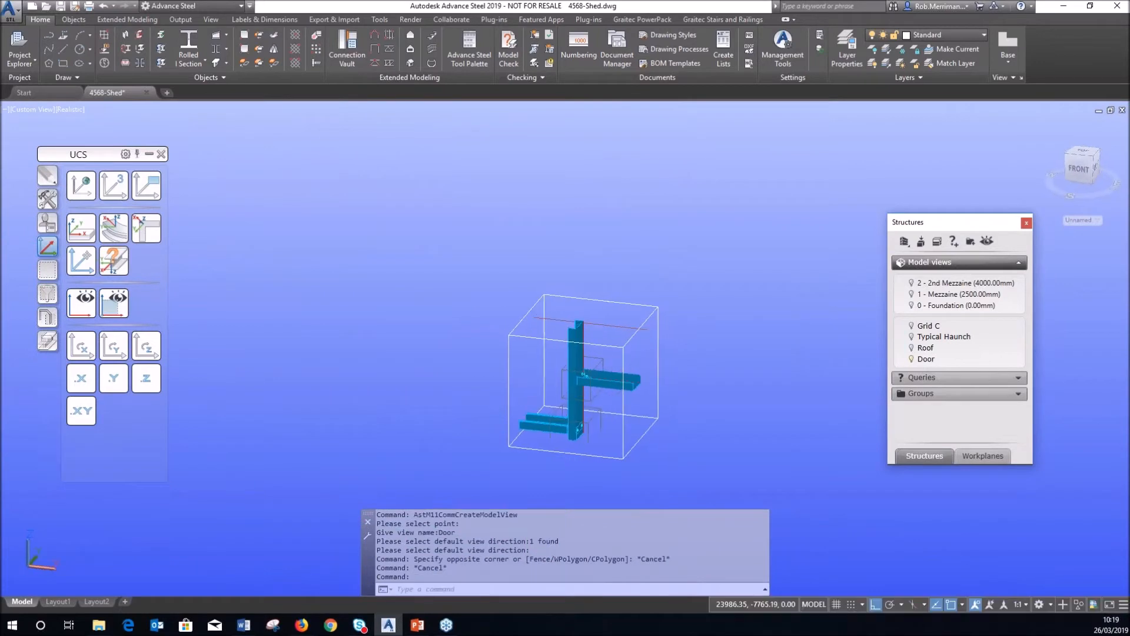
# Stretch the Door box across both posts, up to the top beam and down to the bases.
pyautogui.click(623, 363)
pyautogui.click(623, 347)
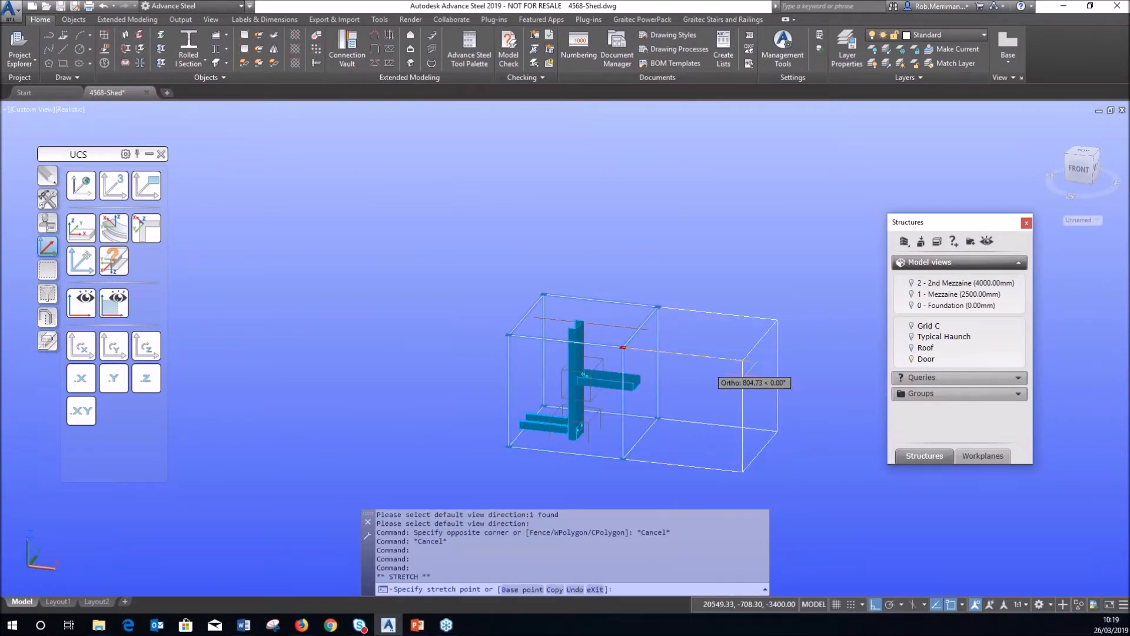
pyautogui.click(738, 371)
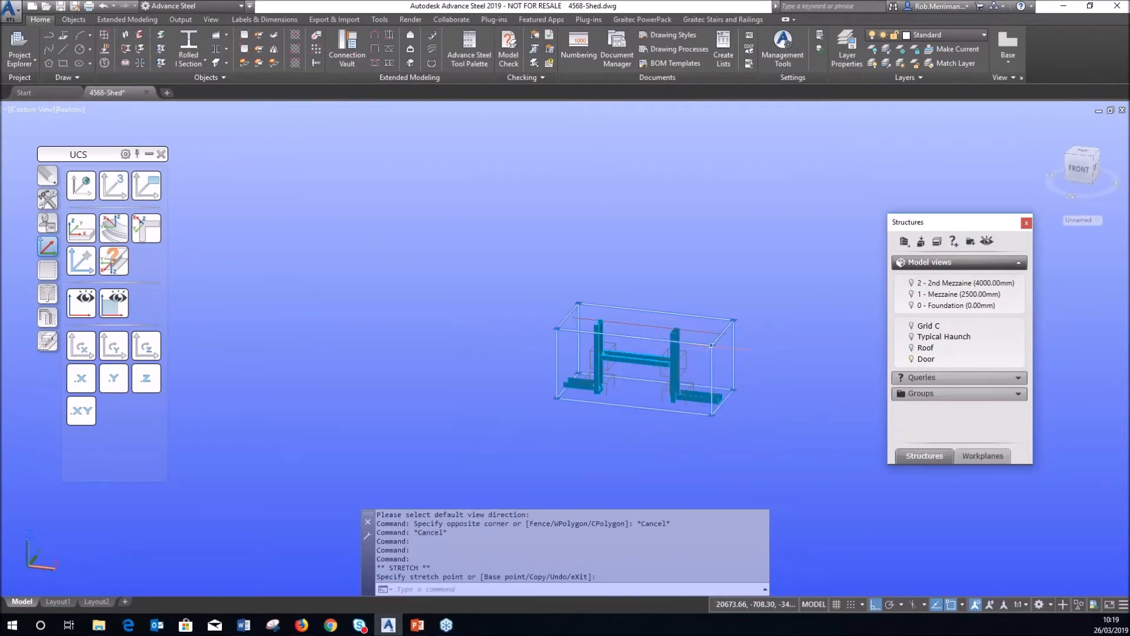
pyautogui.click(712, 345)
pyautogui.click(713, 299)
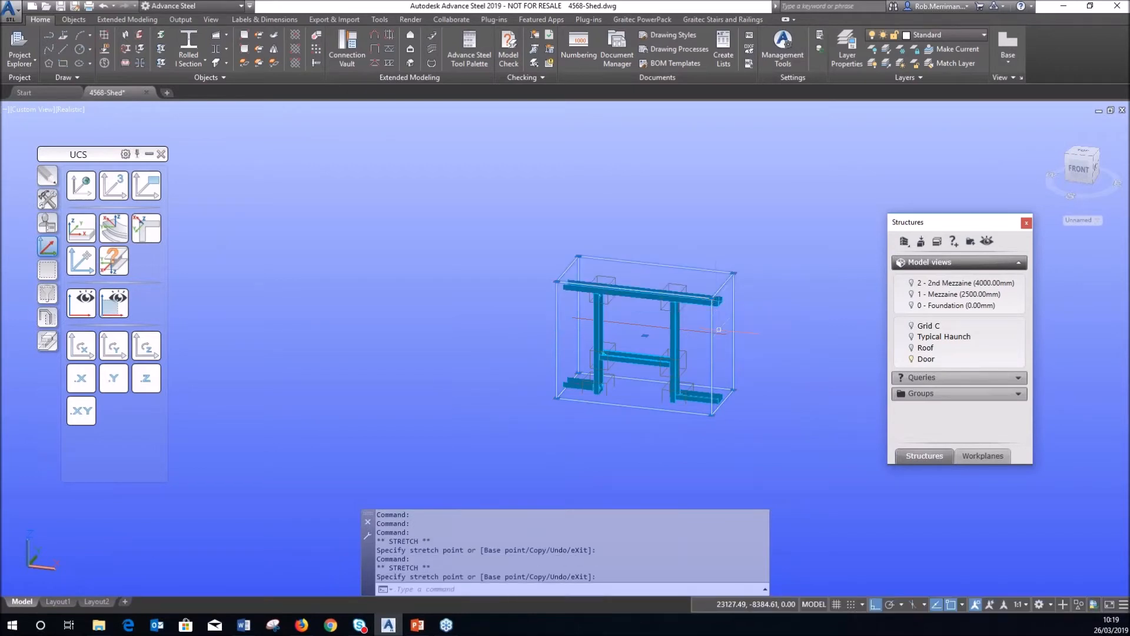
pyautogui.click(714, 412)
pyautogui.scroll(-2, 709, 391)
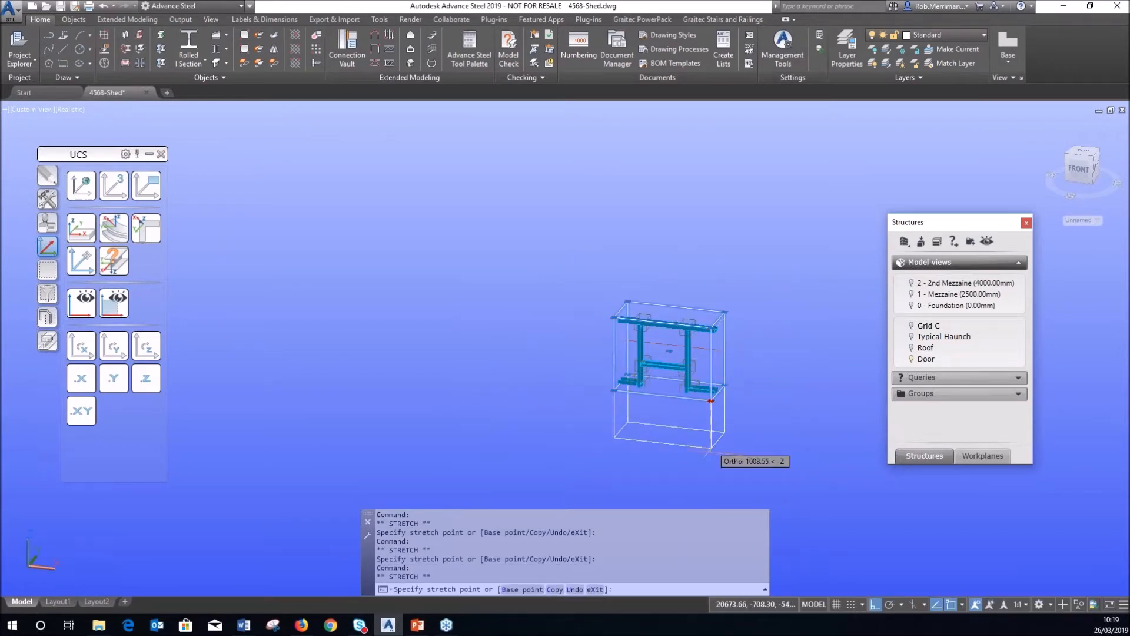
pyautogui.click(710, 473)
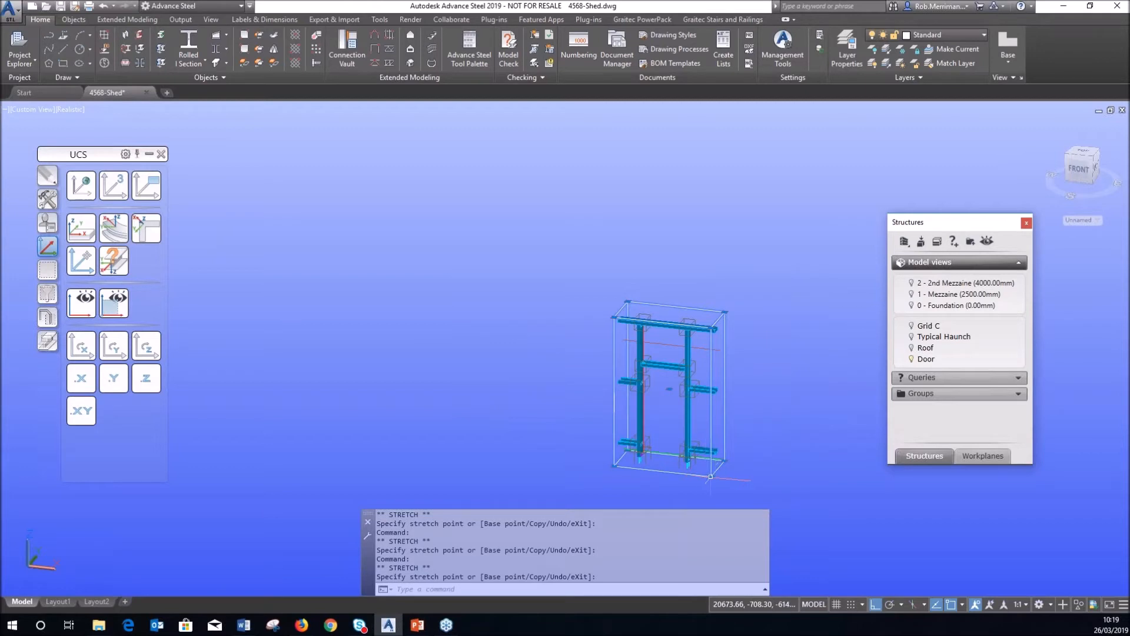
pyautogui.click(711, 478)
pyautogui.click(711, 487)
pyautogui.press('Escape')
pyautogui.keyDown('shift'); pyautogui.moveTo(729, 386); pyautogui.dragTo(682, 383, button='middle'); pyautogui.keyUp('shift')
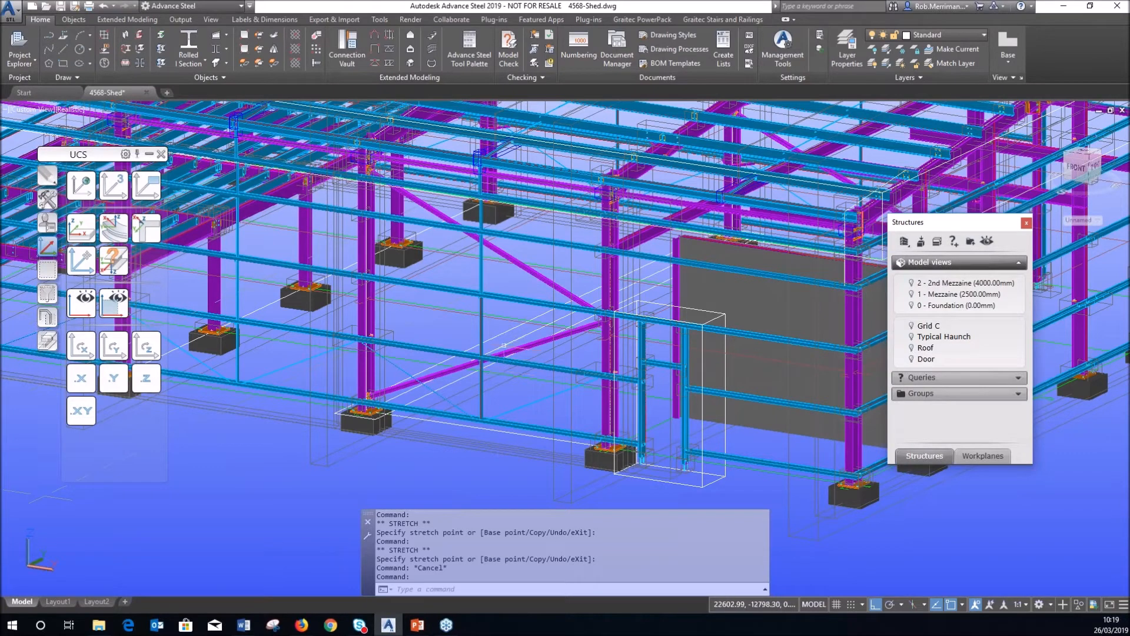
# Select the model view box and open its Advance Properties.
pyautogui.click(505, 330)
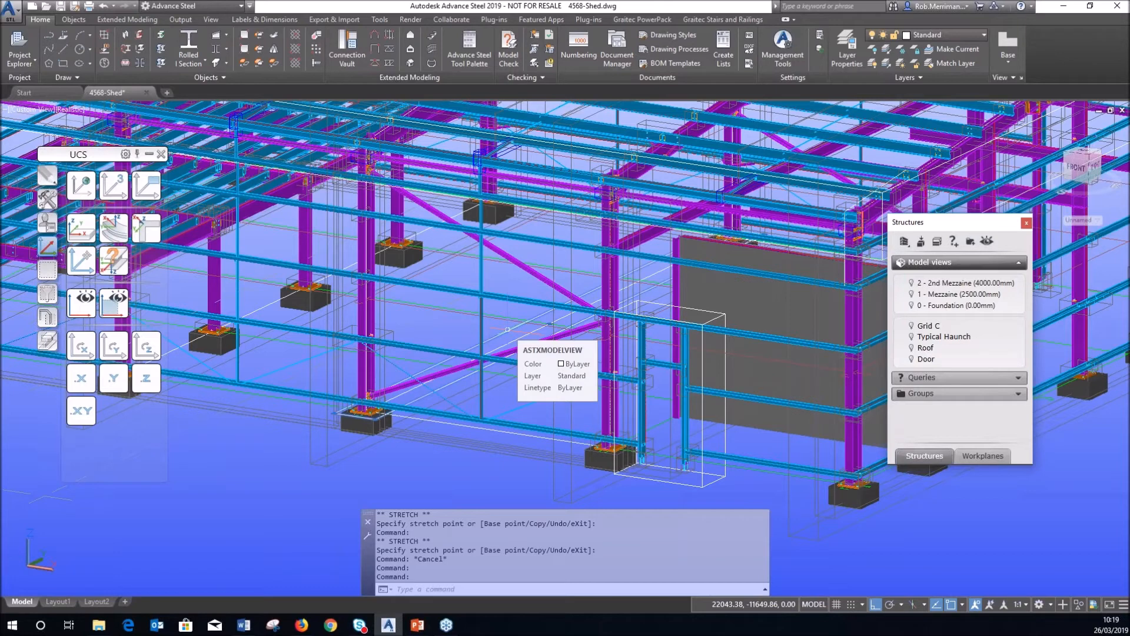
pyautogui.rightClick(508, 329)
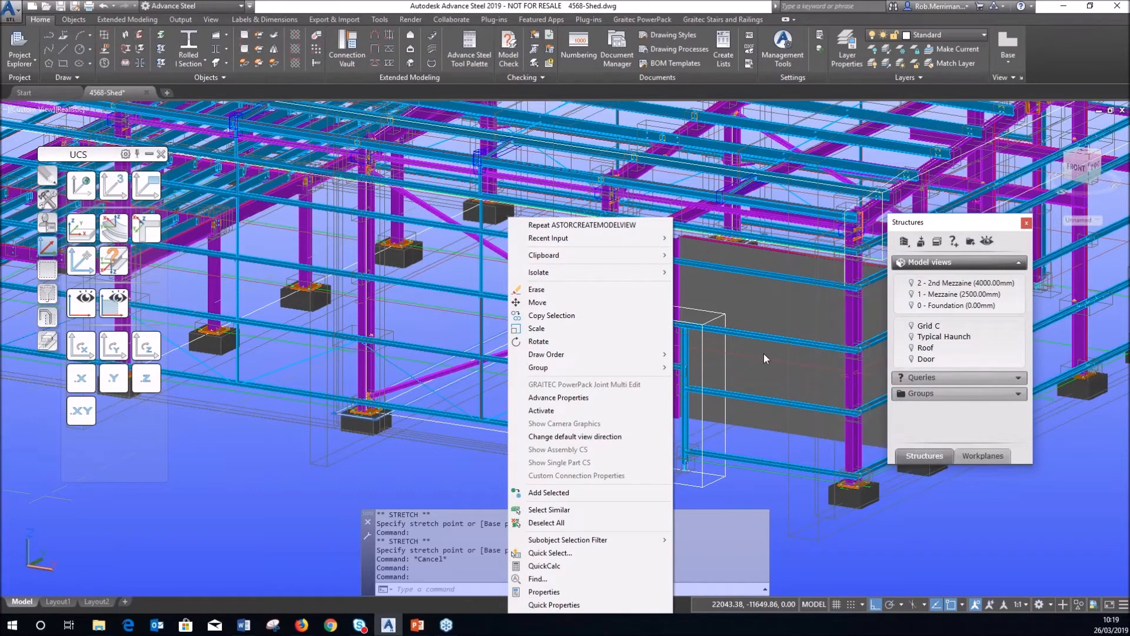
pyautogui.click(465, 344)
pyautogui.click(505, 333)
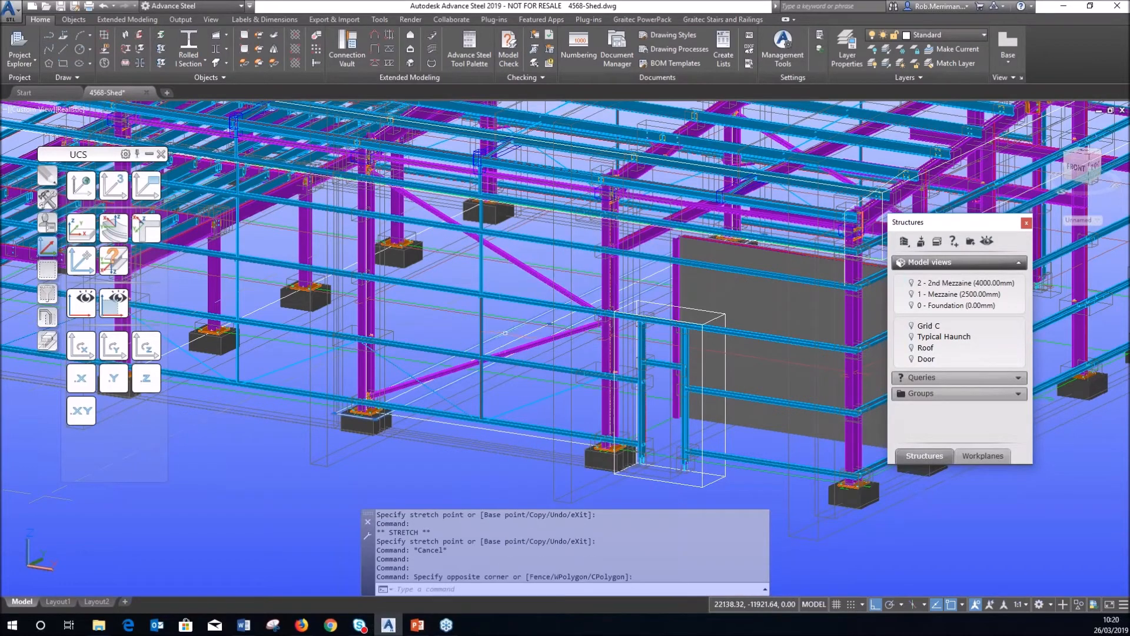
pyautogui.rightClick(507, 330)
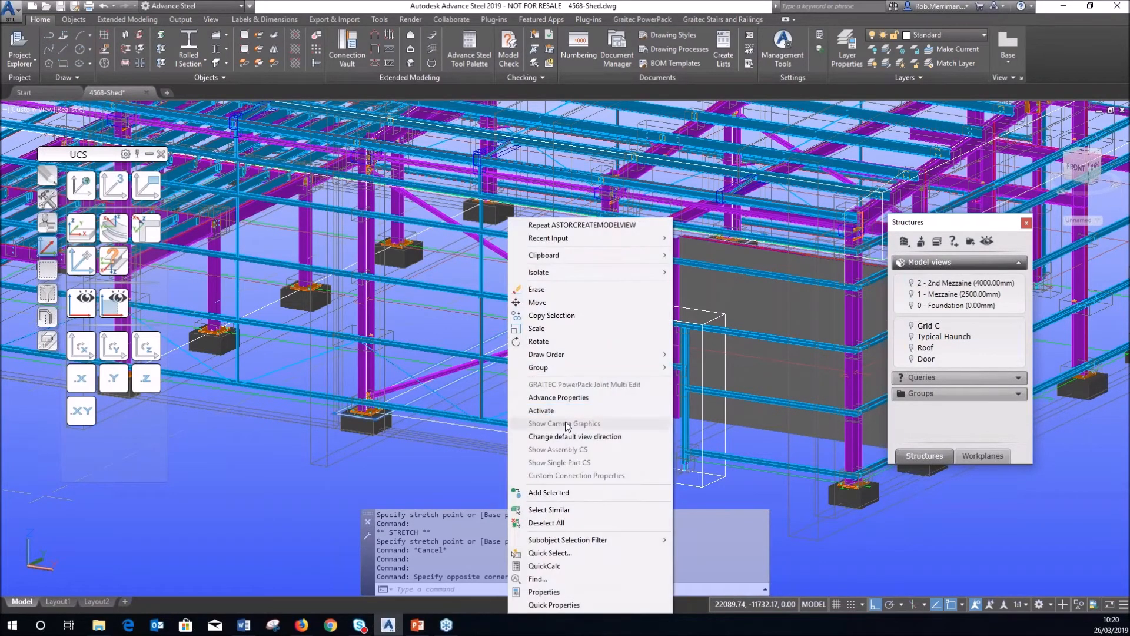
pyautogui.click(592, 404)
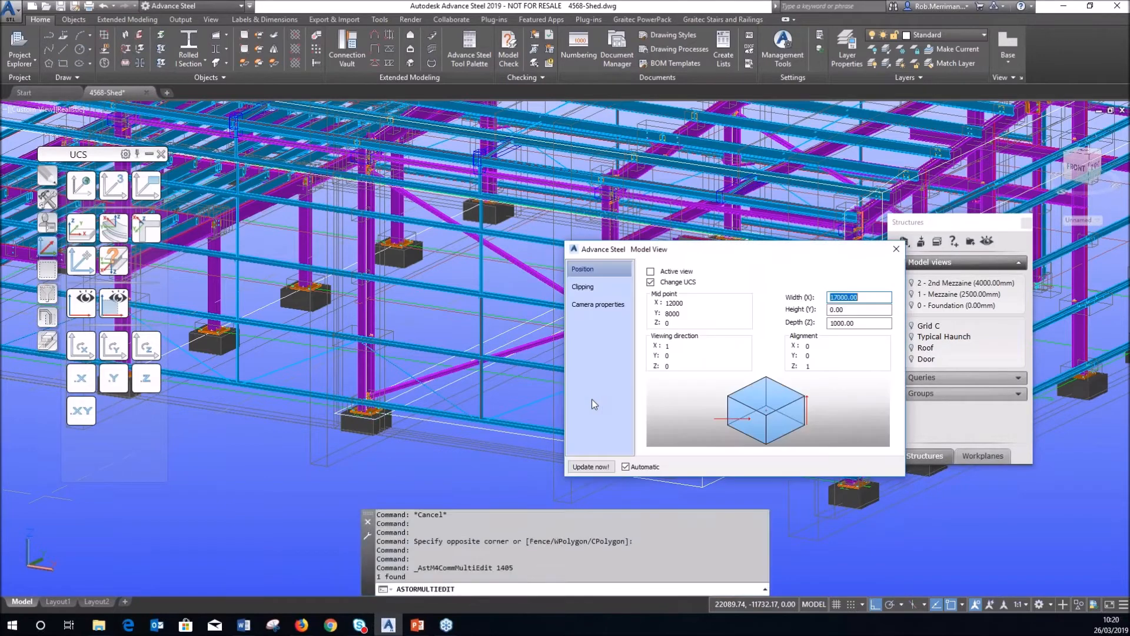
pyautogui.moveTo(633, 250); pyautogui.dragTo(412, 236)
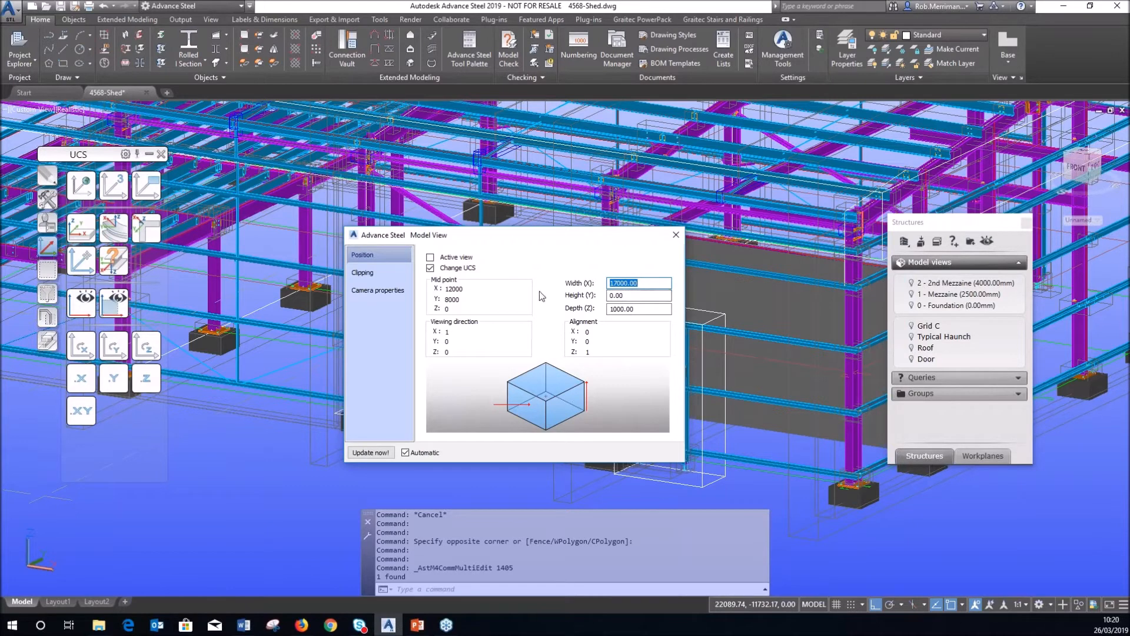
# Turn on Create Automatic Drawing in Camera properties and describe the view as Grid C.
pyautogui.click(378, 292)
pyautogui.click(453, 260)
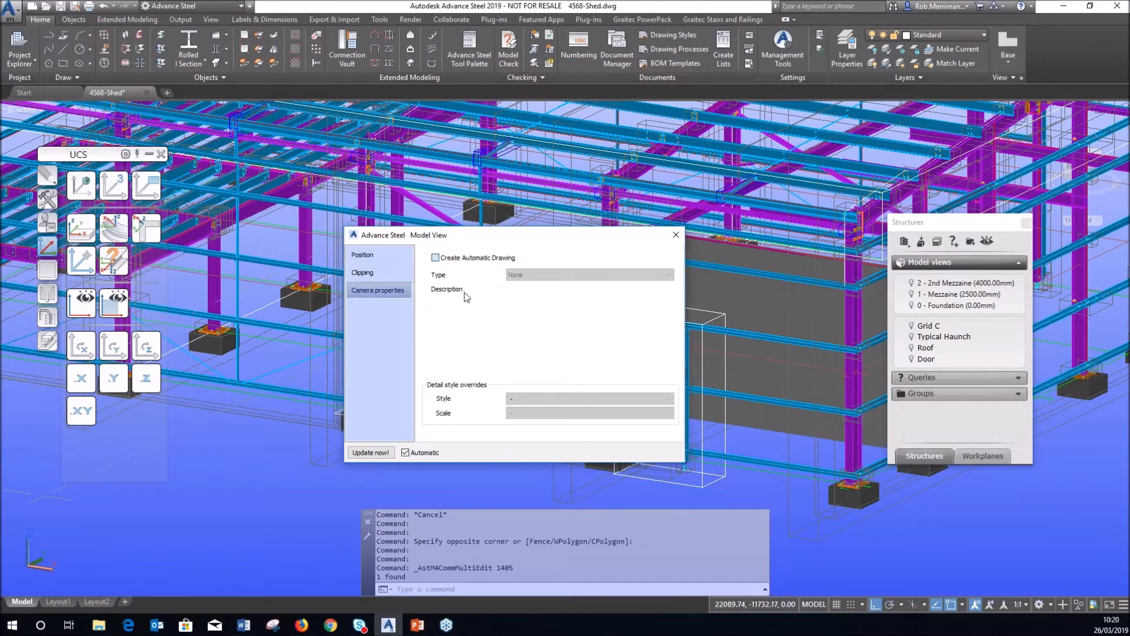
pyautogui.click(478, 317)
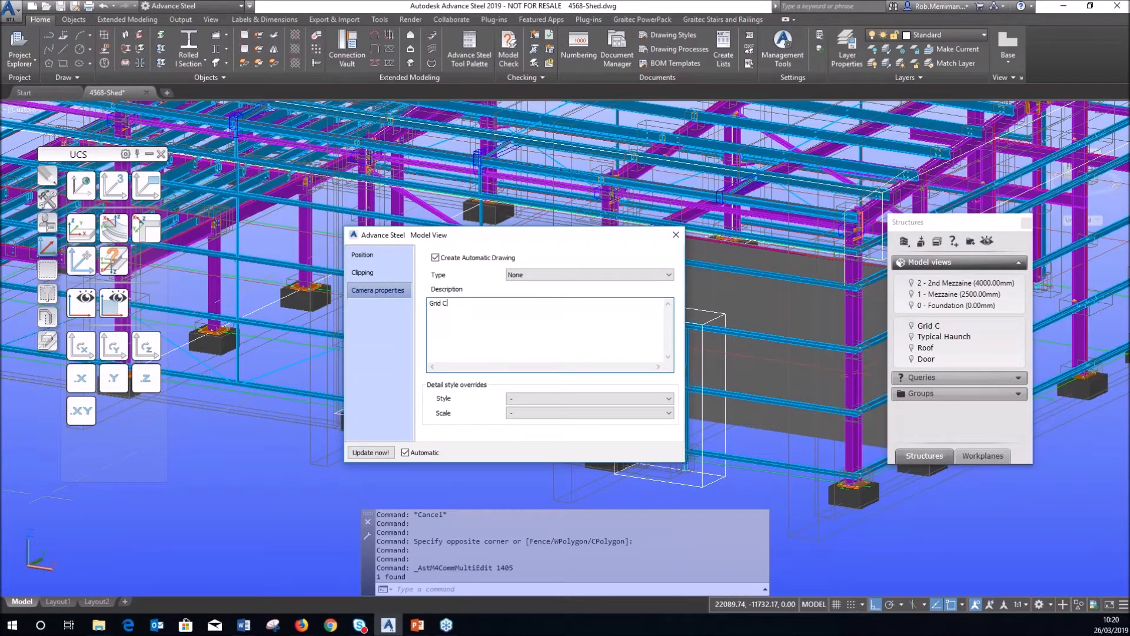
# Set the detail style to Section - Selected + pickbox at 1:25 scale.
pyautogui.click(538, 399)
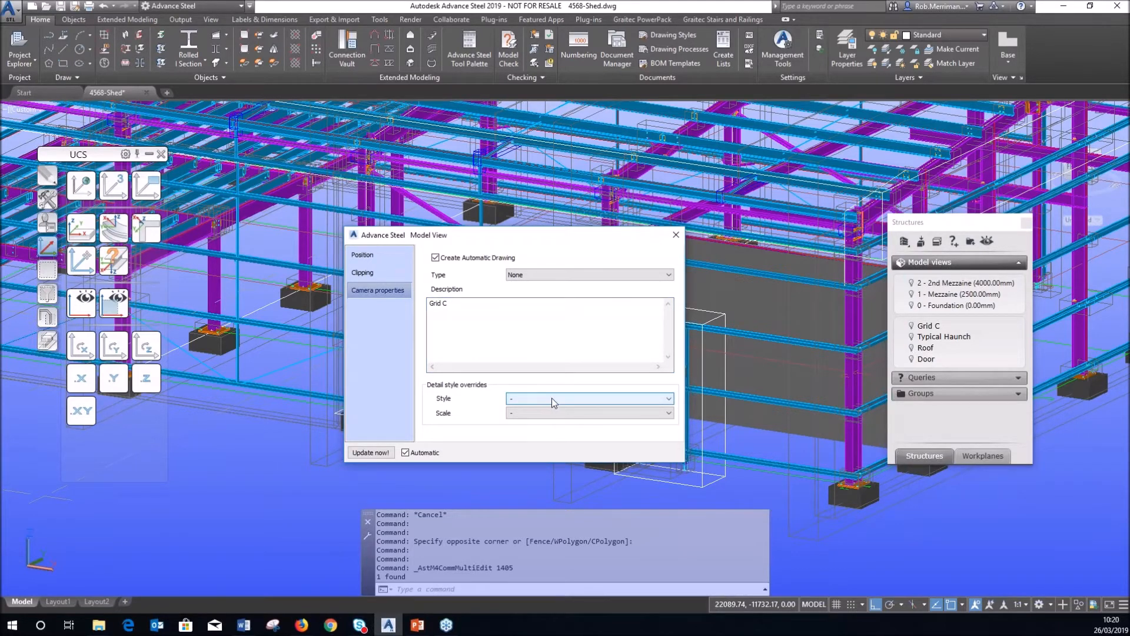
pyautogui.click(576, 403)
pyautogui.scroll(-15, 589, 494)
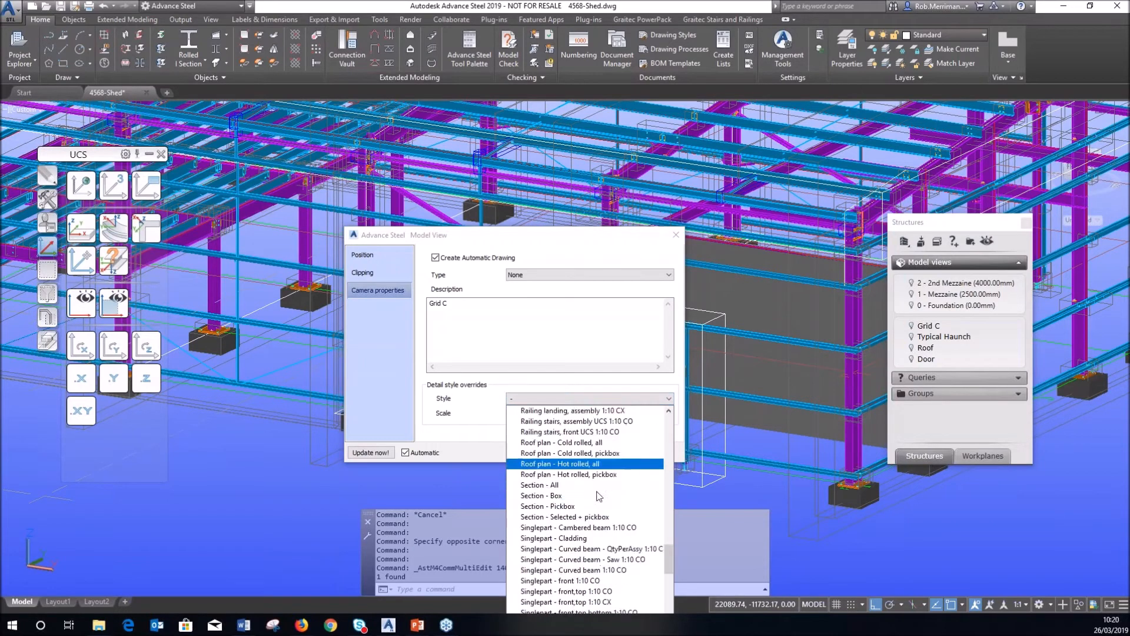
pyautogui.scroll(4, 628, 478)
pyautogui.scroll(1, 612, 462)
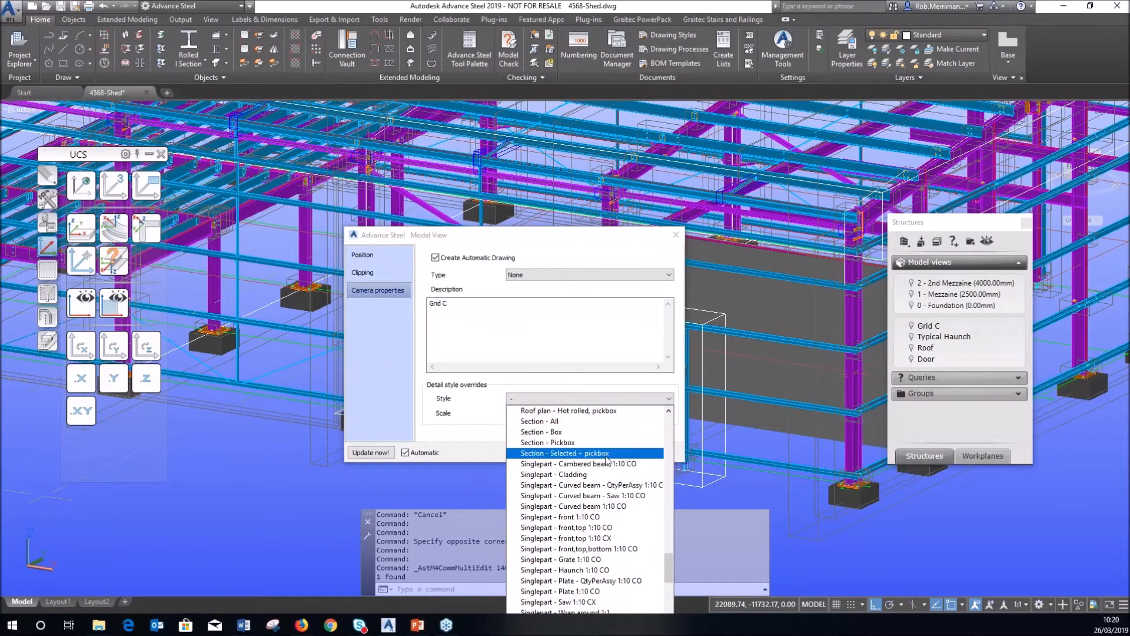
pyautogui.click(606, 454)
pyautogui.click(536, 415)
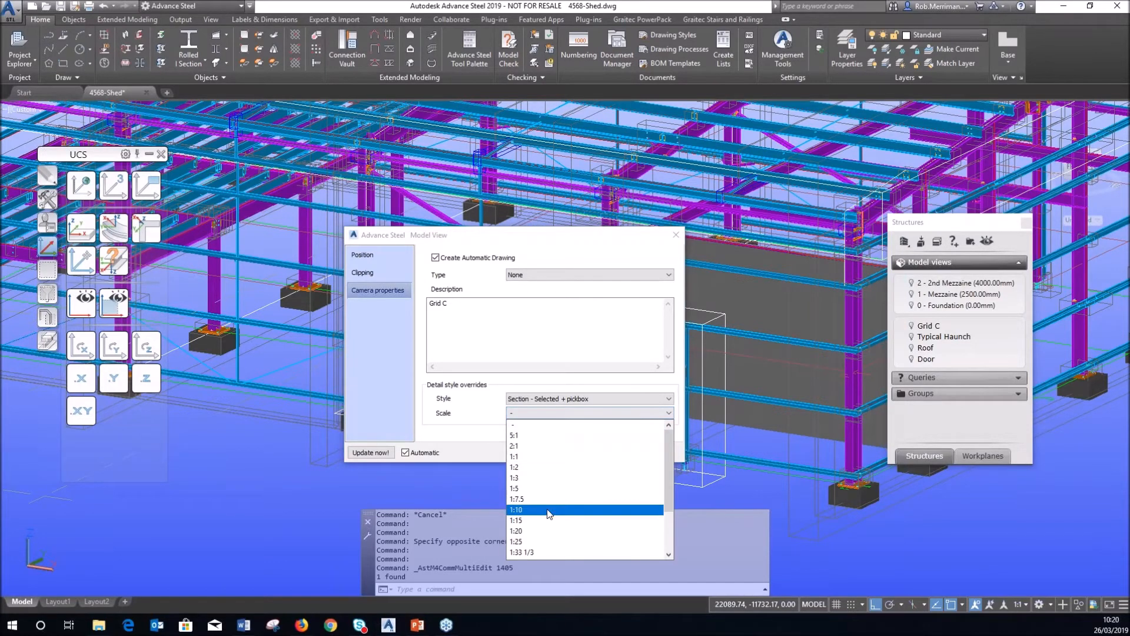
pyautogui.click(538, 552)
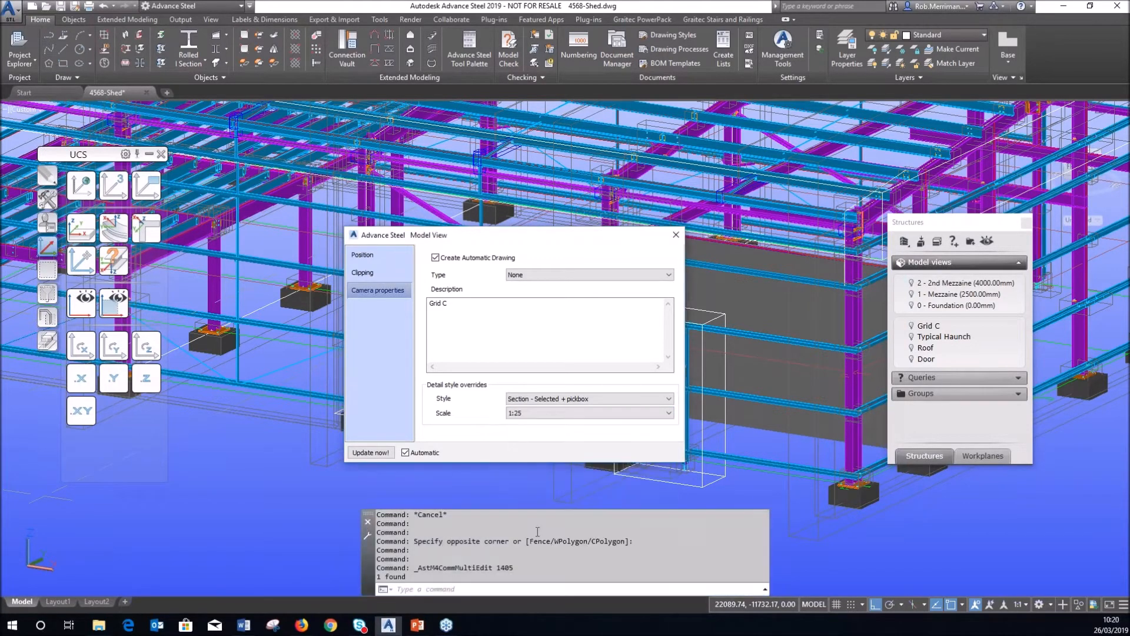
pyautogui.click(675, 235)
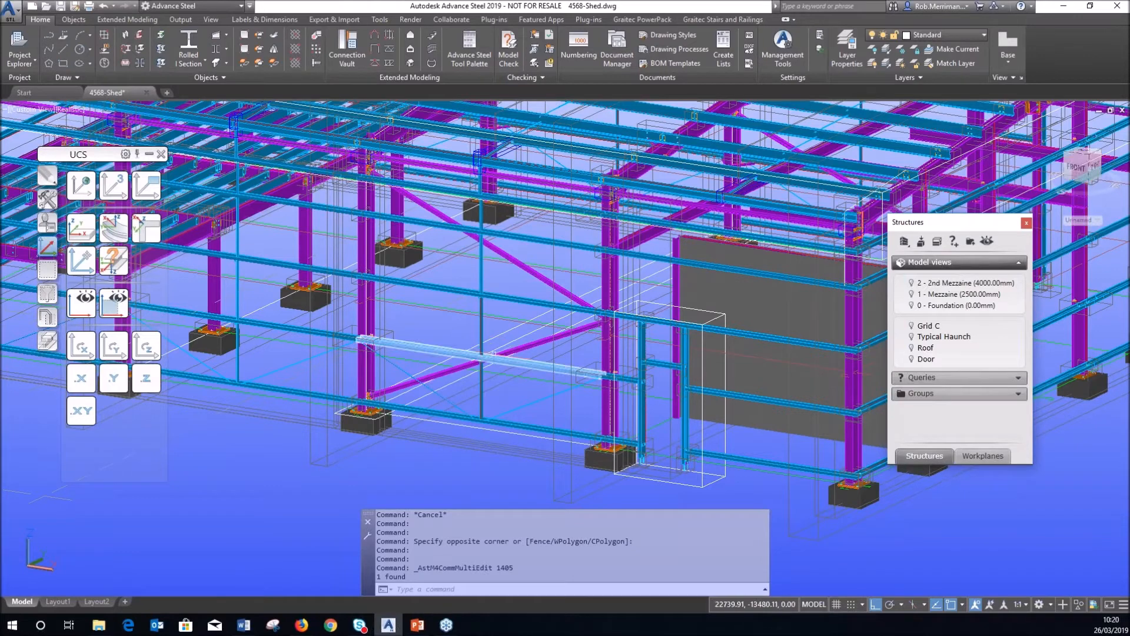
pyautogui.click(663, 51)
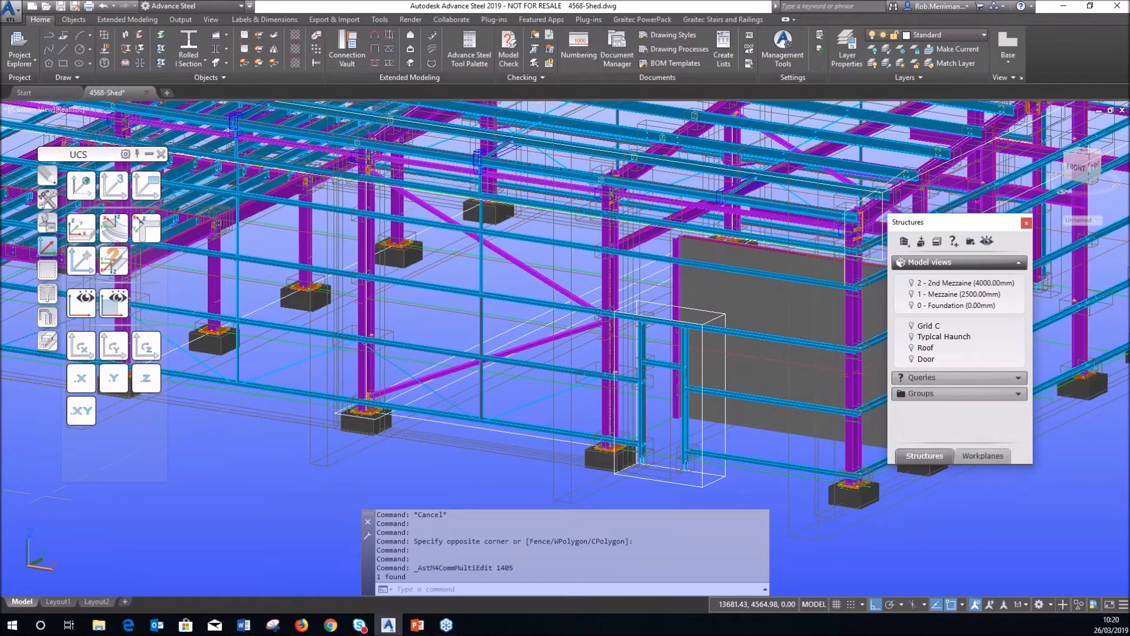
# Dock the Cameras palette and run Cameras - Selected - A1 to generate [G] - 100 ().dwg.
pyautogui.moveTo(85, 162); pyautogui.dragTo(261, 150)
pyautogui.moveTo(97, 498); pyautogui.dragTo(247, 155)
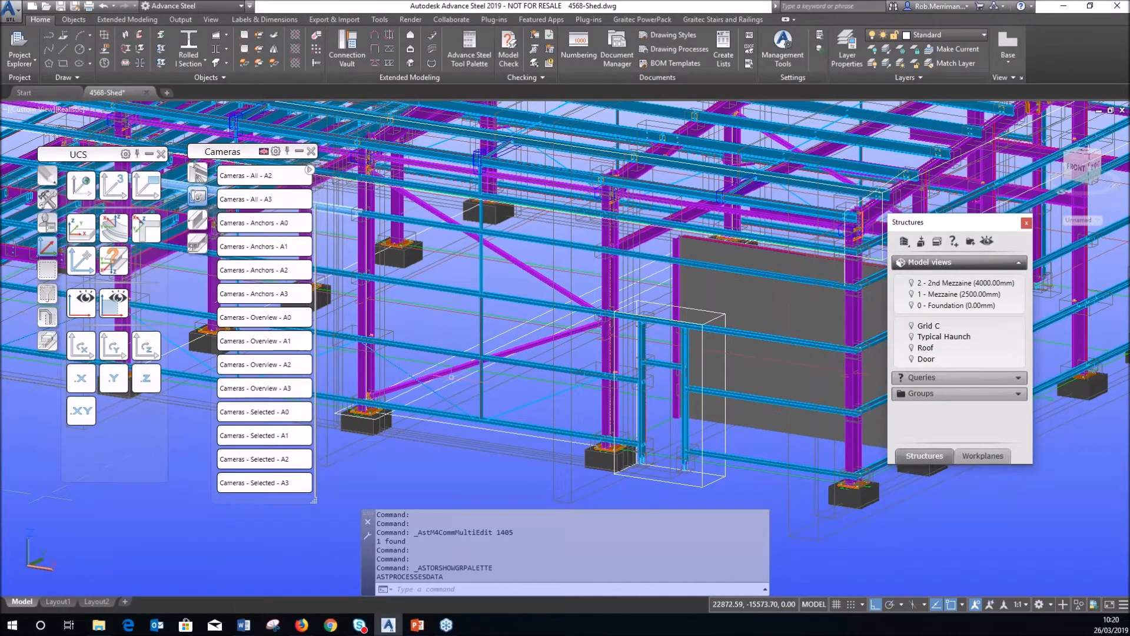
pyautogui.click(277, 440)
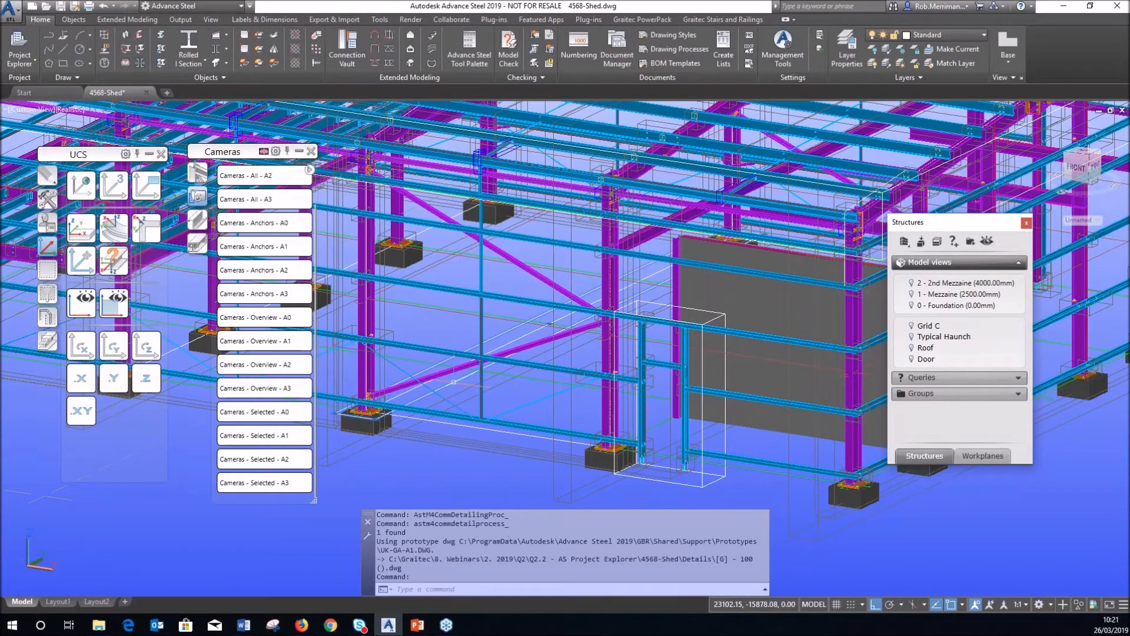
# Open the Grid C camera drawing [G] - 100 via Show camera detail, review it, then close unsaved.
pyautogui.rightClick(453, 333)
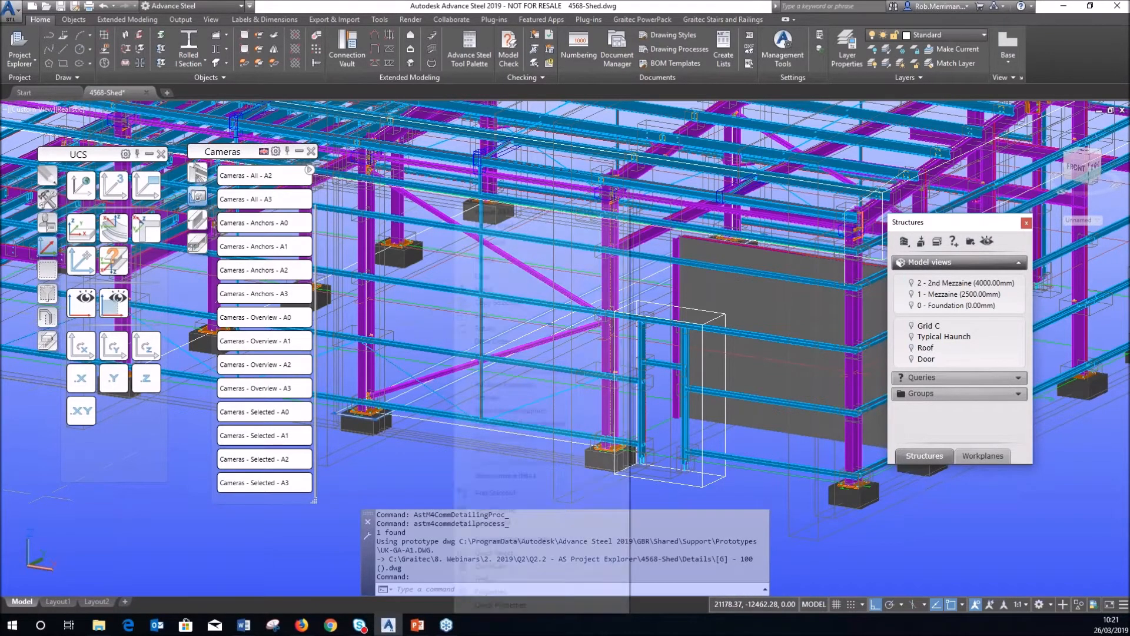
pyautogui.click(504, 475)
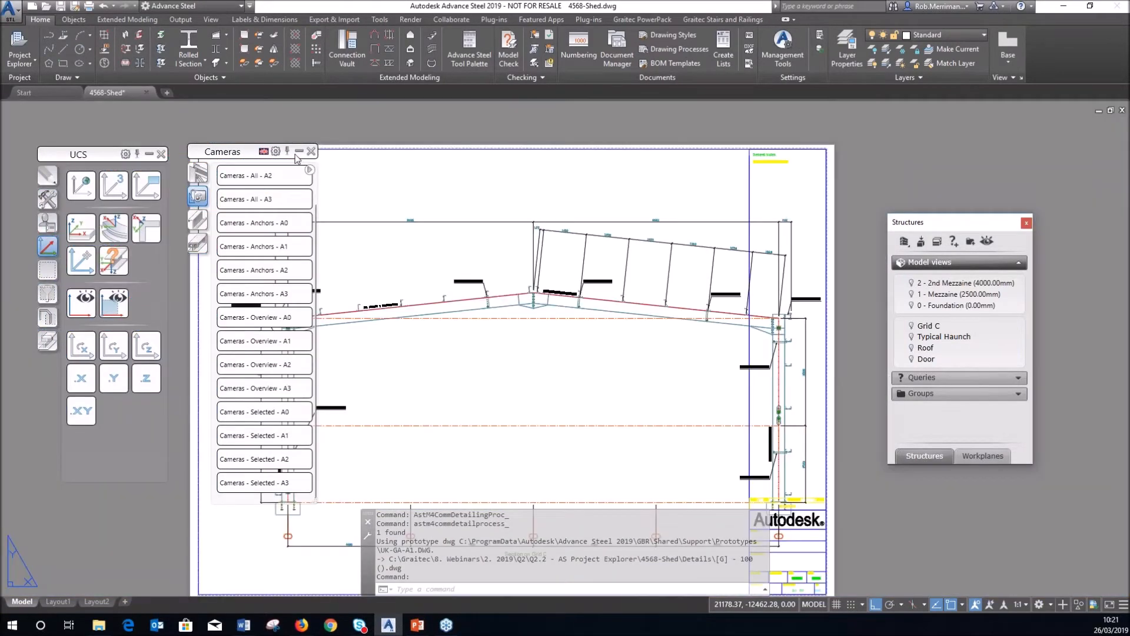
pyautogui.click(301, 152)
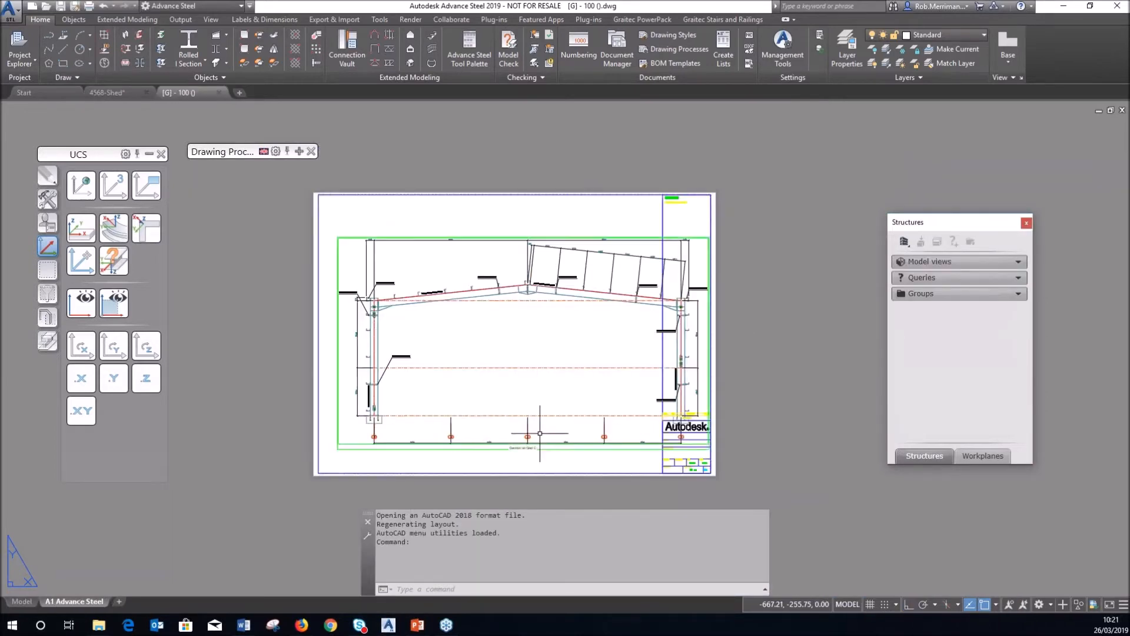
pyautogui.scroll(6, 536, 453)
pyautogui.scroll(-4, 517, 450)
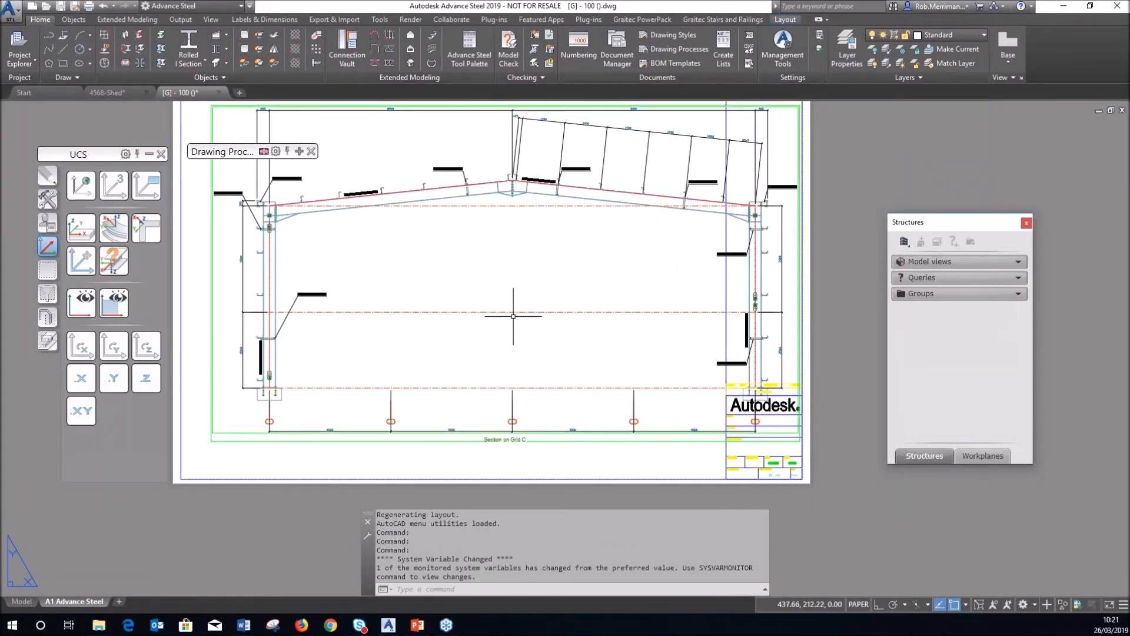
pyautogui.click(219, 93)
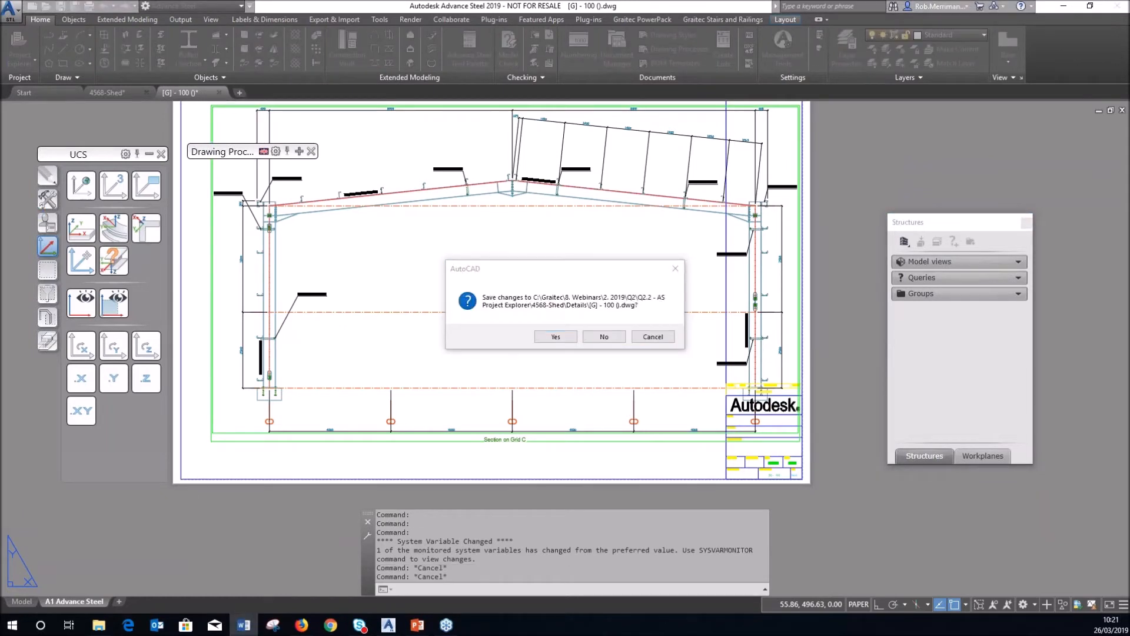
pyautogui.click(594, 340)
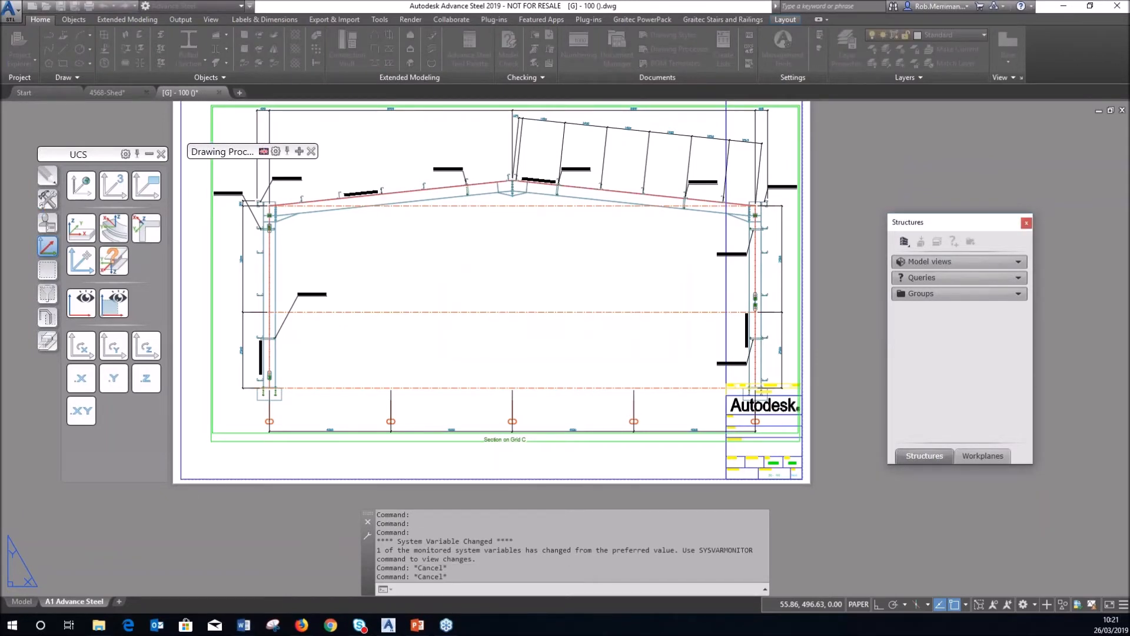
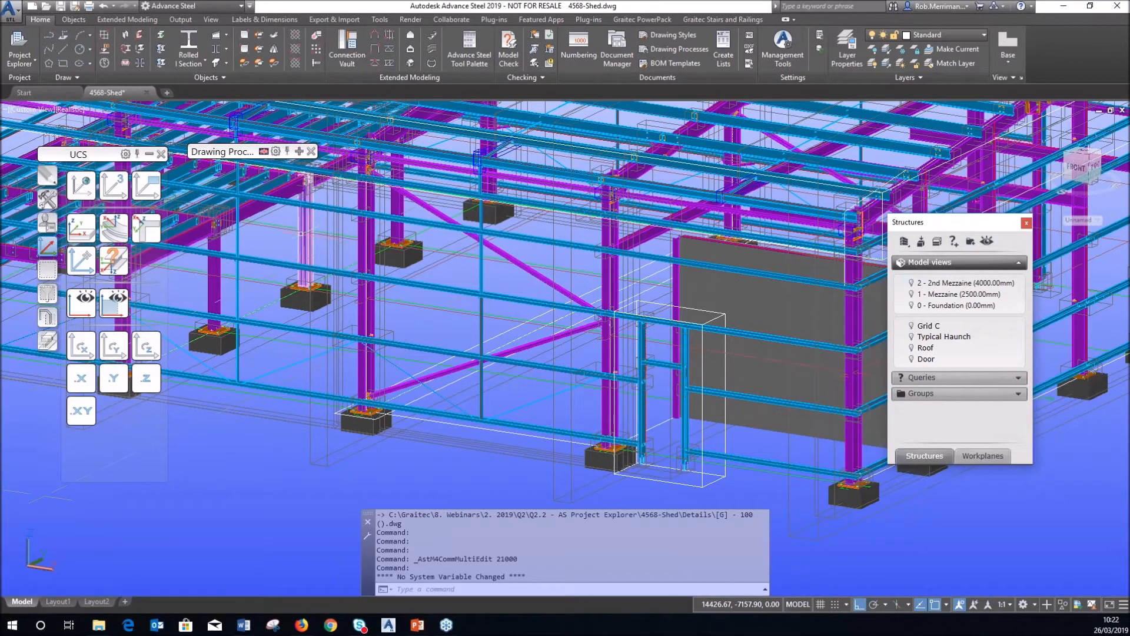
# Close the Plates at beam palette and zoom out until the whole shed model is in view.
pyautogui.scroll(-3, 443, 311)
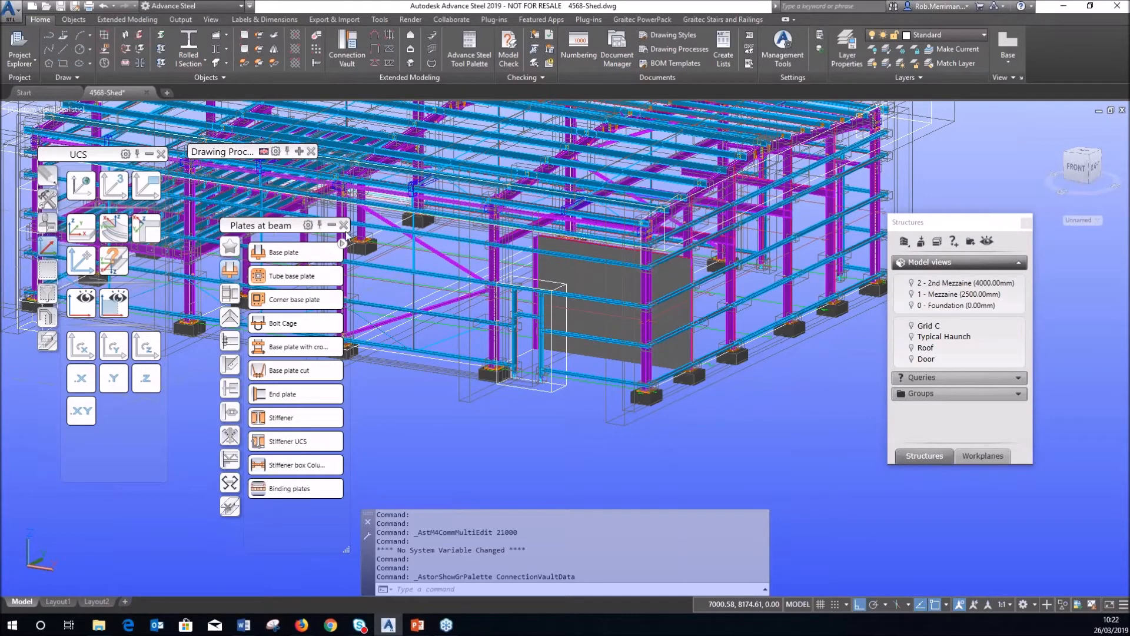
pyautogui.click(342, 224)
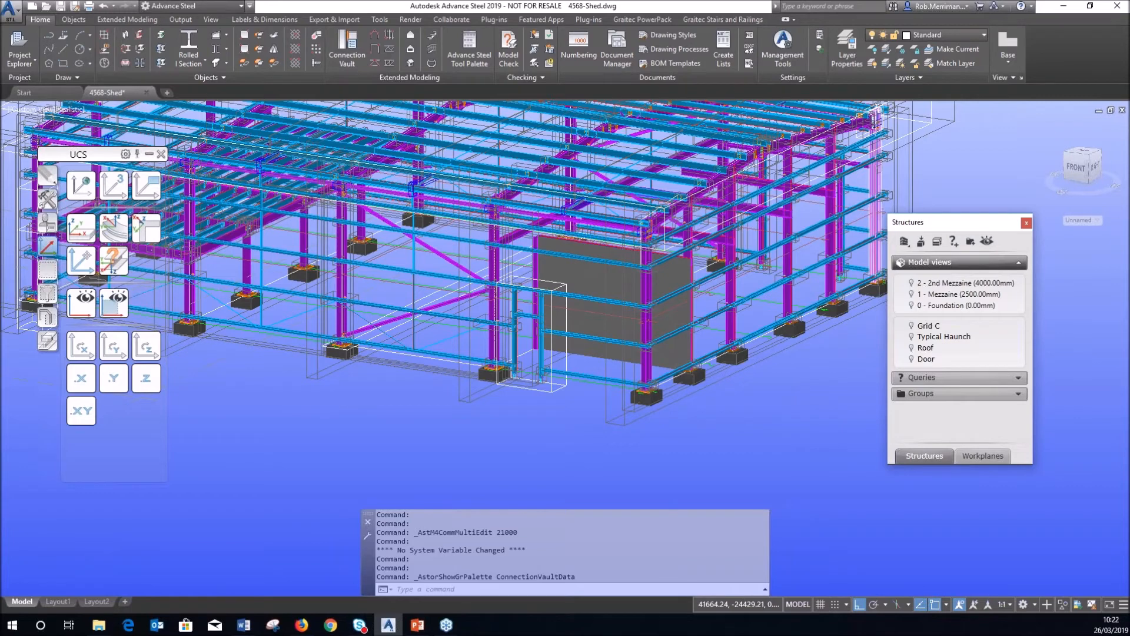
pyautogui.scroll(-3, 845, 363)
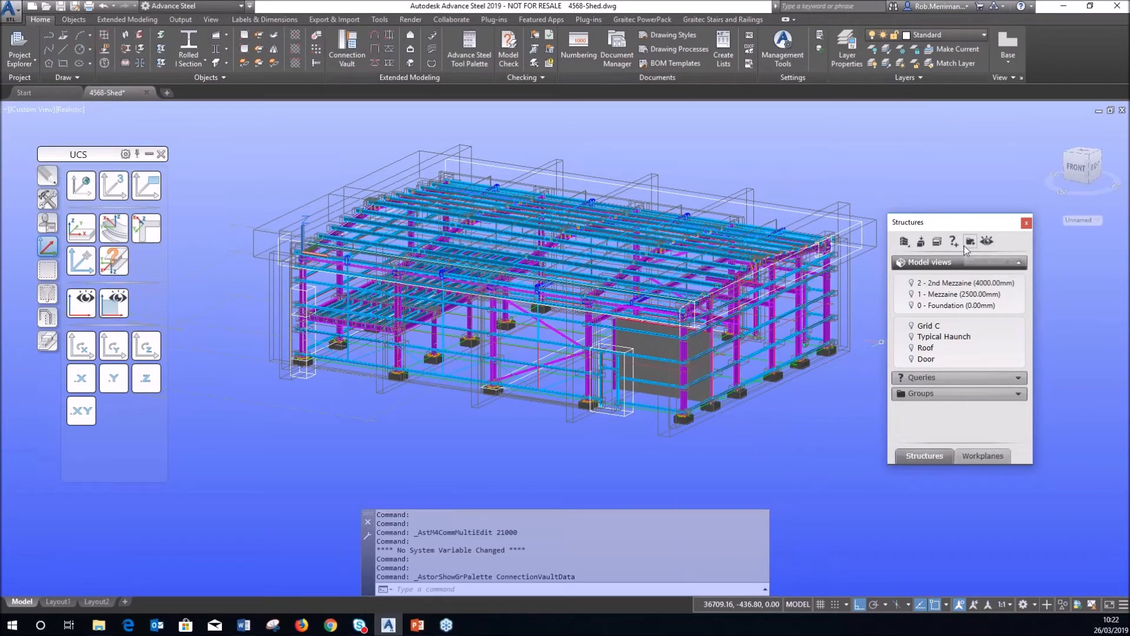
pyautogui.click(189, 41)
pyautogui.click(200, 207)
pyautogui.click(281, 169)
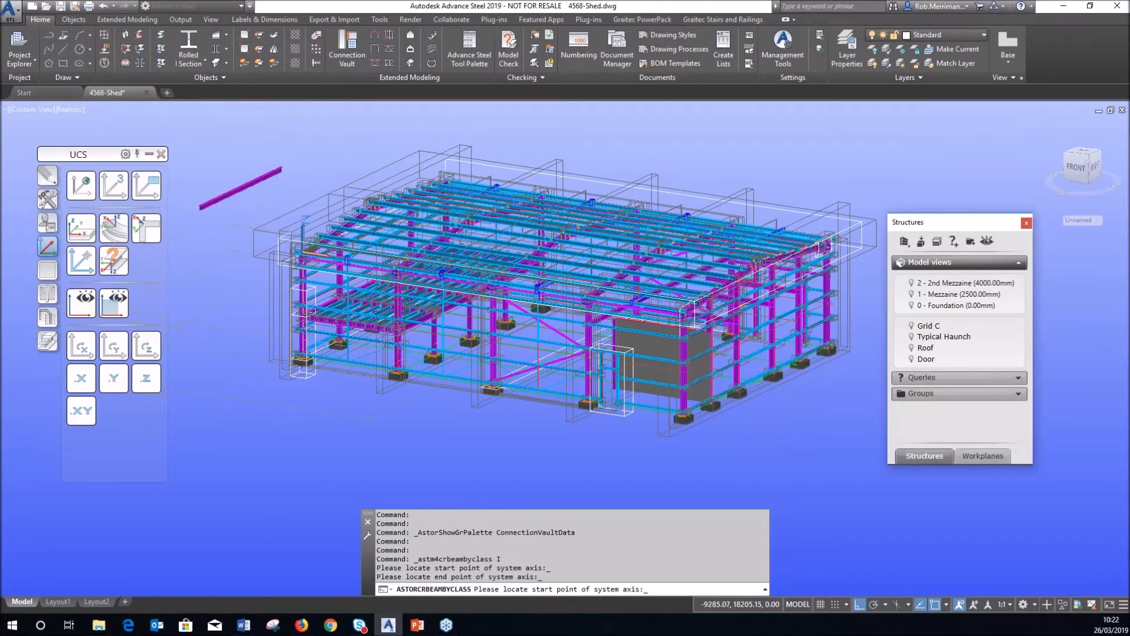
pyautogui.click(370, 291)
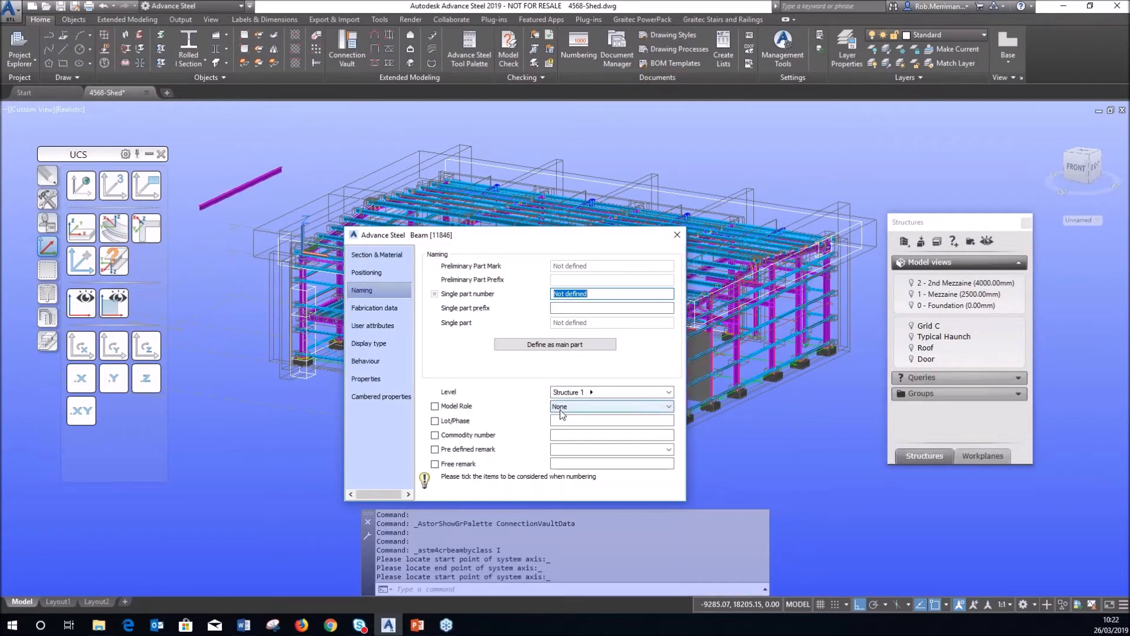
pyautogui.click(676, 235)
pyautogui.click(268, 174)
pyautogui.press('Delete')
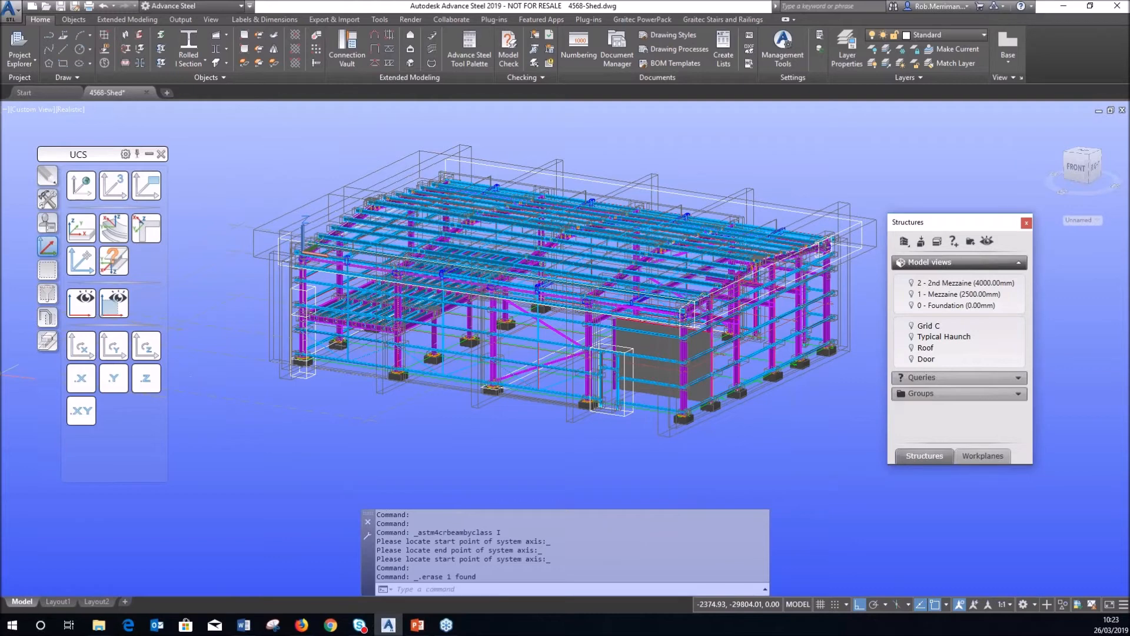
# Start a new query covering steel, timber, compound, folded and tapered beams, plates, gratings and special parts.
pyautogui.click(954, 242)
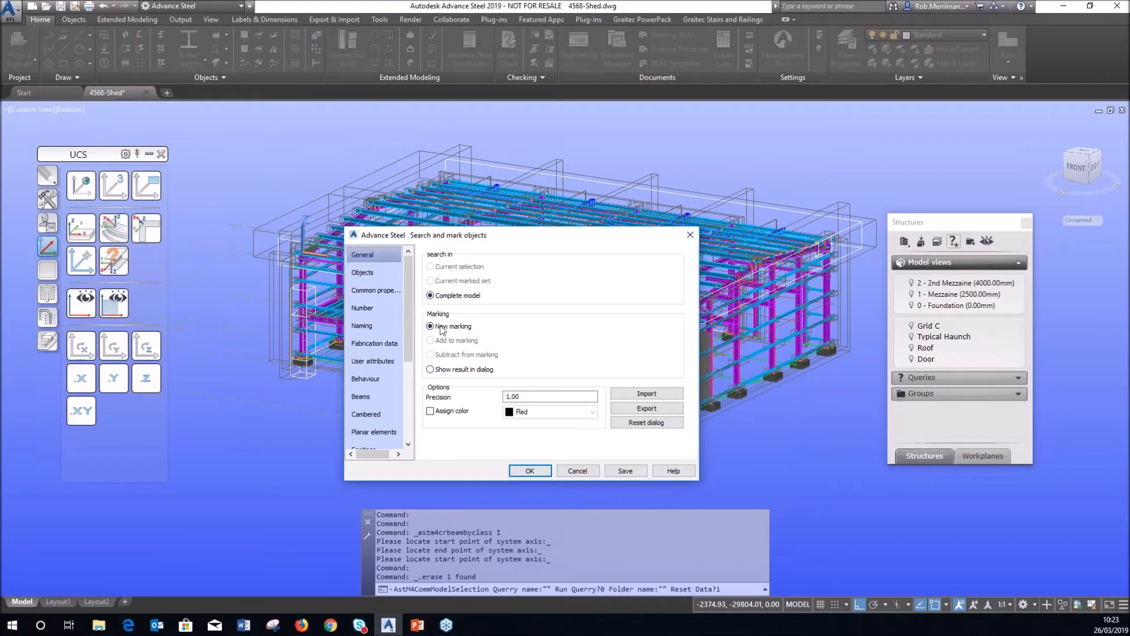
pyautogui.click(377, 277)
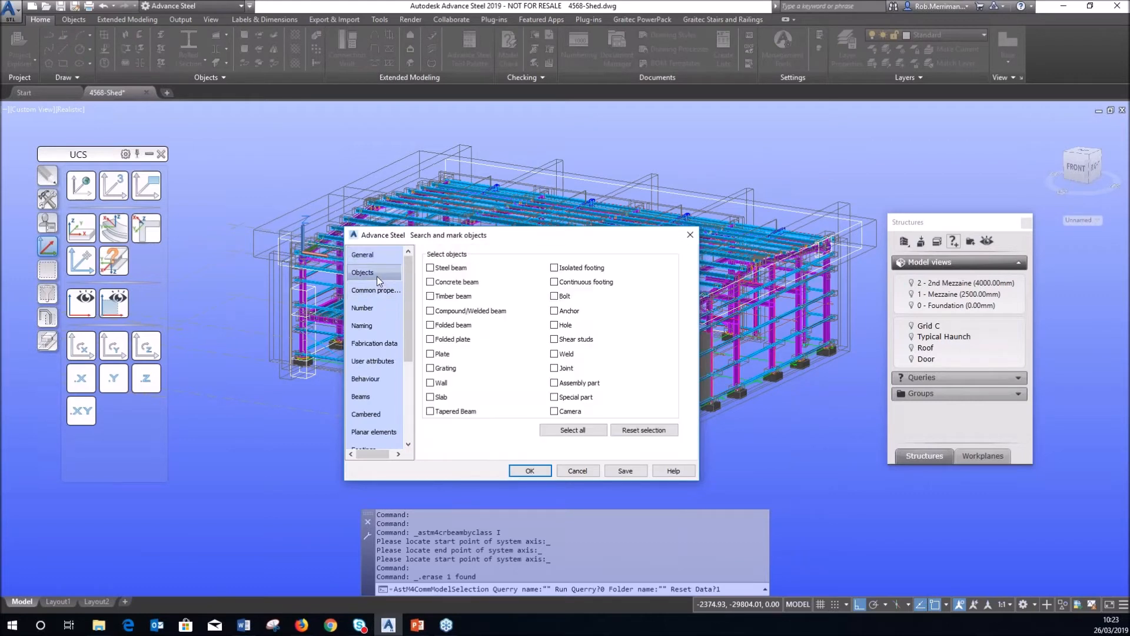
pyautogui.click(447, 269)
pyautogui.click(457, 297)
pyautogui.click(457, 314)
pyautogui.click(459, 326)
pyautogui.click(459, 344)
pyautogui.click(442, 358)
pyautogui.click(452, 372)
pyautogui.click(461, 412)
pyautogui.click(573, 400)
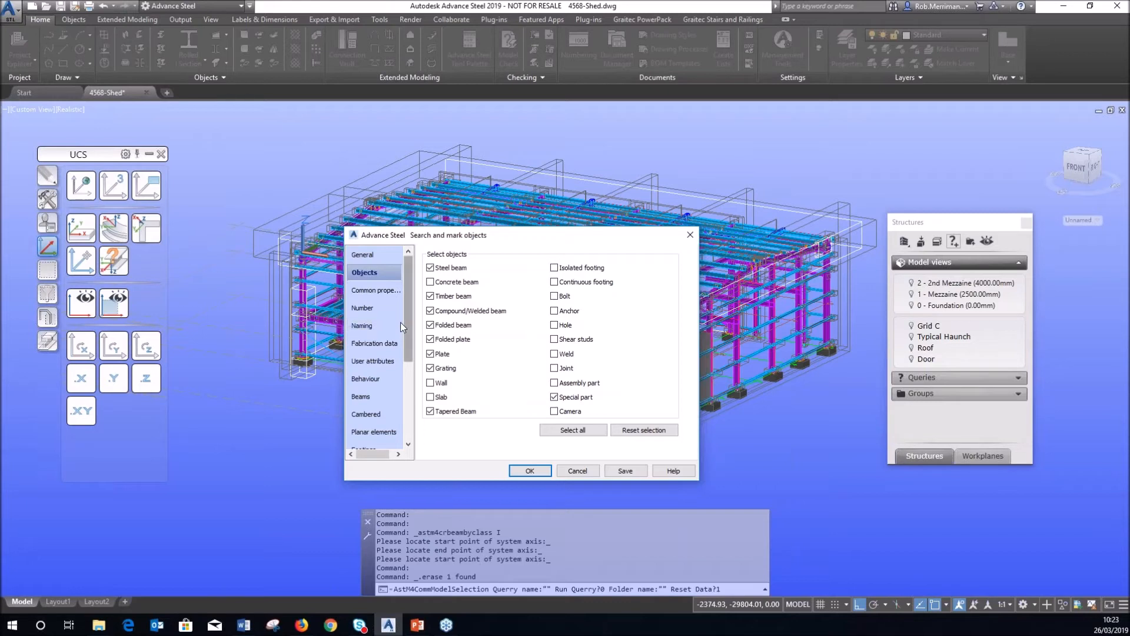
# Set the Naming criterion Model Role to None and run the search, marking 19 steel beams.
pyautogui.click(373, 310)
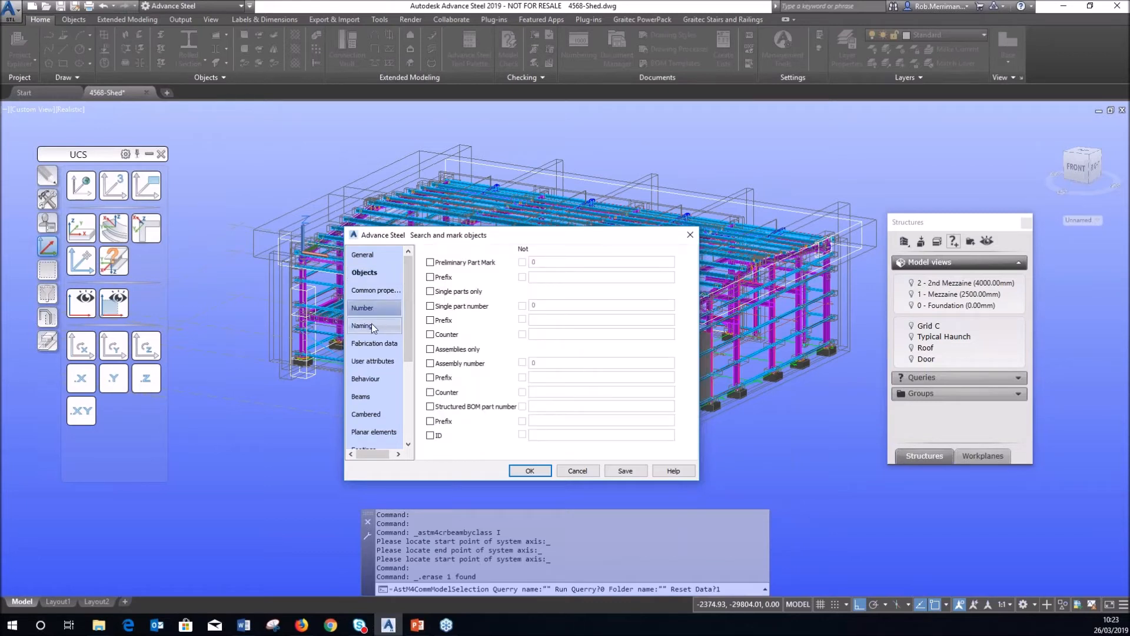
pyautogui.click(374, 292)
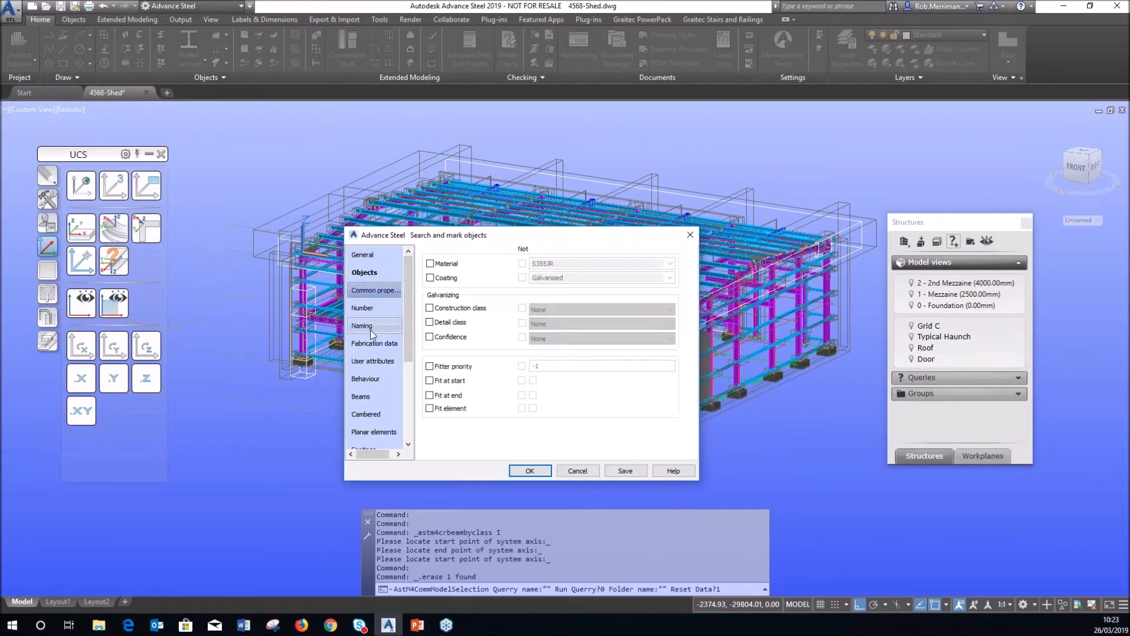
pyautogui.click(370, 328)
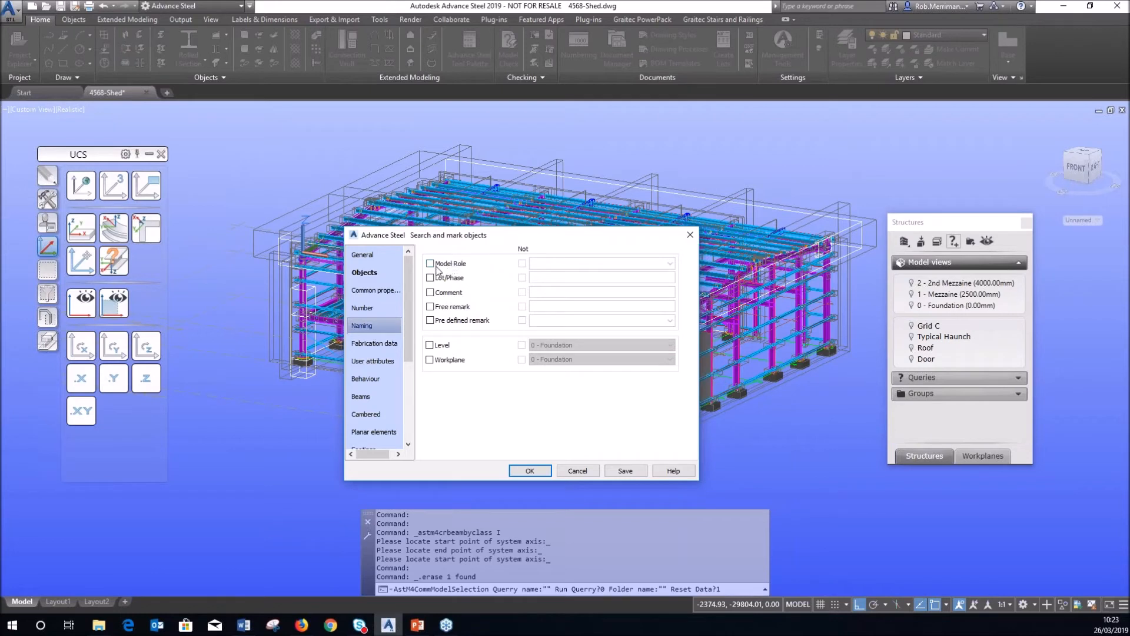
pyautogui.click(432, 264)
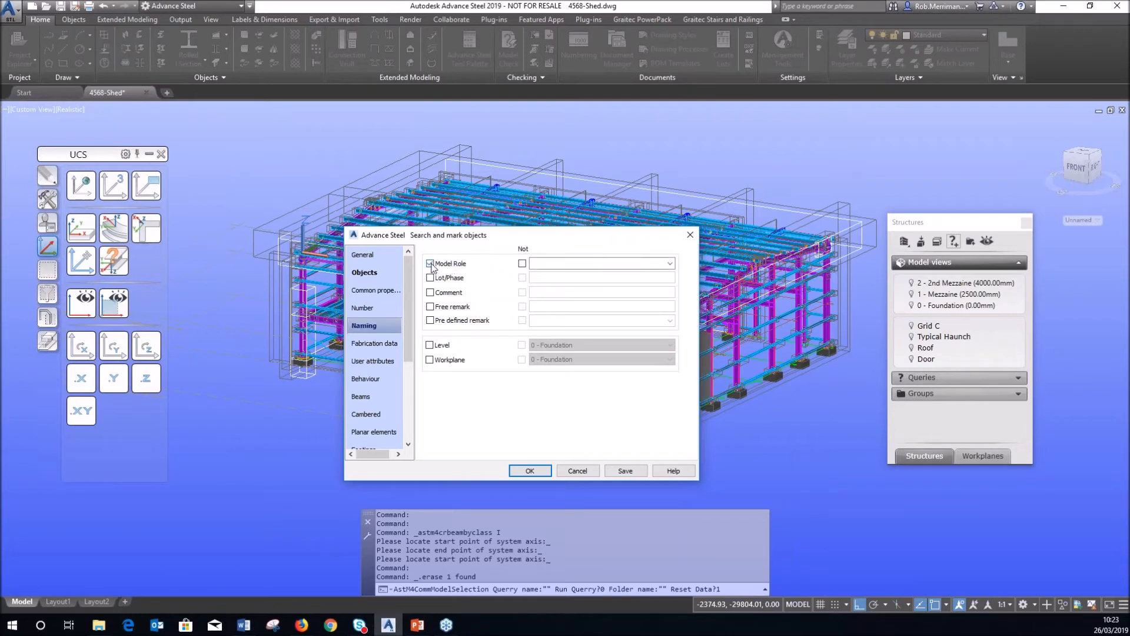
pyautogui.click(556, 263)
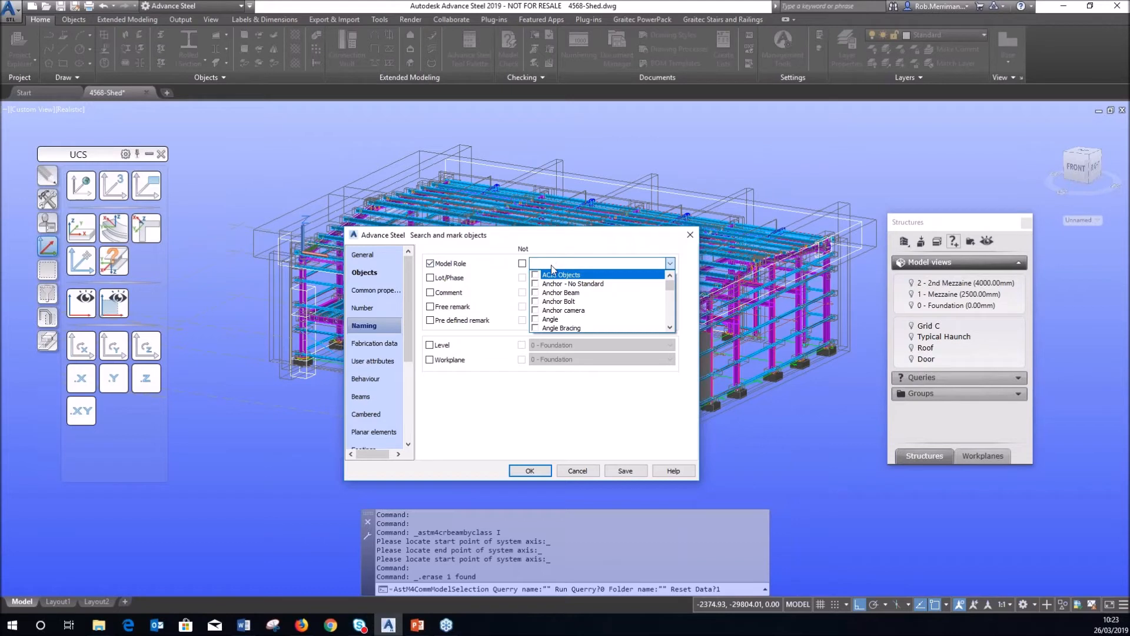
pyautogui.scroll(-10, 595, 312)
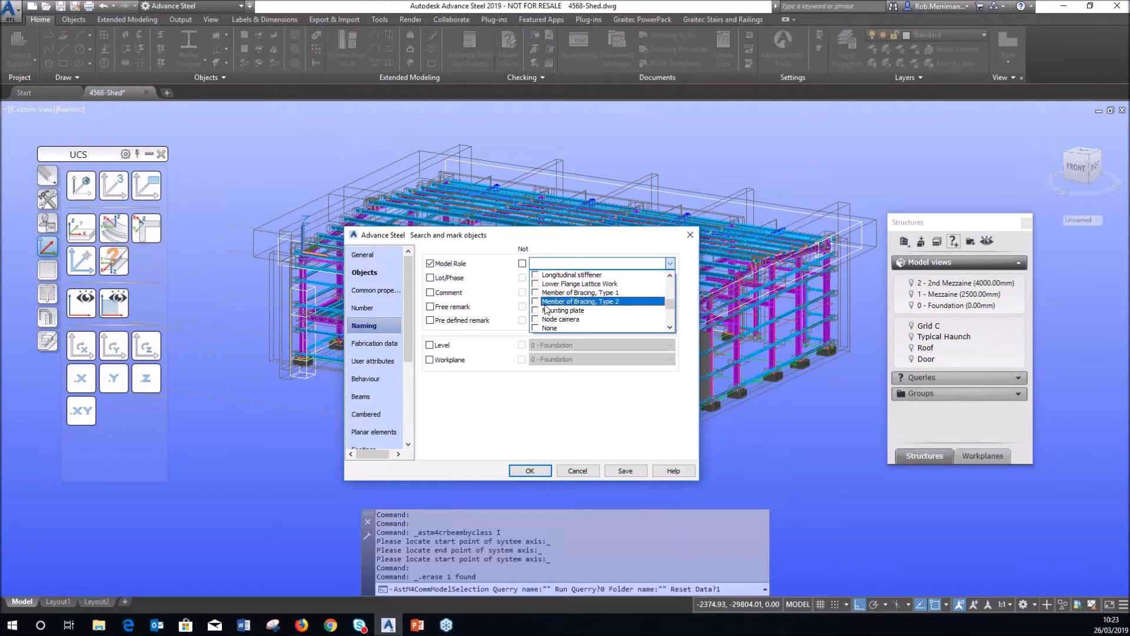
pyautogui.click(542, 328)
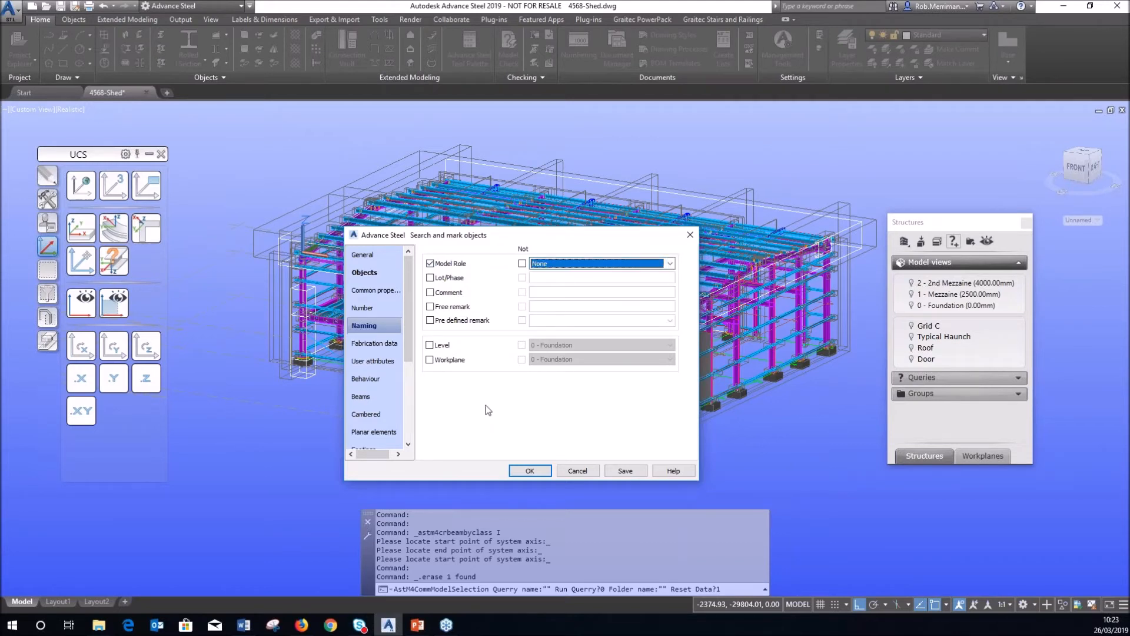
pyautogui.click(521, 470)
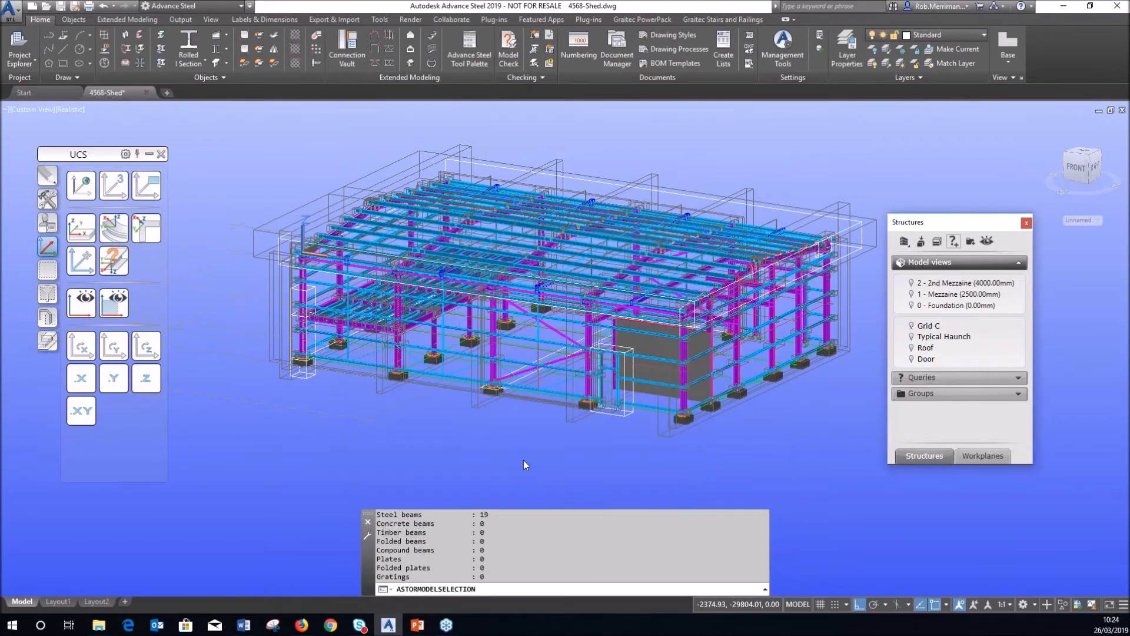
pyautogui.click(48, 269)
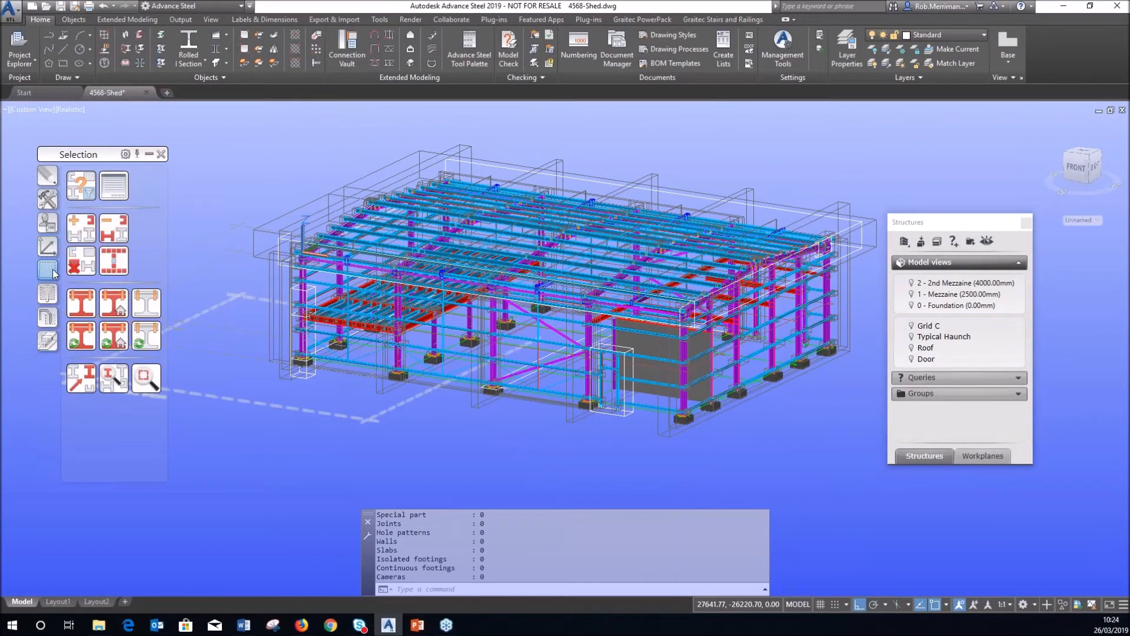
pyautogui.click(112, 259)
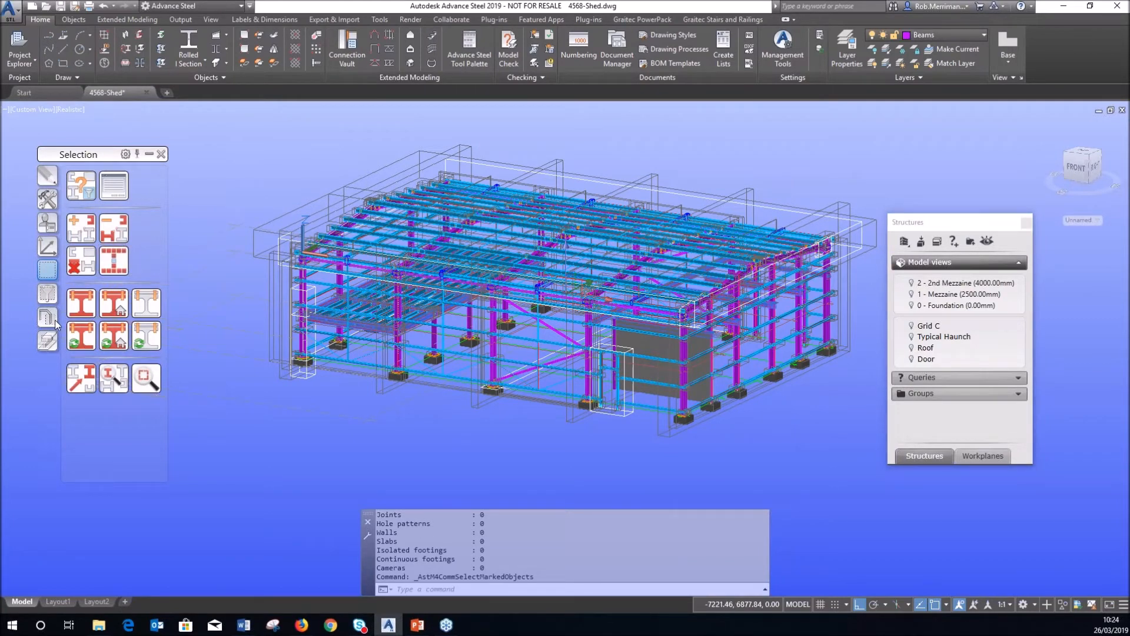
pyautogui.click(55, 320)
pyautogui.click(87, 371)
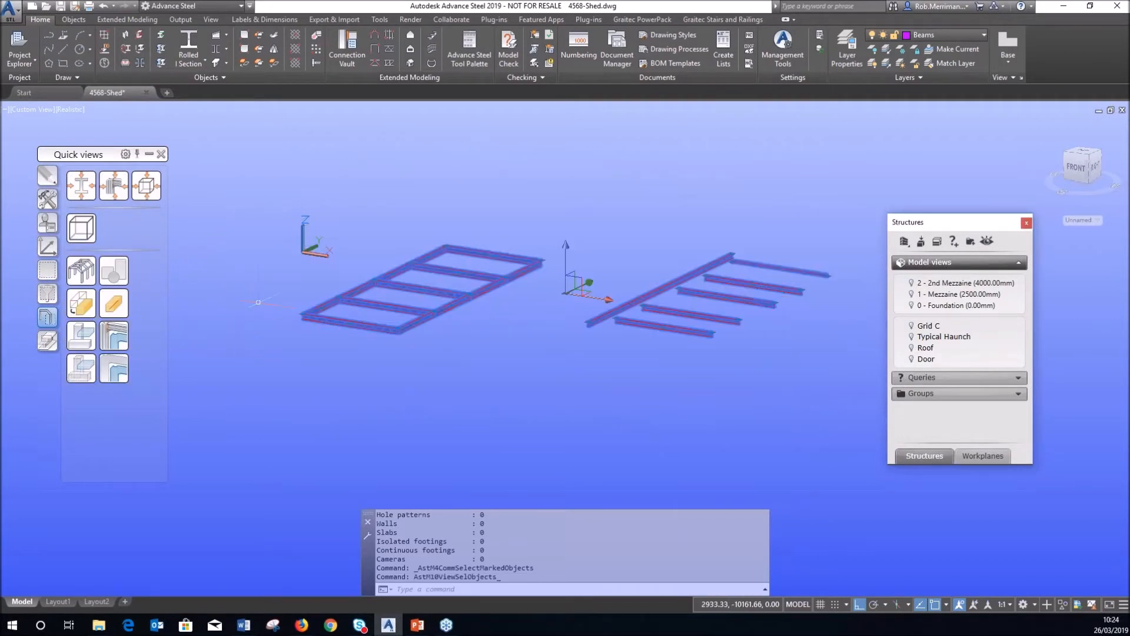
pyautogui.press('Escape')
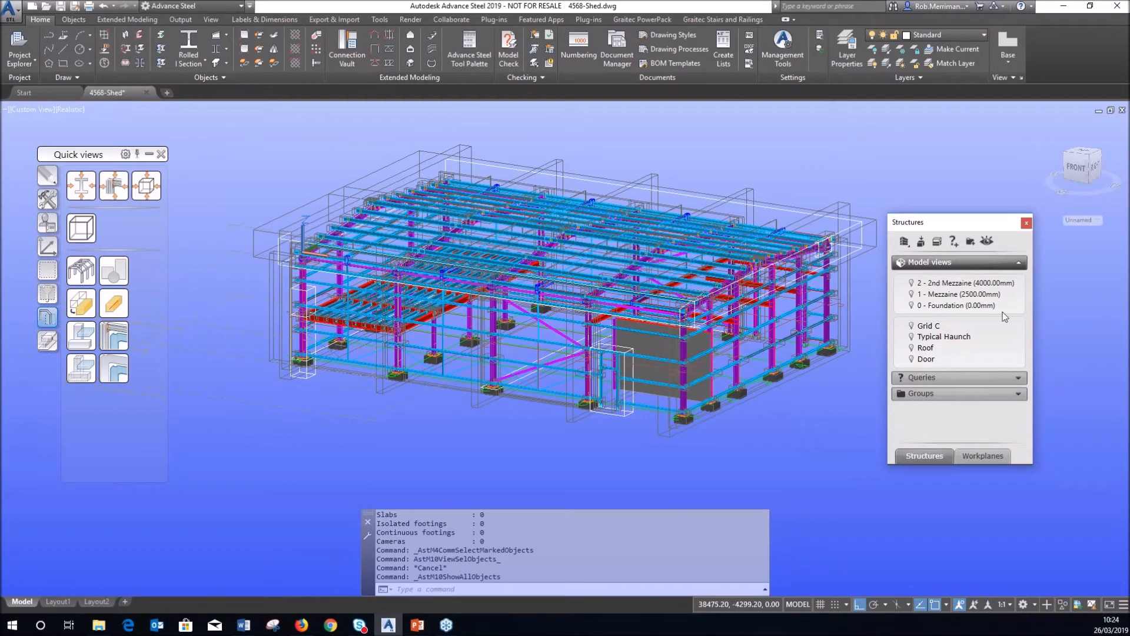
pyautogui.click(954, 242)
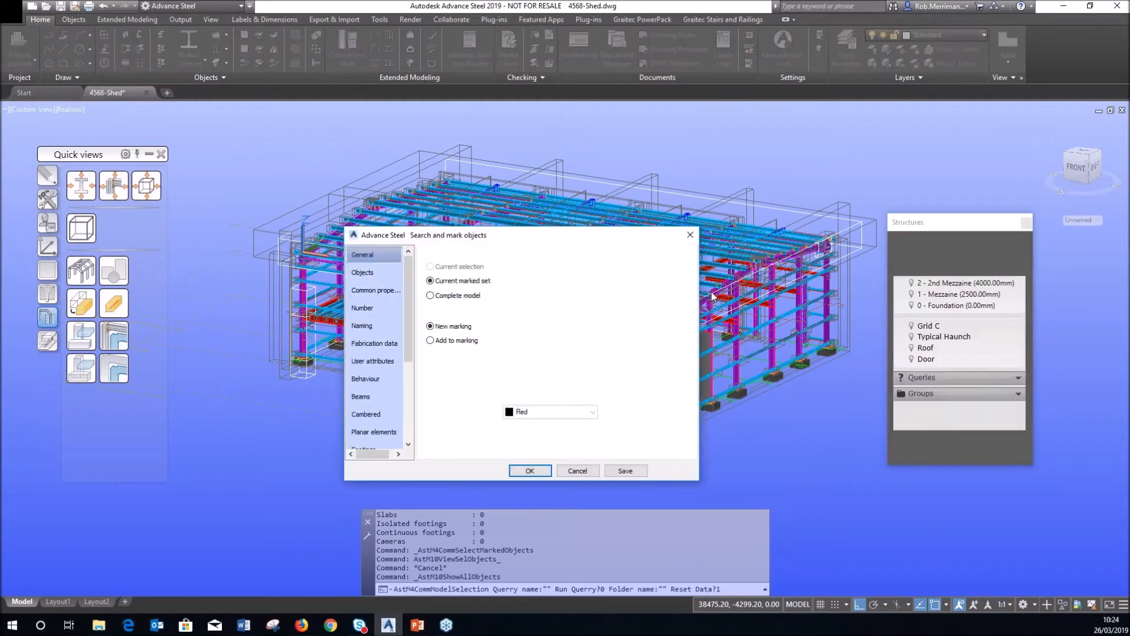
# Tick steel, timber, compound, folded and tapered beams, folded plates, plates and gratings as object types.
pyautogui.click(386, 278)
pyautogui.click(445, 268)
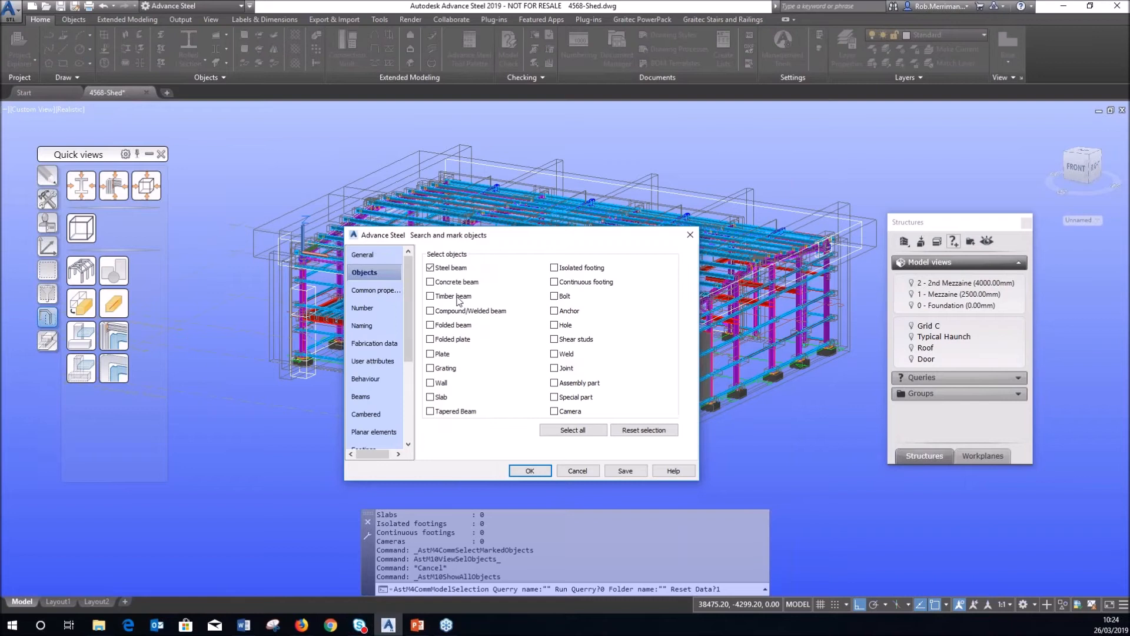
pyautogui.click(457, 296)
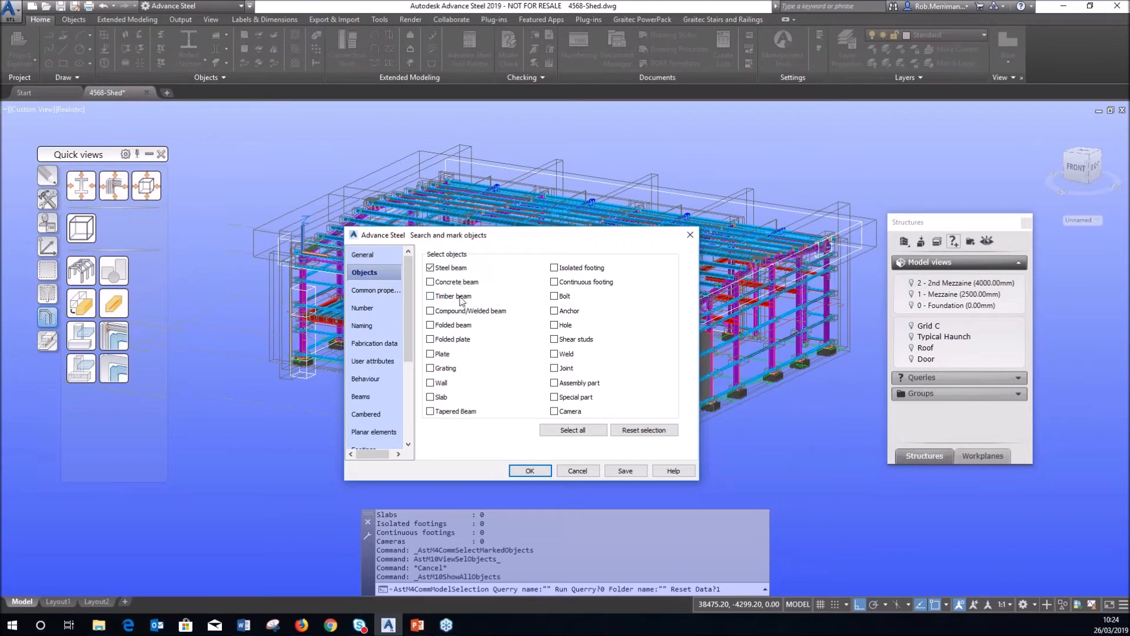
pyautogui.click(459, 312)
pyautogui.click(456, 327)
pyautogui.click(471, 338)
pyautogui.click(445, 356)
pyautogui.click(448, 369)
pyautogui.click(450, 413)
# Set the Naming criterion Model Role to None.
pyautogui.click(377, 290)
pyautogui.click(382, 307)
pyautogui.click(384, 324)
pyautogui.click(458, 265)
pyautogui.click(541, 263)
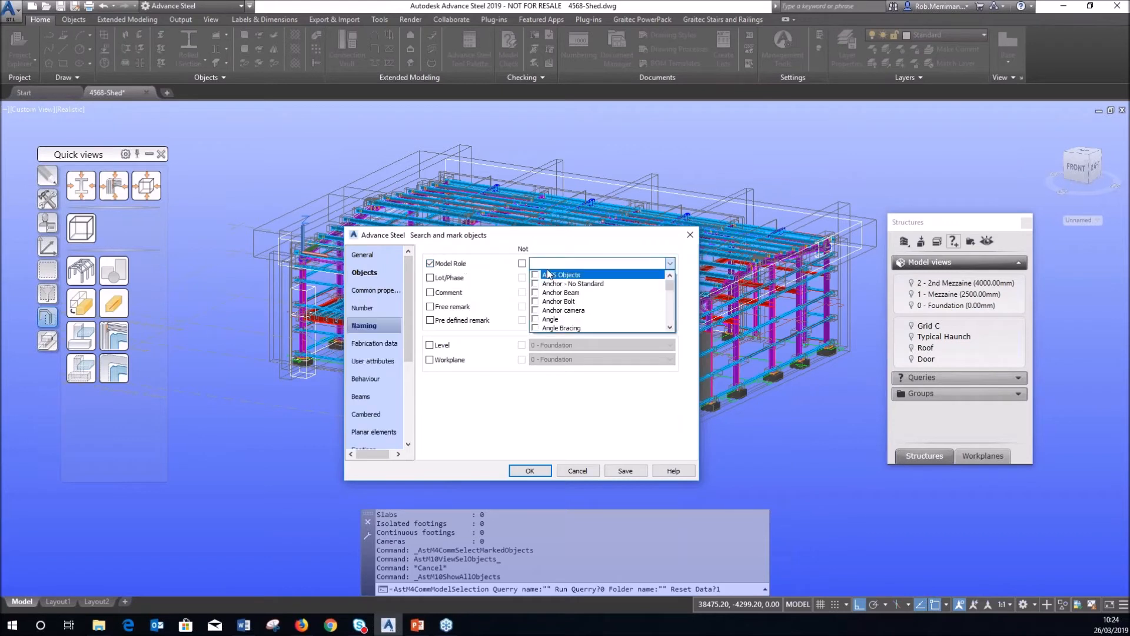
pyautogui.press('n')
pyautogui.click(536, 328)
pyautogui.scroll(-10, 538, 331)
pyautogui.click(625, 470)
# Save the search as the query 'Model role = None' and close the dialog without running it.
pyautogui.click(625, 470)
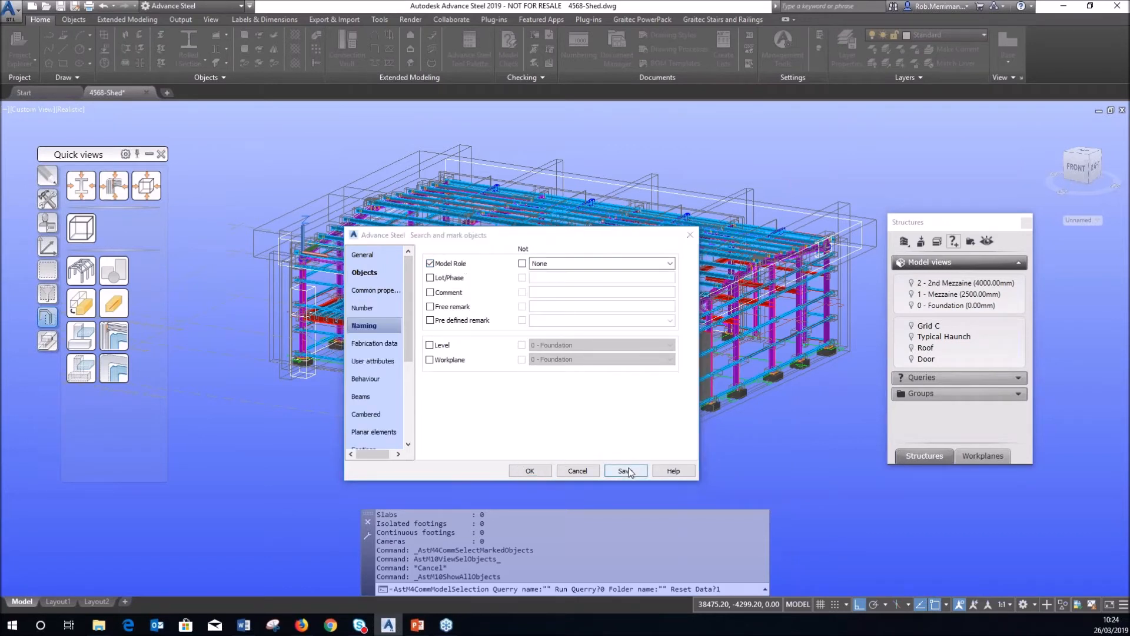
pyautogui.write('mODE')
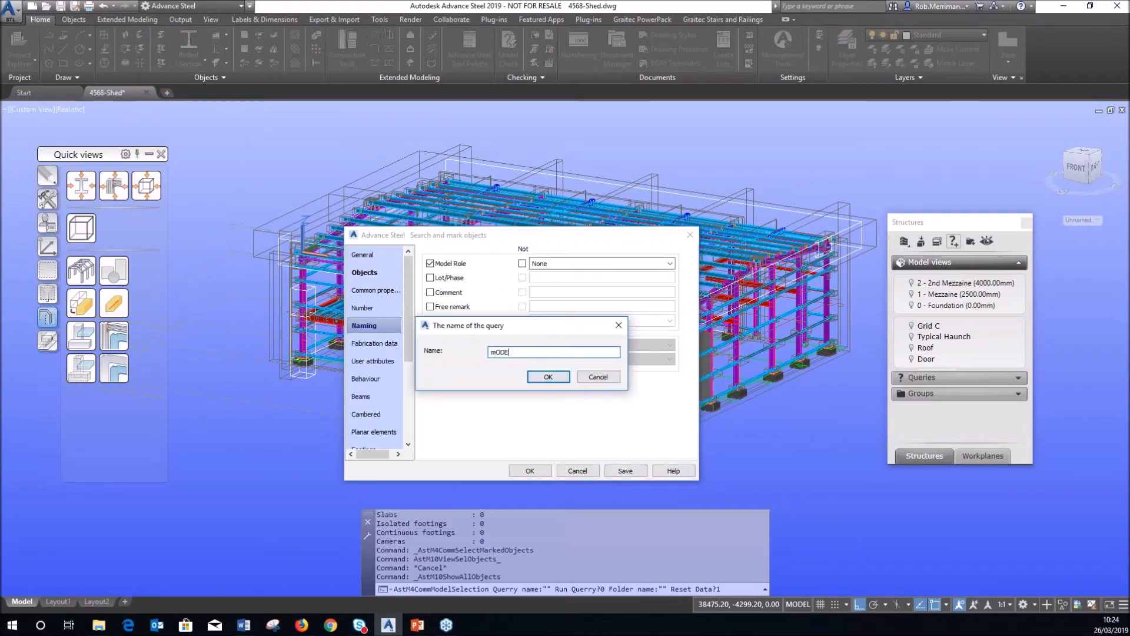
pyautogui.press('BackSpace')
pyautogui.press('BackSpace')
pyautogui.press('BackSpace')
pyautogui.press('BackSpace')
pyautogui.write('Model role = None')
pyautogui.click(564, 380)
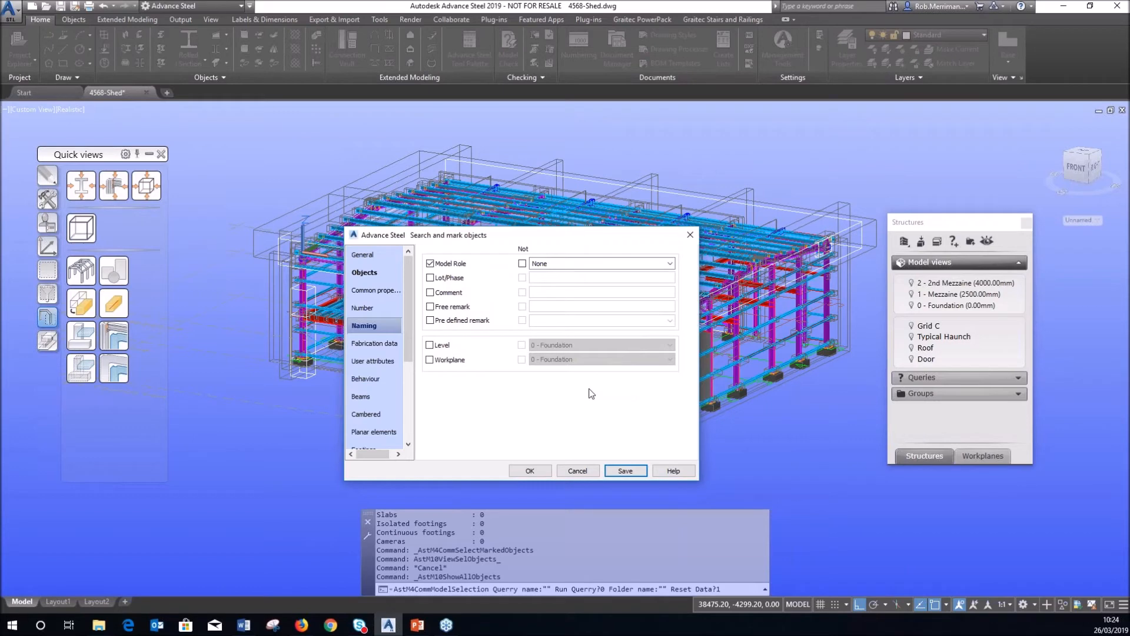
pyautogui.click(573, 472)
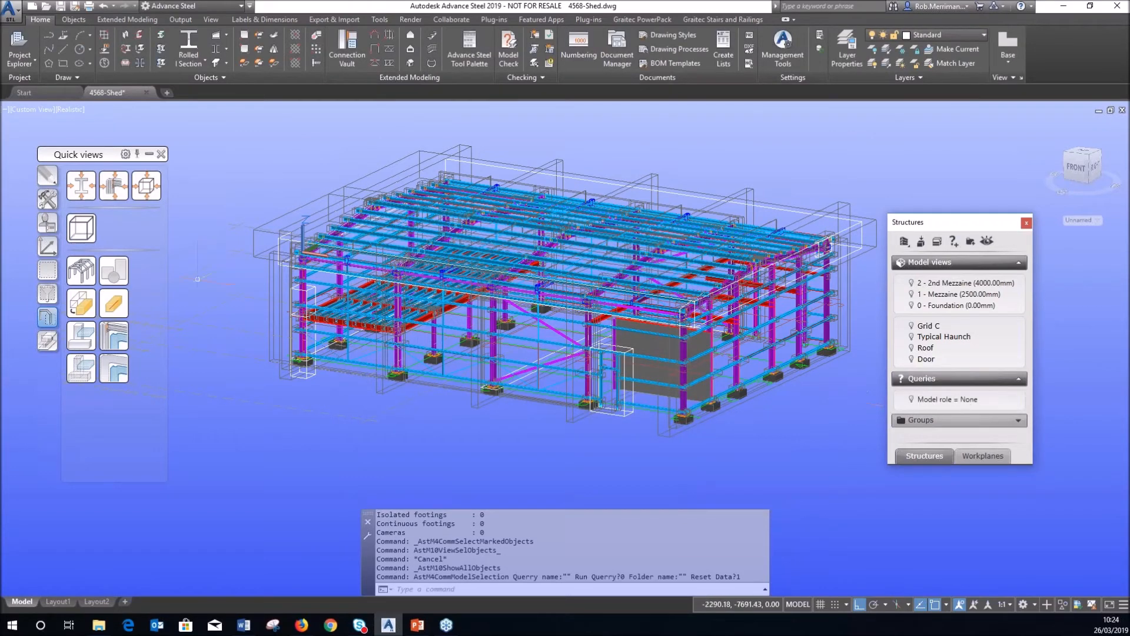
# Unmark the beams, show only no-model-role parts, and select just the 19 beams.
pyautogui.click(51, 265)
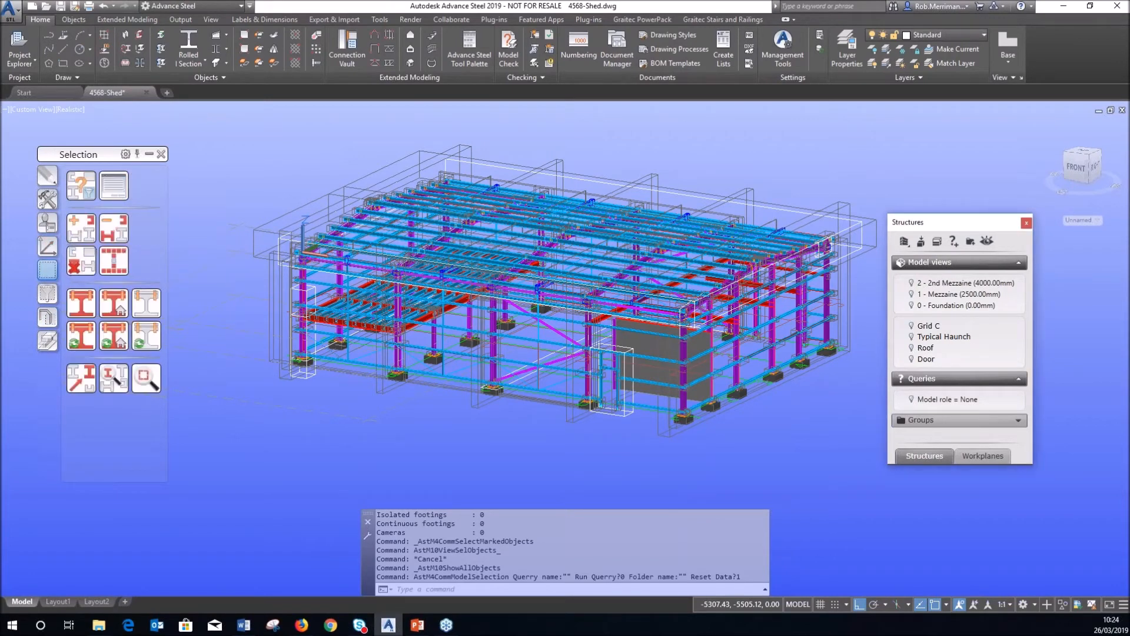
pyautogui.click(81, 262)
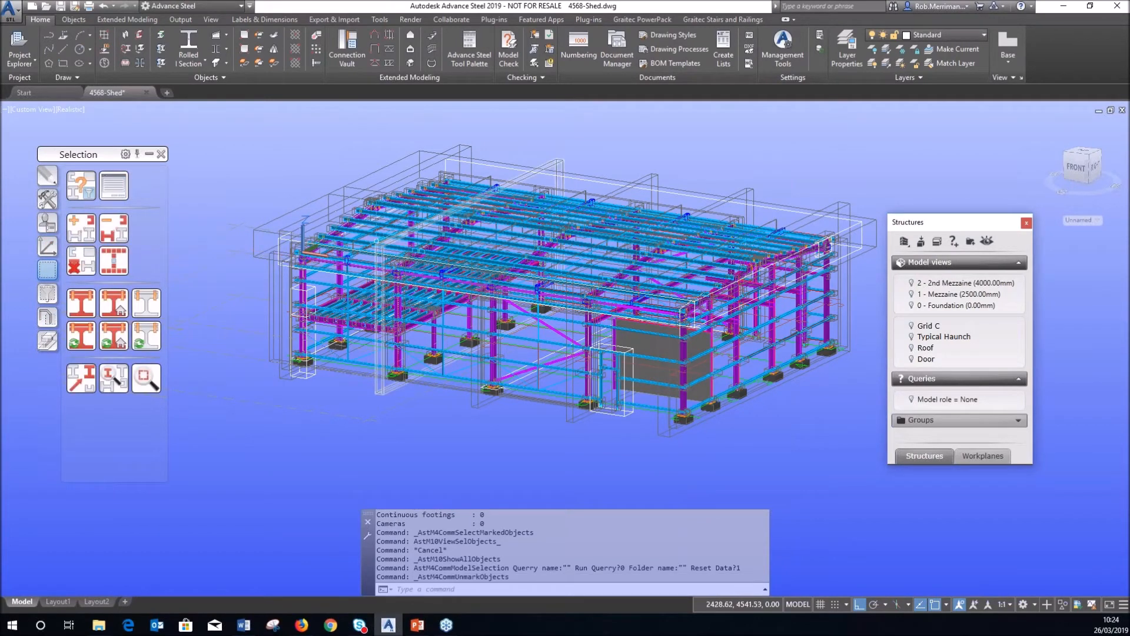
pyautogui.click(912, 402)
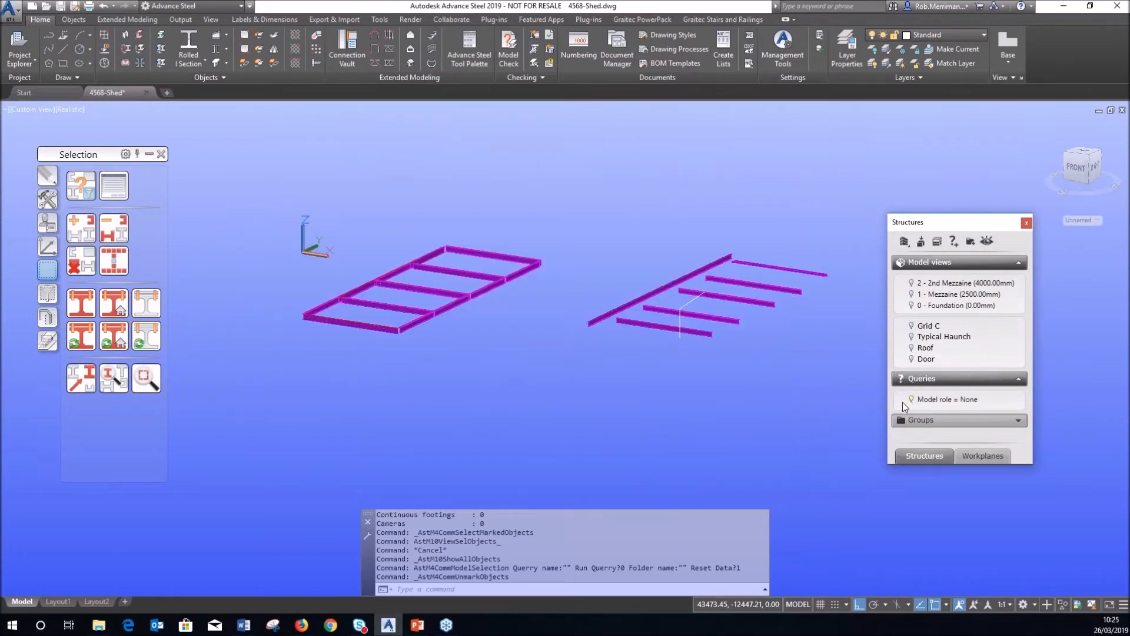
pyautogui.click(278, 192)
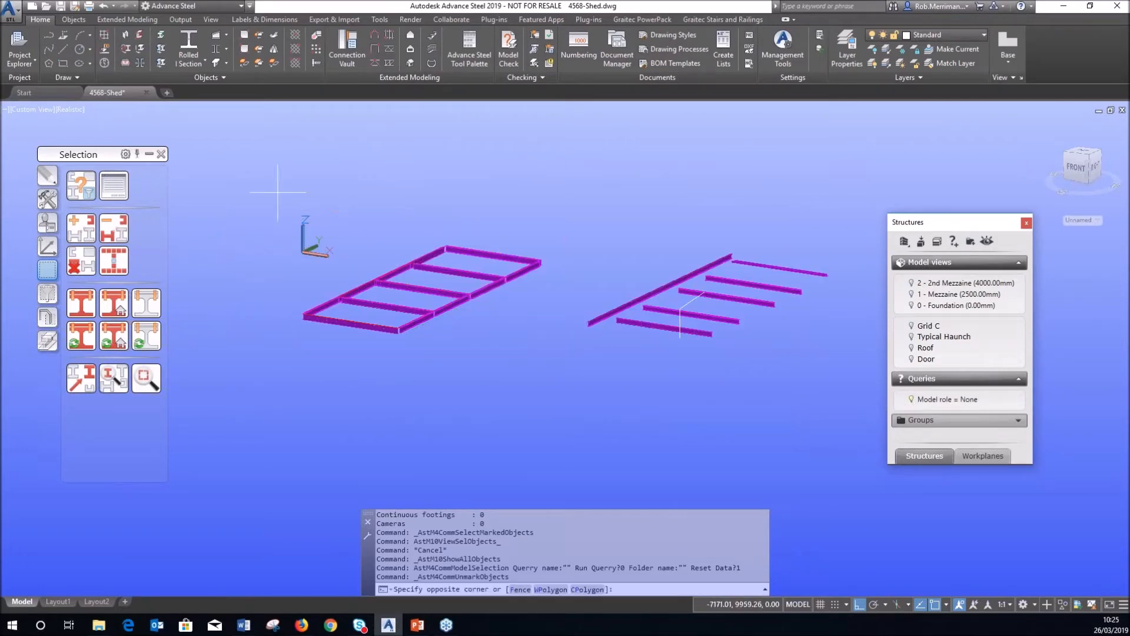
pyautogui.click(826, 396)
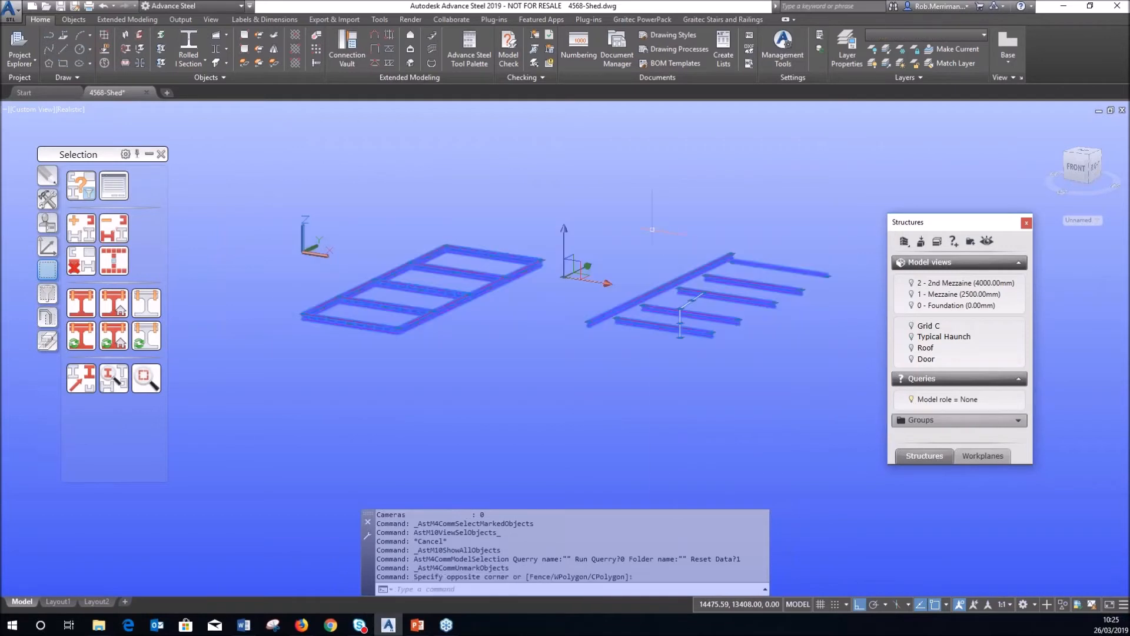
pyautogui.rightClick(714, 403)
pyautogui.click(53, 290)
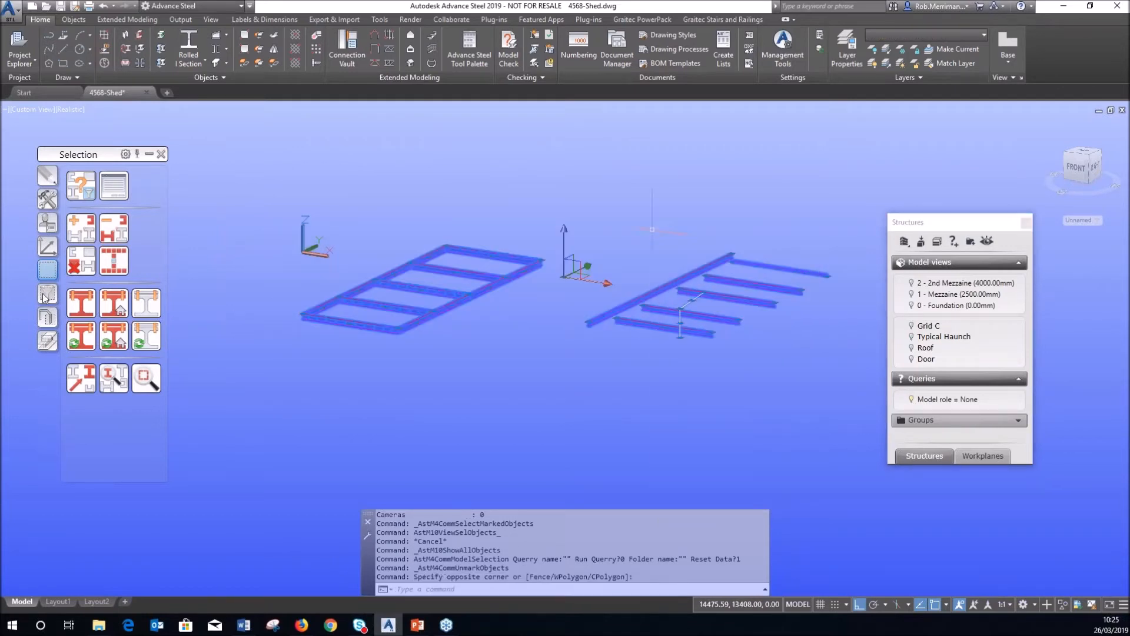
pyautogui.click(82, 271)
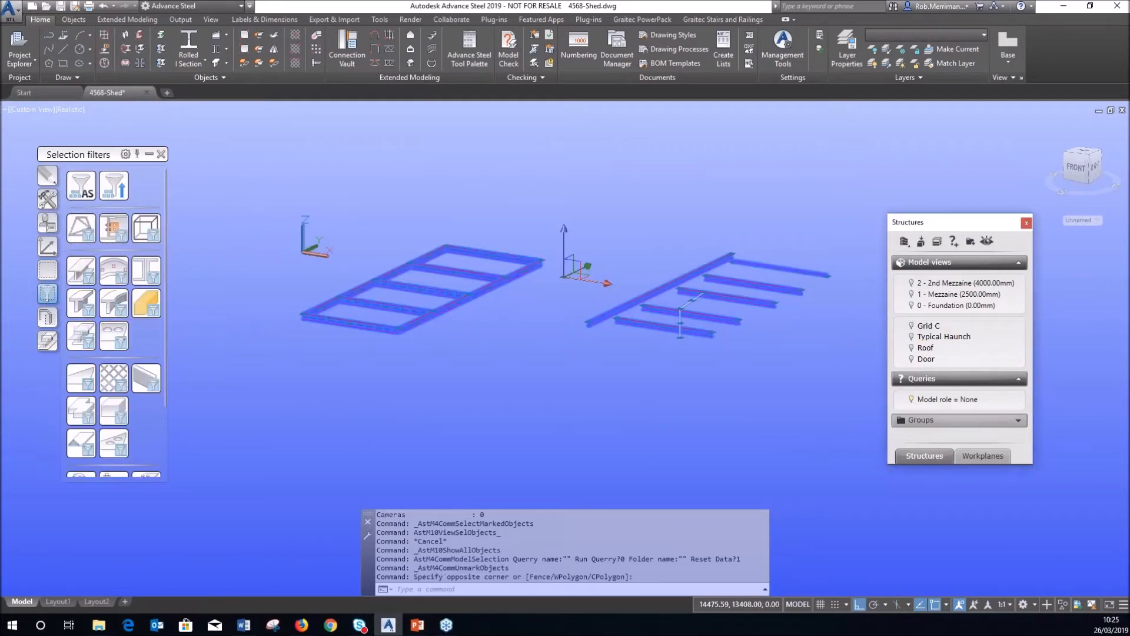
# Check the 19 beams' Model Role under Advance Properties > Naming.
pyautogui.rightClick(382, 198)
pyautogui.click(453, 377)
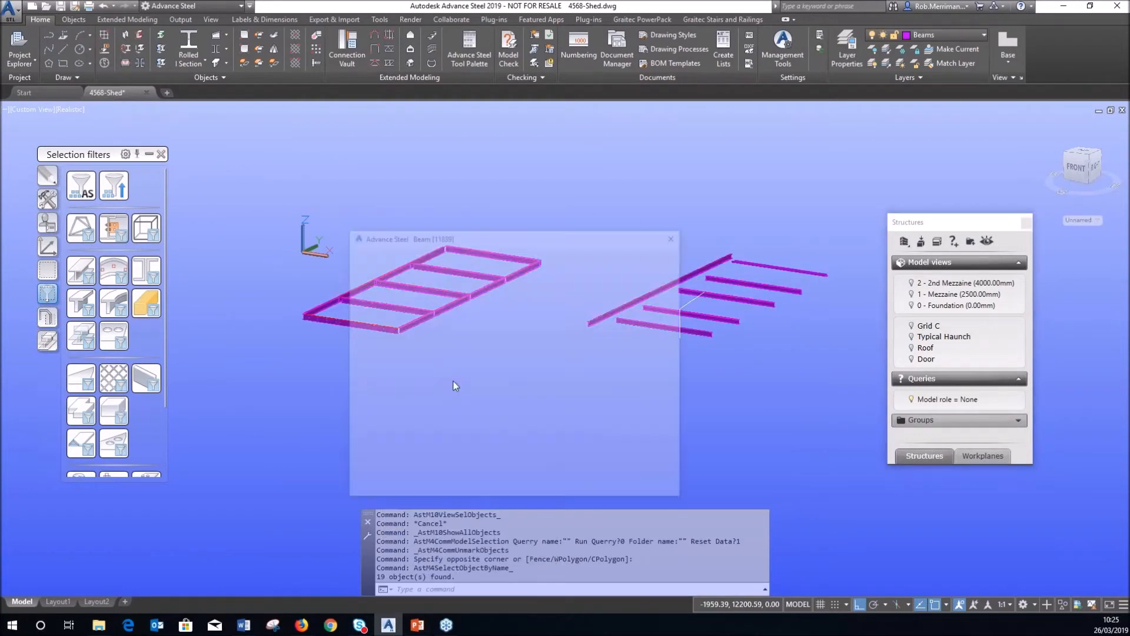
pyautogui.click(377, 291)
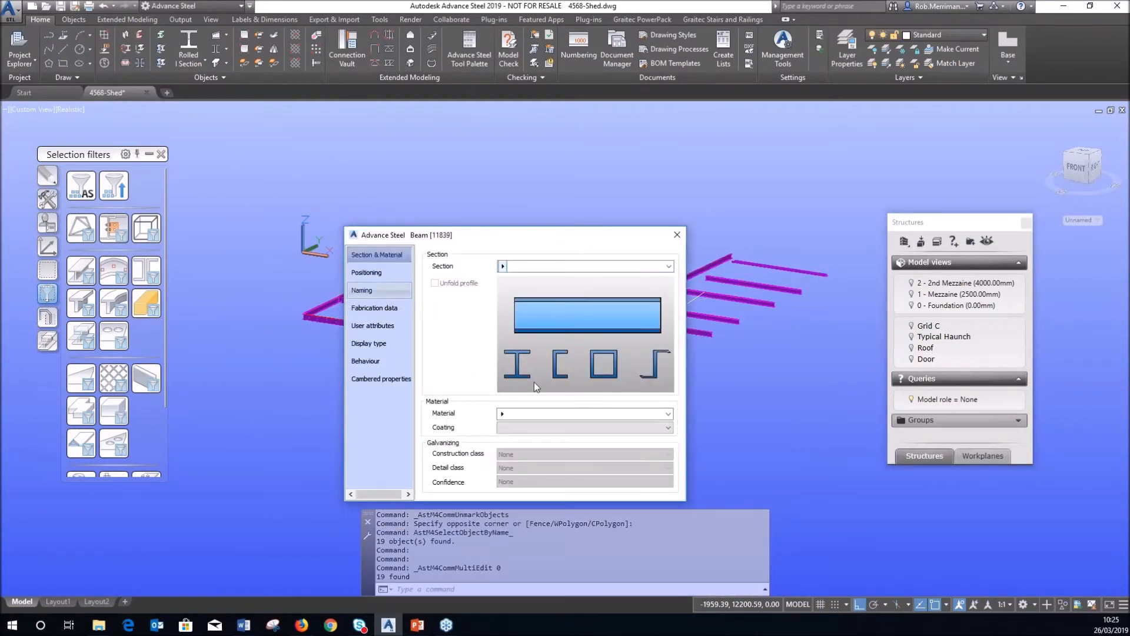
pyautogui.click(568, 407)
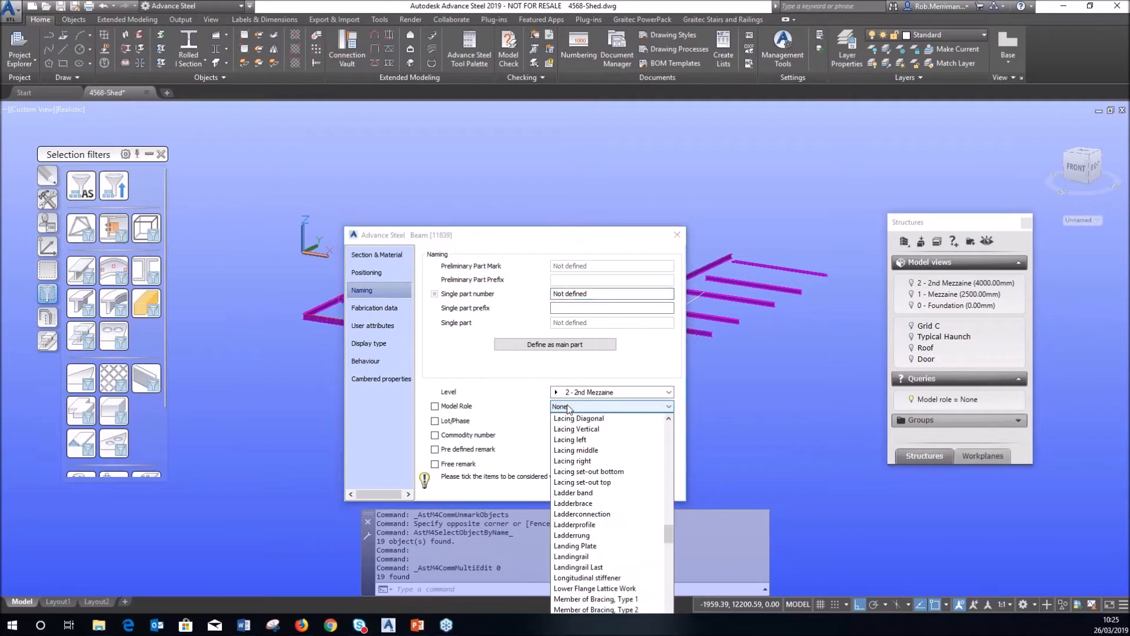
pyautogui.press('Escape')
pyautogui.press('Escape')
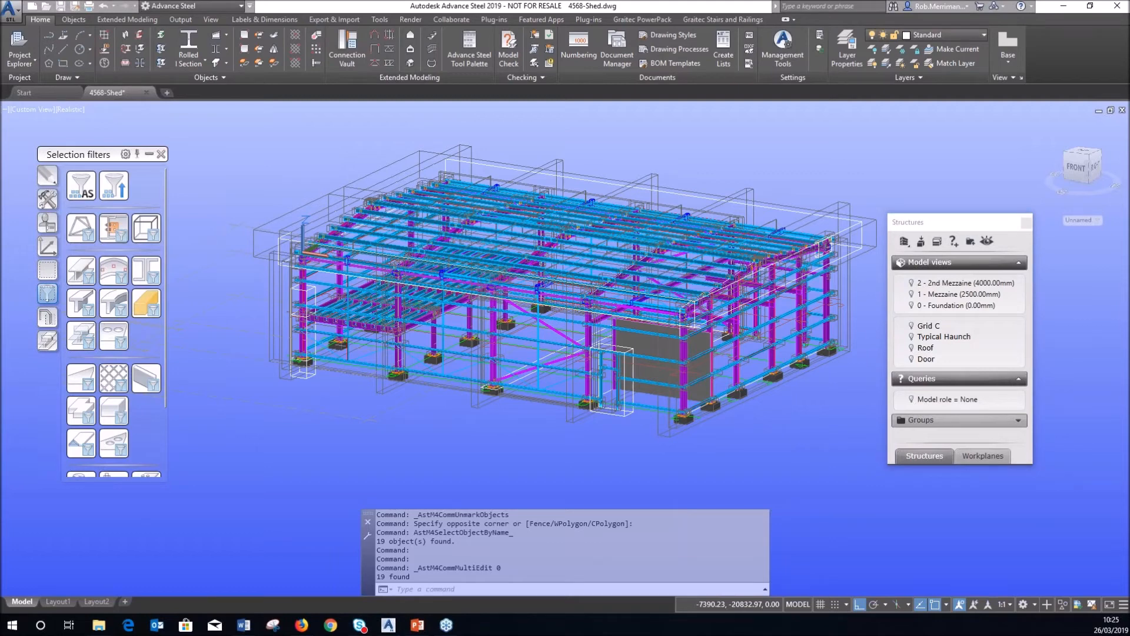
# Toggle the 'Model role = None' query off to restore the full shed, then start a new query.
pyautogui.click(911, 400)
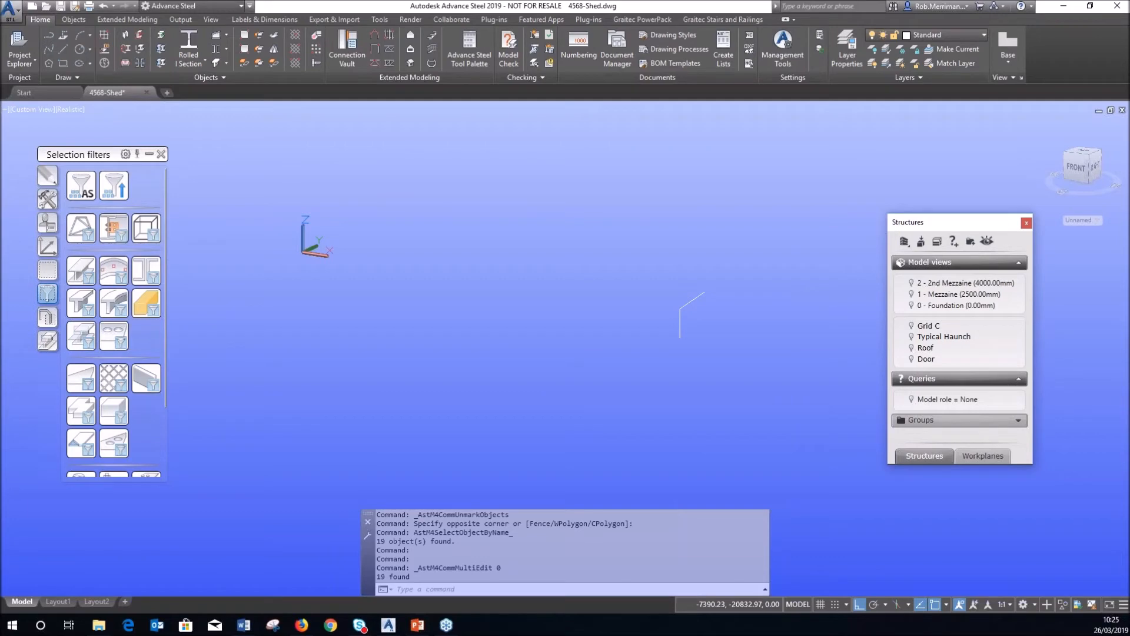
pyautogui.click(911, 400)
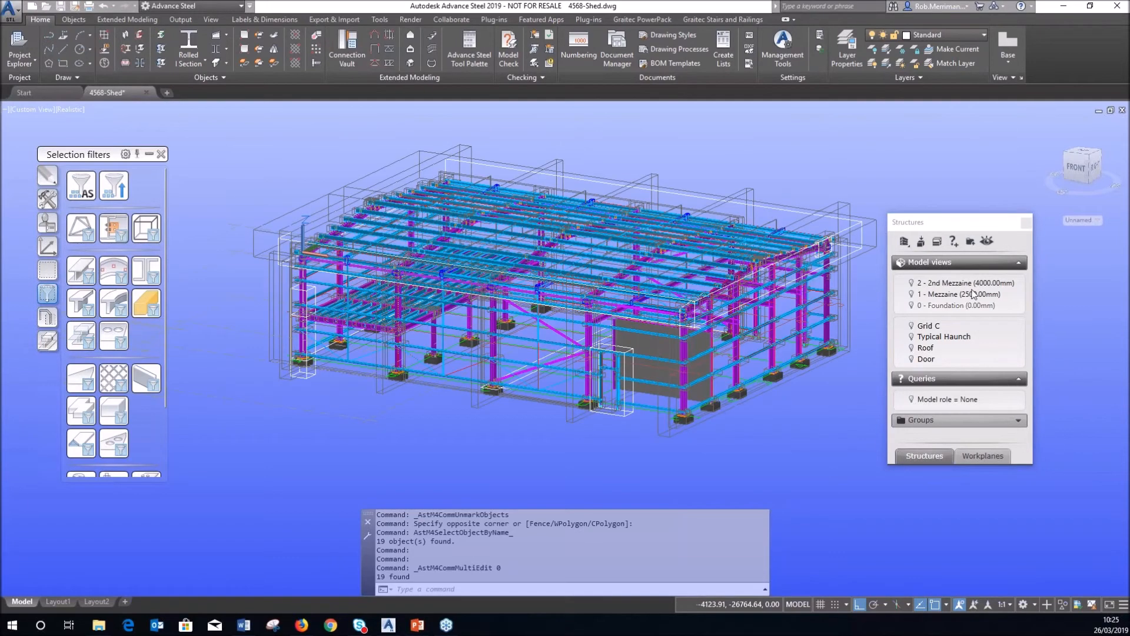
pyautogui.click(954, 242)
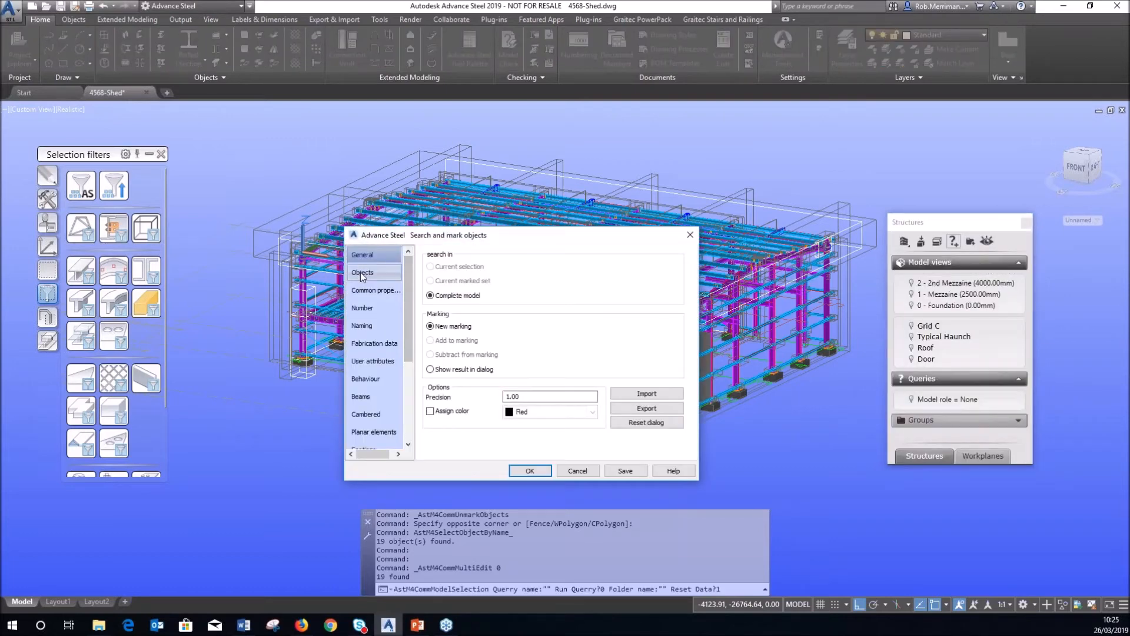
# Search steel, compound and tapered beams whose material is Not S355JR.
pyautogui.click(361, 272)
pyautogui.click(453, 268)
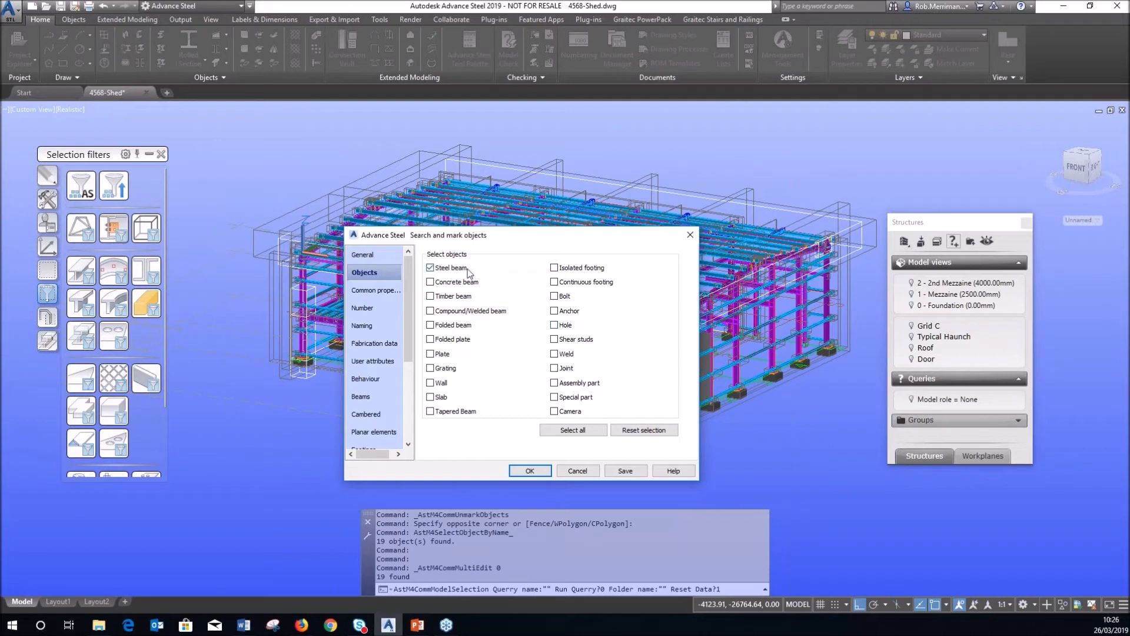
pyautogui.click(475, 311)
pyautogui.click(454, 411)
pyautogui.click(377, 290)
pyautogui.click(451, 266)
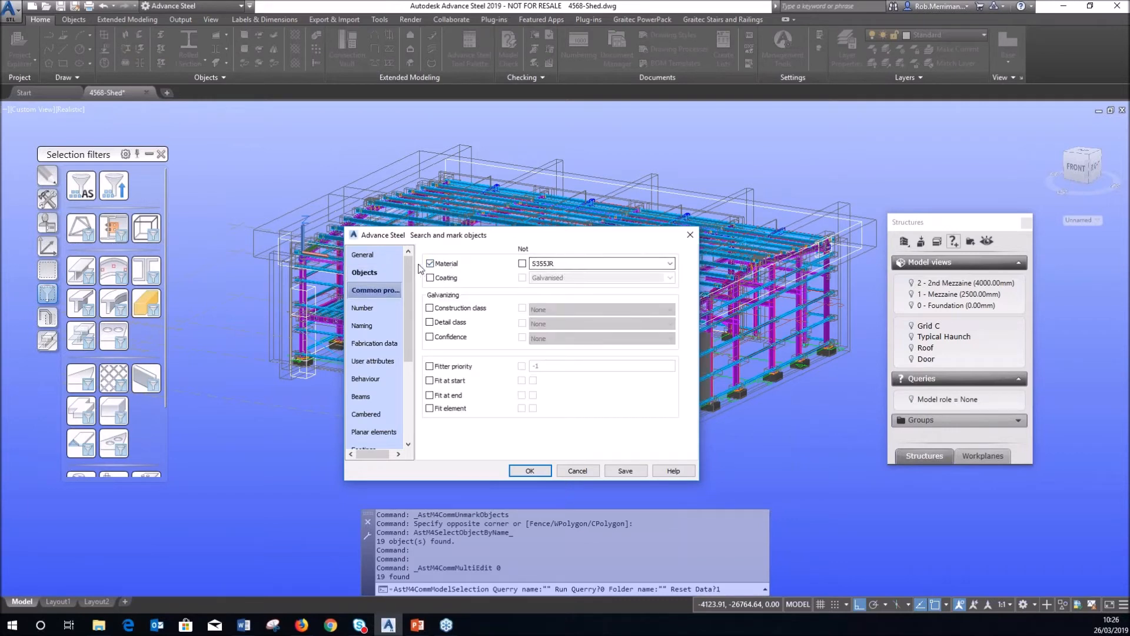
pyautogui.click(522, 263)
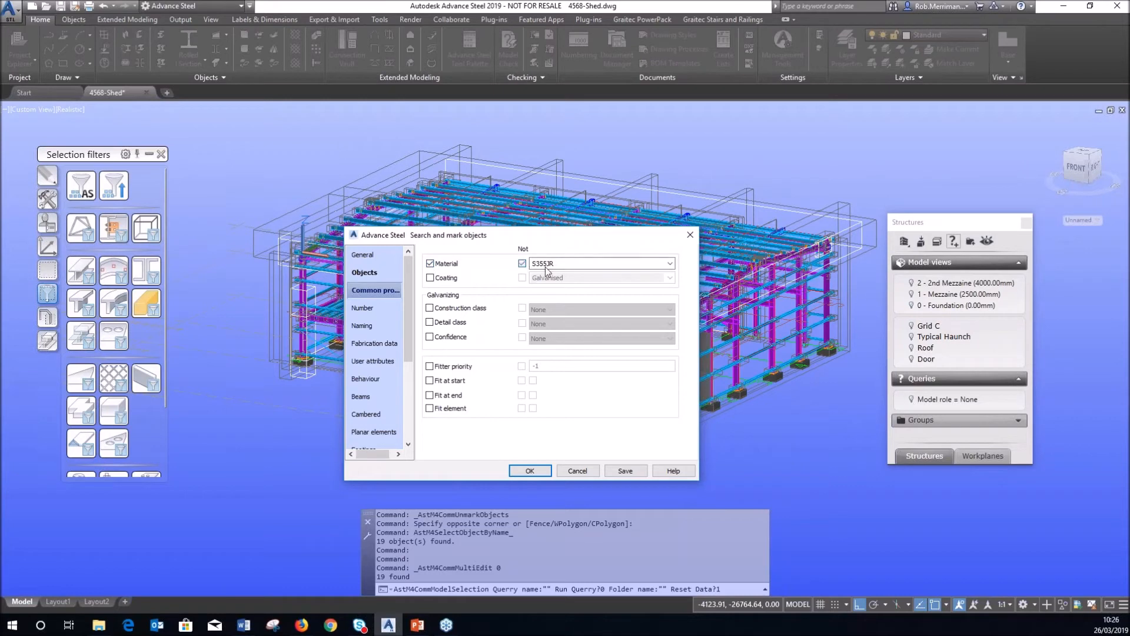
# Save the search as query 'Beam NOT S355JR' and switch it on to show its members.
pyautogui.click(625, 472)
pyautogui.write('Beam NOT S355JR')
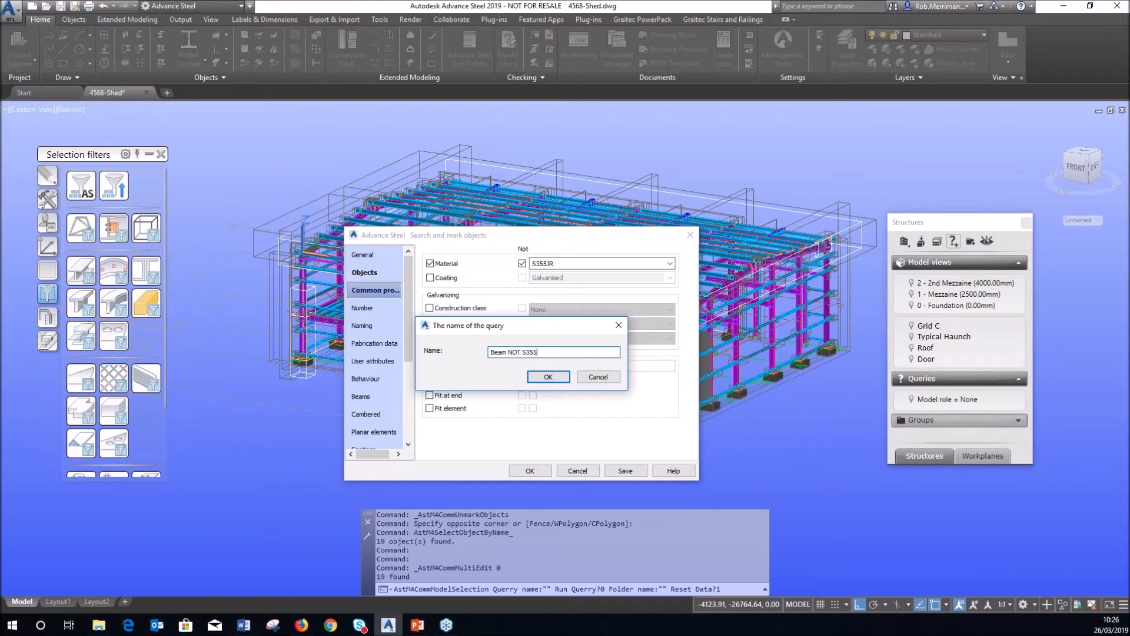
pyautogui.click(560, 374)
pyautogui.click(591, 471)
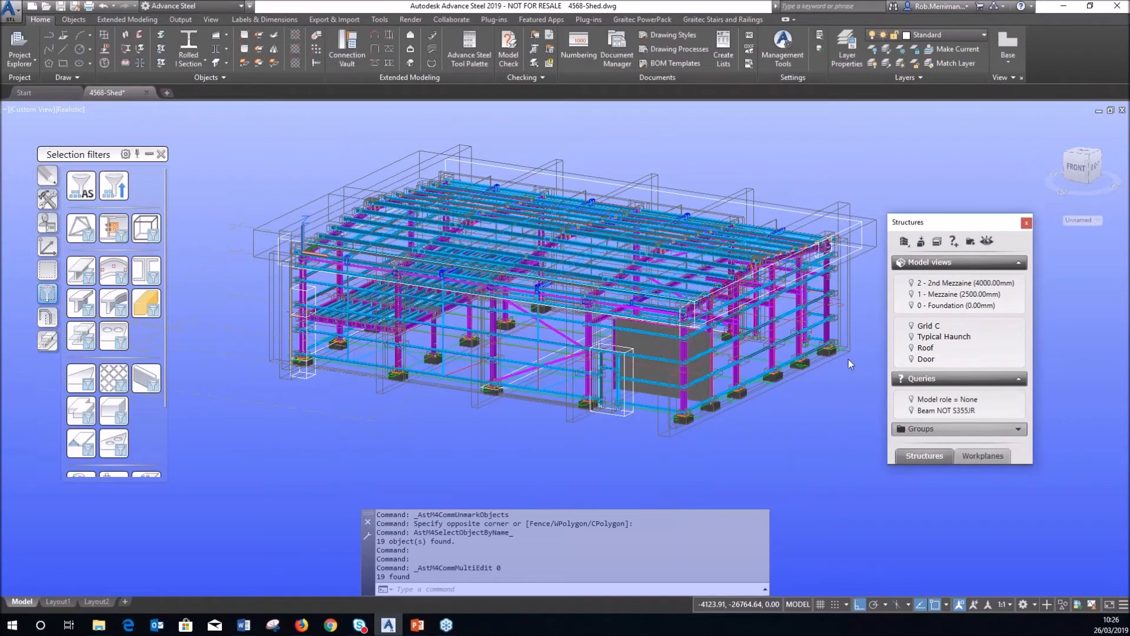
pyautogui.click(911, 411)
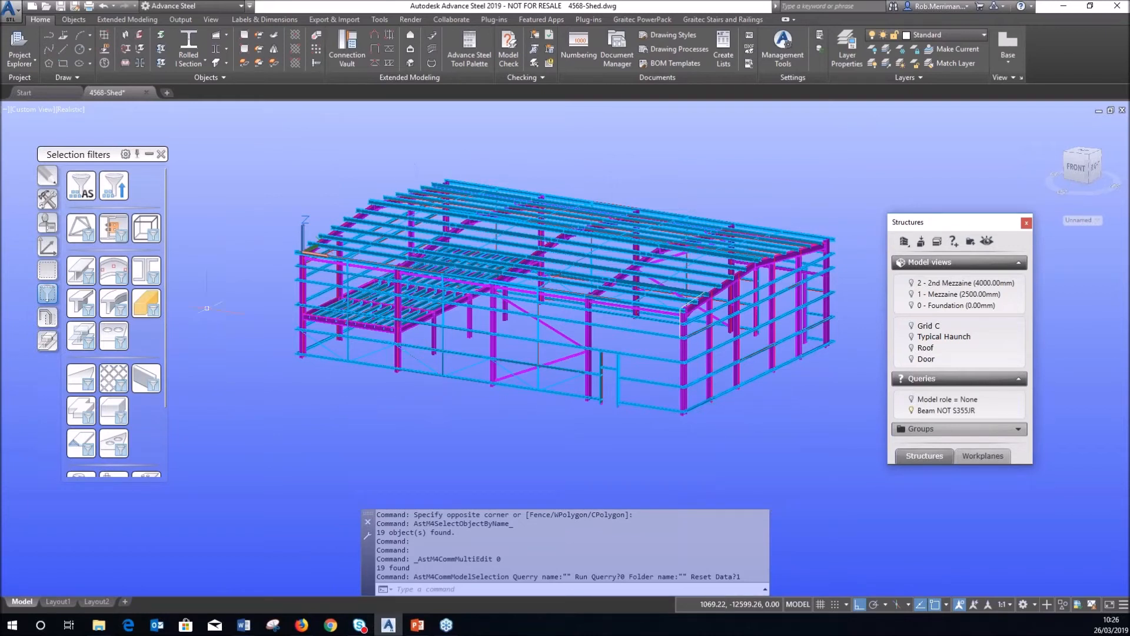
# Select all cold-rolled members in the model with Select cold rolled members, finding 705.
pyautogui.click(47, 200)
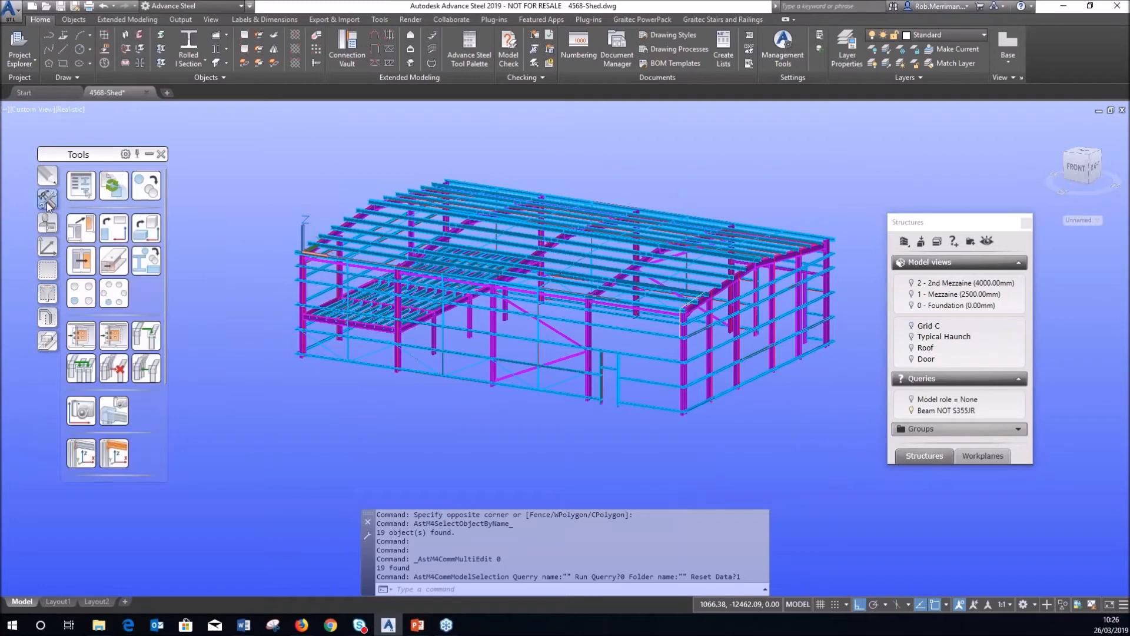
pyautogui.scroll(-3, 110, 304)
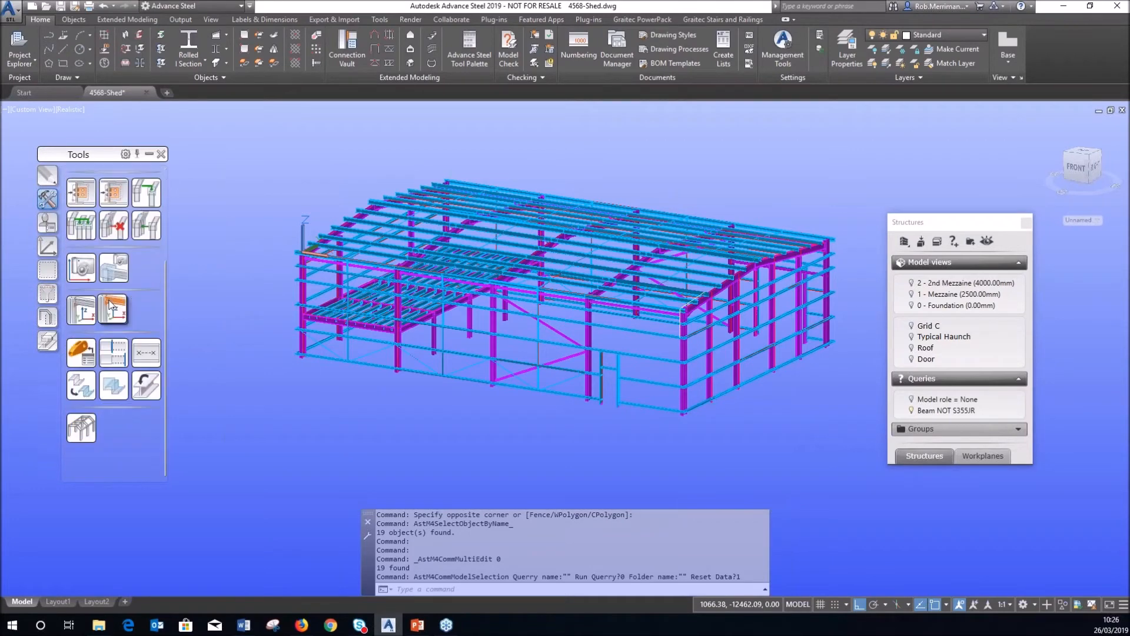
pyautogui.click(110, 386)
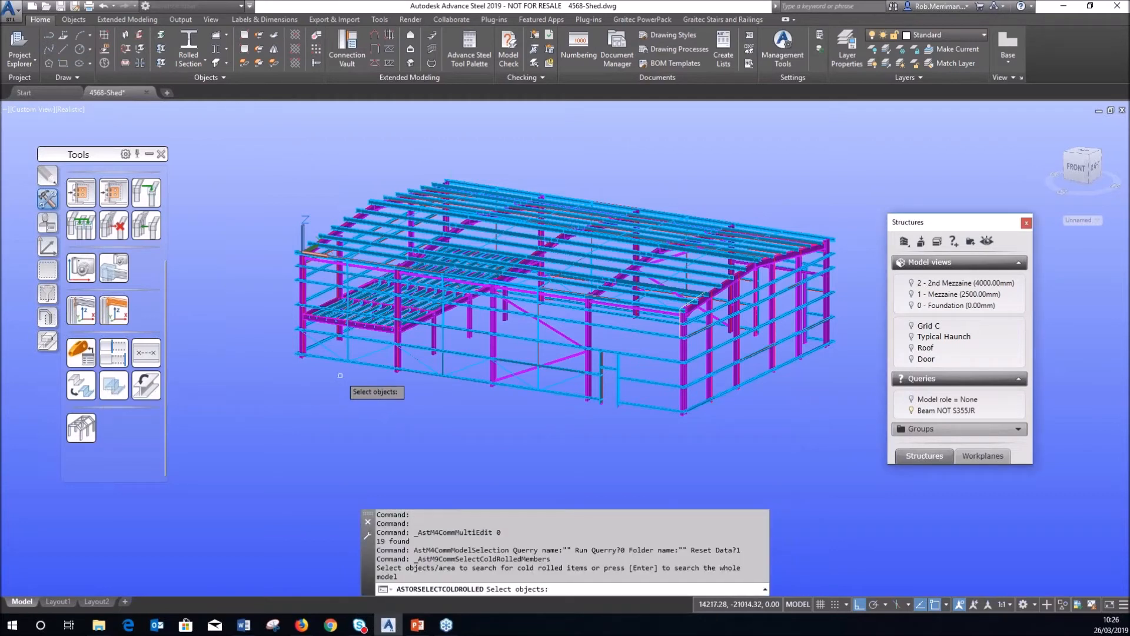
pyautogui.click(237, 139)
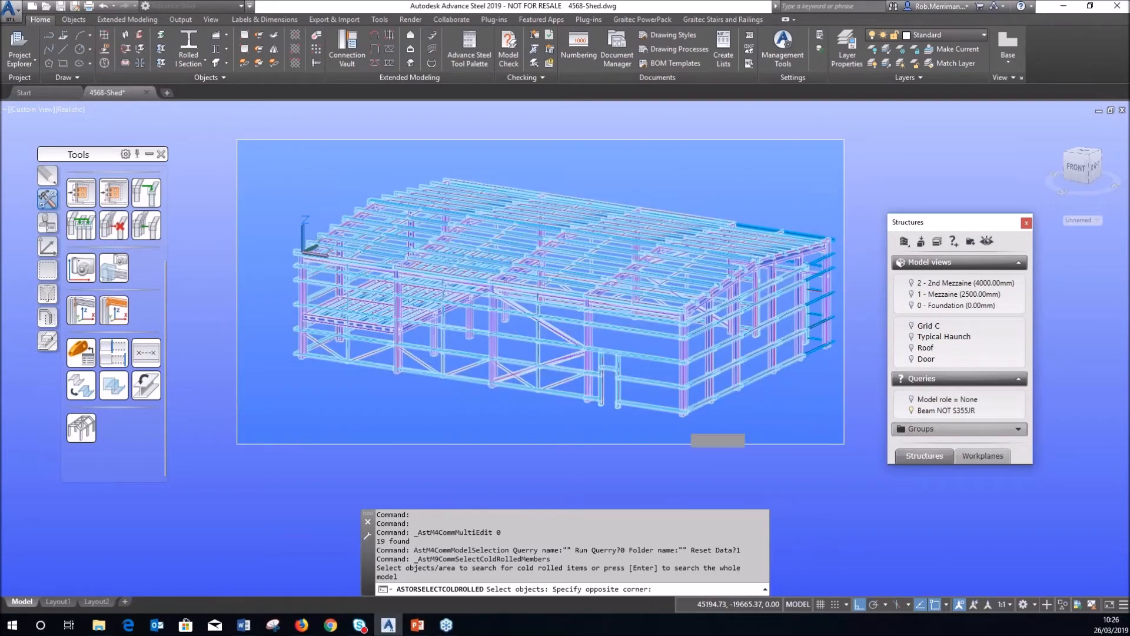
pyautogui.click(848, 443)
pyautogui.press('Return')
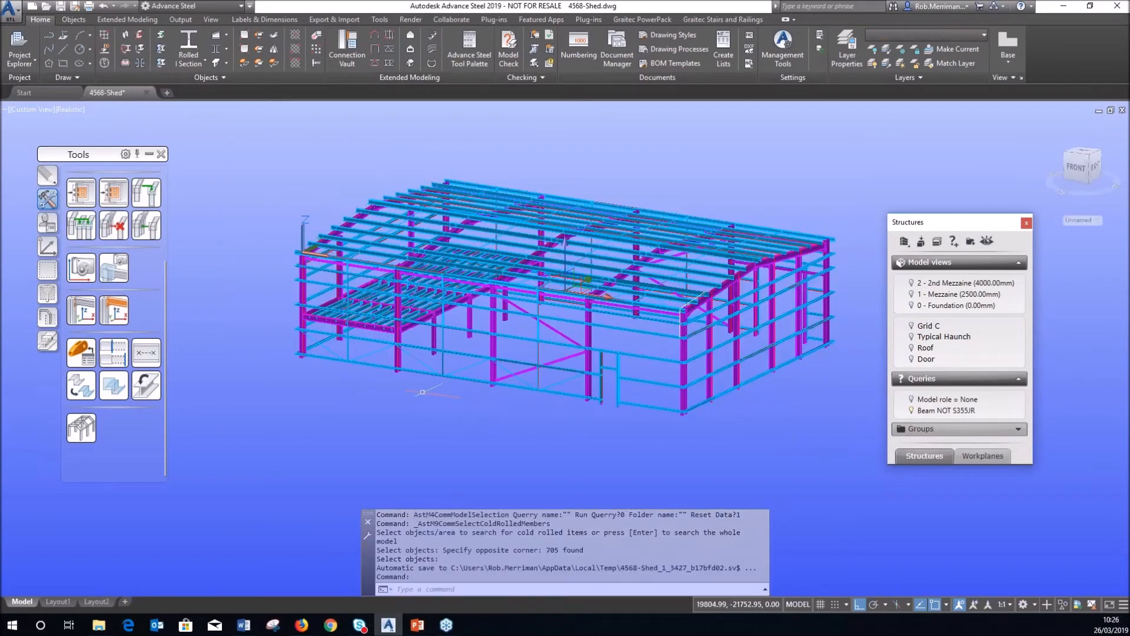
pyautogui.click(113, 386)
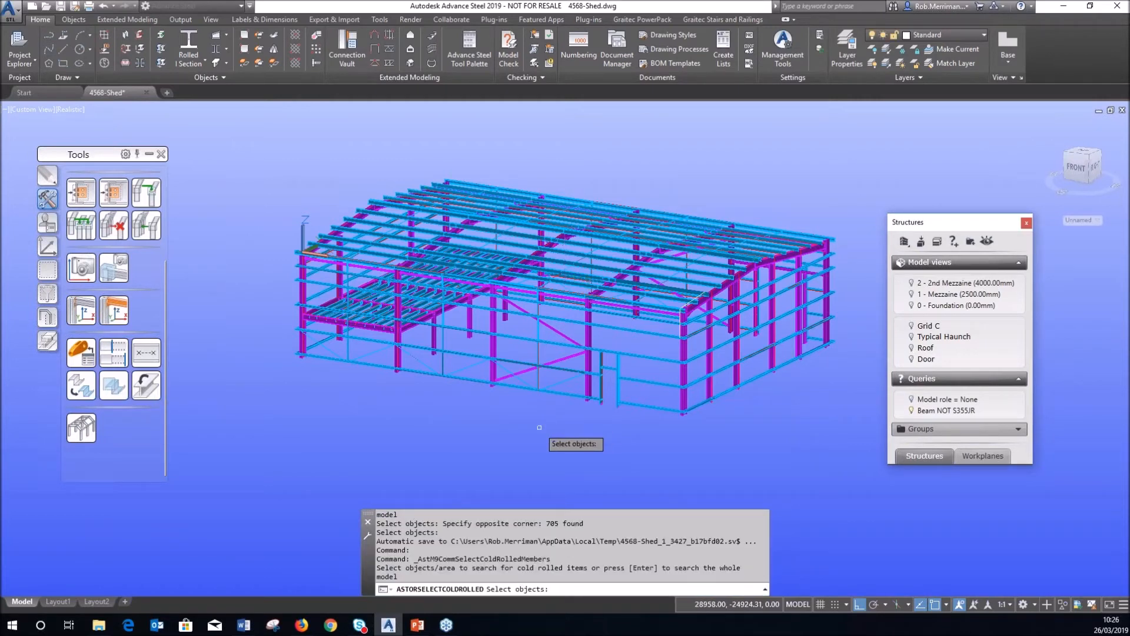
pyautogui.press('Return')
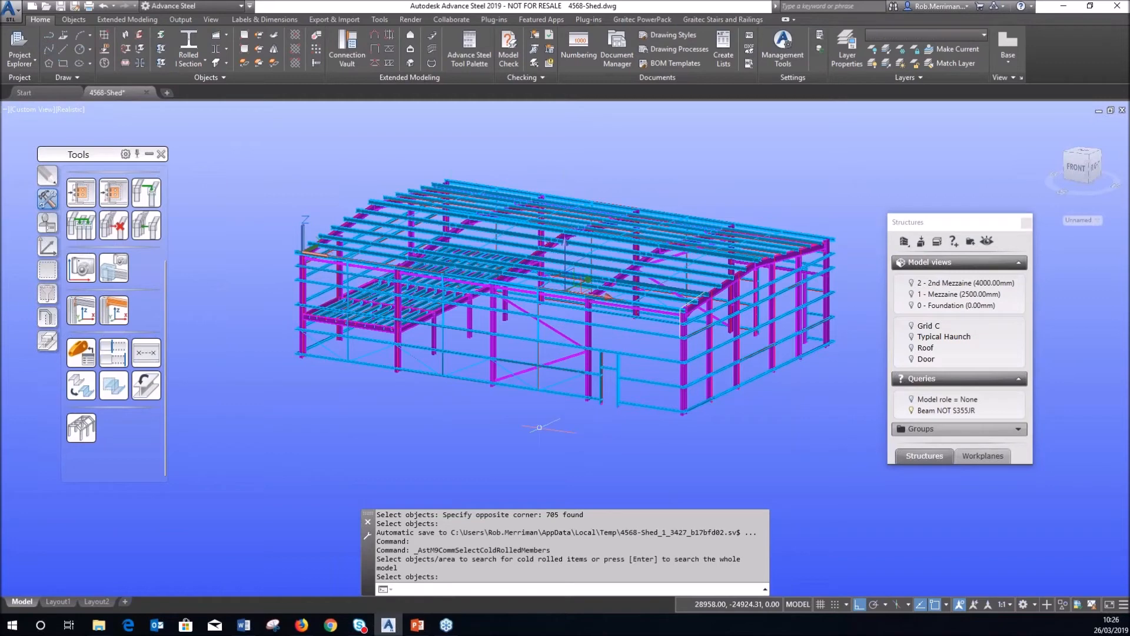
# Hide the selected cold-rolled members with Quick views > Selected objects off.
pyautogui.click(47, 316)
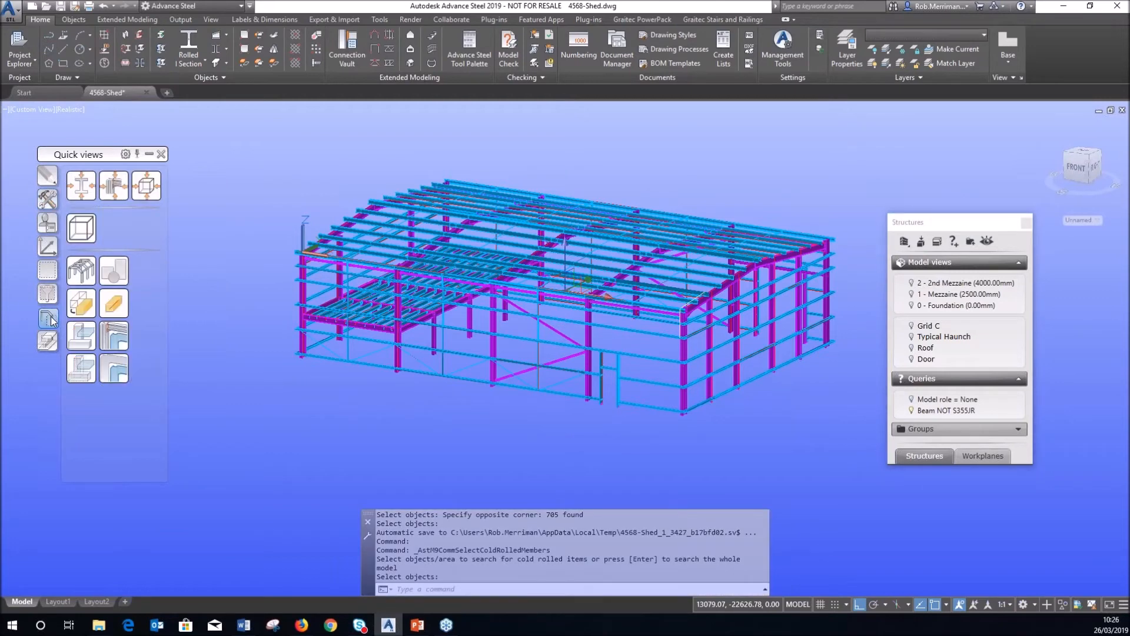
pyautogui.click(80, 335)
pyautogui.press('Escape')
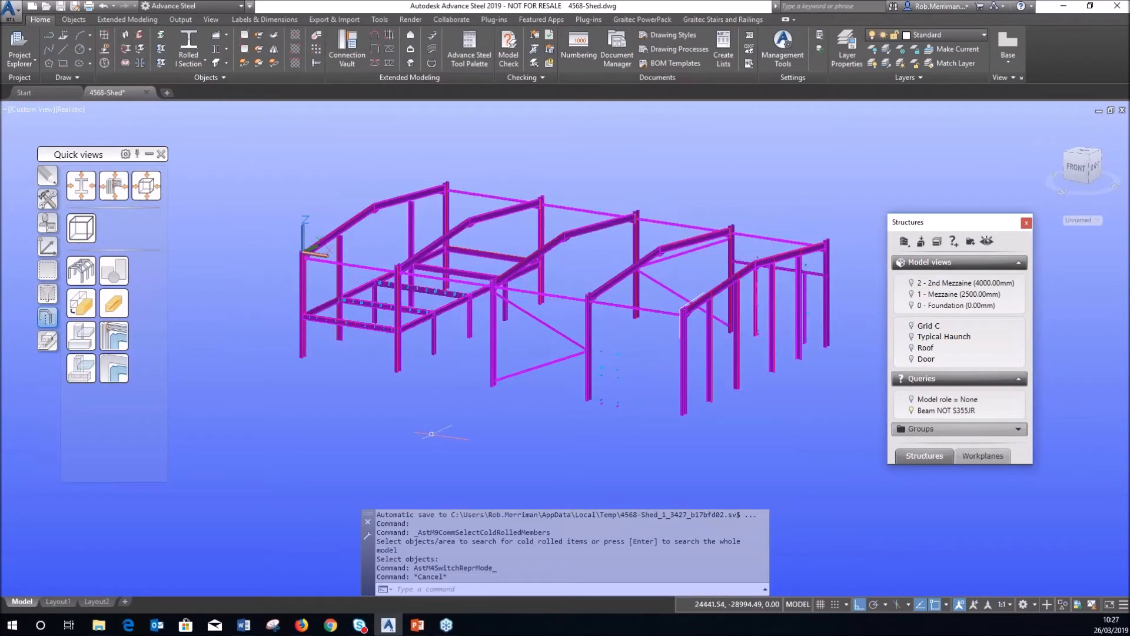
pyautogui.scroll(5, 389, 282)
pyautogui.scroll(-6, 389, 281)
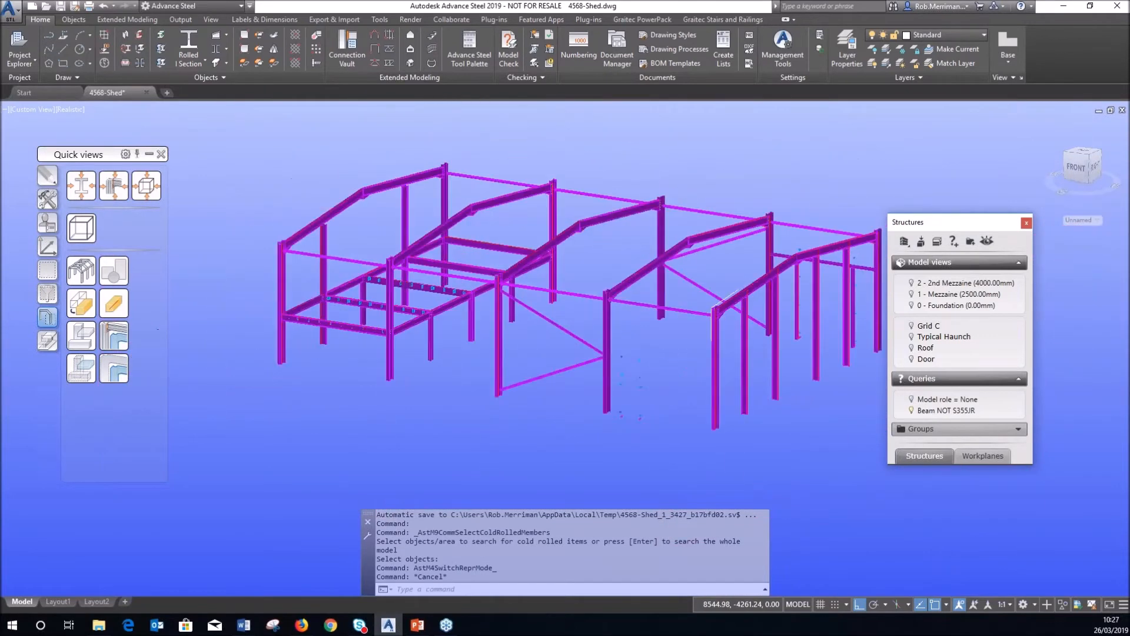
pyautogui.click(321, 198)
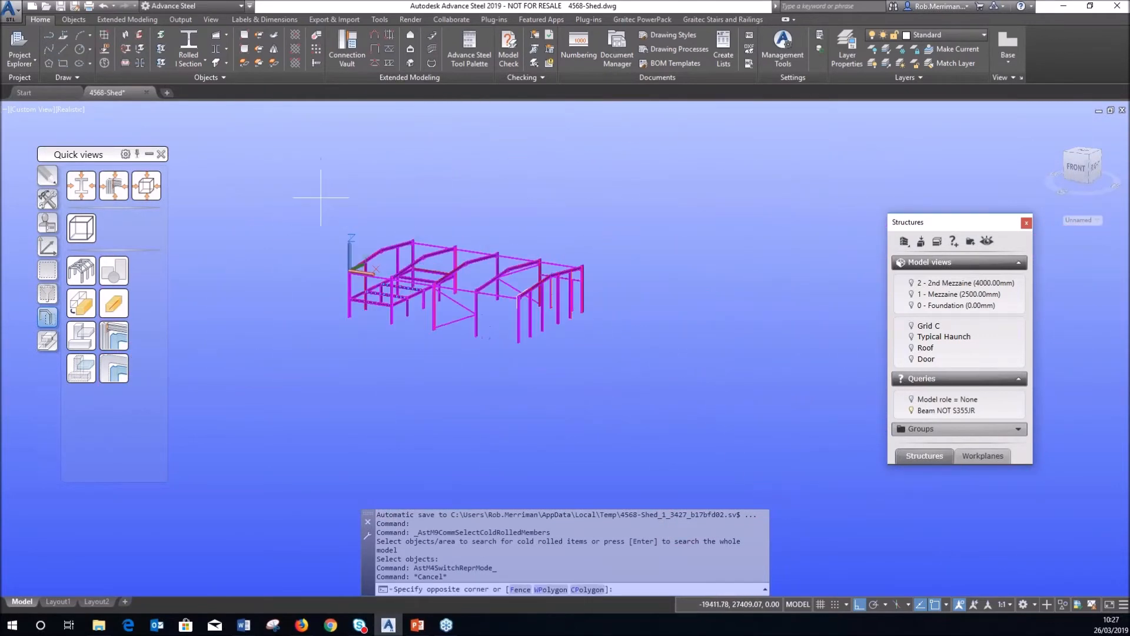
pyautogui.click(618, 351)
pyautogui.rightClick(604, 227)
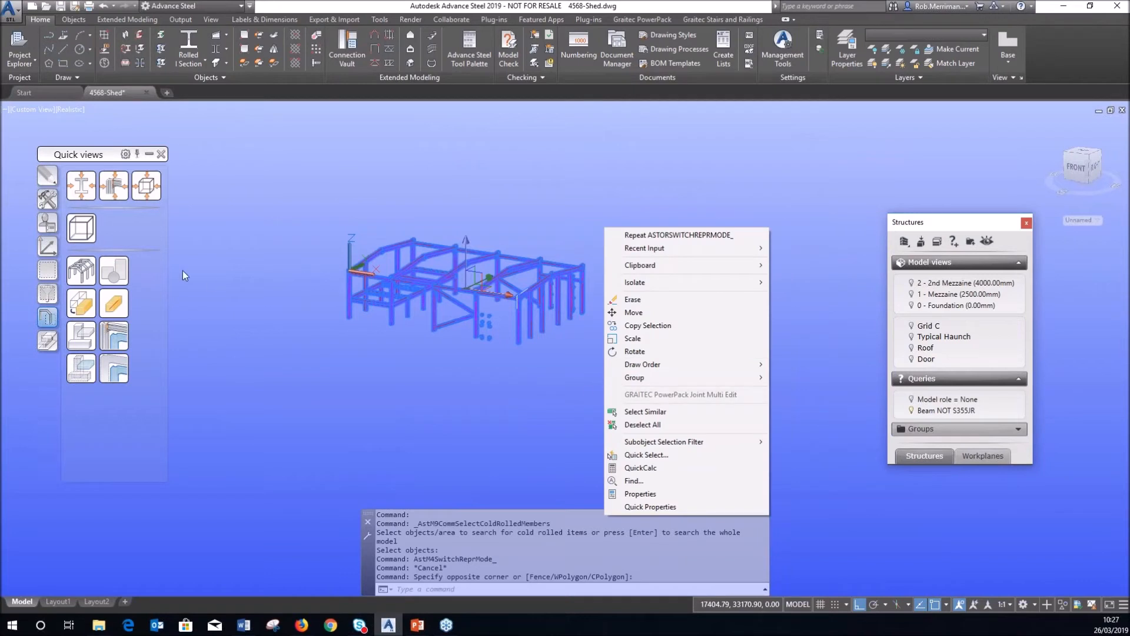
pyautogui.click(48, 294)
pyautogui.click(82, 275)
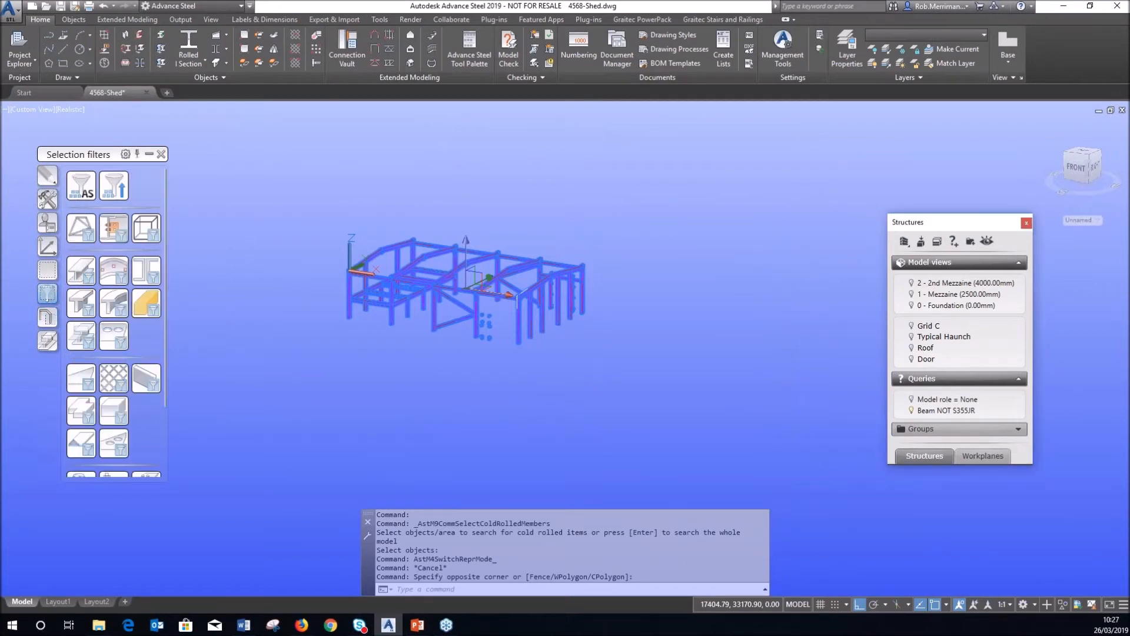
pyautogui.rightClick(482, 321)
pyautogui.click(552, 394)
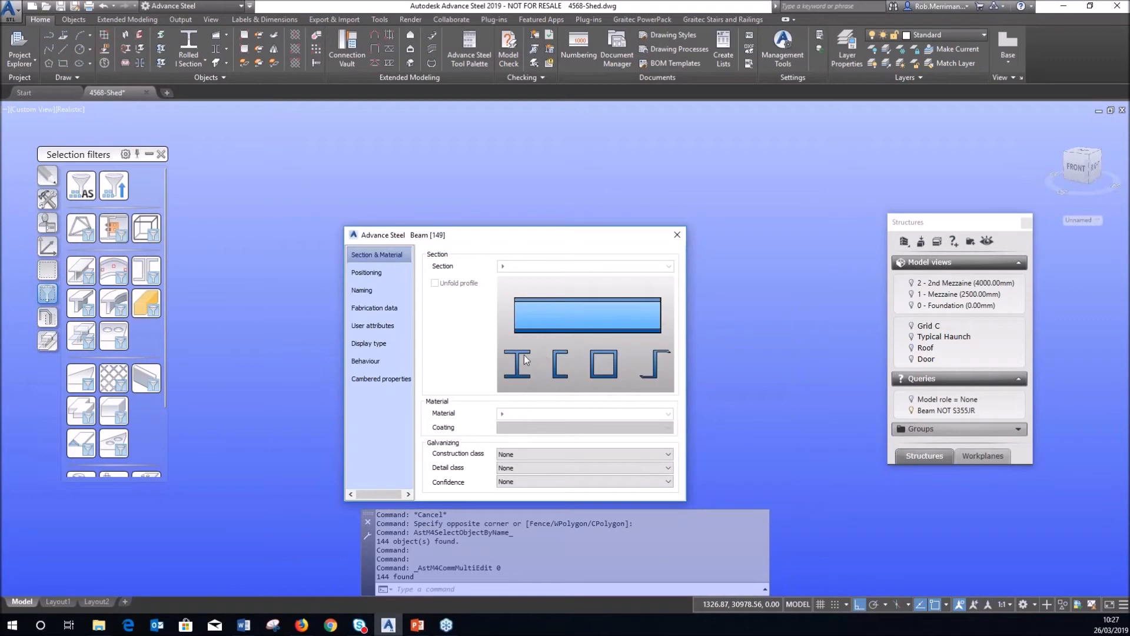
pyautogui.press('Escape')
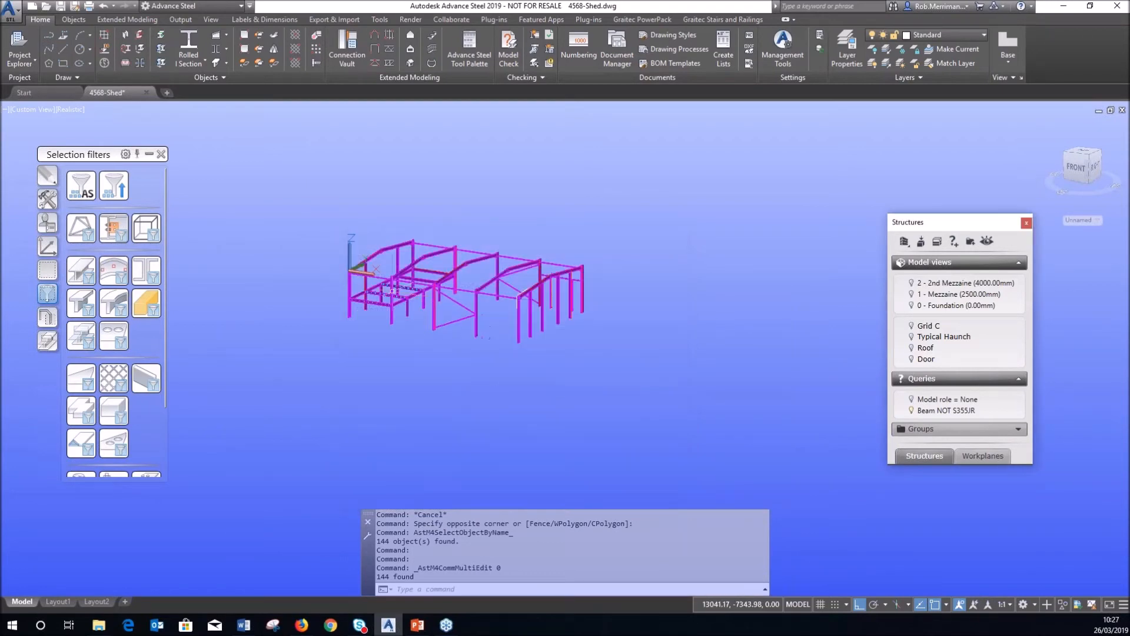
pyautogui.scroll(5, 396, 297)
pyautogui.scroll(10, 471, 288)
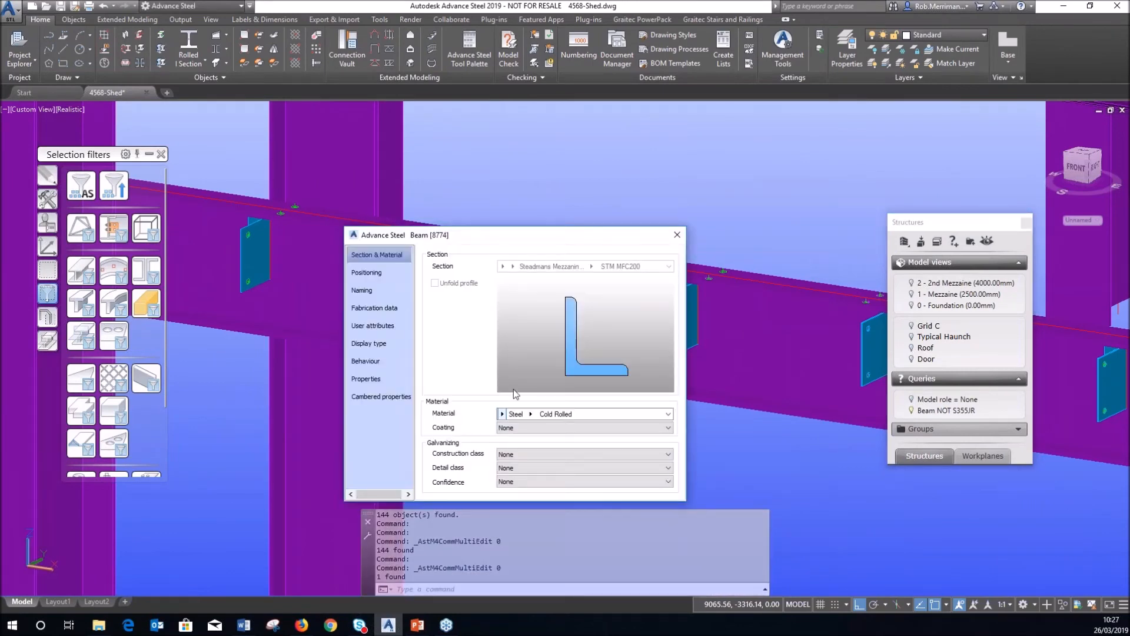
pyautogui.press('Escape')
pyautogui.scroll(-8, 466, 306)
pyautogui.scroll(-4, 467, 303)
pyautogui.keyDown('shift'); pyautogui.moveTo(466, 303); pyautogui.dragTo(518, 274, button='middle'); pyautogui.keyUp('shift')
pyautogui.scroll(-4, 401, 290)
pyautogui.scroll(-4, 401, 290)
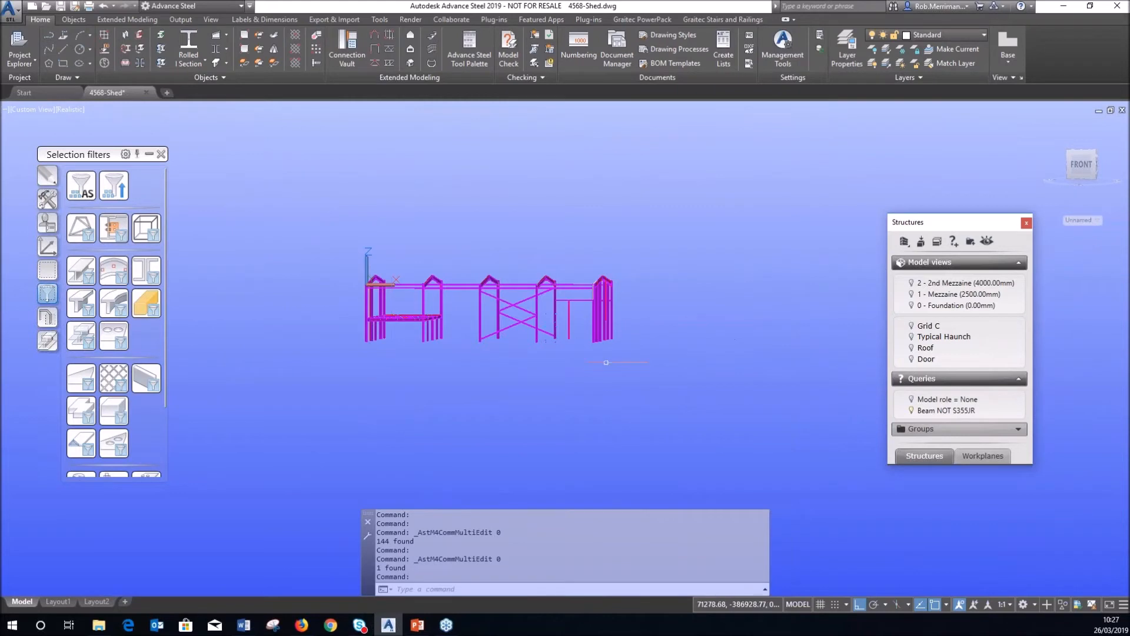
# Select the eight beams matching the saved name selection filter.
pyautogui.click(648, 357)
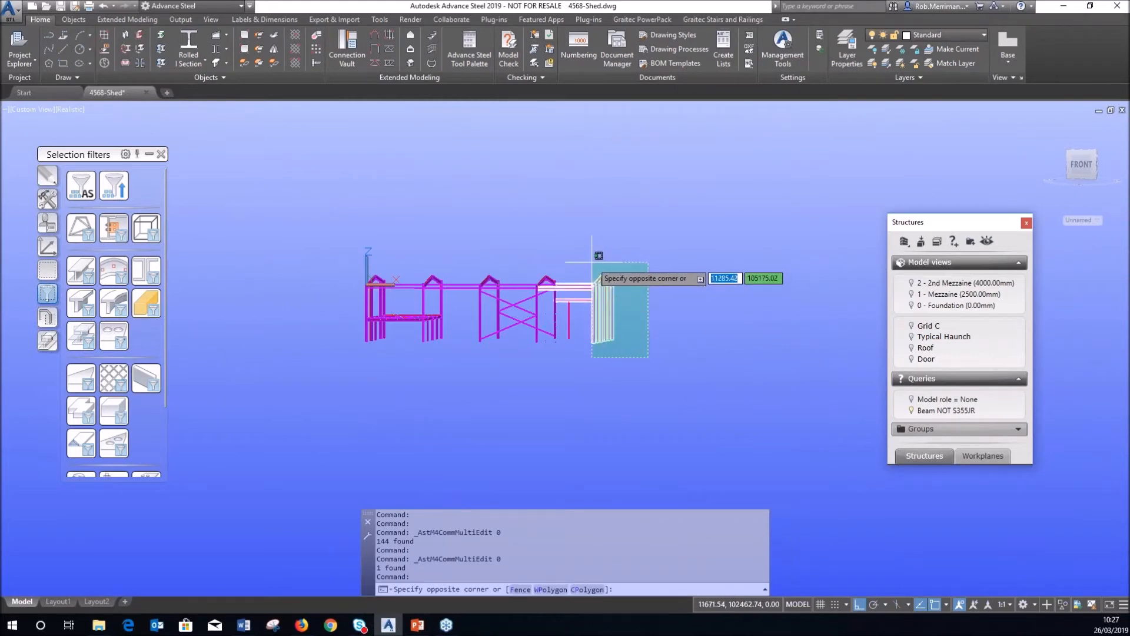
pyautogui.click(596, 252)
pyautogui.rightClick(603, 239)
pyautogui.press('Escape')
pyautogui.press('Escape')
pyautogui.scroll(5, 628, 327)
pyautogui.click(526, 271)
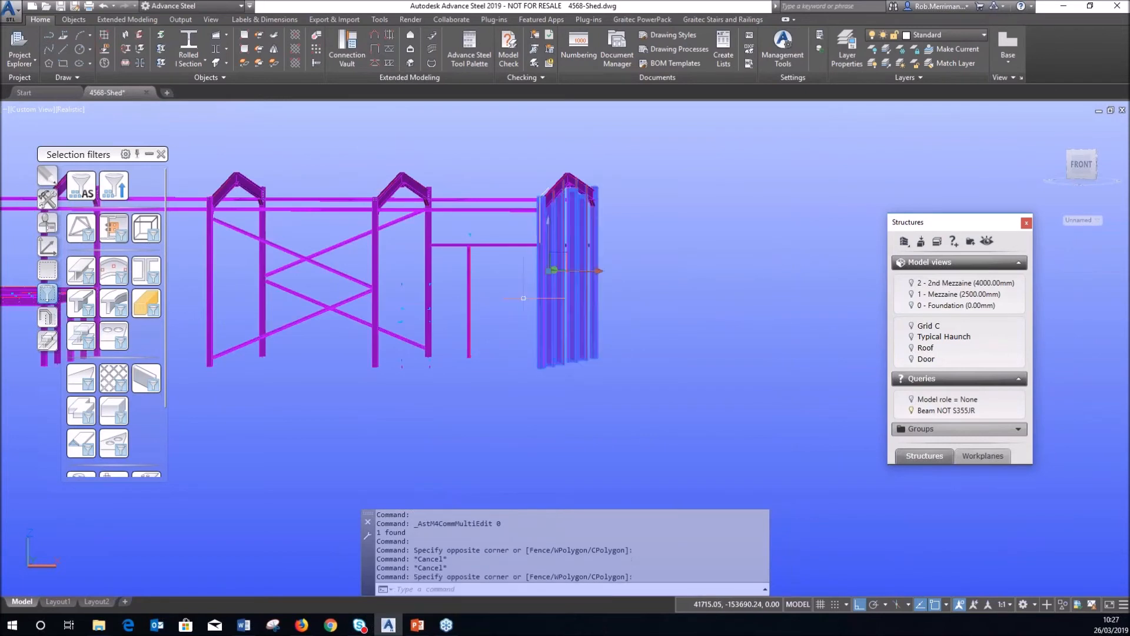
pyautogui.click(137, 270)
pyautogui.rightClick(481, 174)
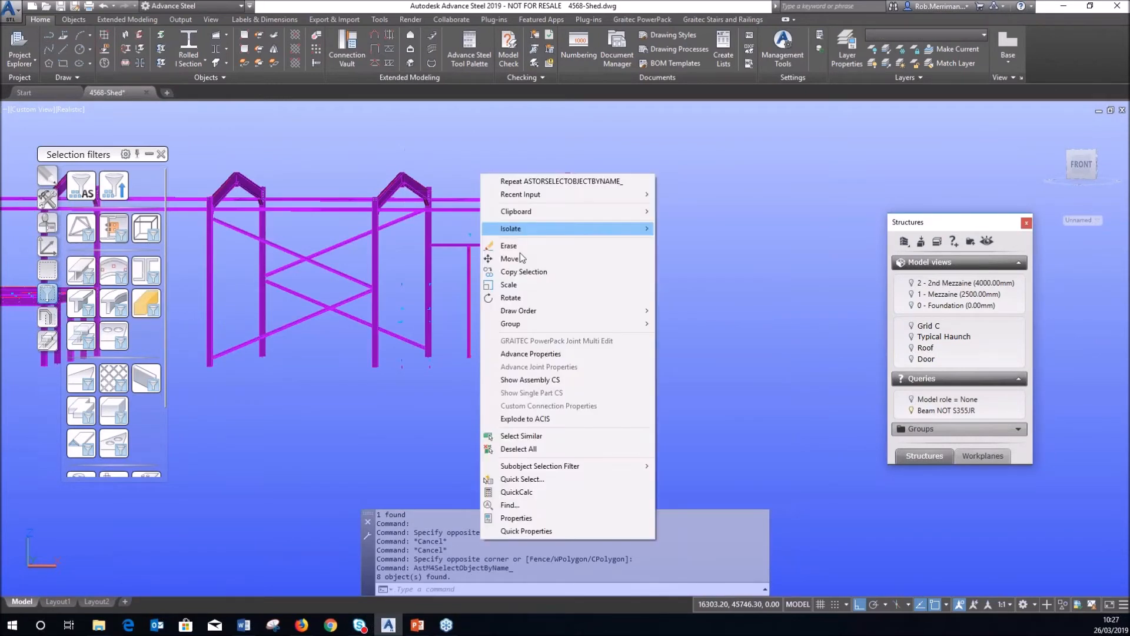
# Set the eight beams' material to Steel grade S355JR in Advance Properties.
pyautogui.click(535, 354)
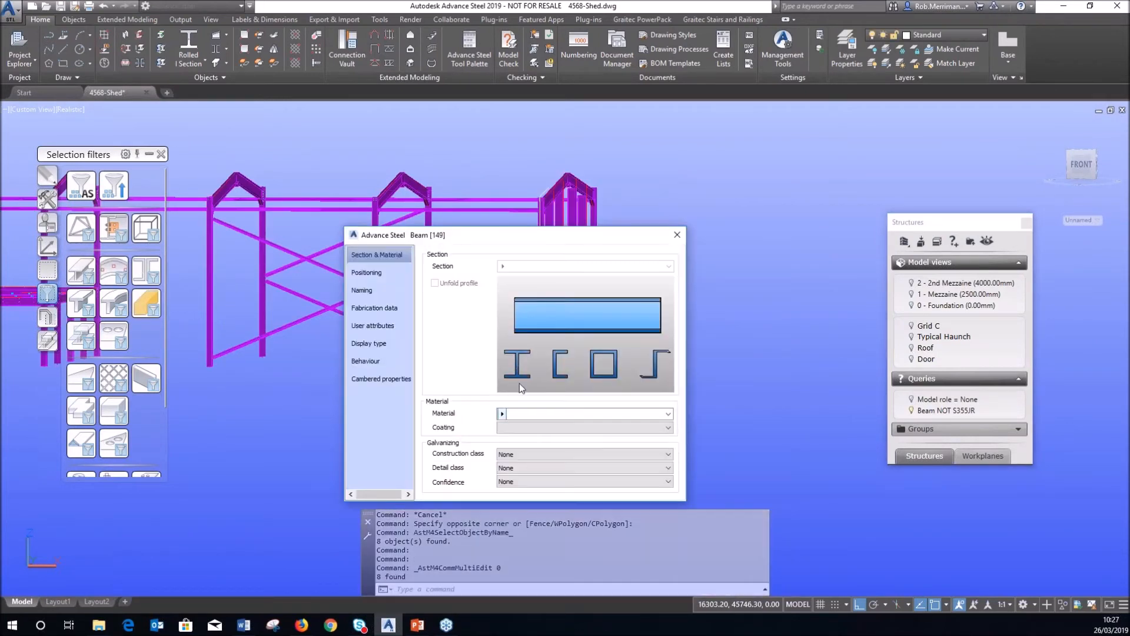
pyautogui.click(501, 414)
pyautogui.click(528, 454)
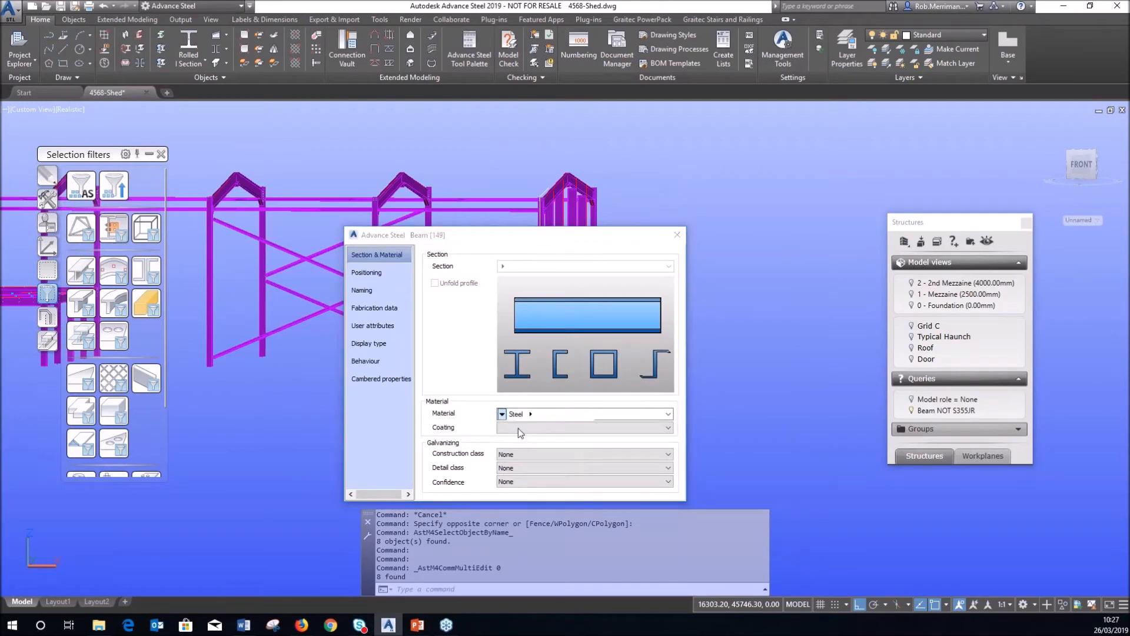
pyautogui.click(533, 414)
pyautogui.scroll(-20, 553, 365)
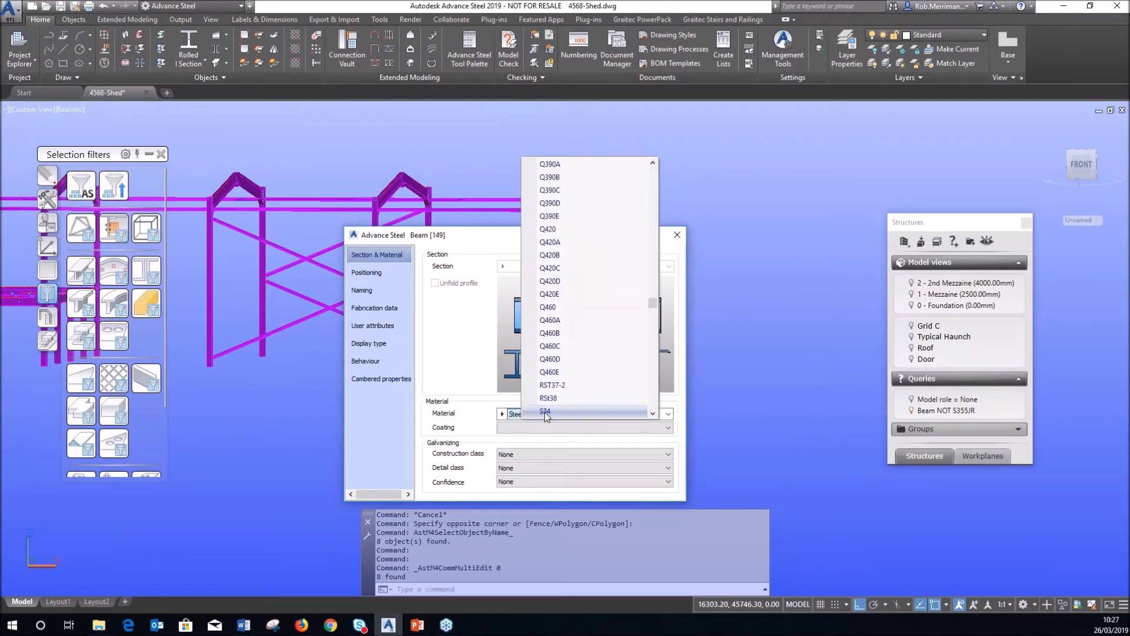
pyautogui.scroll(-10, 597, 315)
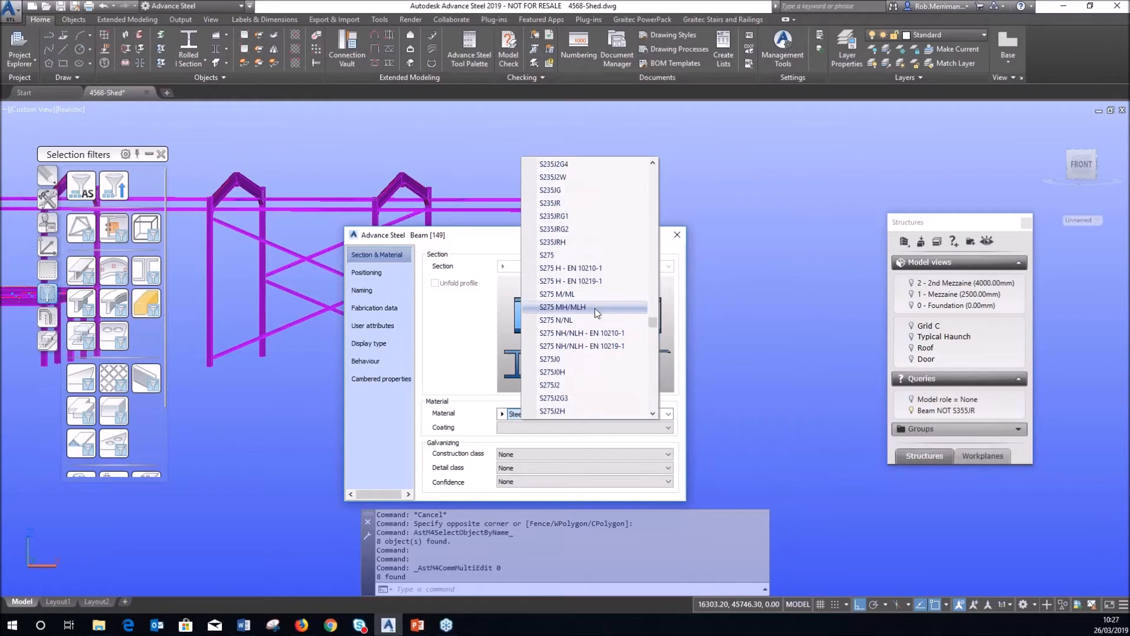
pyautogui.scroll(-6, 601, 323)
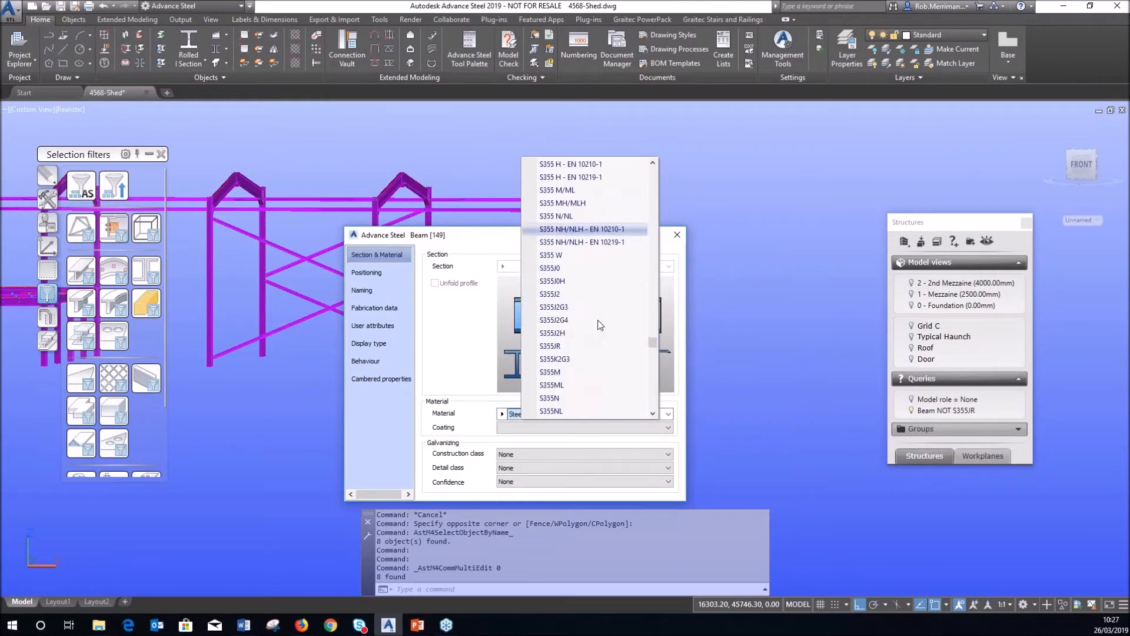
pyautogui.click(605, 294)
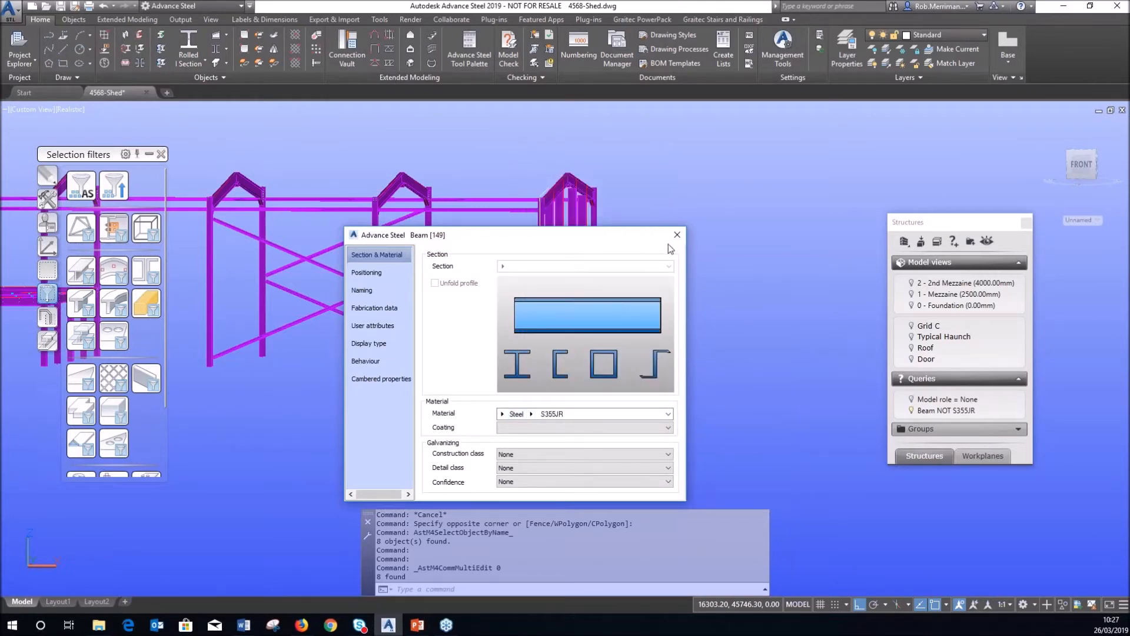
pyautogui.click(677, 234)
pyautogui.keyDown('shift'); pyautogui.moveTo(729, 262); pyautogui.dragTo(684, 316, button='middle'); pyautogui.keyUp('shift')
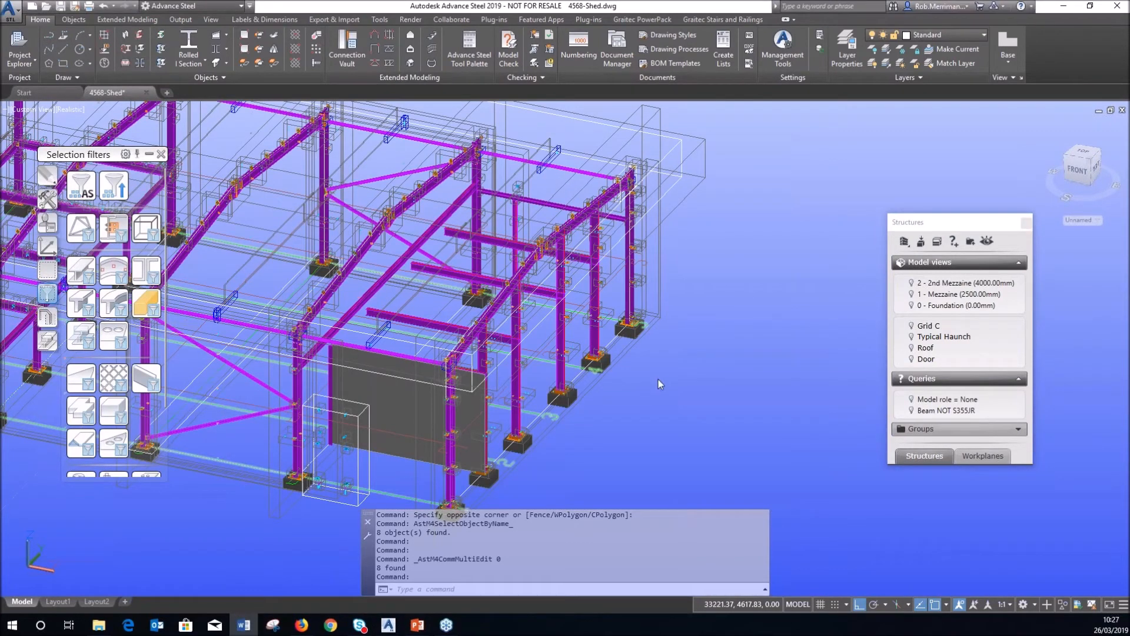
# Use Quick views > Show all objects to bring back the purlins and rails, then zoom to the whole model.
pyautogui.press('Escape')
pyautogui.click(47, 317)
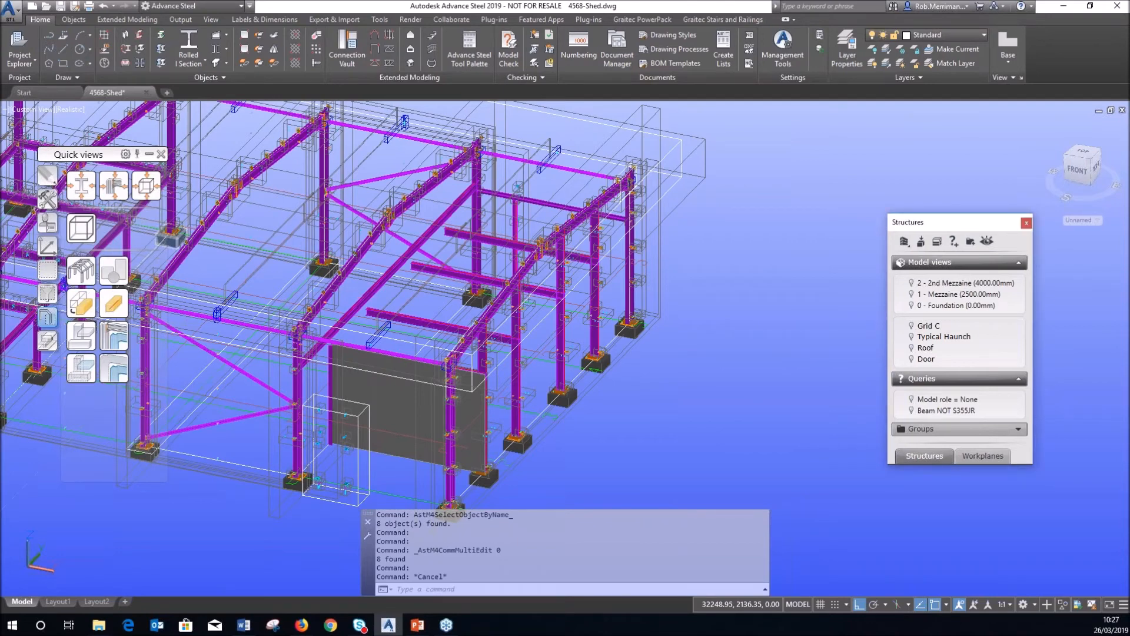
pyautogui.click(82, 270)
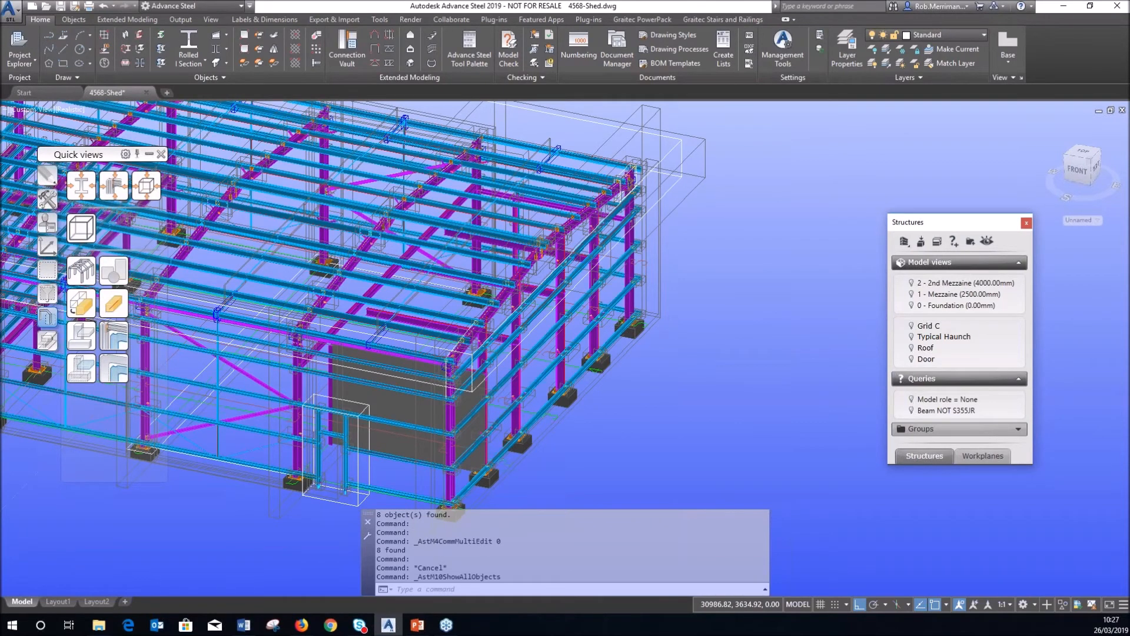
pyautogui.scroll(-5, 675, 349)
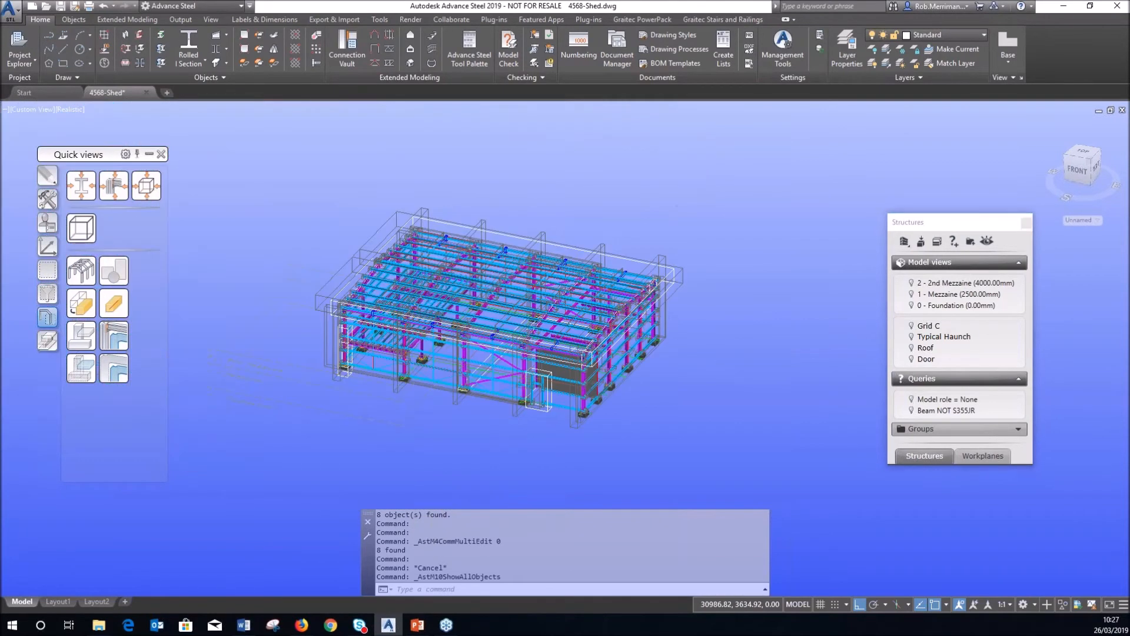
pyautogui.click(45, 299)
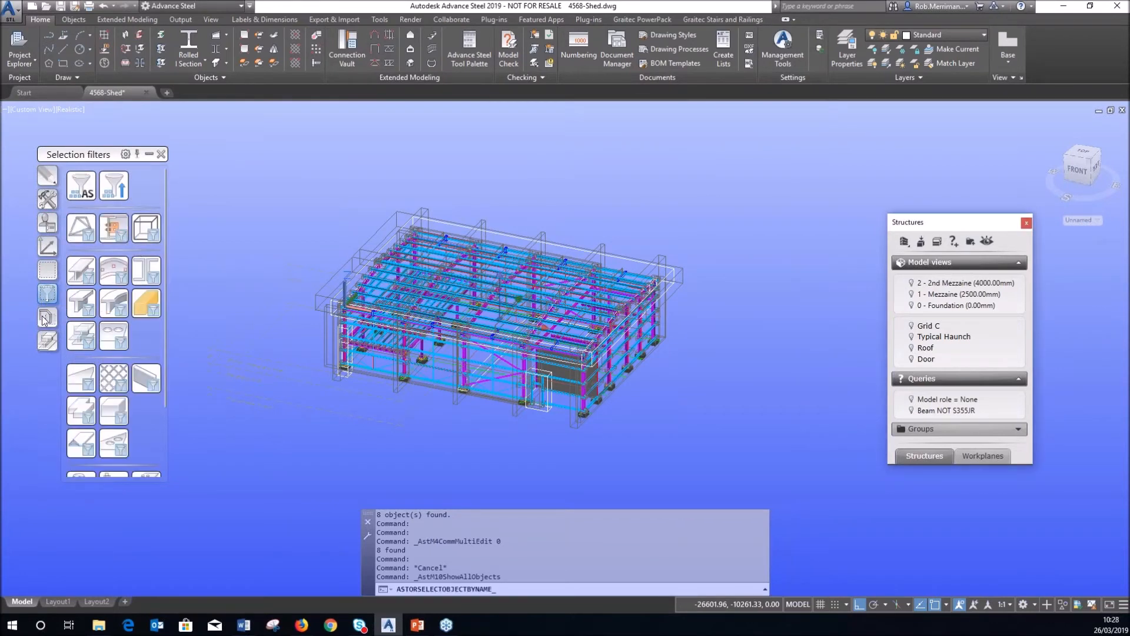
pyautogui.click(45, 318)
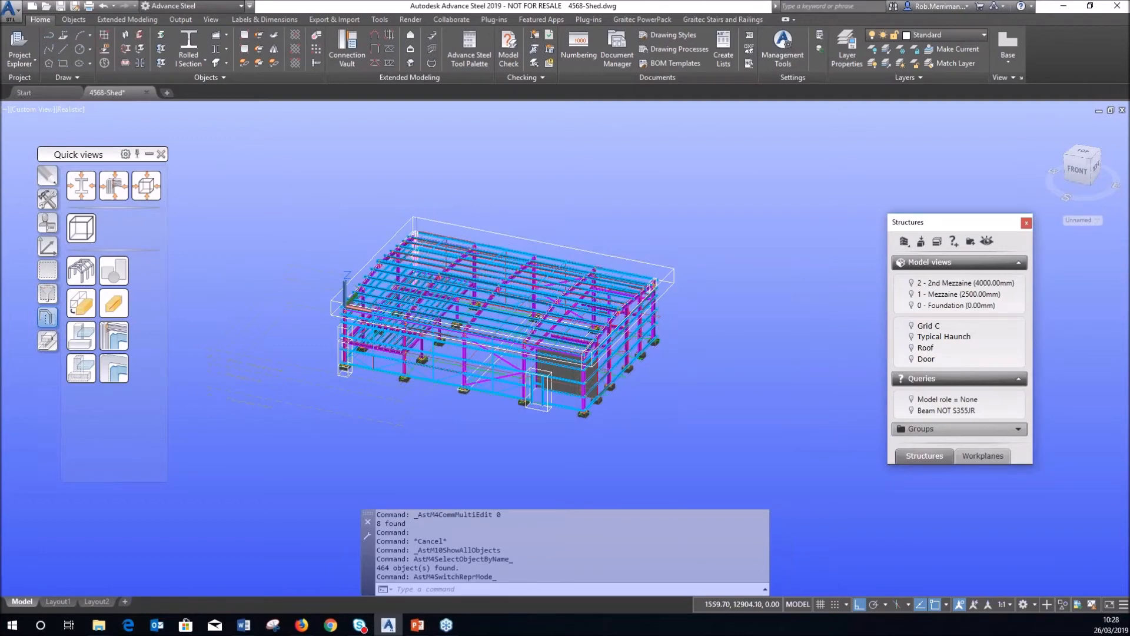
pyautogui.scroll(2, 595, 303)
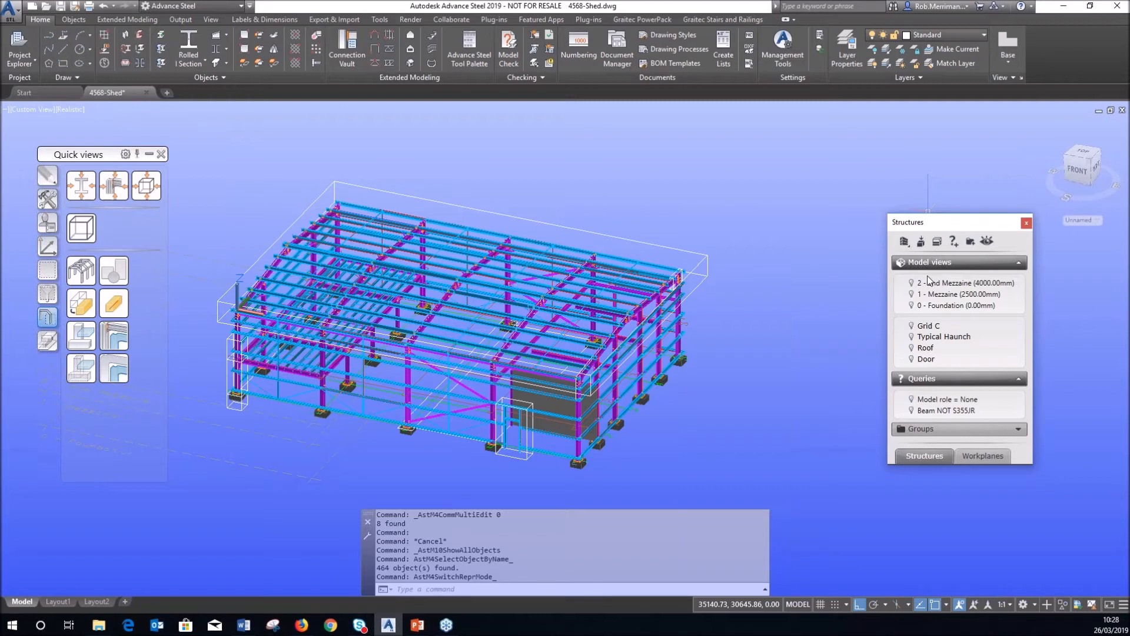
# Create a new group named 'Rafter Assemblies' in the Structures panel.
pyautogui.click(969, 242)
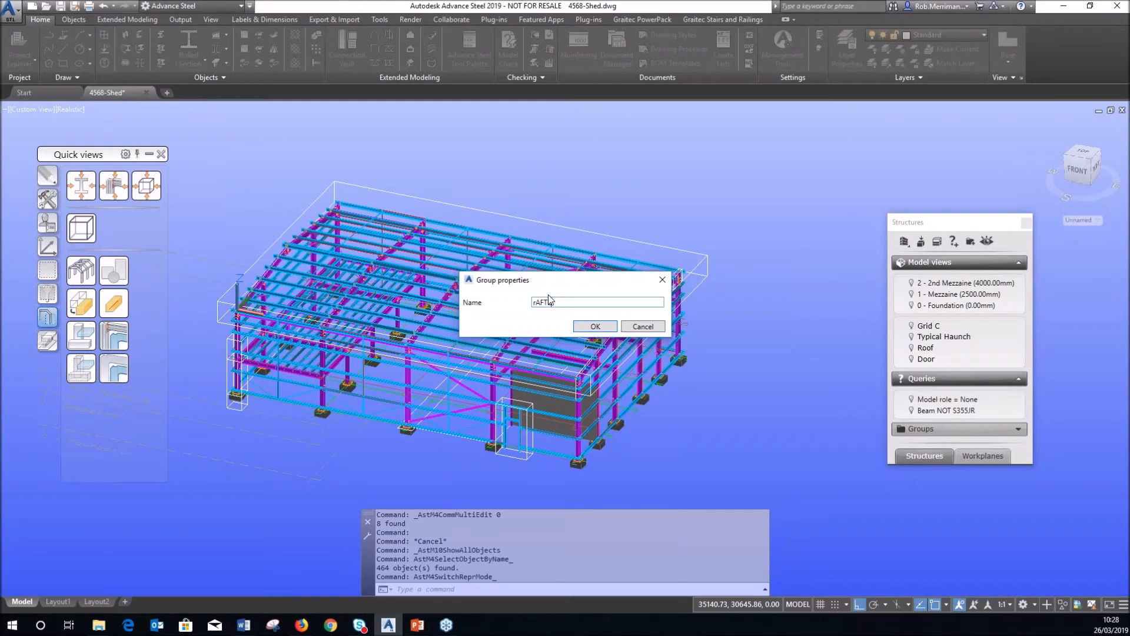
pyautogui.press('BackSpace')
pyautogui.press('BackSpace')
pyautogui.press('BackSpace')
pyautogui.press('BackSpace')
pyautogui.write('Rafter Assem')
pyautogui.click(584, 327)
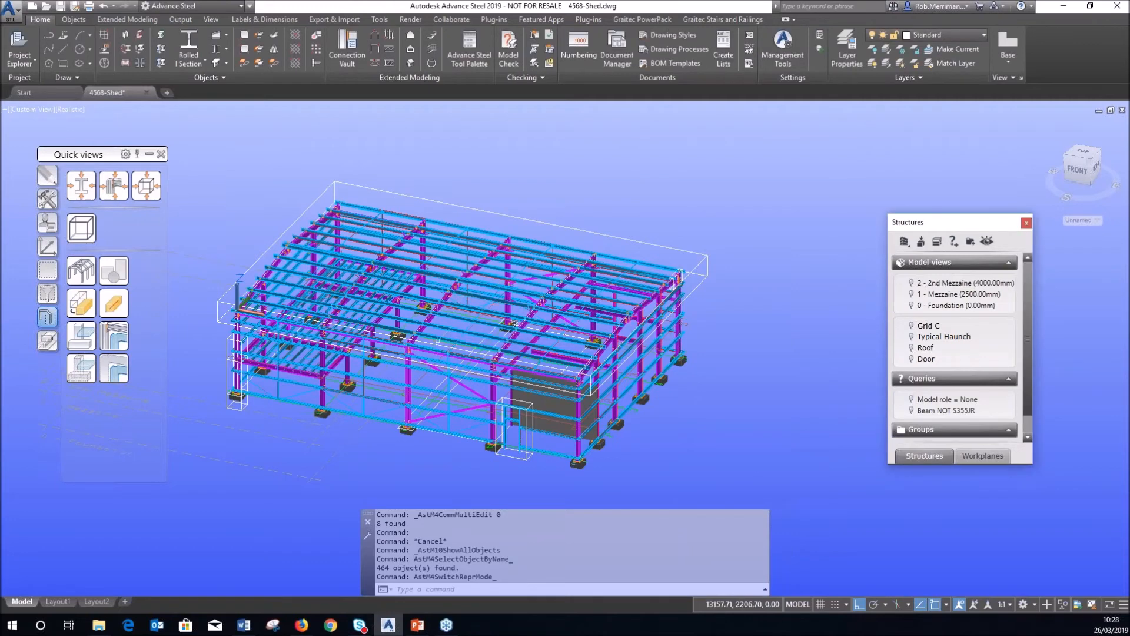
pyautogui.scroll(2, 432, 294)
pyautogui.scroll(5, 432, 356)
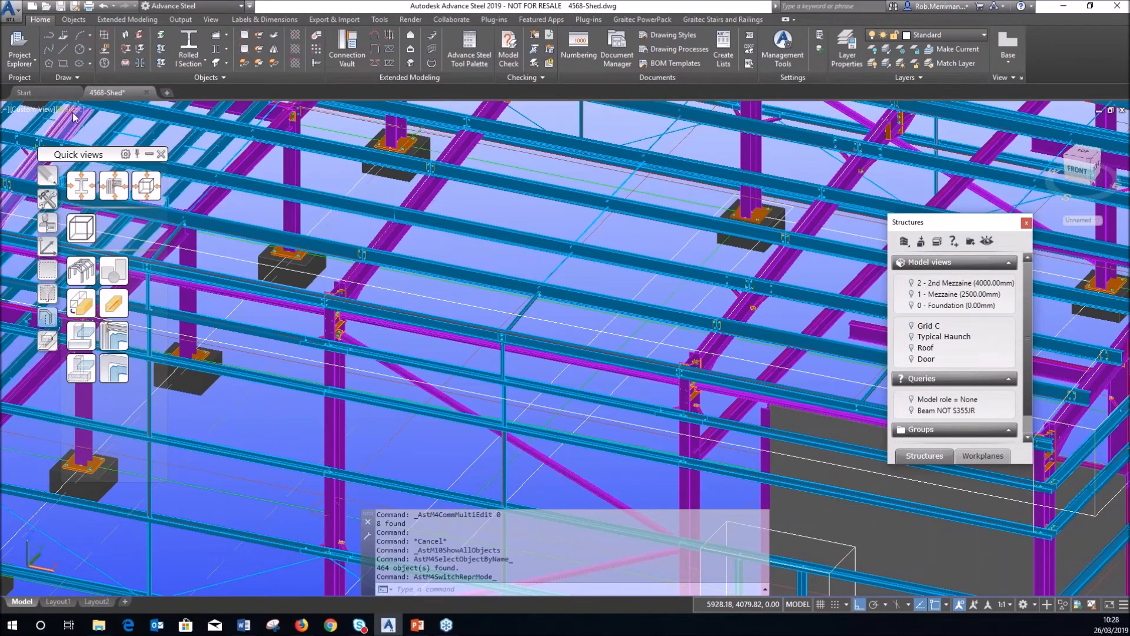
# Switch to the Right elevation and select the Rafter Assemblies group's members.
pyautogui.click(1095, 168)
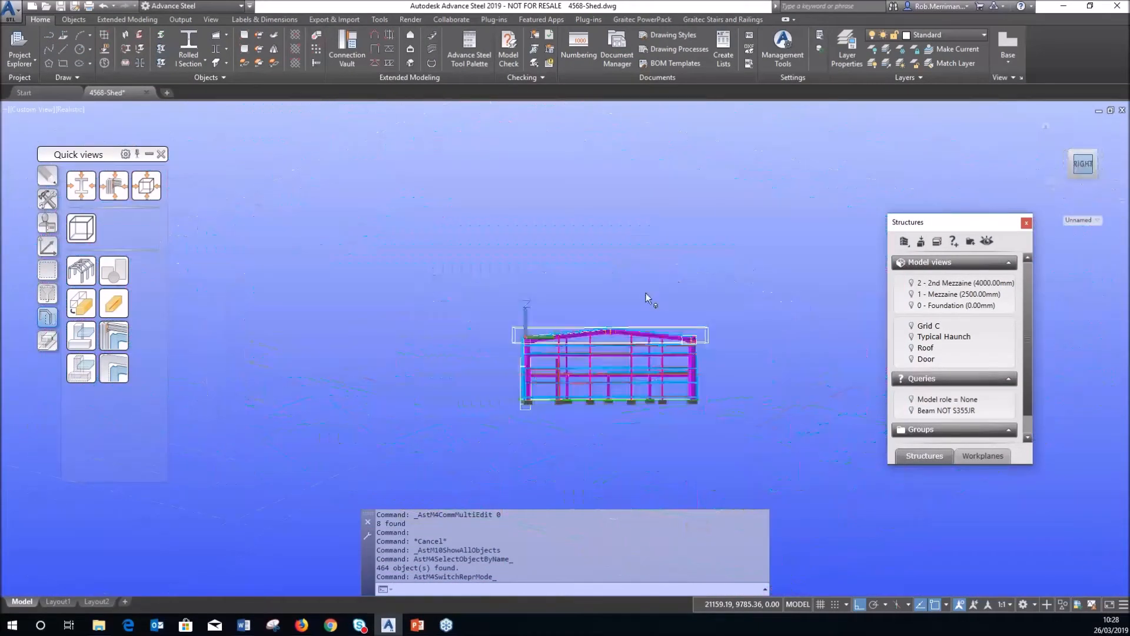
pyautogui.scroll(5, 629, 330)
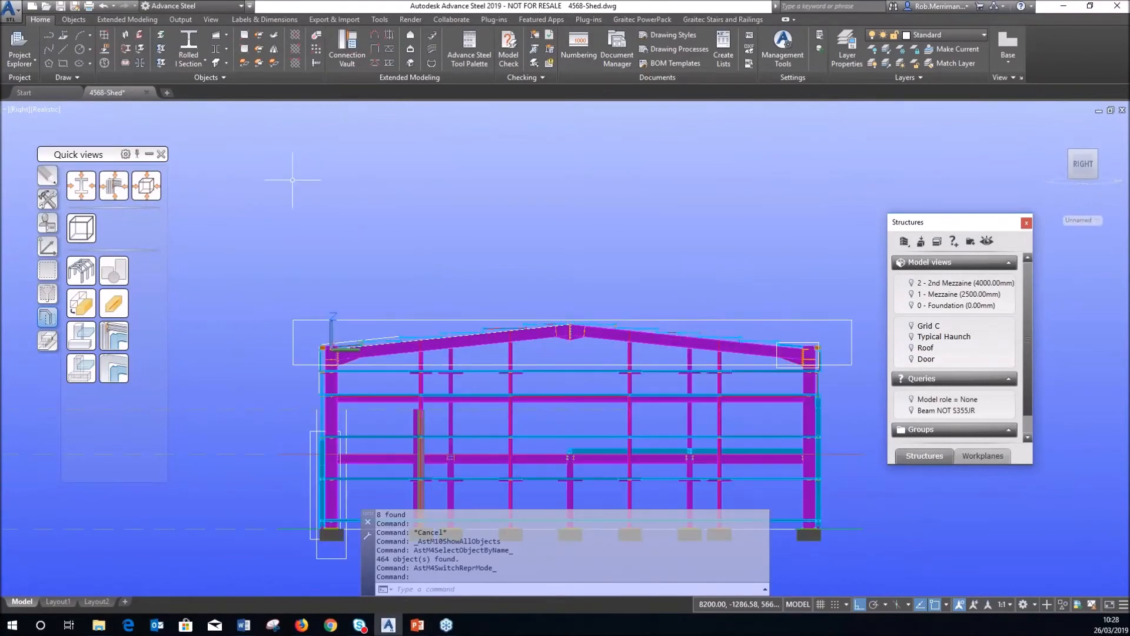
pyautogui.click(47, 109)
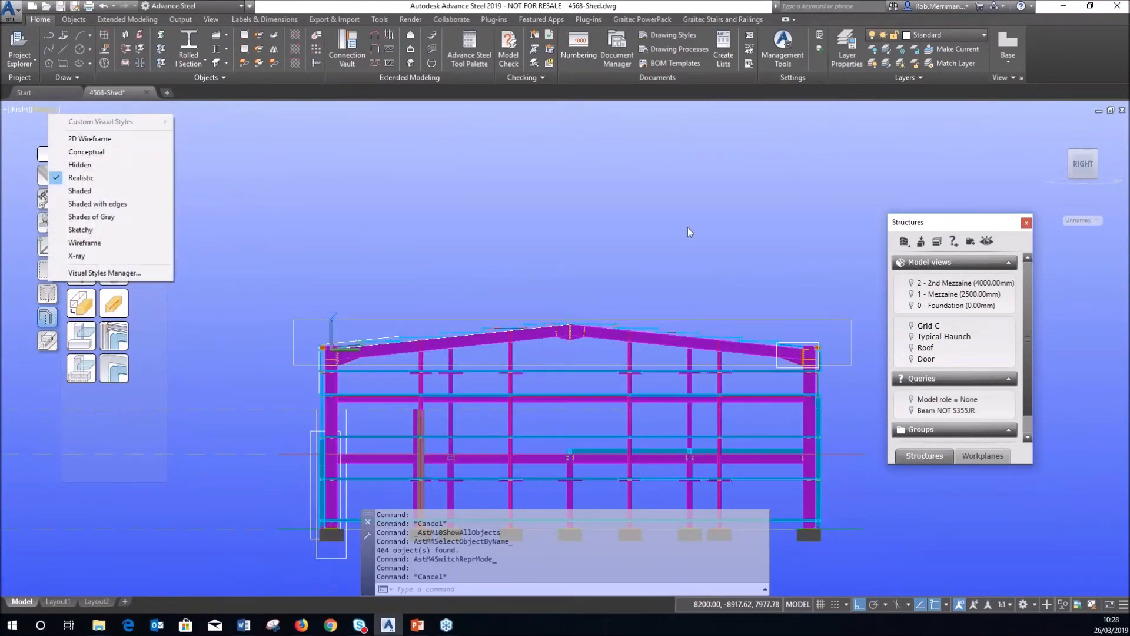
pyautogui.moveTo(1026, 336); pyautogui.dragTo(1026, 356)
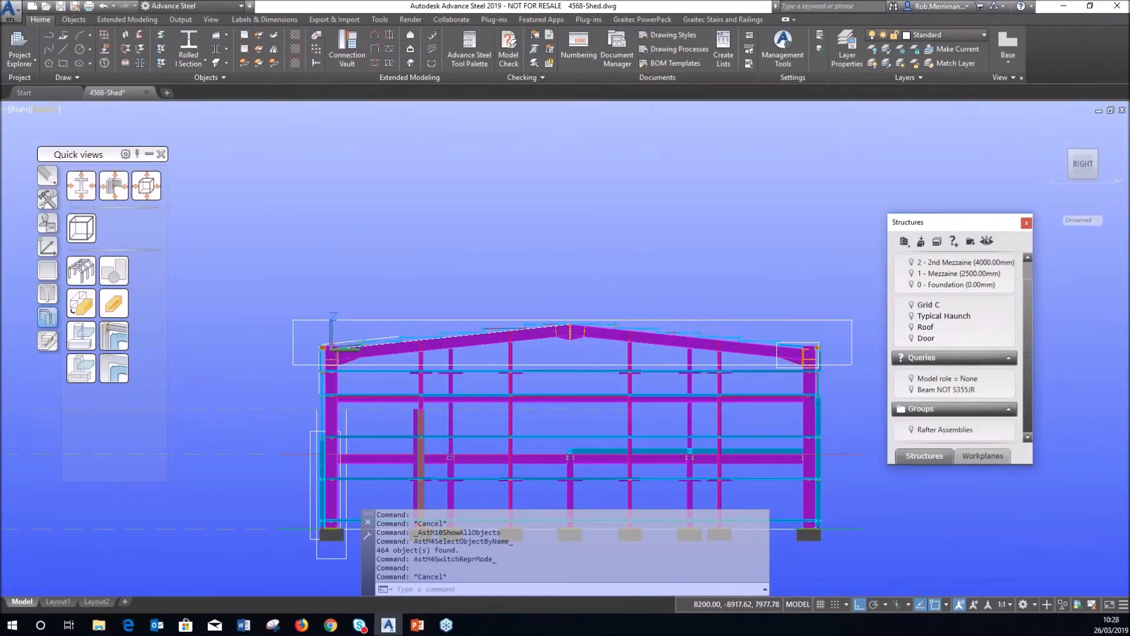
pyautogui.click(927, 427)
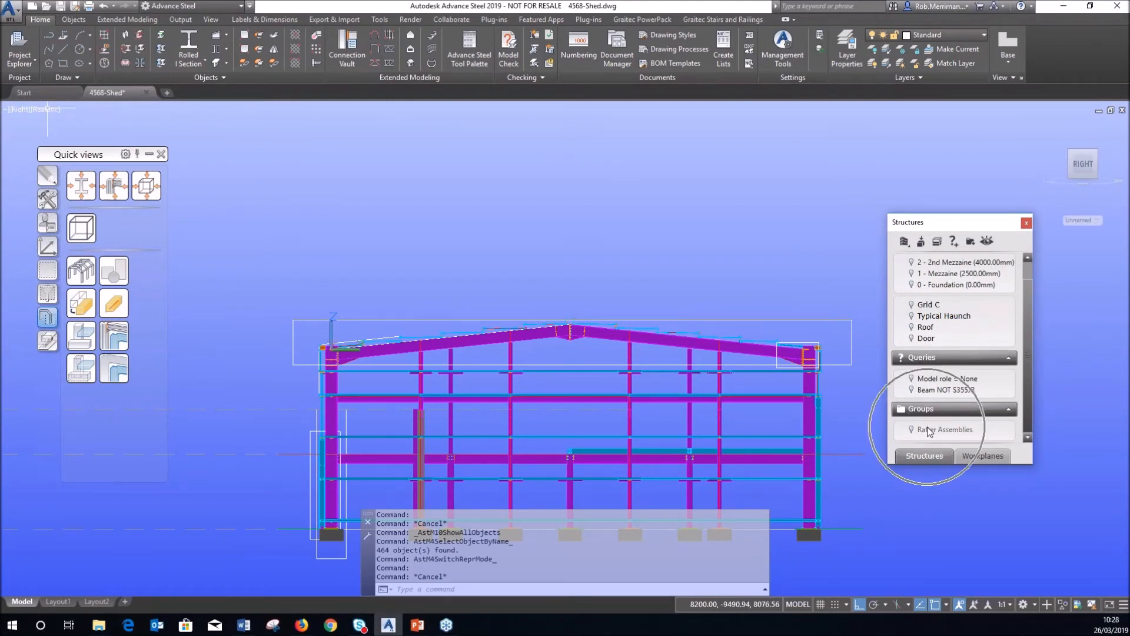
pyautogui.click(927, 426)
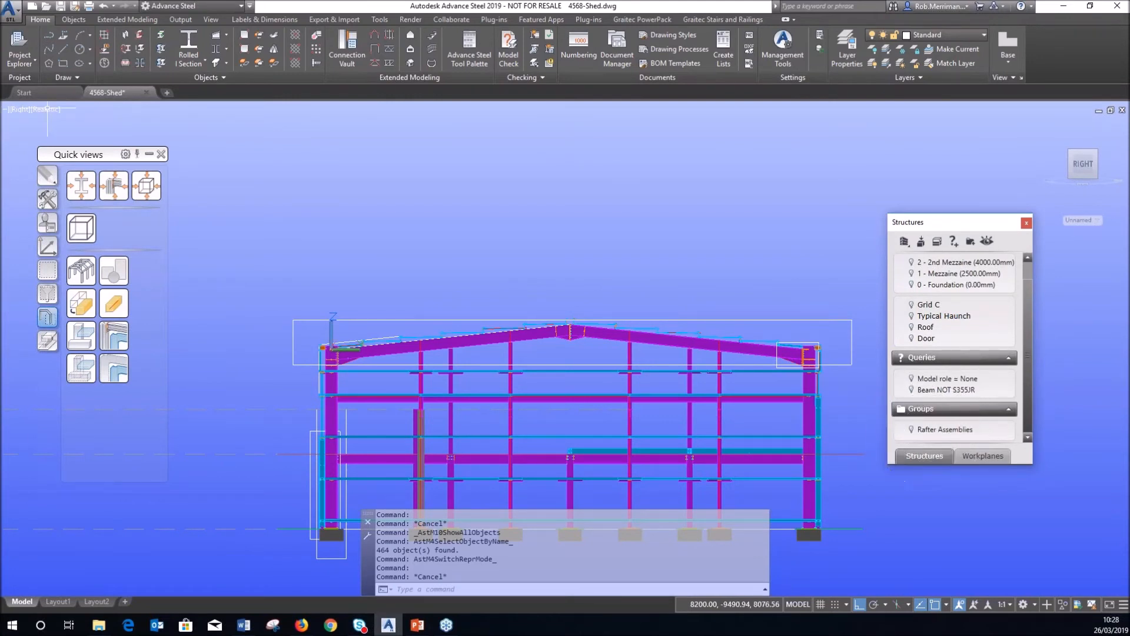
pyautogui.click(51, 108)
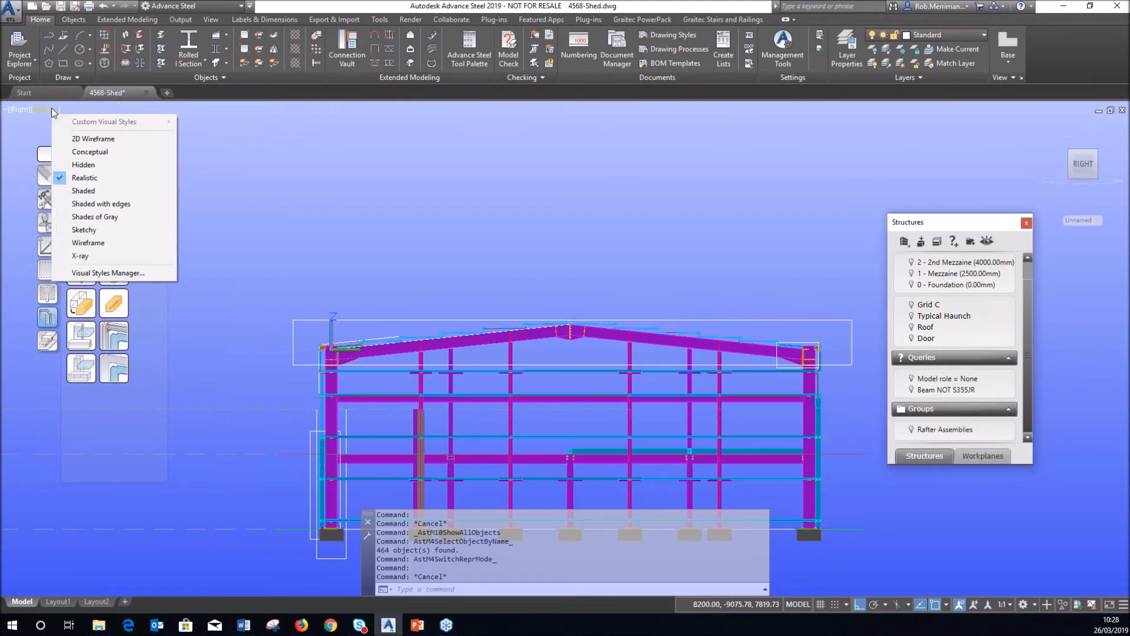
# Switch to 2D Wireframe and mark the left and right rafters with crossing windows.
pyautogui.click(75, 137)
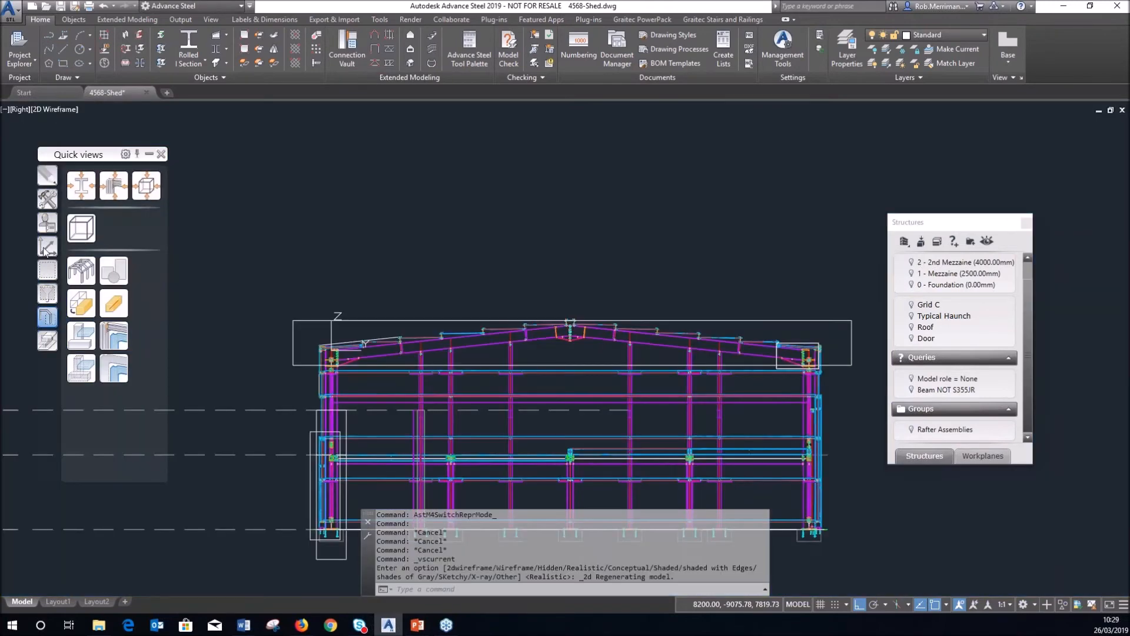
pyautogui.click(50, 277)
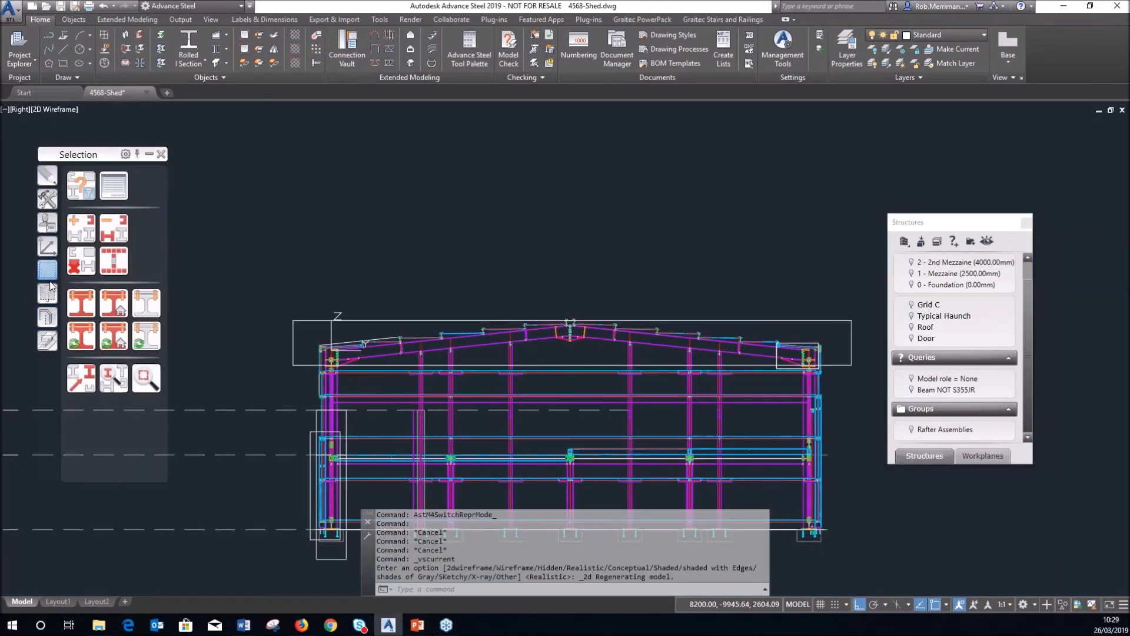
pyautogui.click(114, 335)
pyautogui.scroll(4, 498, 350)
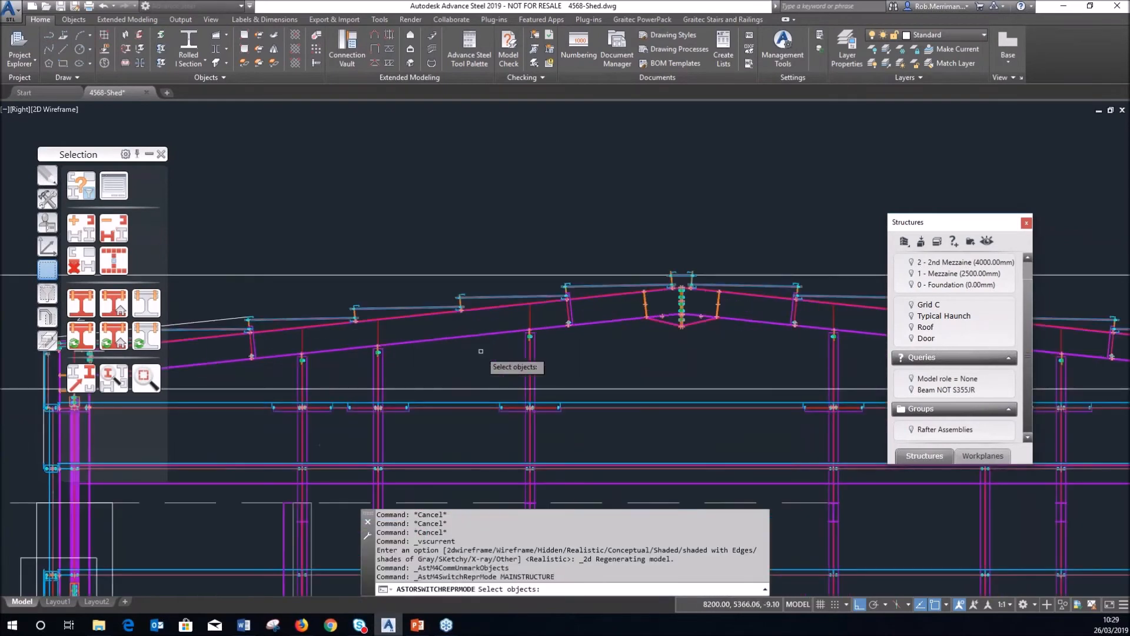
pyautogui.click(479, 352)
pyautogui.click(464, 329)
pyautogui.click(762, 333)
pyautogui.click(739, 307)
pyautogui.rightClick(727, 349)
# Select all marked objects and add them to the Rafter Assemblies group.
pyautogui.scroll(-3, 651, 287)
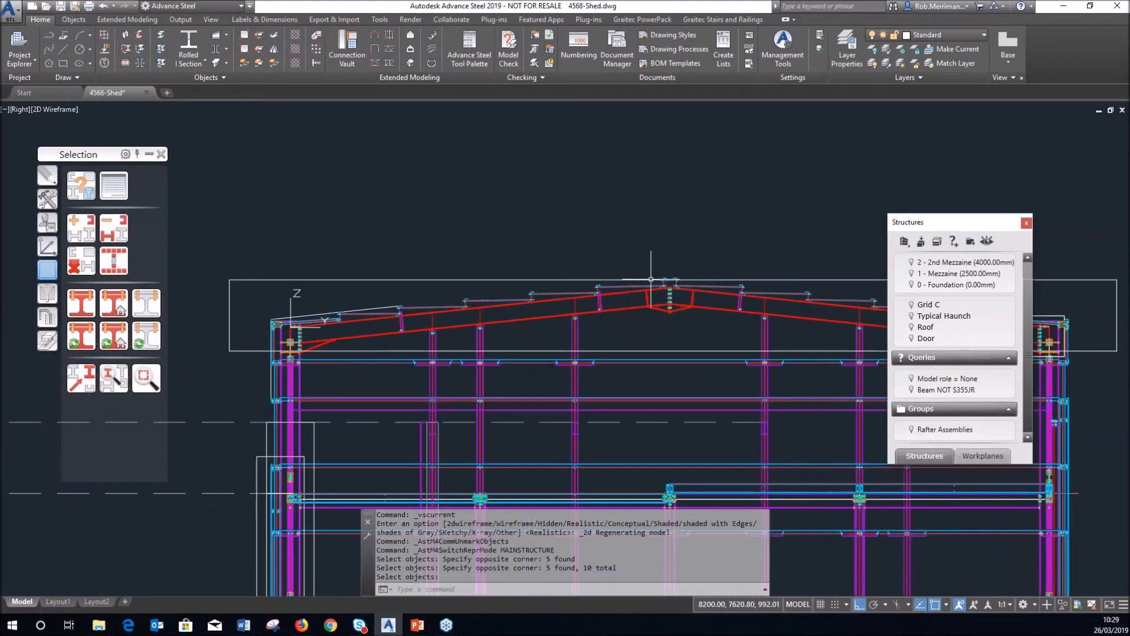
pyautogui.keyDown('shift'); pyautogui.moveTo(637, 304); pyautogui.dragTo(589, 298, button='middle'); pyautogui.keyUp('shift')
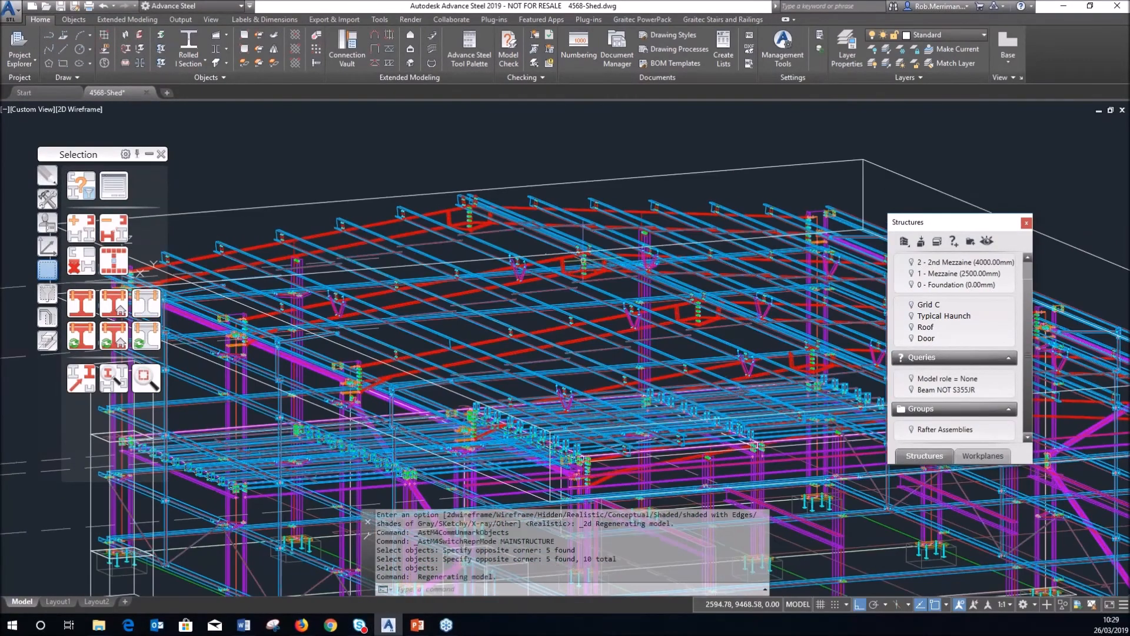
pyautogui.scroll(5, 558, 303)
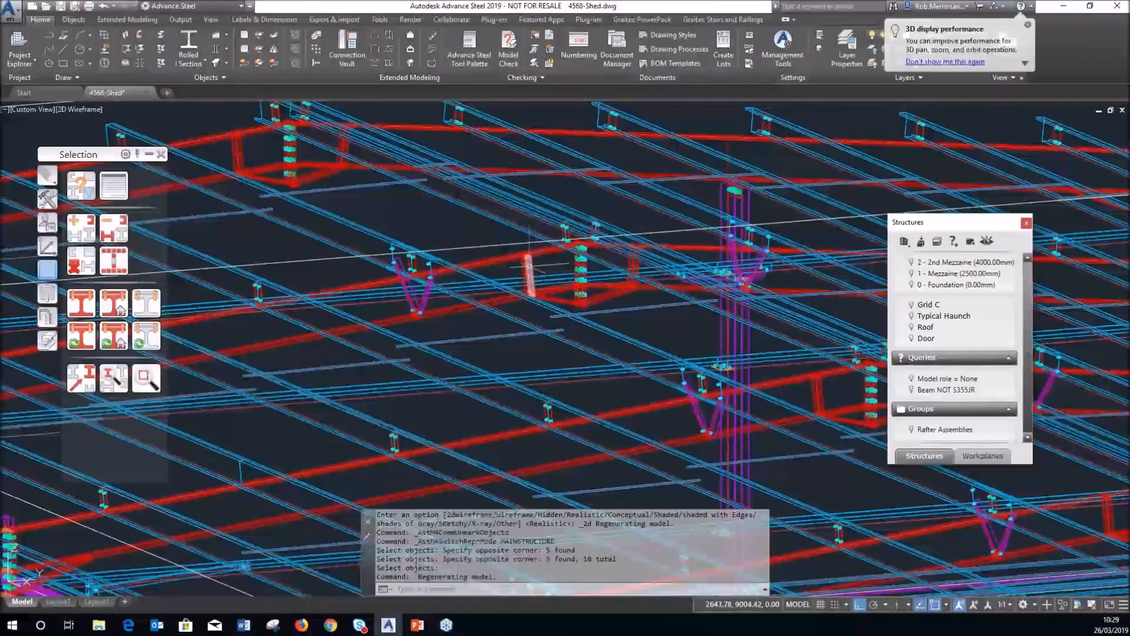
pyautogui.scroll(6, 410, 259)
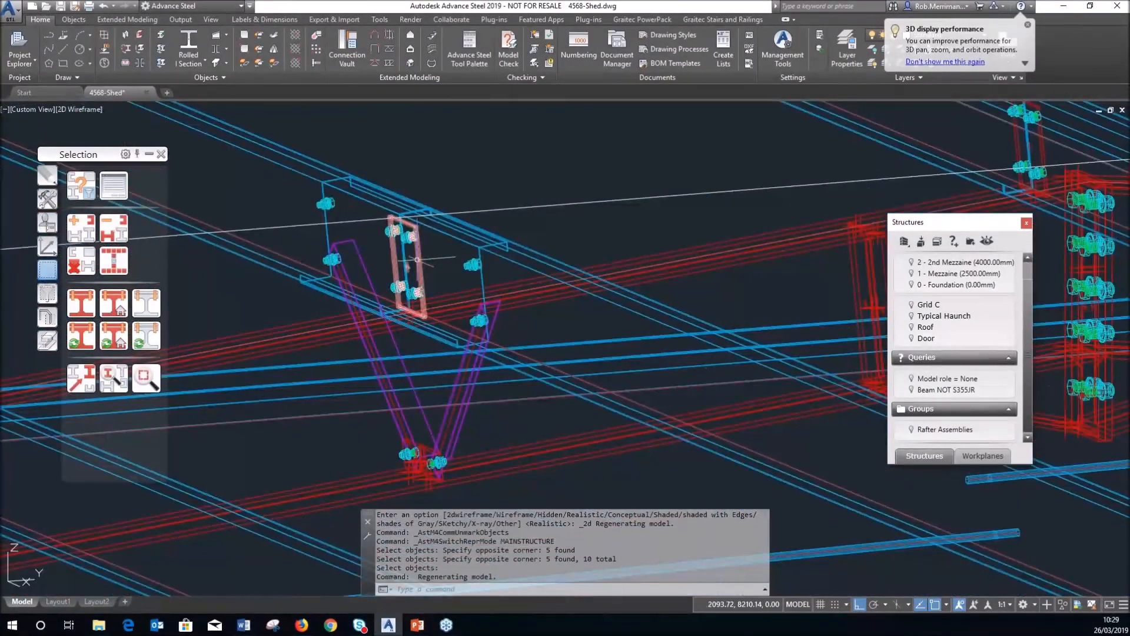
pyautogui.scroll(-3, 555, 259)
pyautogui.scroll(-8, 556, 259)
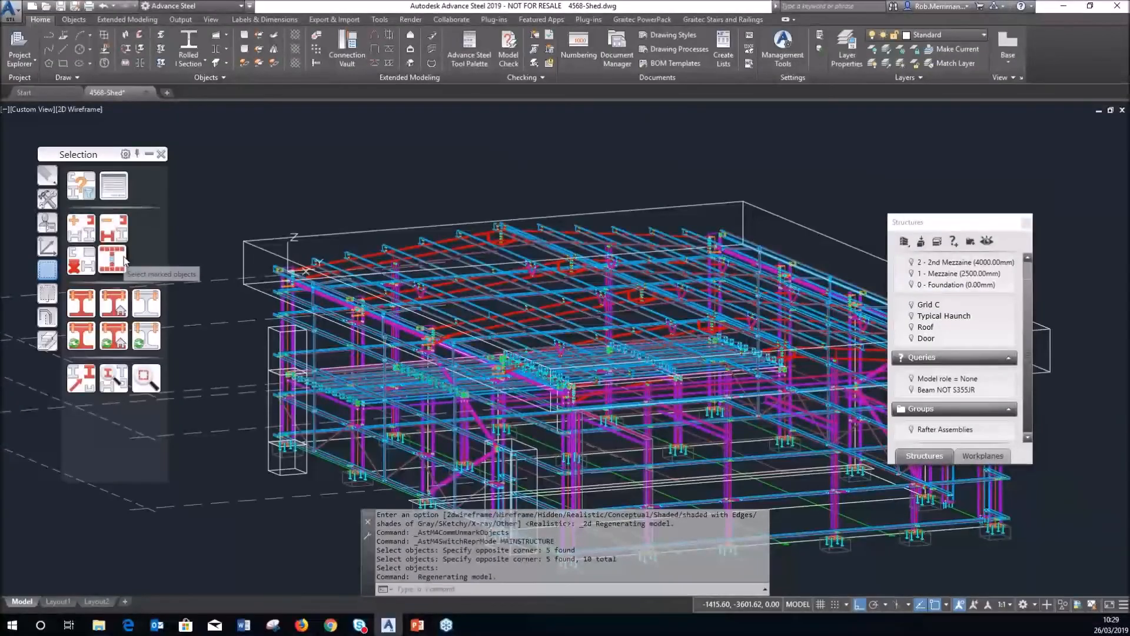
pyautogui.click(113, 259)
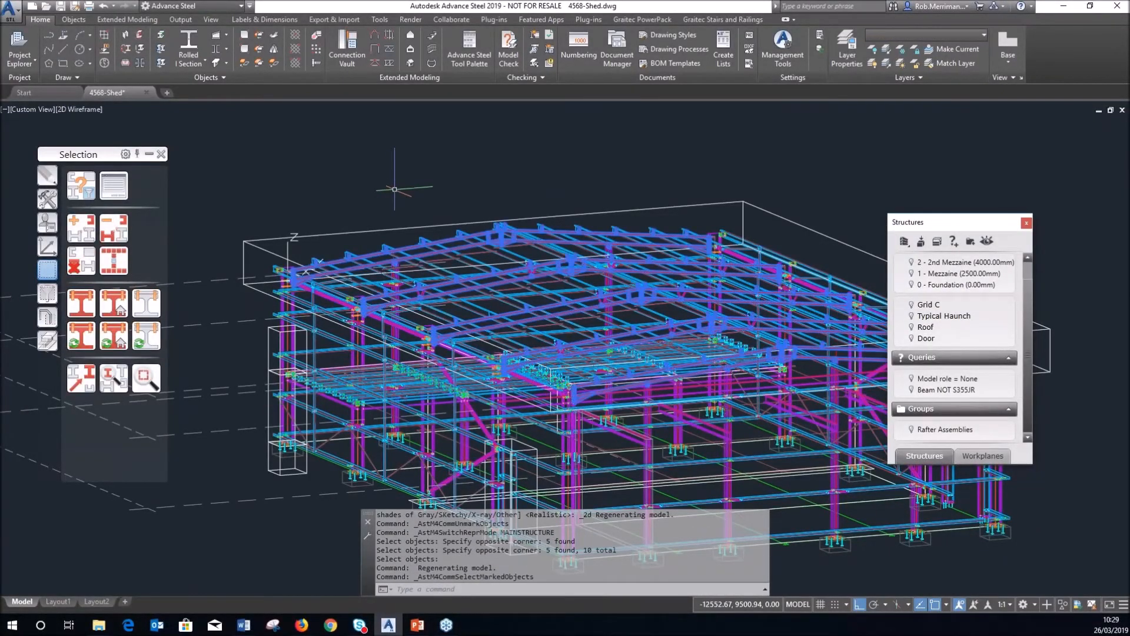
pyautogui.rightClick(929, 433)
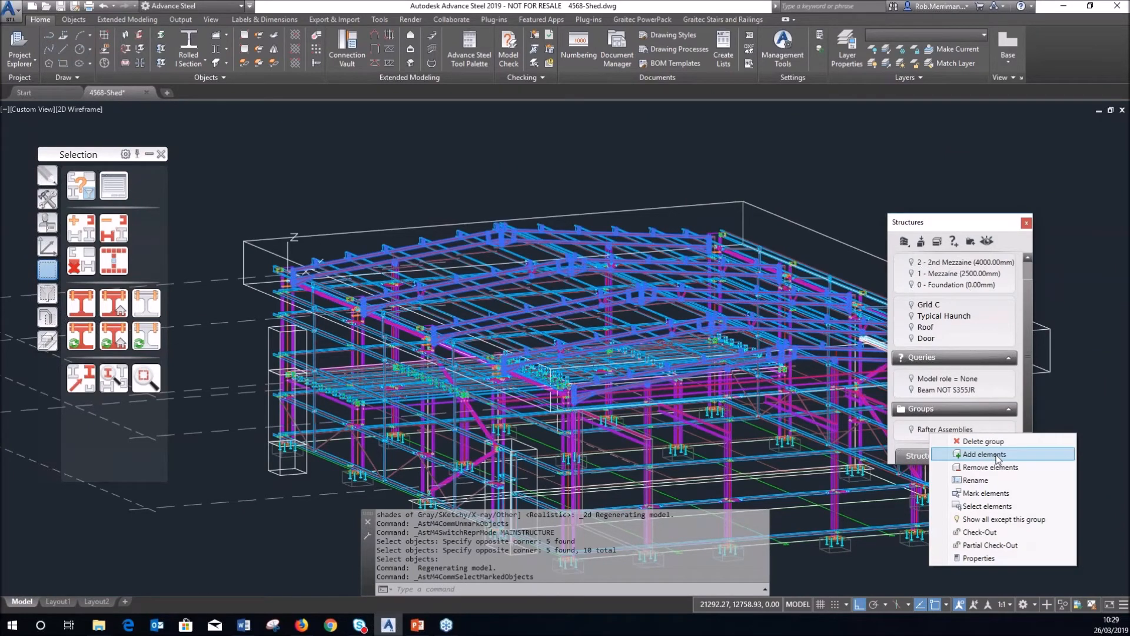
pyautogui.click(998, 455)
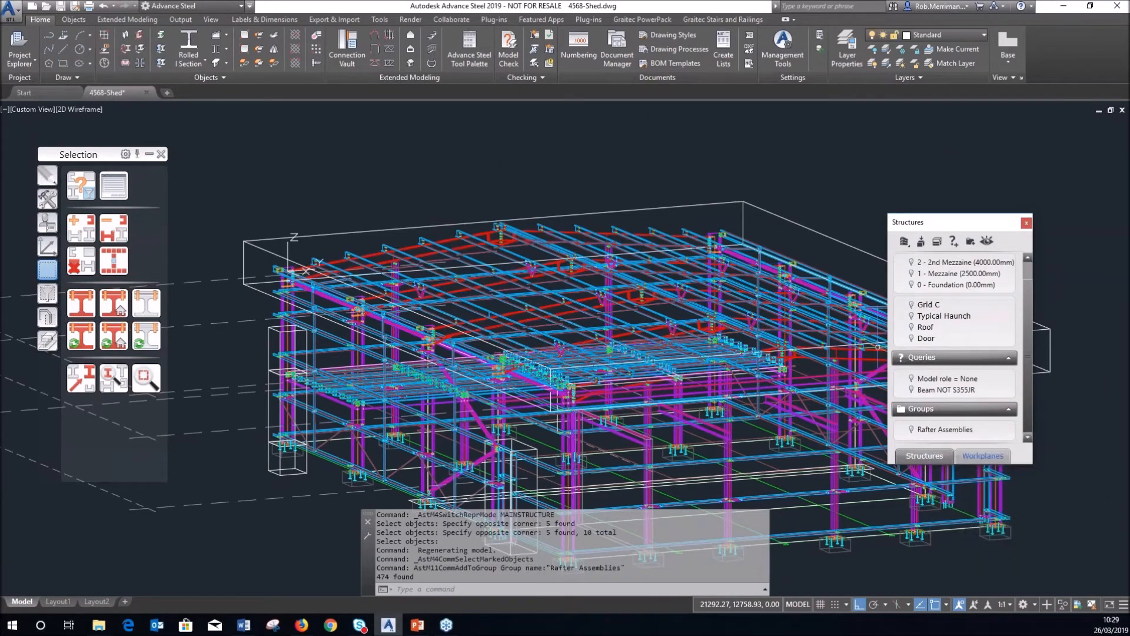
pyautogui.click(91, 109)
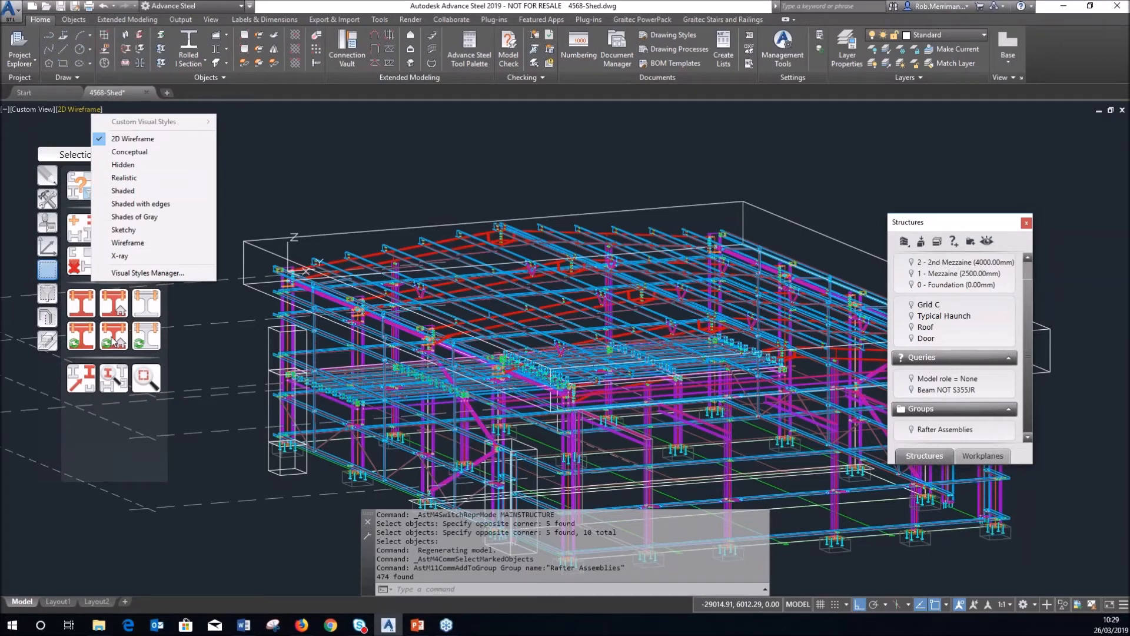
# Set the visual style to Realistic and unmark the rafters.
pyautogui.click(139, 182)
pyautogui.click(91, 259)
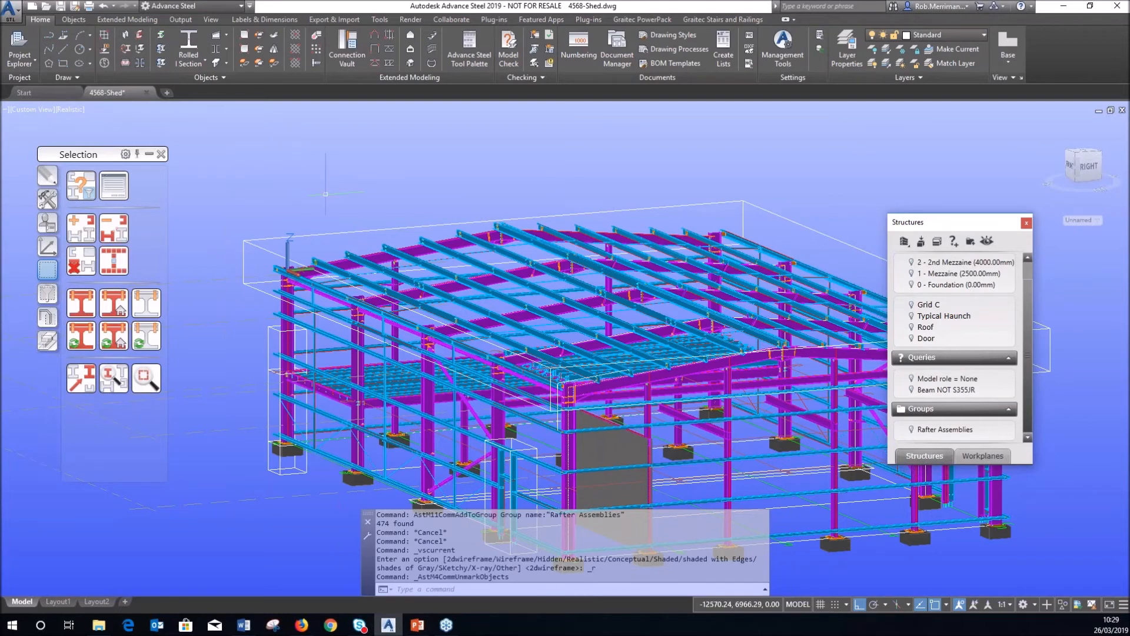
pyautogui.scroll(-2, 300, 188)
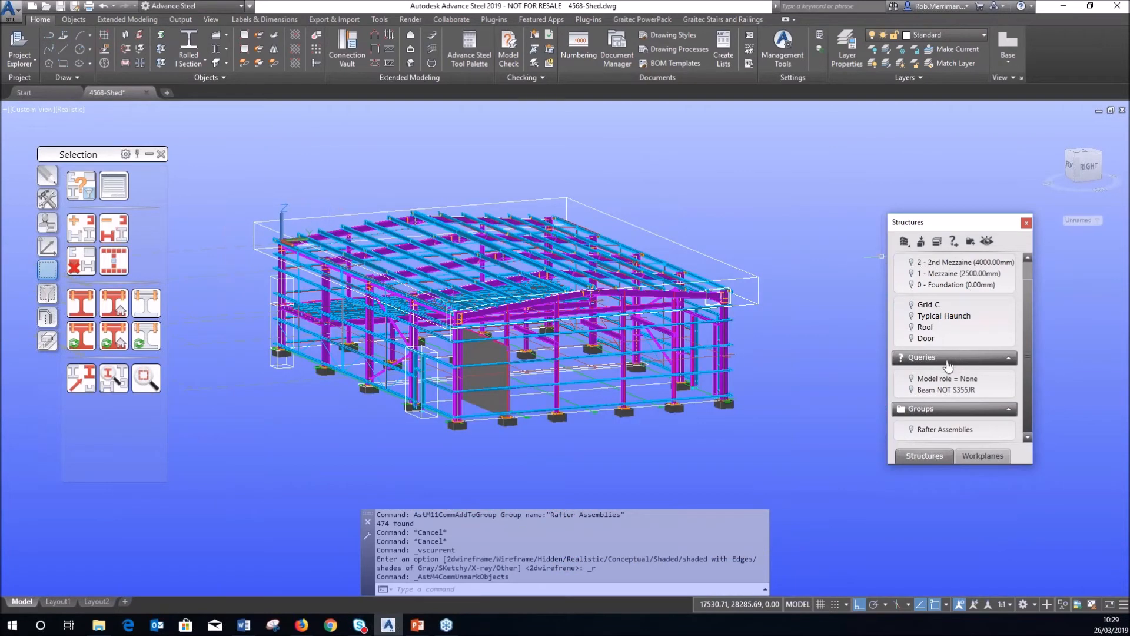
# Isolate the Rafter Assemblies group using its visibility bulb in the Groups list.
pyautogui.click(912, 429)
pyautogui.click(911, 430)
pyautogui.scroll(10, 430, 236)
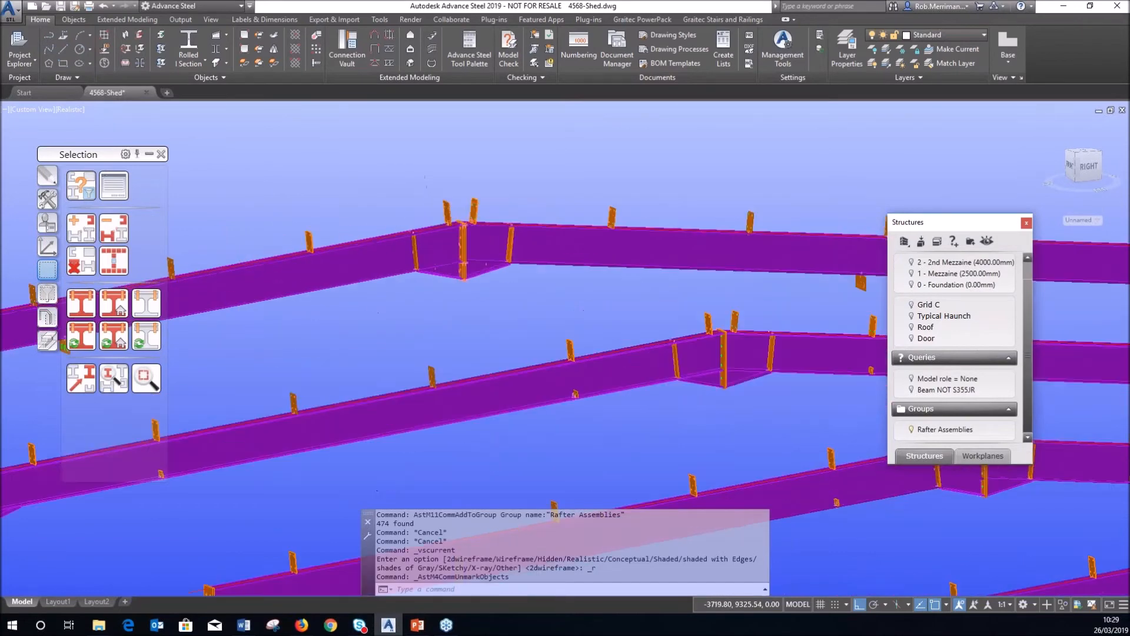
pyautogui.scroll(-10, 465, 242)
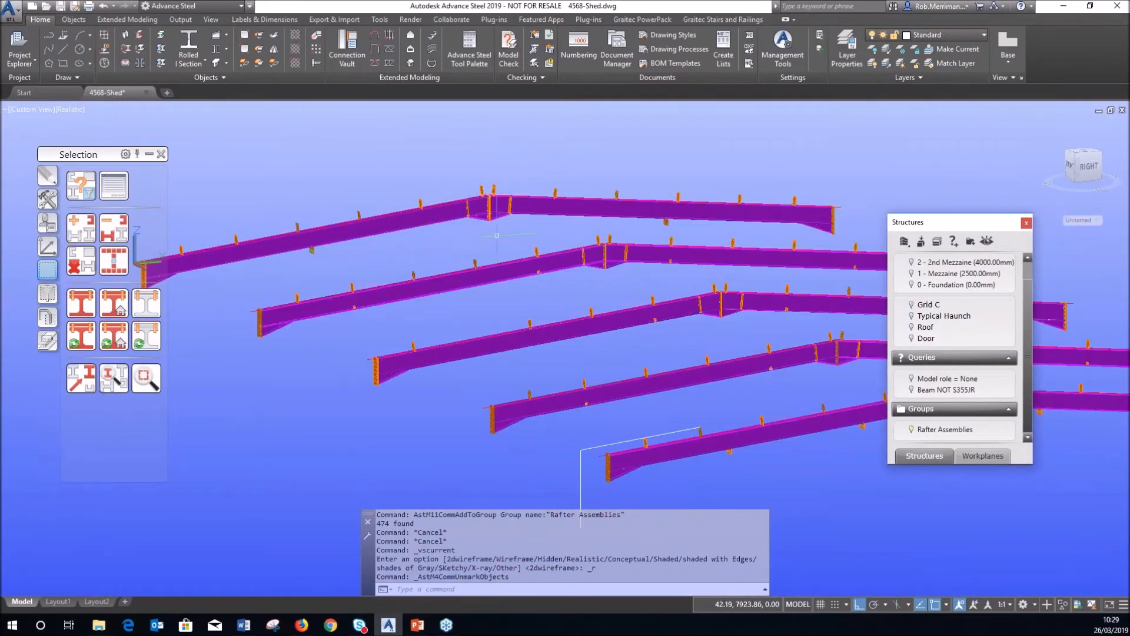
pyautogui.scroll(8, 471, 246)
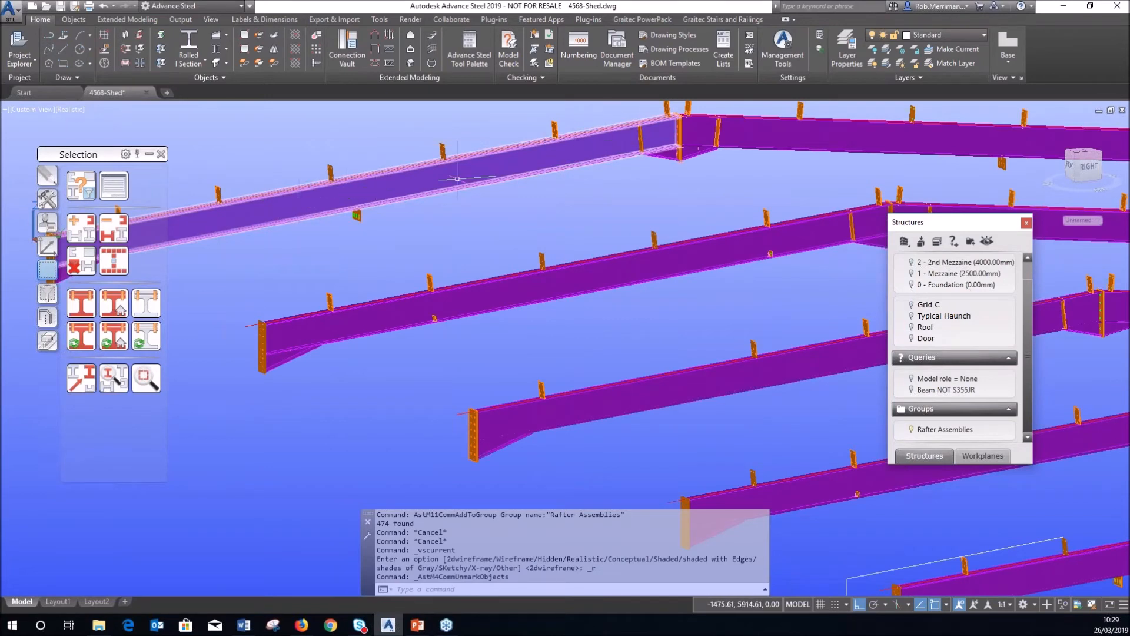
pyautogui.scroll(-6, 522, 199)
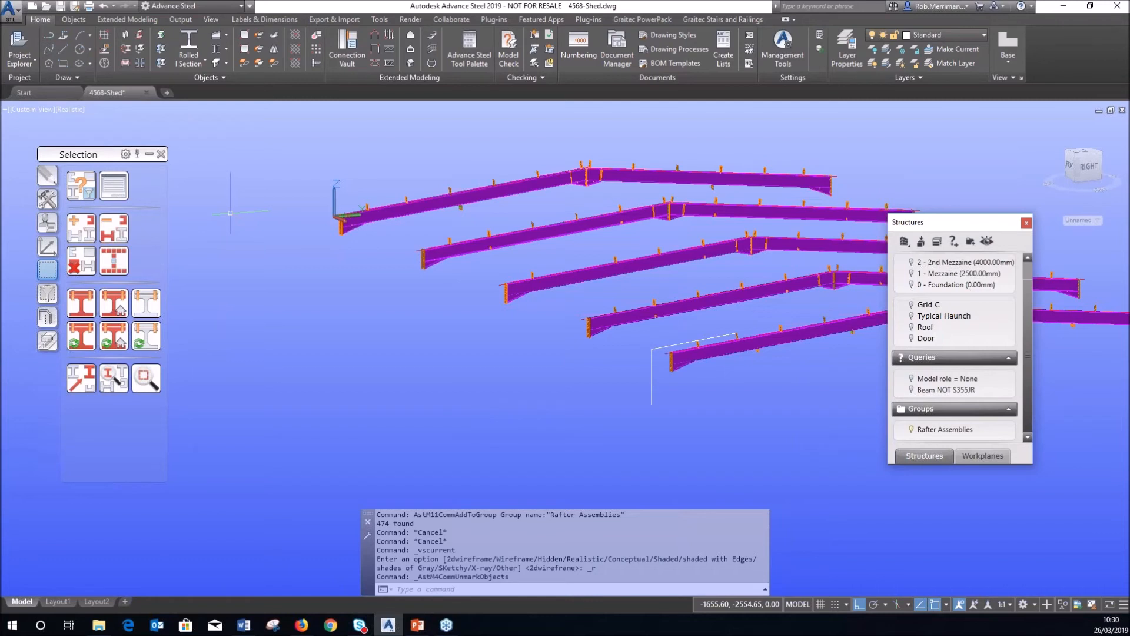
pyautogui.click(47, 200)
# Copy a rafter beam with Transform and Connect from a start point to an end point.
pyautogui.click(84, 229)
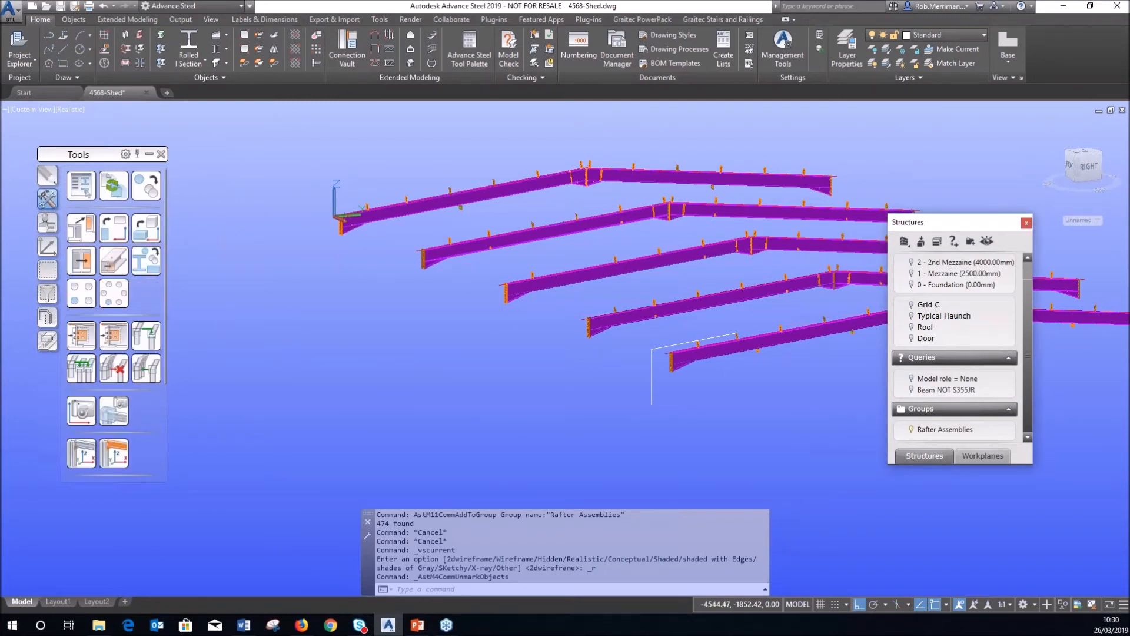
pyautogui.click(382, 212)
pyautogui.press('Return')
pyautogui.click(340, 217)
pyautogui.click(241, 208)
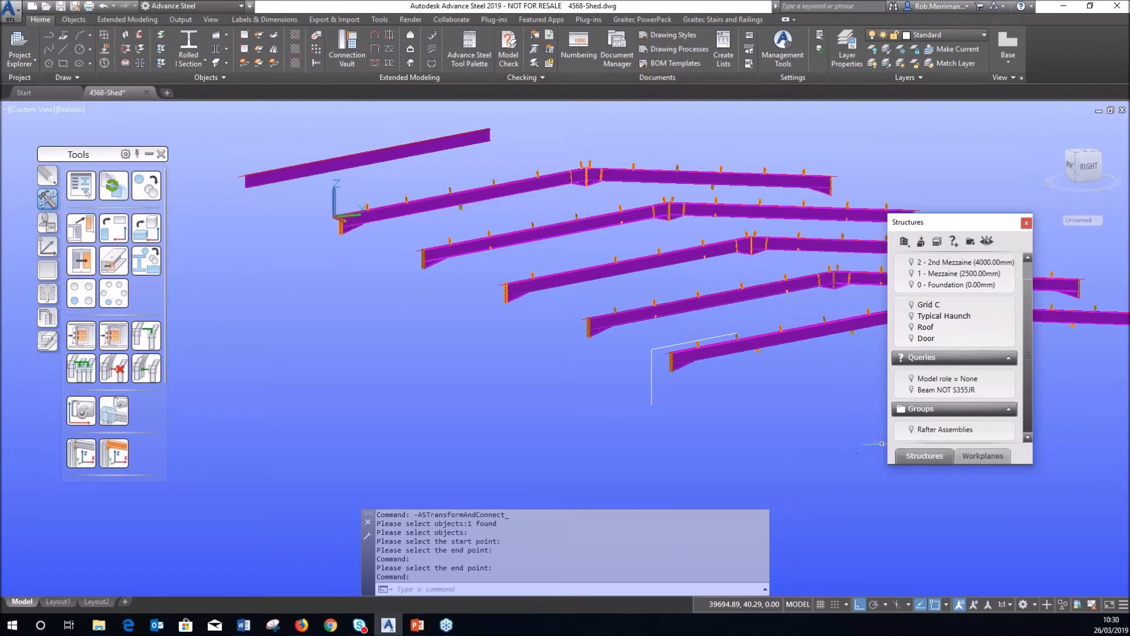
# Toggle the Rafter Assemblies bulb so the whole shed model shows again.
pyautogui.click(912, 430)
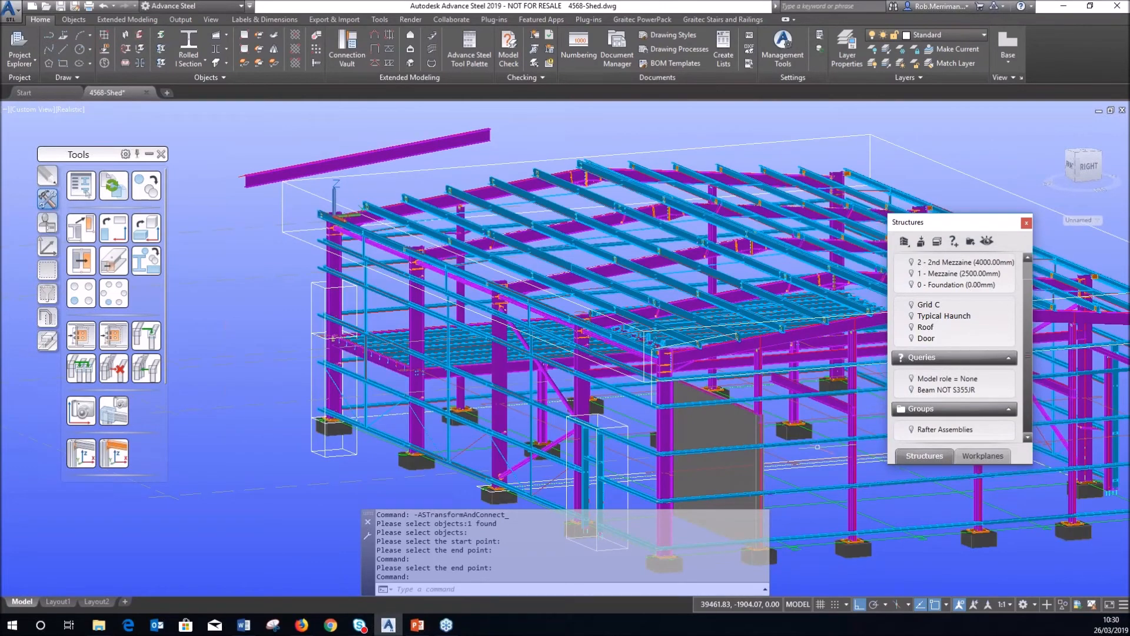
pyautogui.click(913, 430)
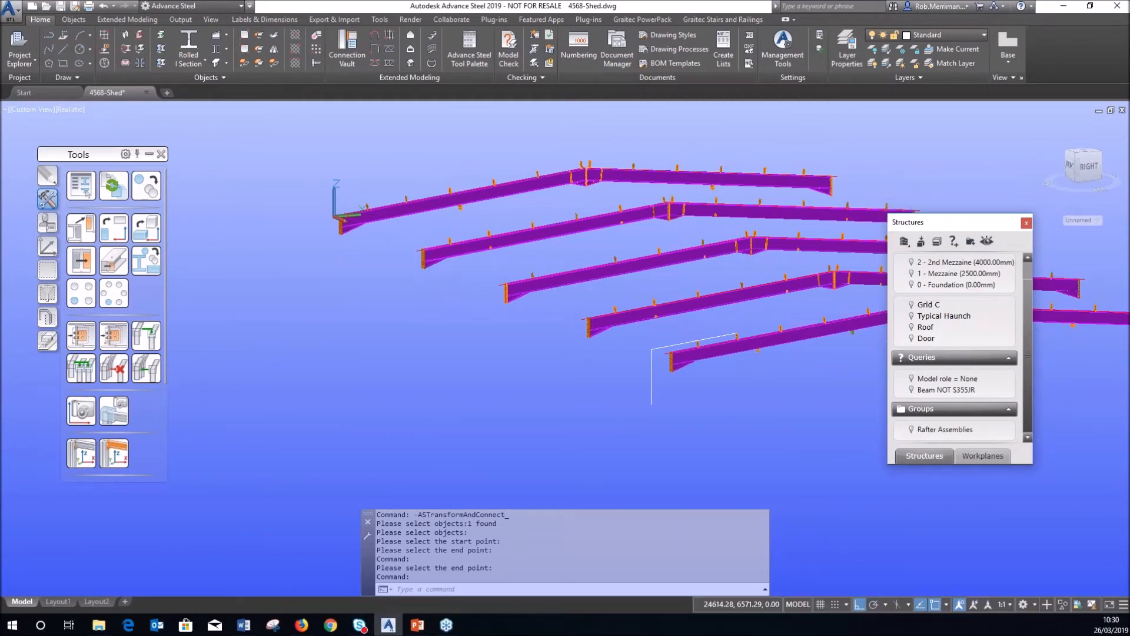
pyautogui.click(446, 140)
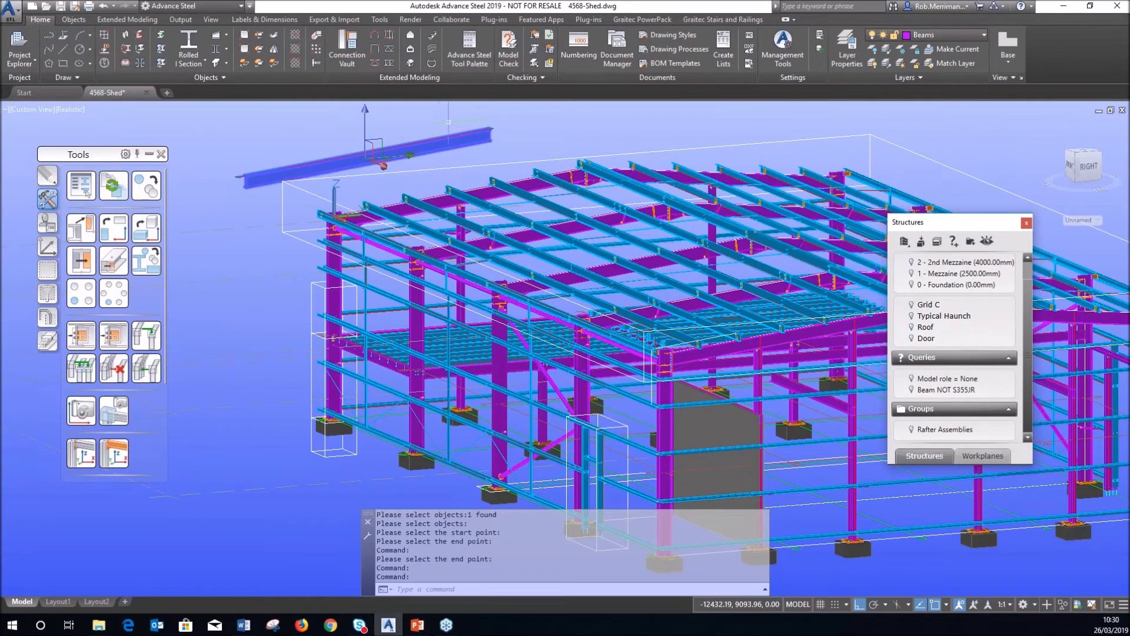
# Add the loose beam to the Rafter Assemblies group.
pyautogui.rightClick(945, 432)
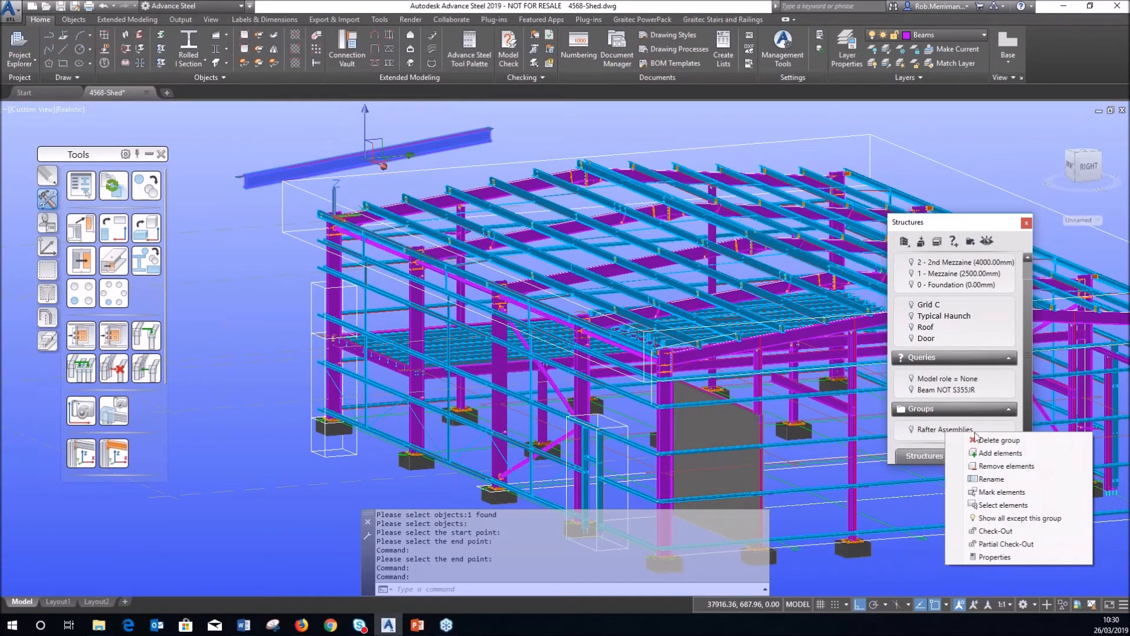
pyautogui.click(1000, 453)
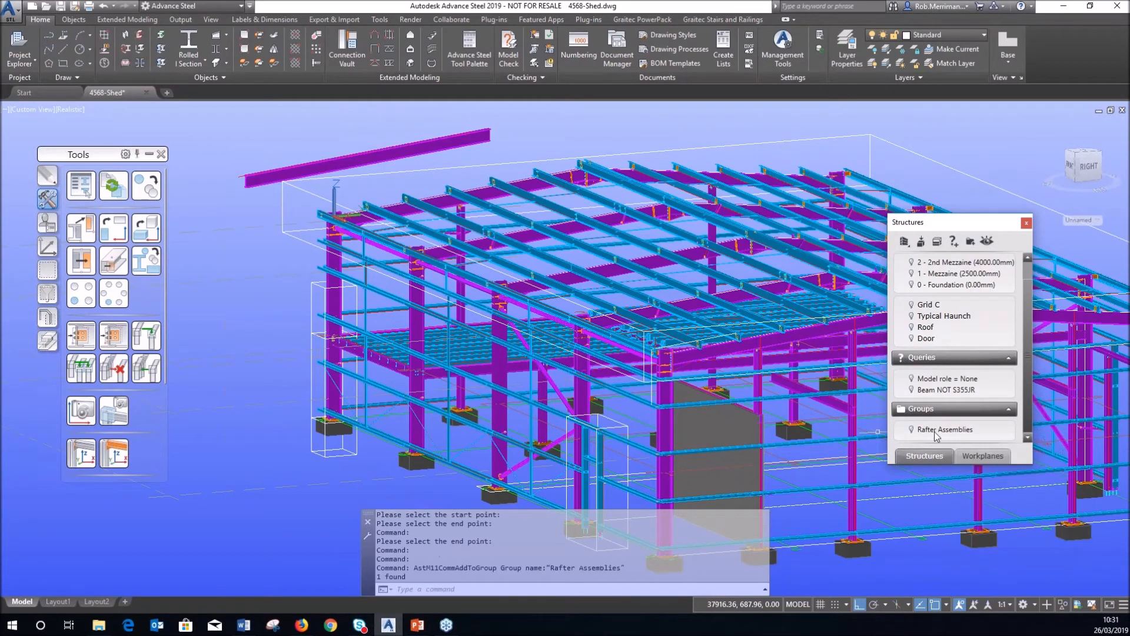
pyautogui.click(912, 429)
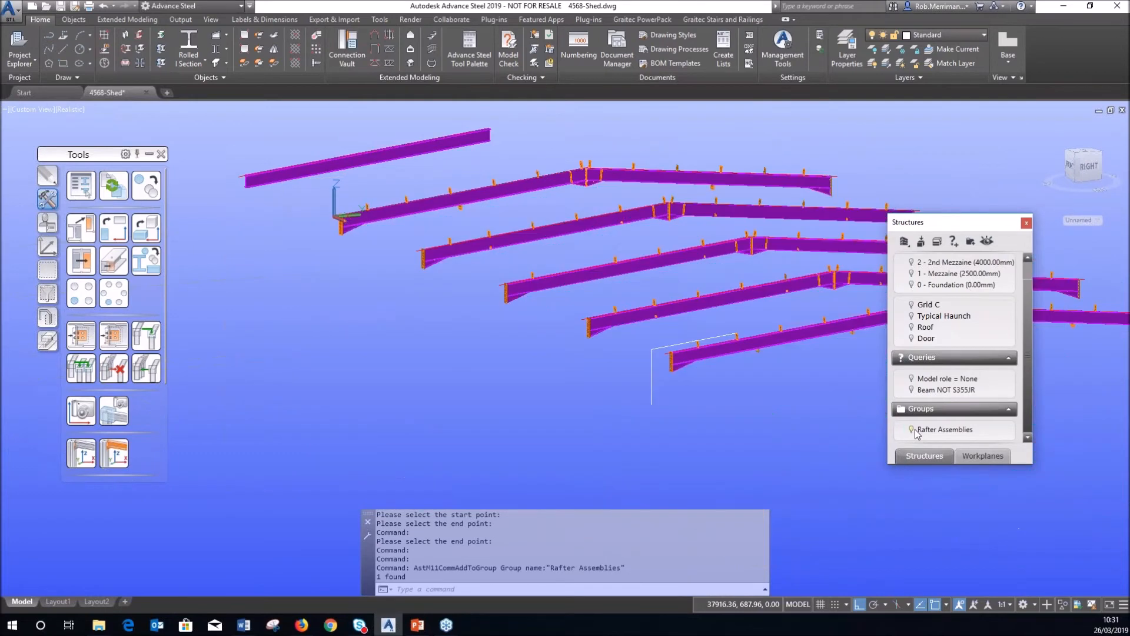
# Remove the loose beam from the Rafter Assemblies group again.
pyautogui.click(431, 141)
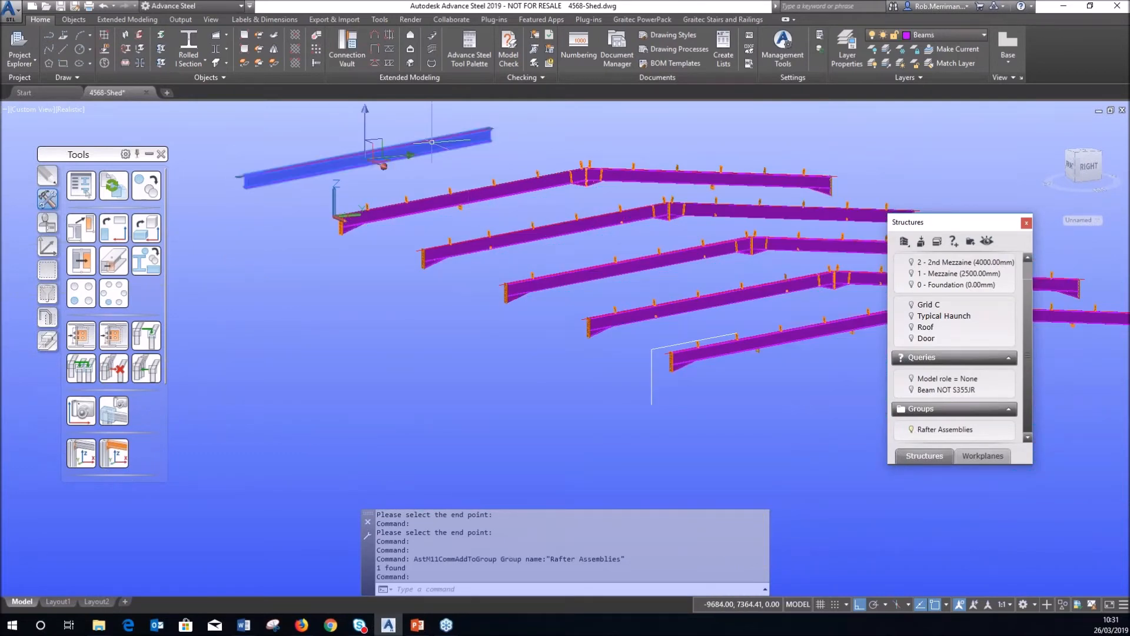
pyautogui.rightClick(930, 435)
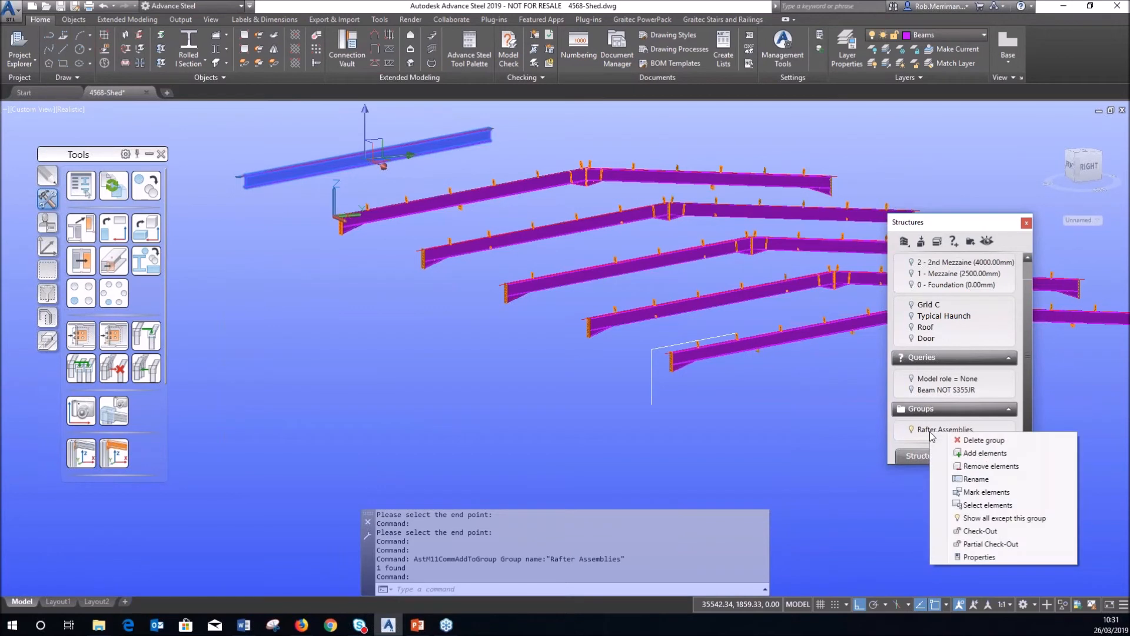
pyautogui.click(988, 466)
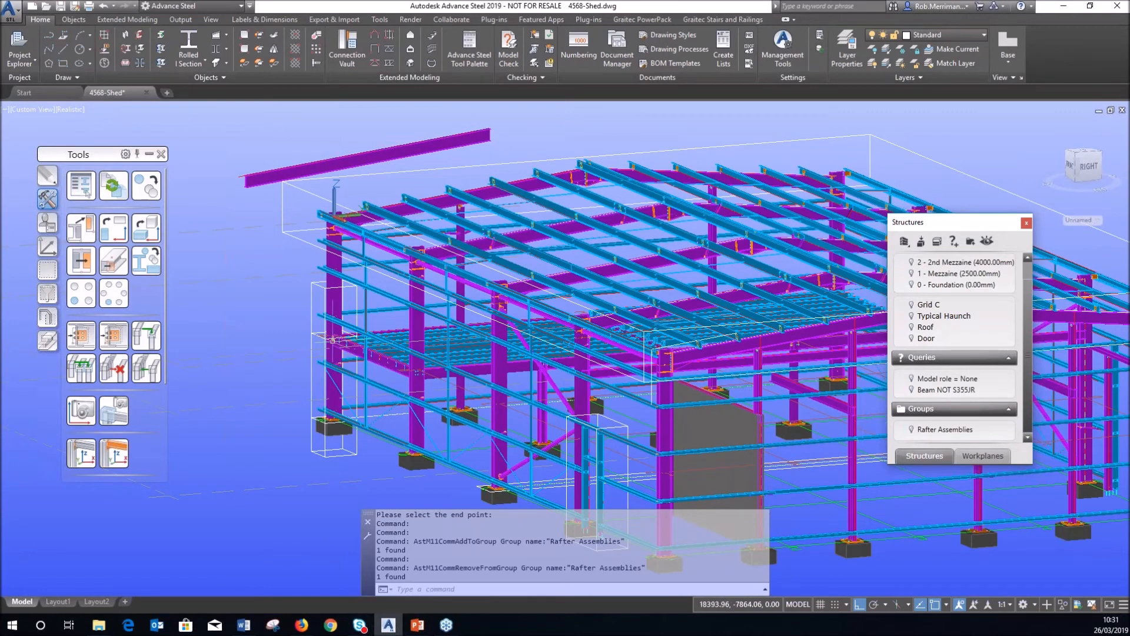
pyautogui.scroll(-4, 294, 336)
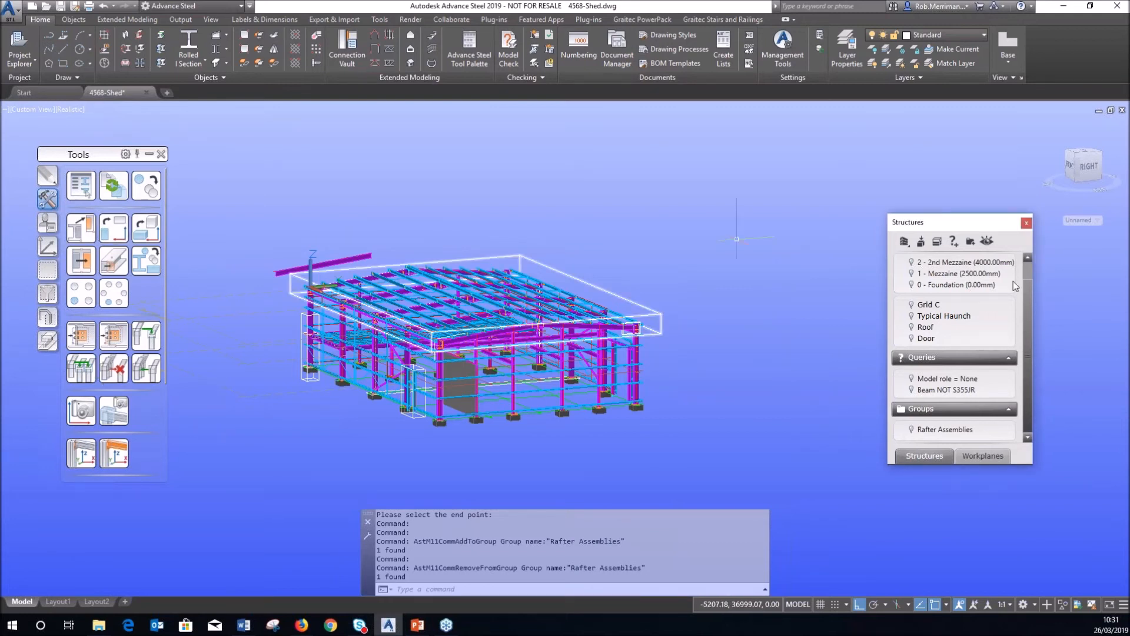
# Close the Structures panel, then open and dismiss the Model Browser part list.
pyautogui.click(1026, 222)
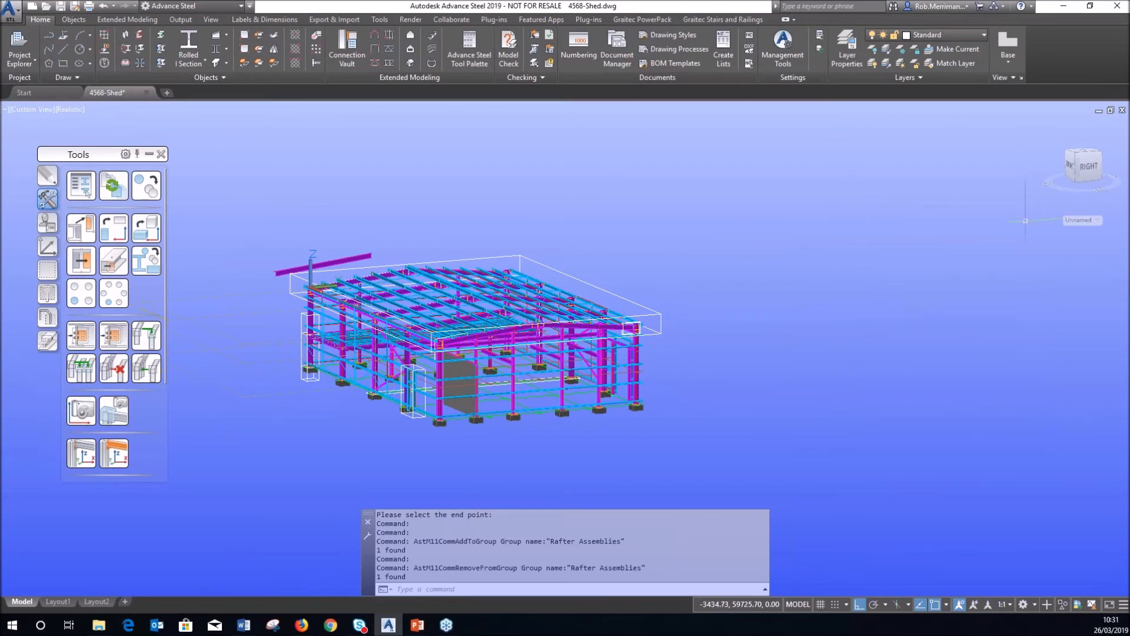
pyautogui.click(29, 65)
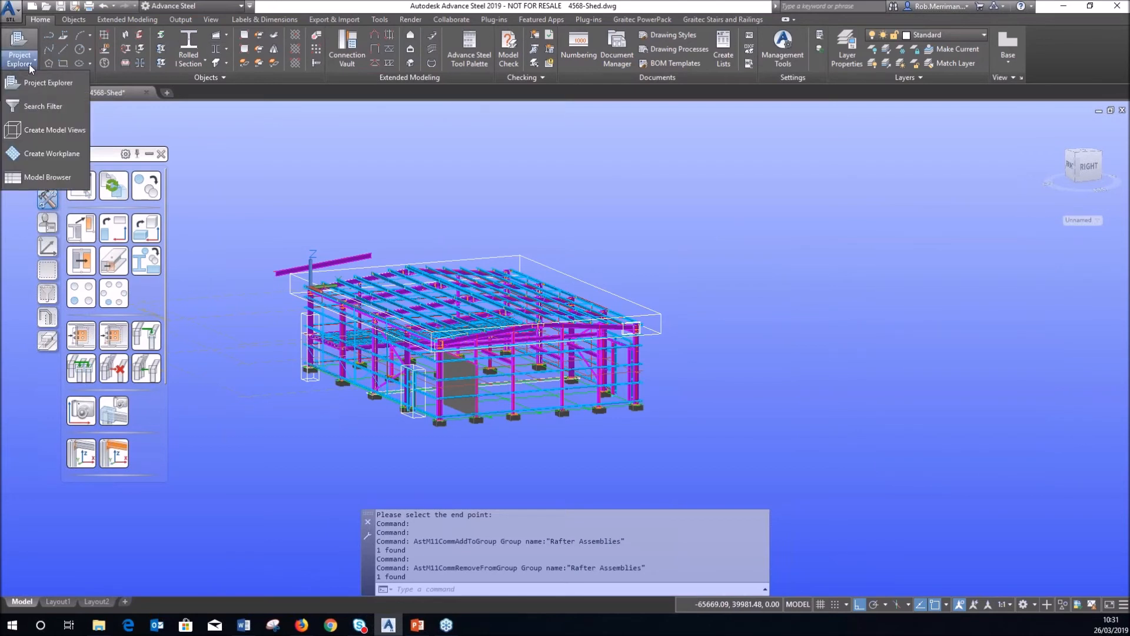
pyautogui.click(36, 175)
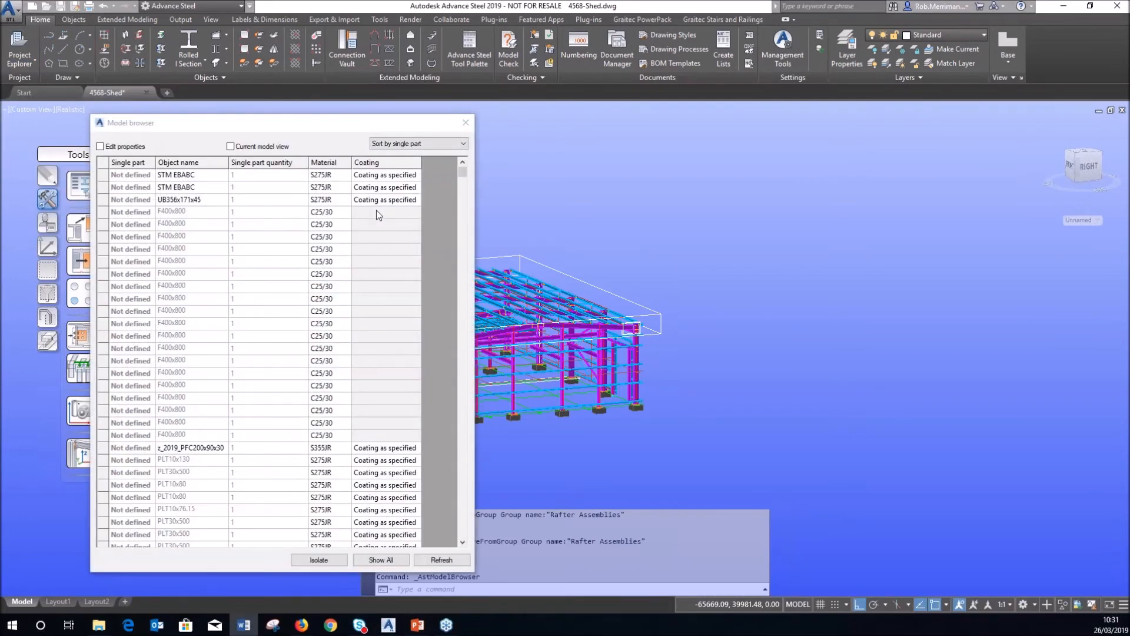
pyautogui.click(465, 123)
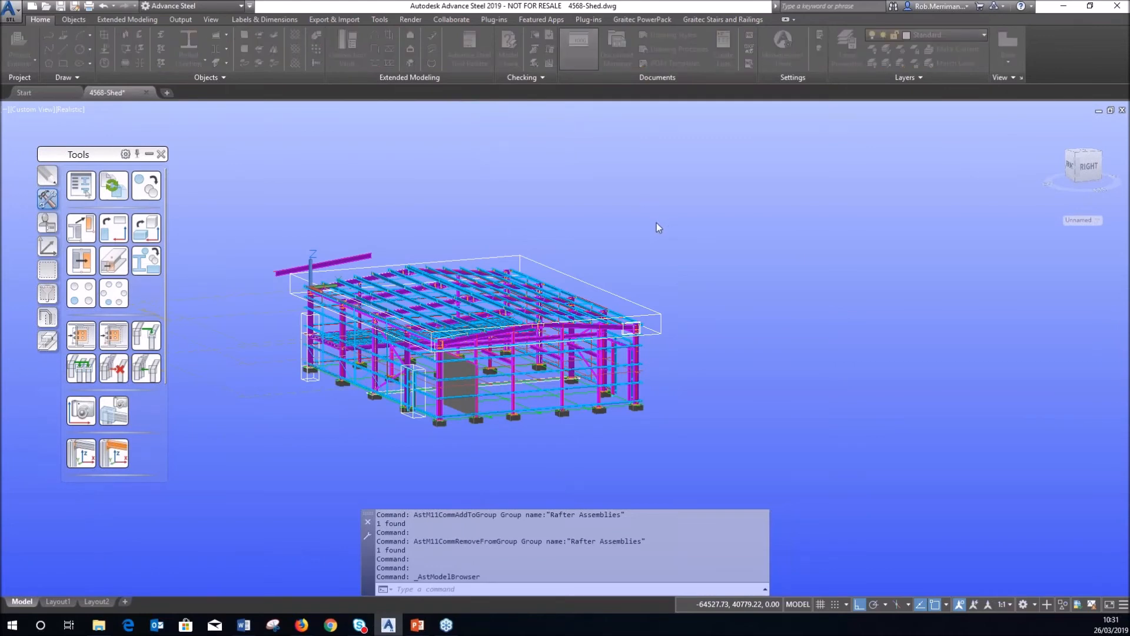
# Set Single part Start from 1000 to 1, run numbering, and close the Numbering MP results.
pyautogui.moveTo(538, 267); pyautogui.dragTo(462, 255)
pyautogui.write('1')
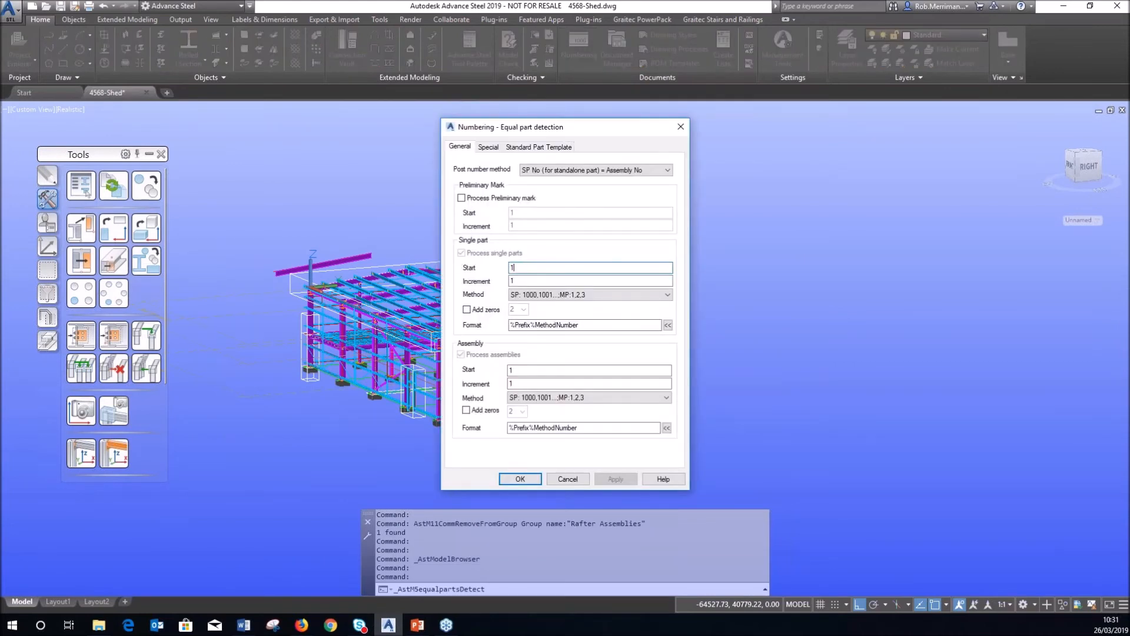
pyautogui.click(530, 477)
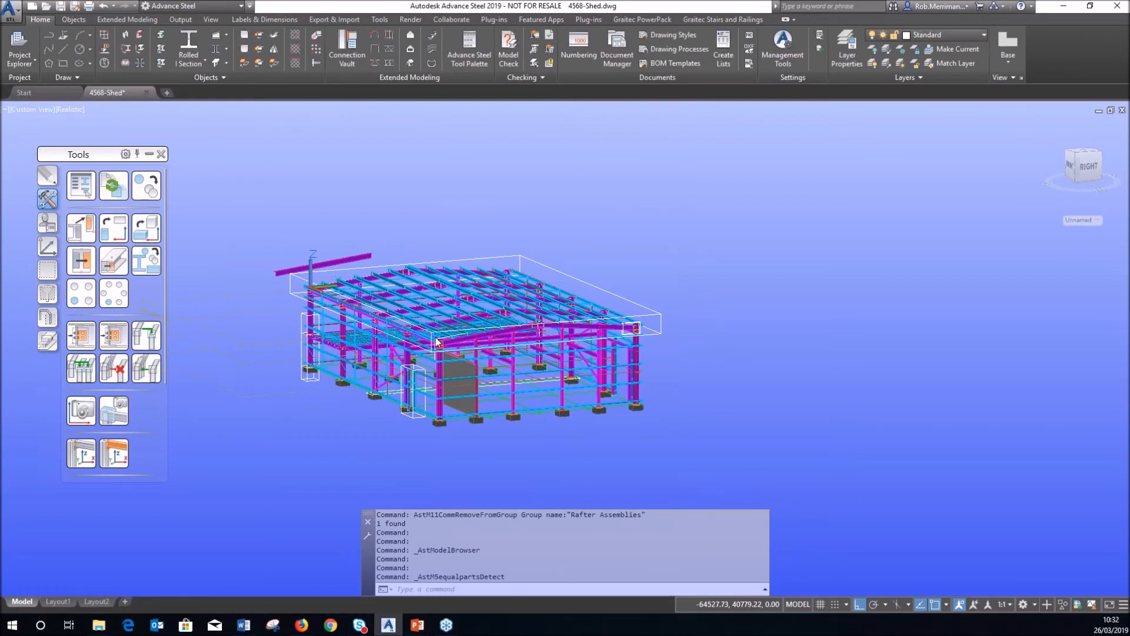
pyautogui.moveTo(0, 254); pyautogui.dragTo(452, 237)
pyautogui.click(598, 228)
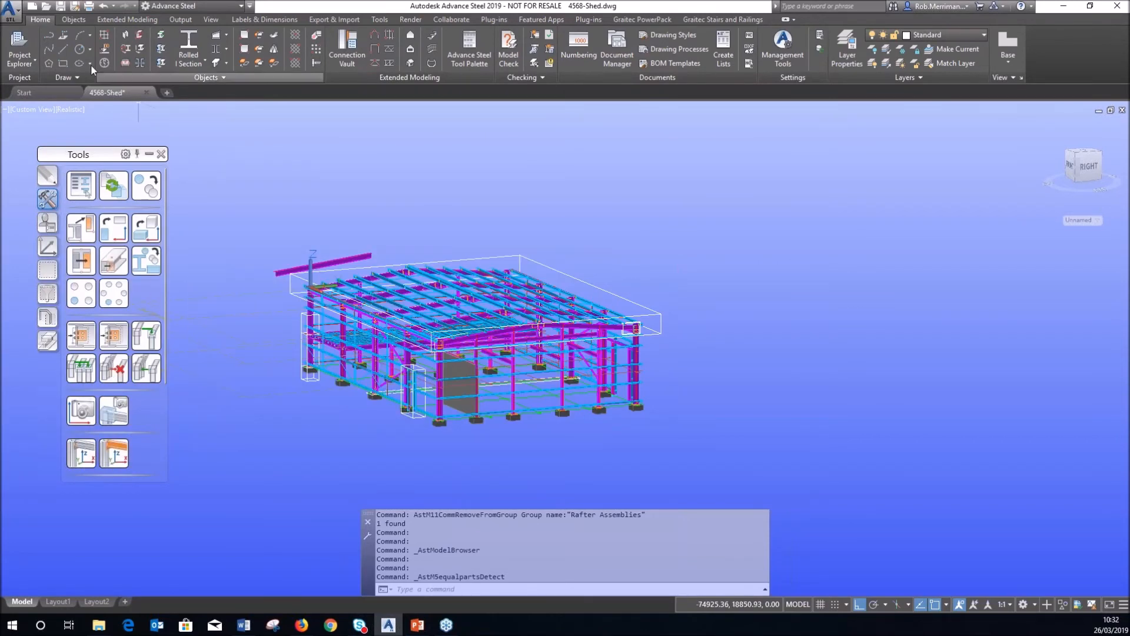
pyautogui.click(30, 62)
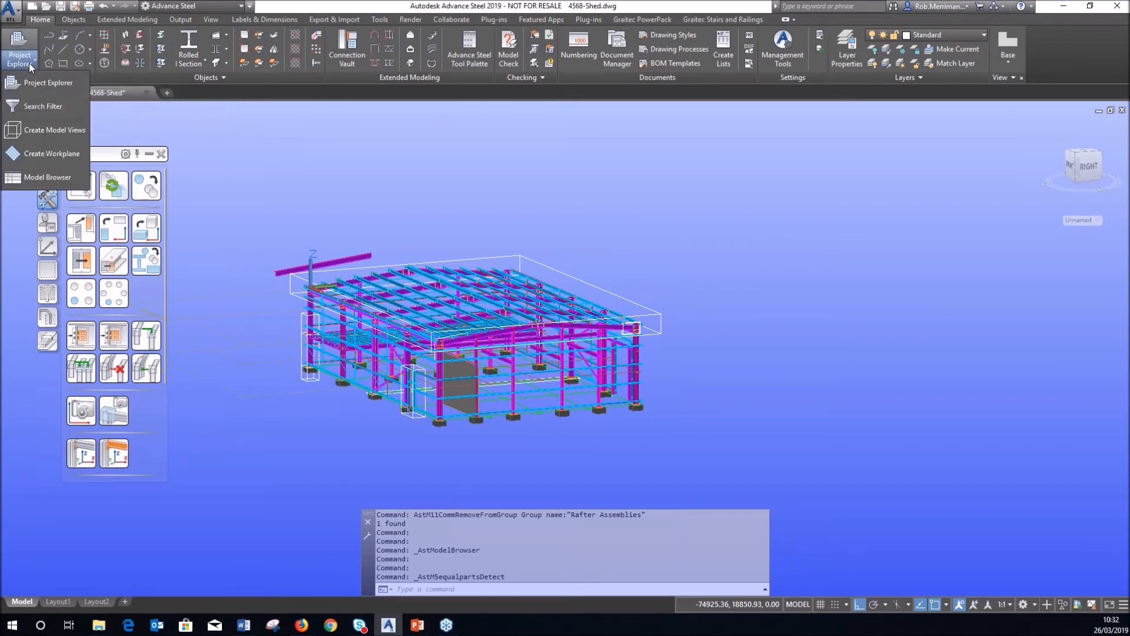
# Open the Model Browser, move it beside the shed, then close it.
pyautogui.click(35, 177)
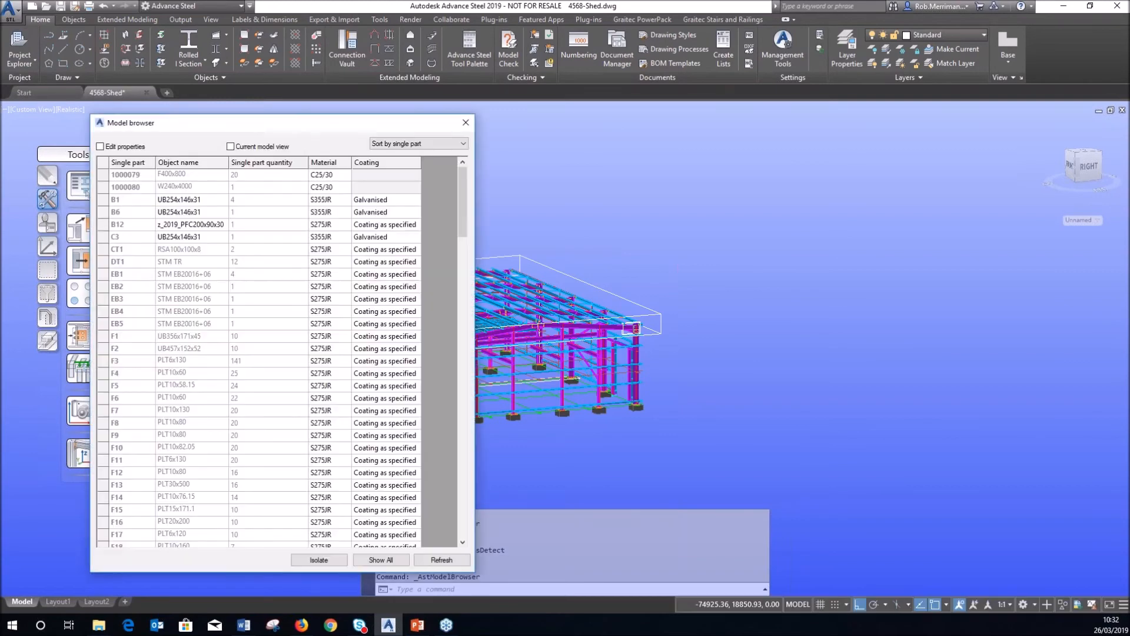
pyautogui.moveTo(264, 124); pyautogui.dragTo(860, 121)
pyautogui.scroll(-4, 512, 206)
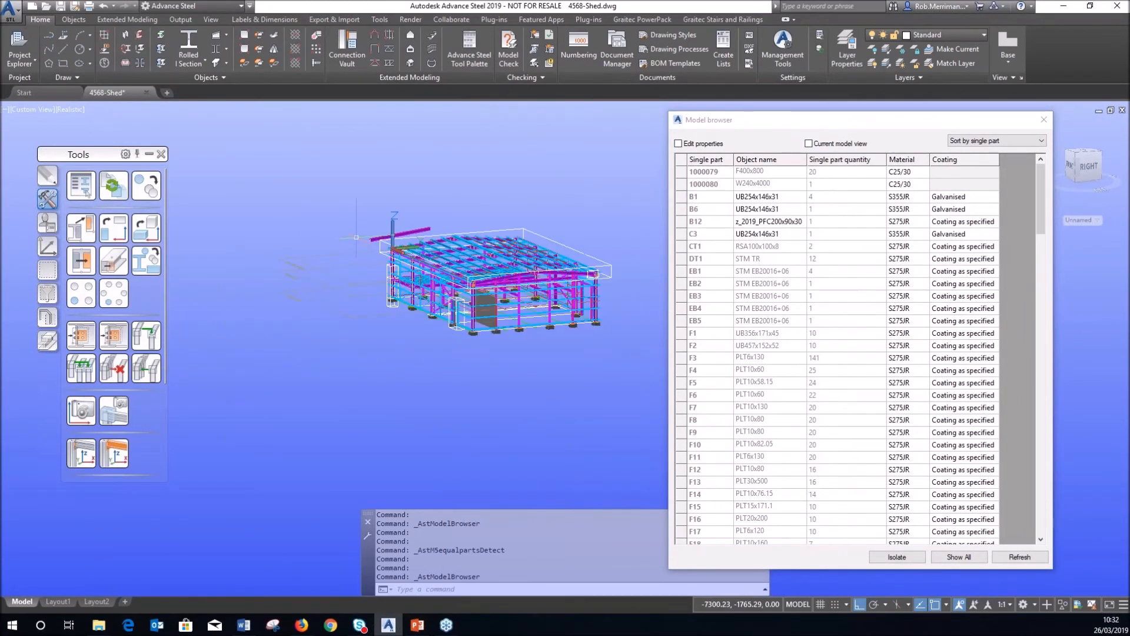
pyautogui.scroll(3, 504, 245)
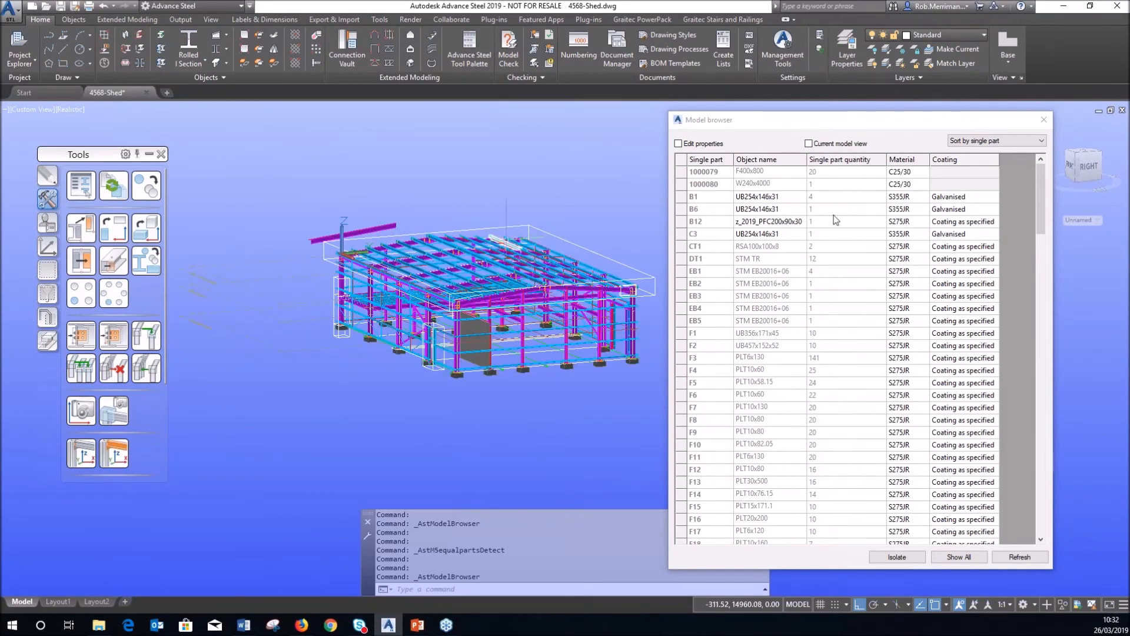
pyautogui.click(1044, 120)
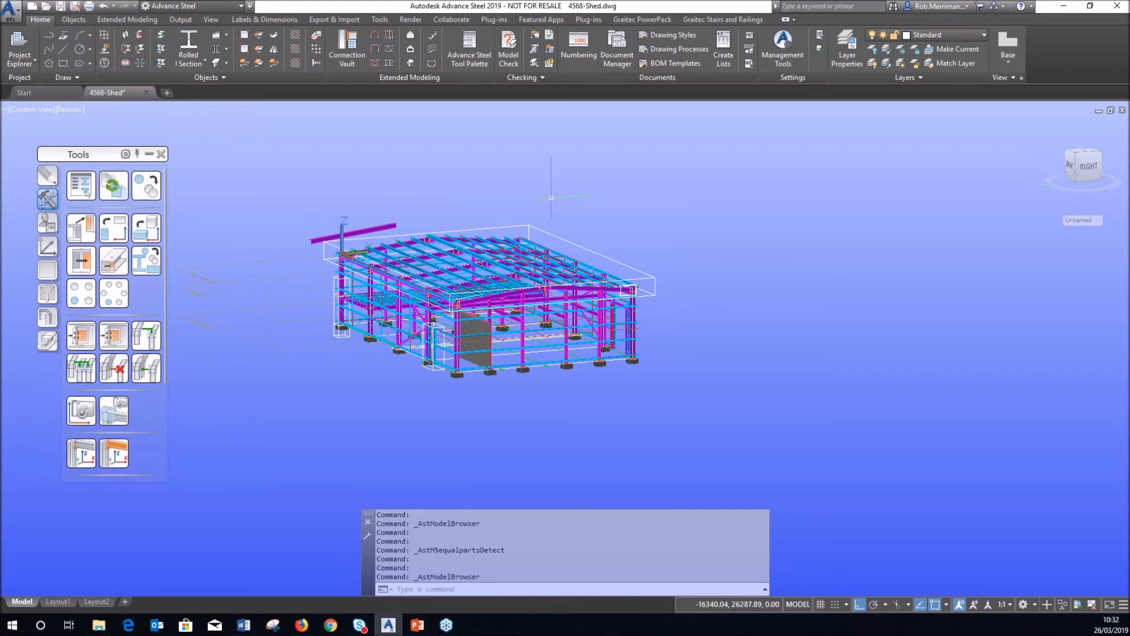
# Reopen the Model Browser and select the F9 PLT10x80 plates row.
pyautogui.click(36, 61)
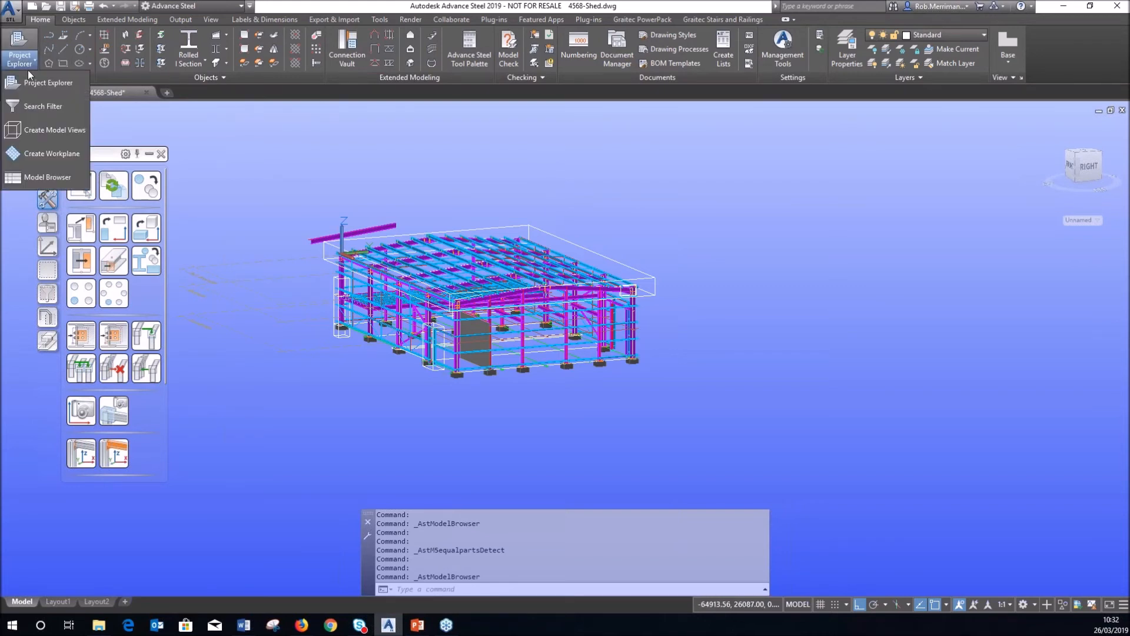
pyautogui.click(36, 178)
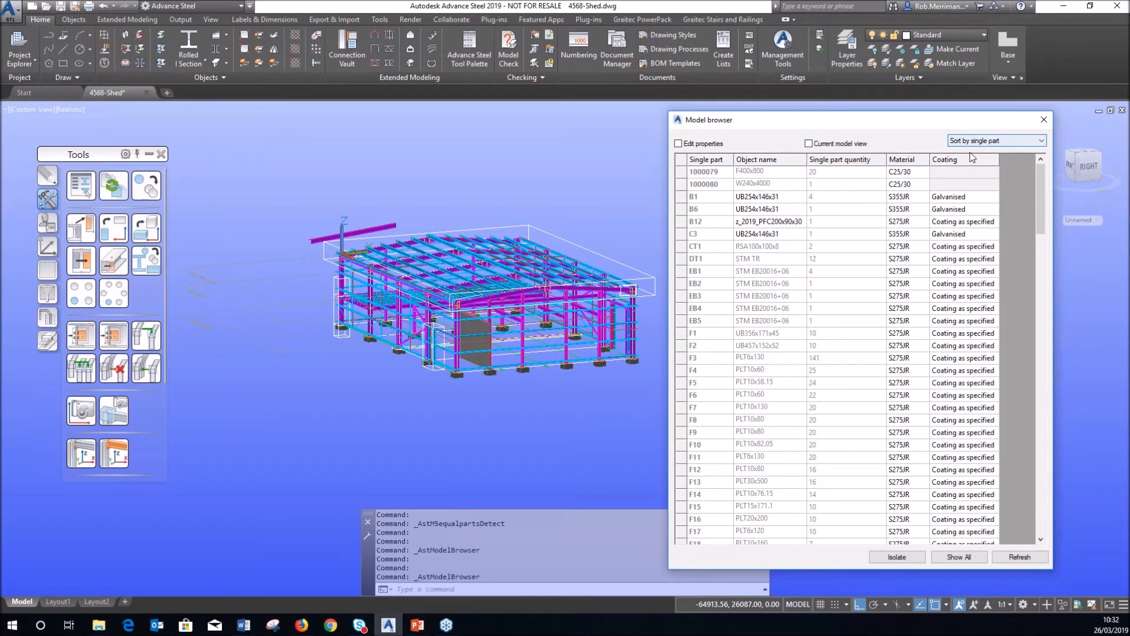
pyautogui.moveTo(1043, 189); pyautogui.dragTo(1043, 204)
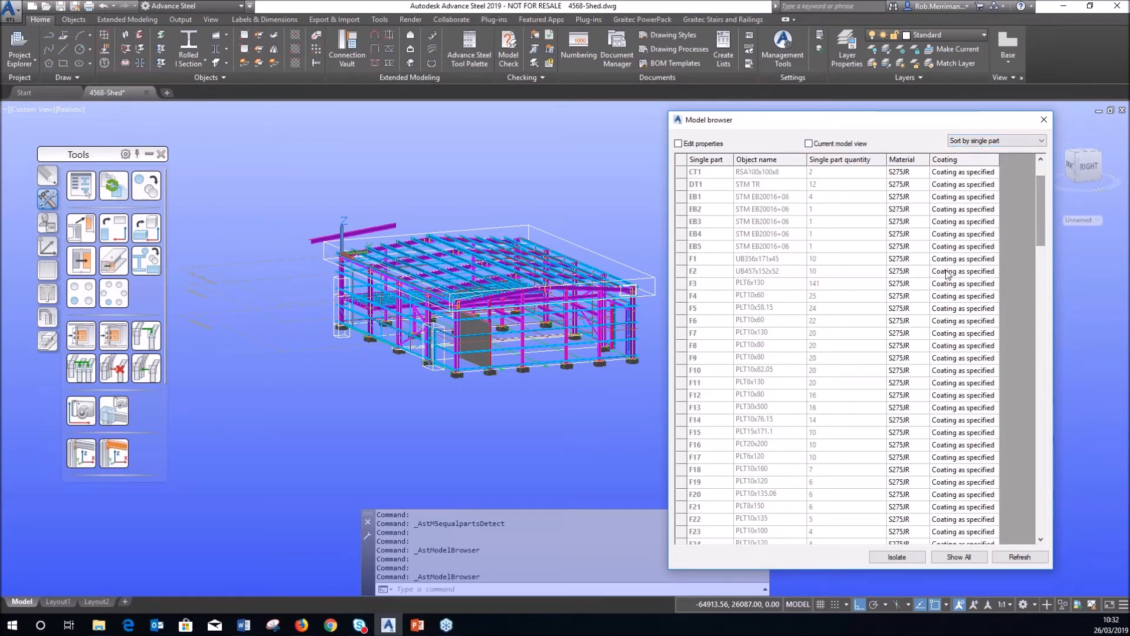
pyautogui.click(725, 357)
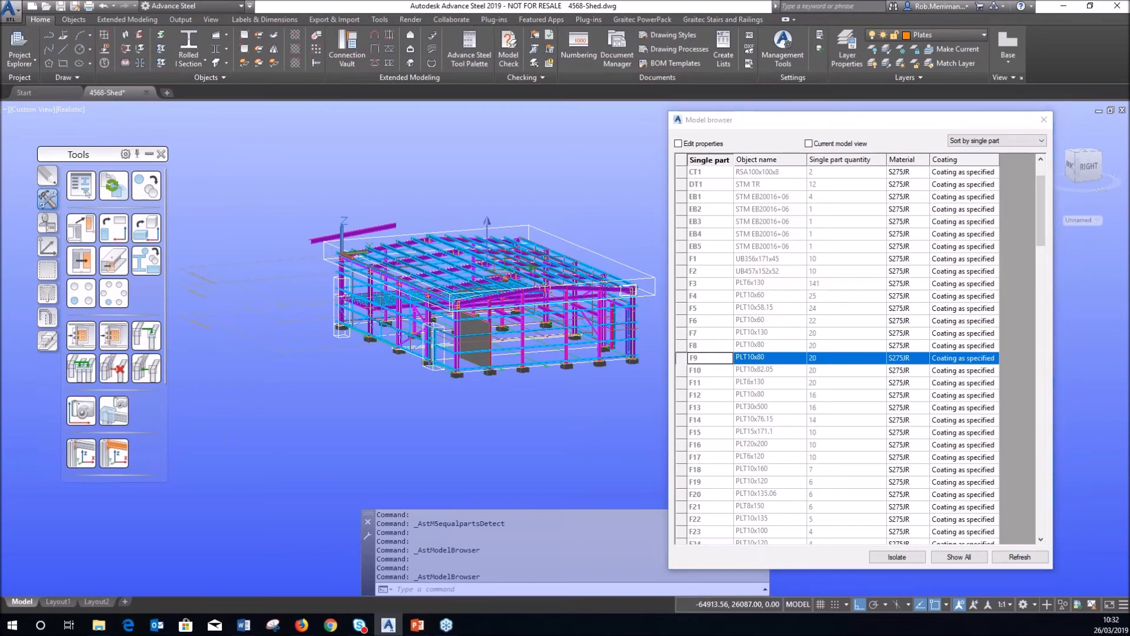
pyautogui.scroll(5, 556, 297)
pyautogui.click(589, 175)
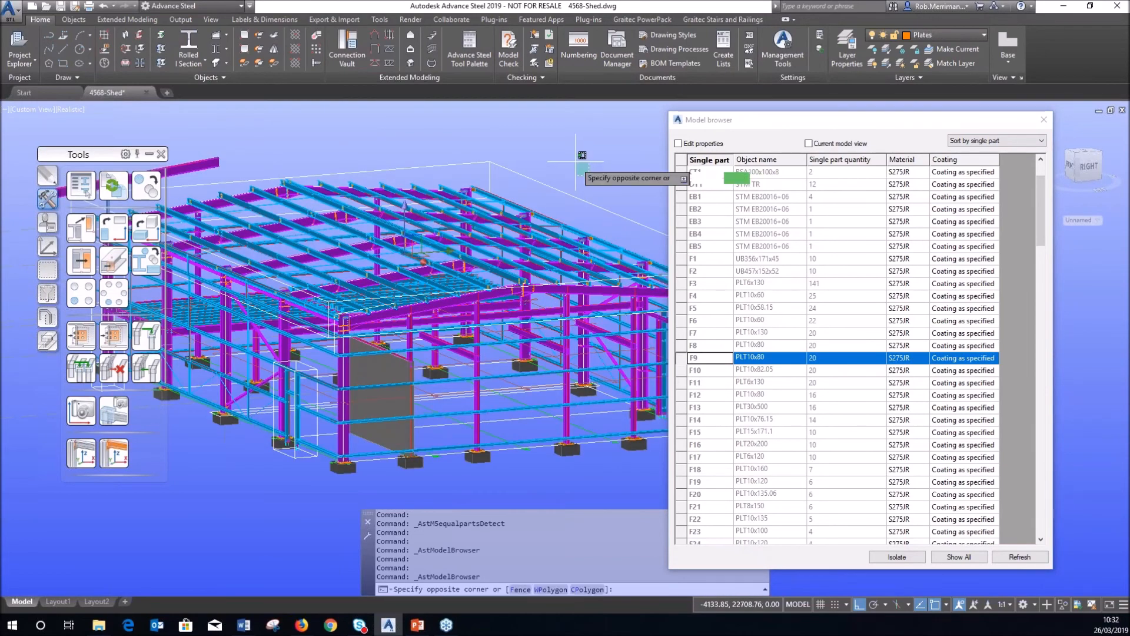
pyautogui.click(578, 157)
pyautogui.scroll(7, 524, 213)
pyautogui.scroll(6, 476, 241)
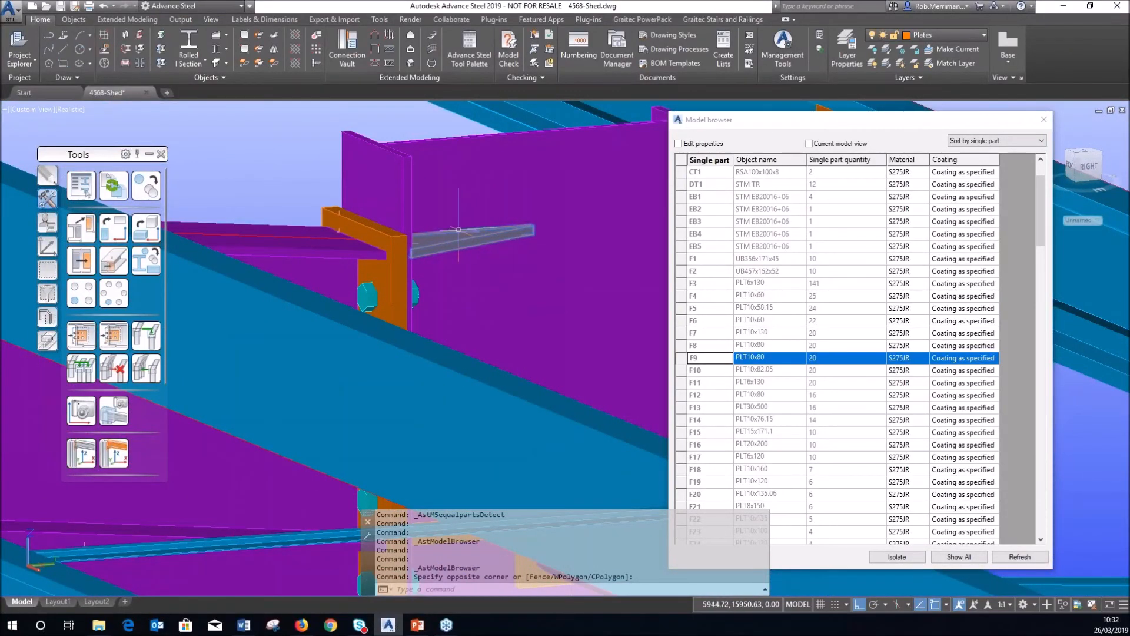
pyautogui.scroll(-10, 475, 240)
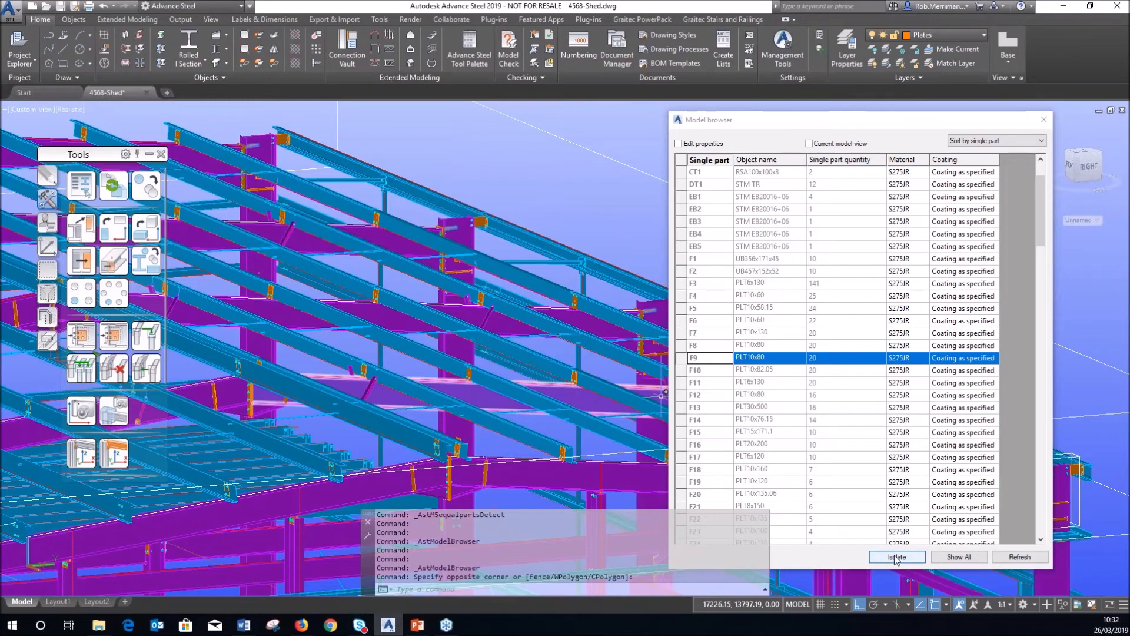
# Isolate the F9 PLT10x80 plates in the model.
pyautogui.click(897, 556)
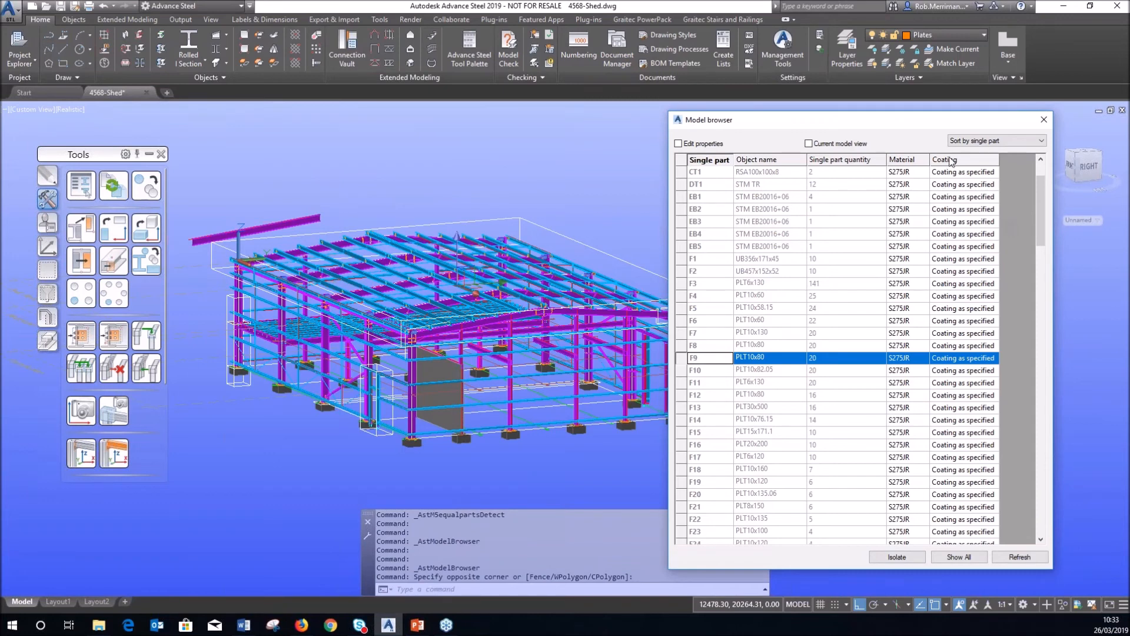
pyautogui.click(972, 145)
pyautogui.click(940, 157)
# Remove the Coating and Material columns from the part list.
pyautogui.rightClick(943, 161)
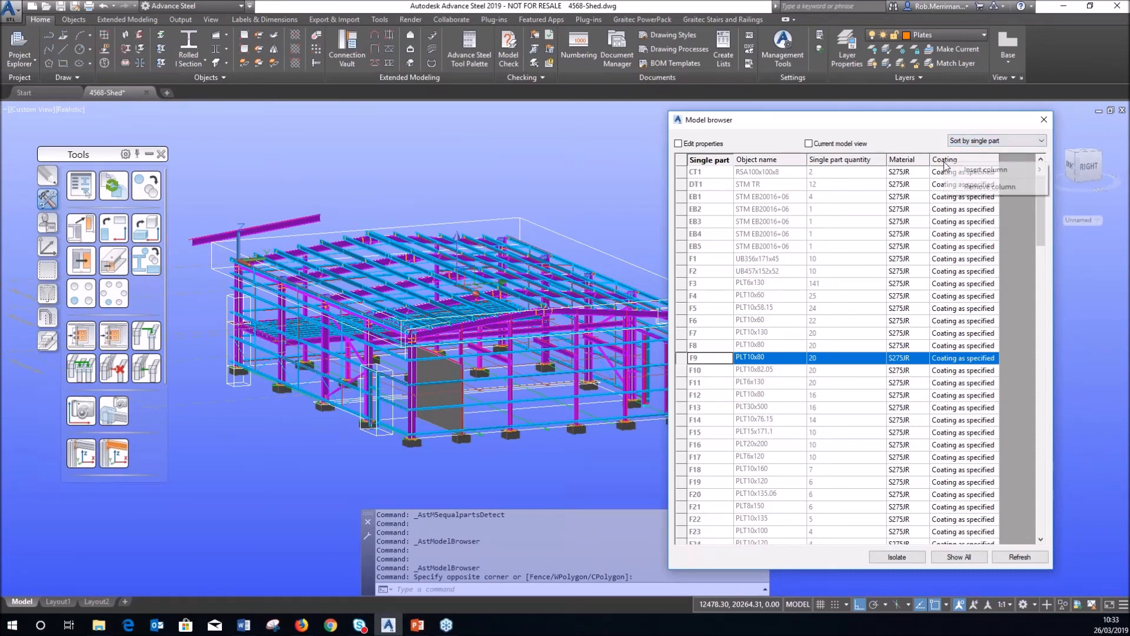
pyautogui.click(958, 187)
pyautogui.rightClick(908, 161)
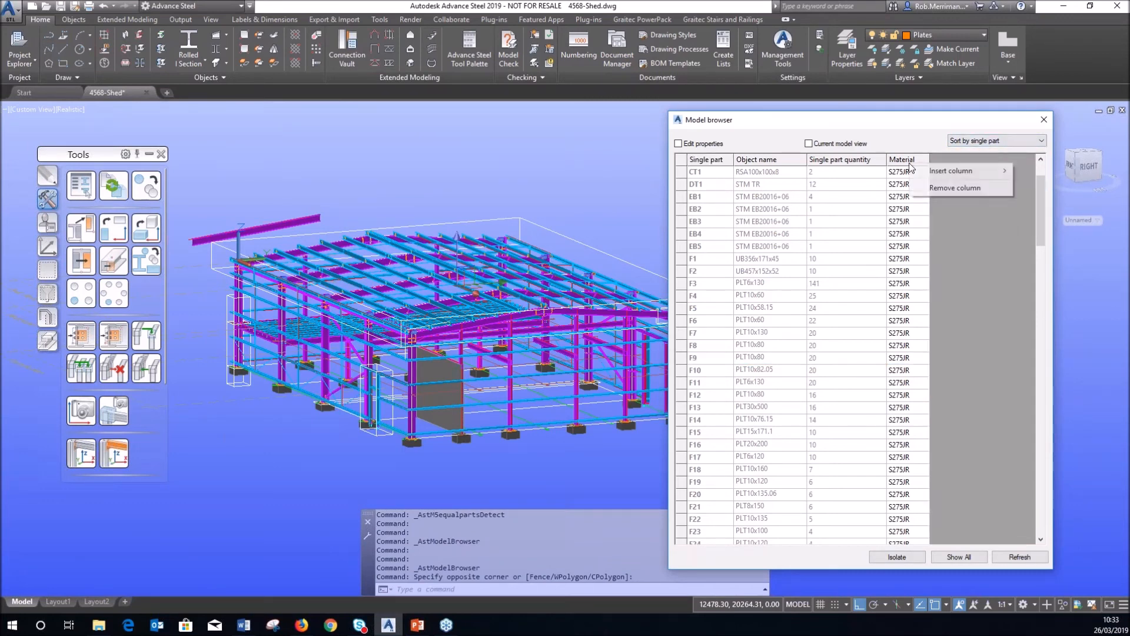
pyautogui.click(932, 187)
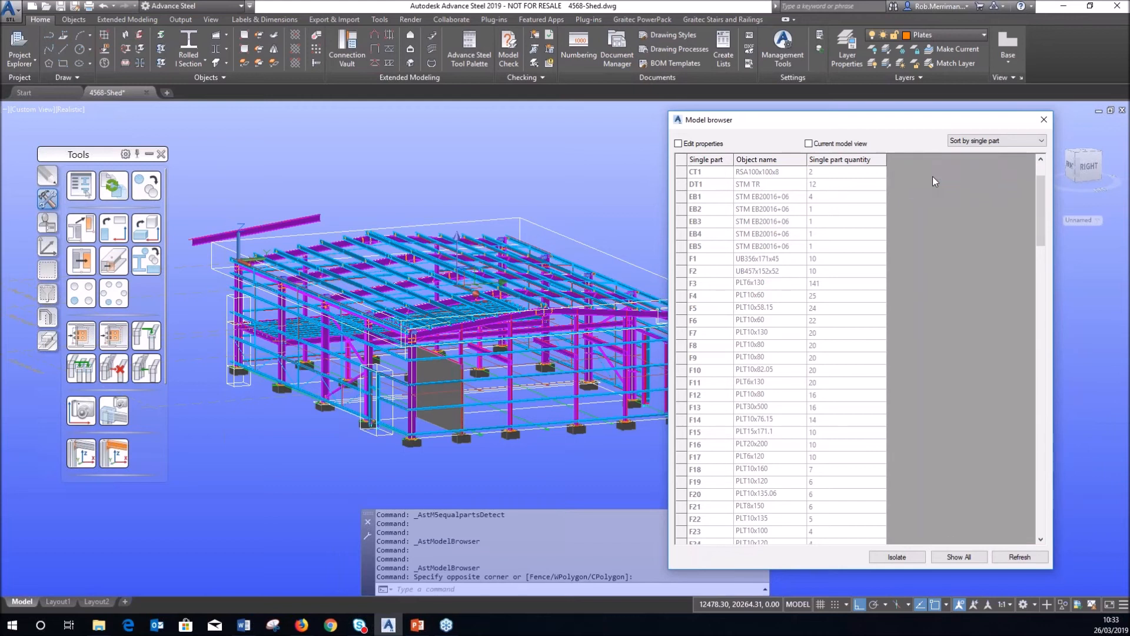
# Group the part list by assembly and isolate the C4 column assembly.
pyautogui.click(1010, 143)
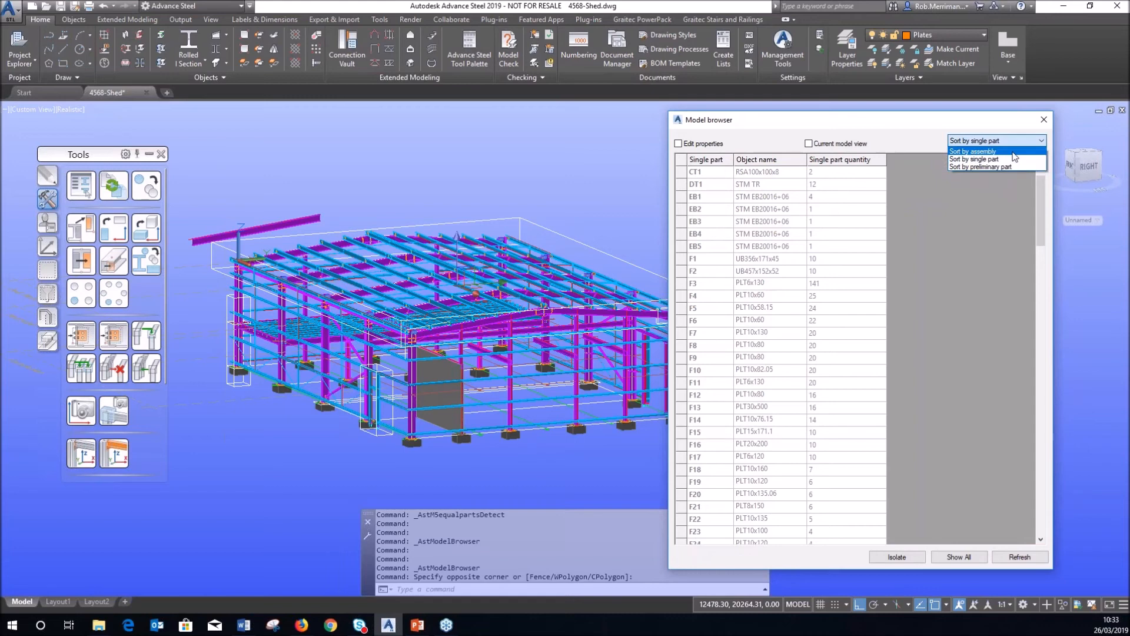
pyautogui.click(1011, 152)
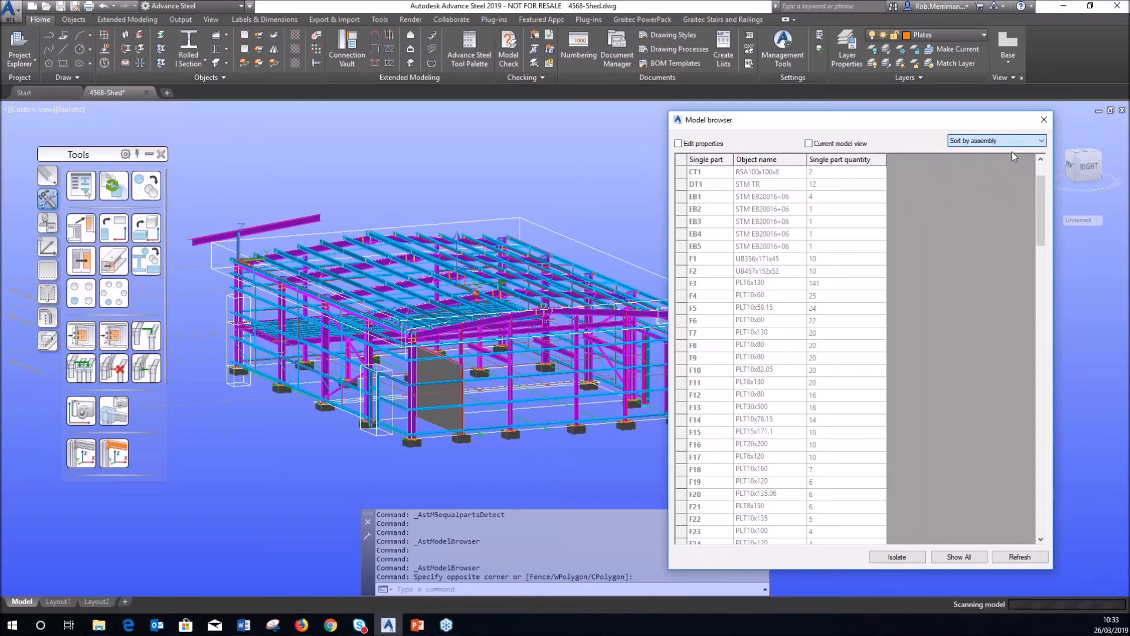
pyautogui.moveTo(1036, 182); pyautogui.dragTo(1033, 228)
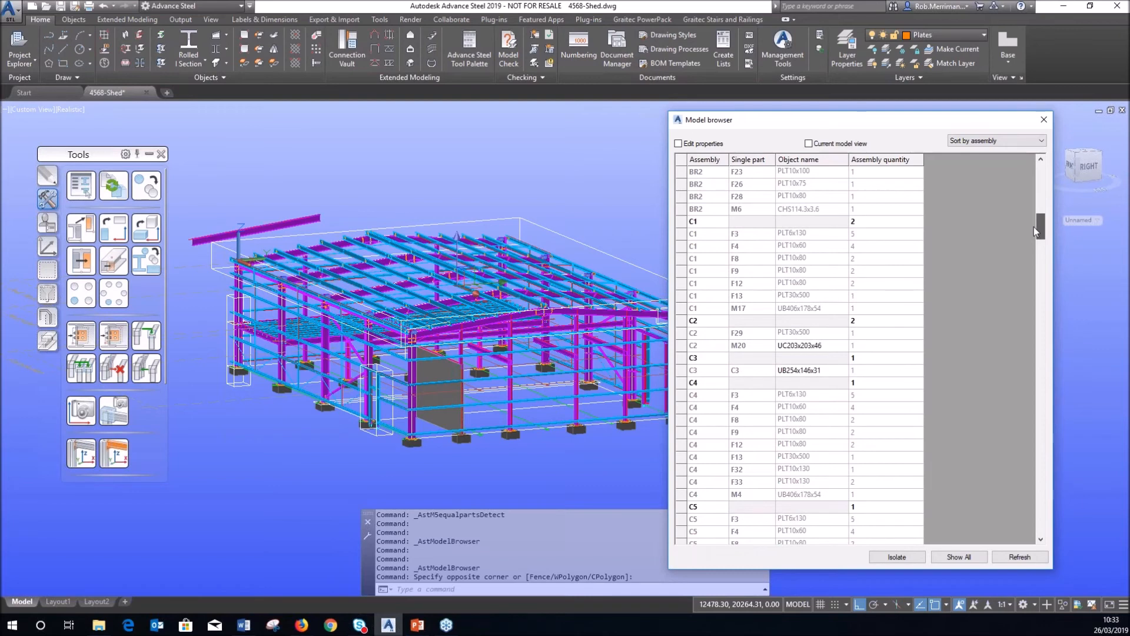
pyautogui.click(693, 383)
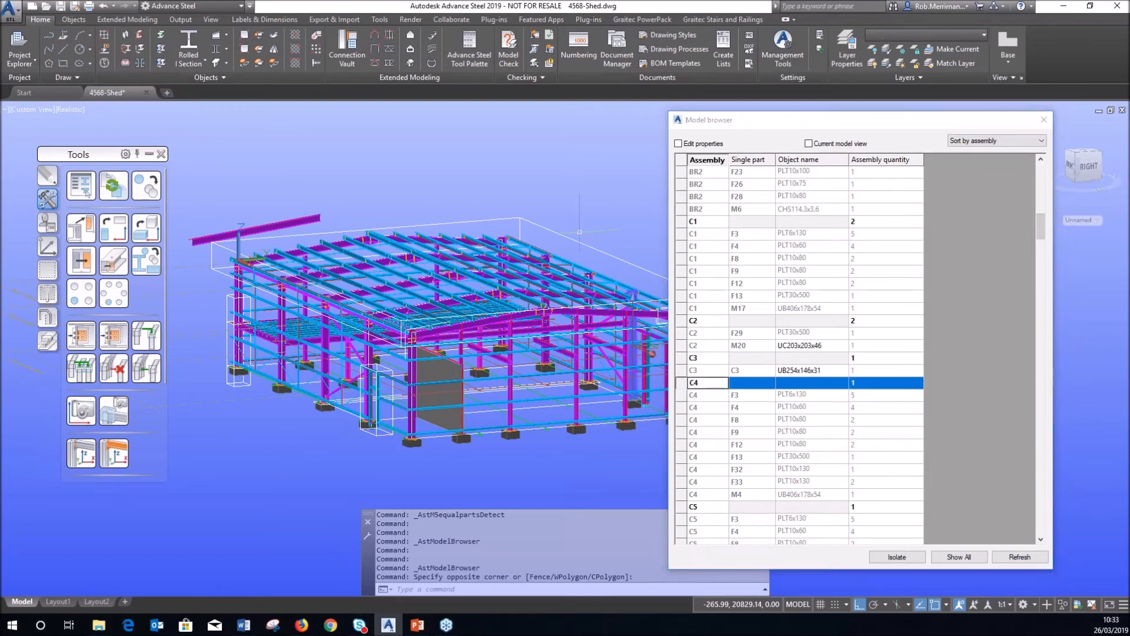
pyautogui.scroll(-2, 540, 325)
pyautogui.scroll(5, 524, 318)
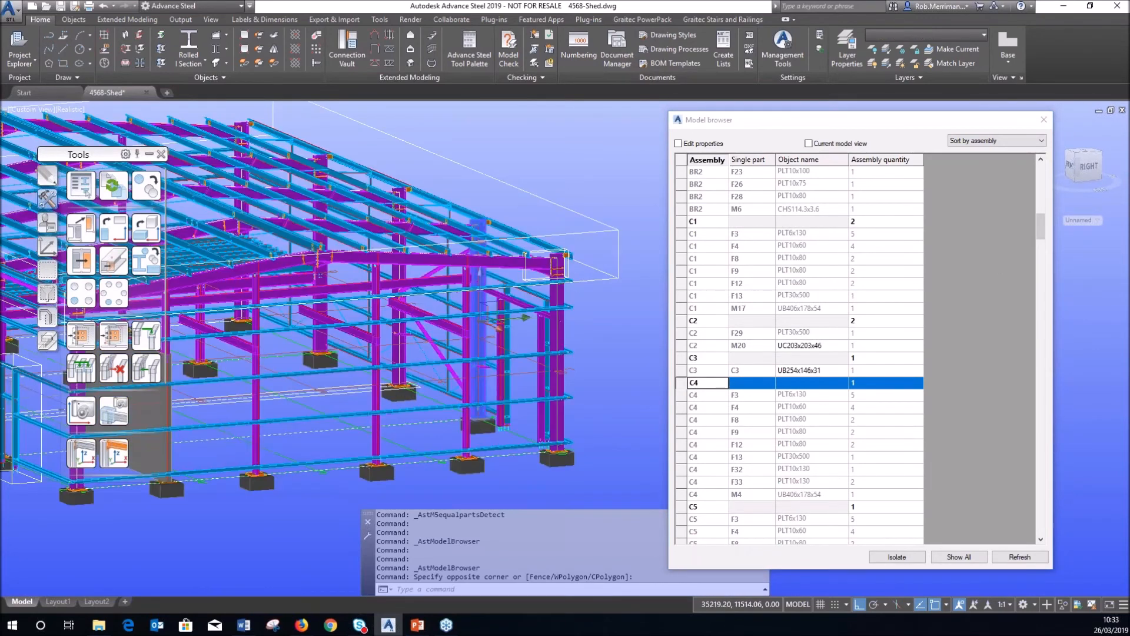
pyautogui.scroll(2, 524, 318)
pyautogui.click(895, 556)
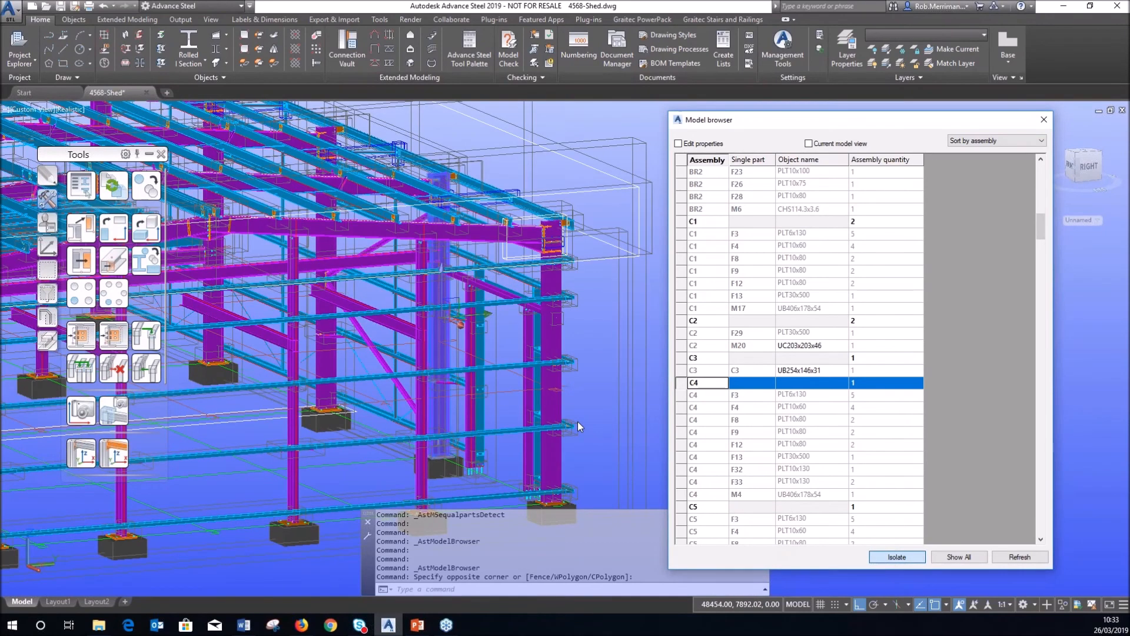
# Close the Model Browser, cancel the selection and undo to restore the whole shed.
pyautogui.press('Escape')
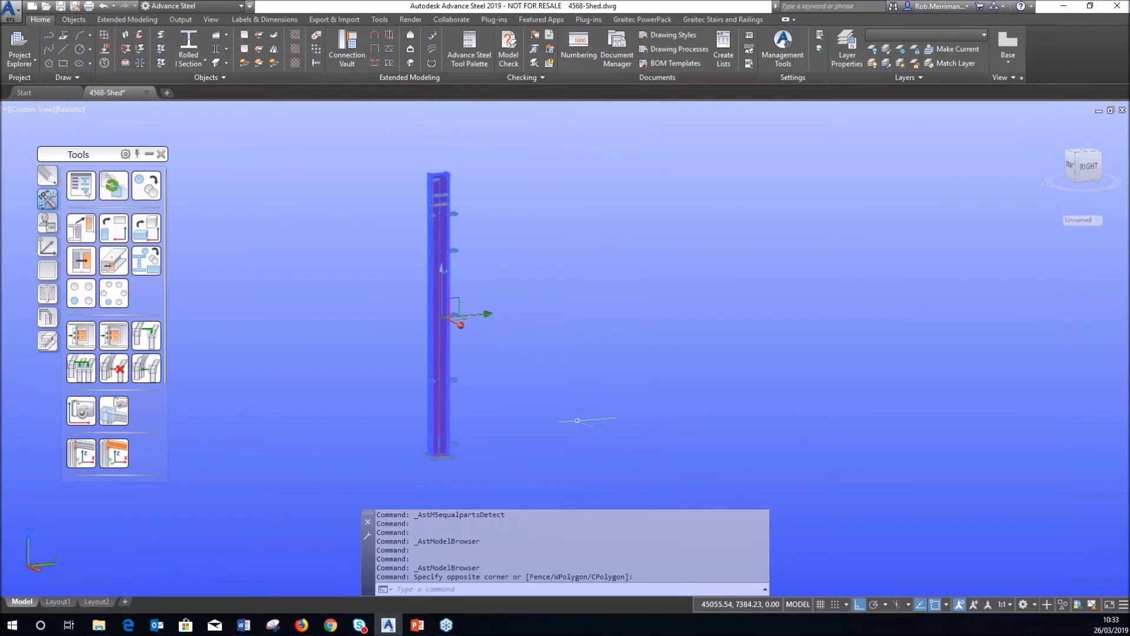
pyautogui.press('Escape')
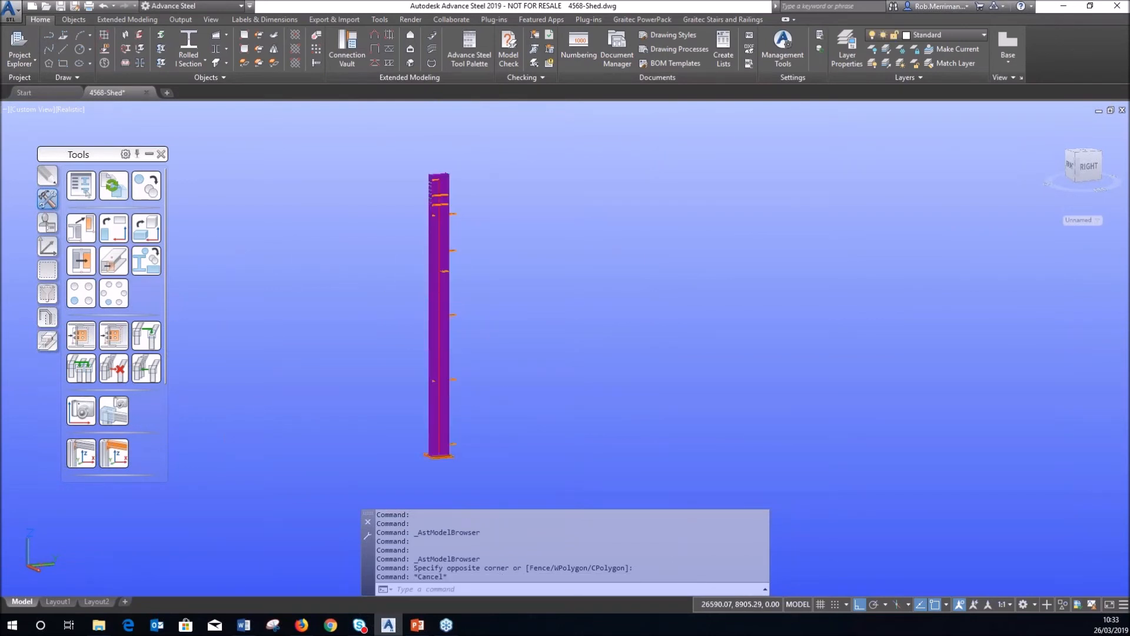
pyautogui.hotkey('ctrl', 'z')
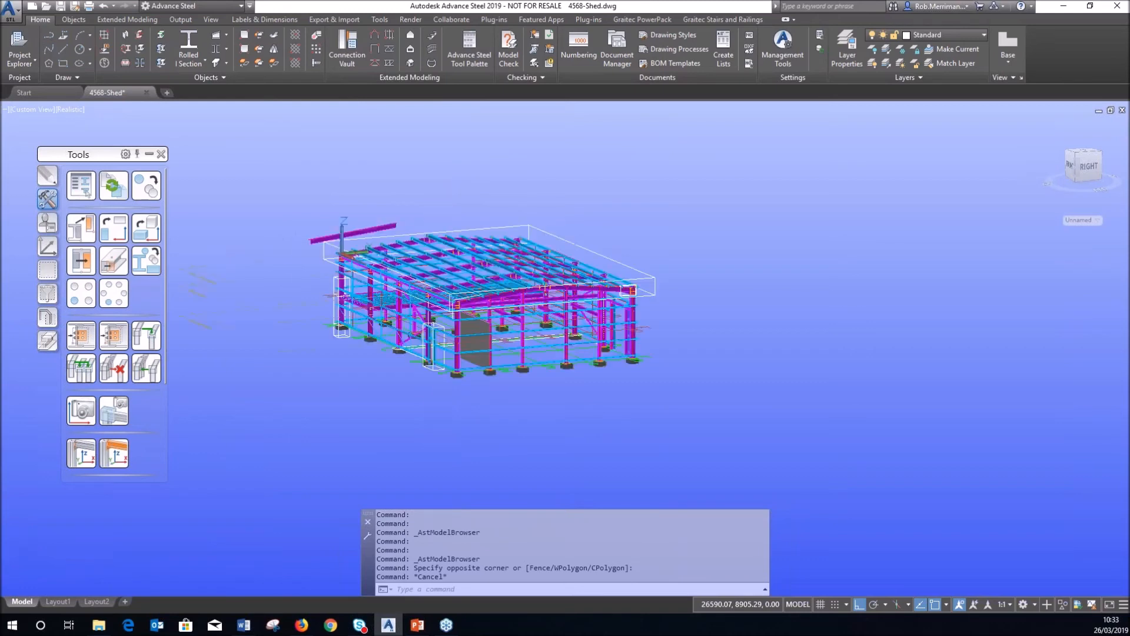
# Open the Model Browser with parts sorted by single part.
pyautogui.click(34, 65)
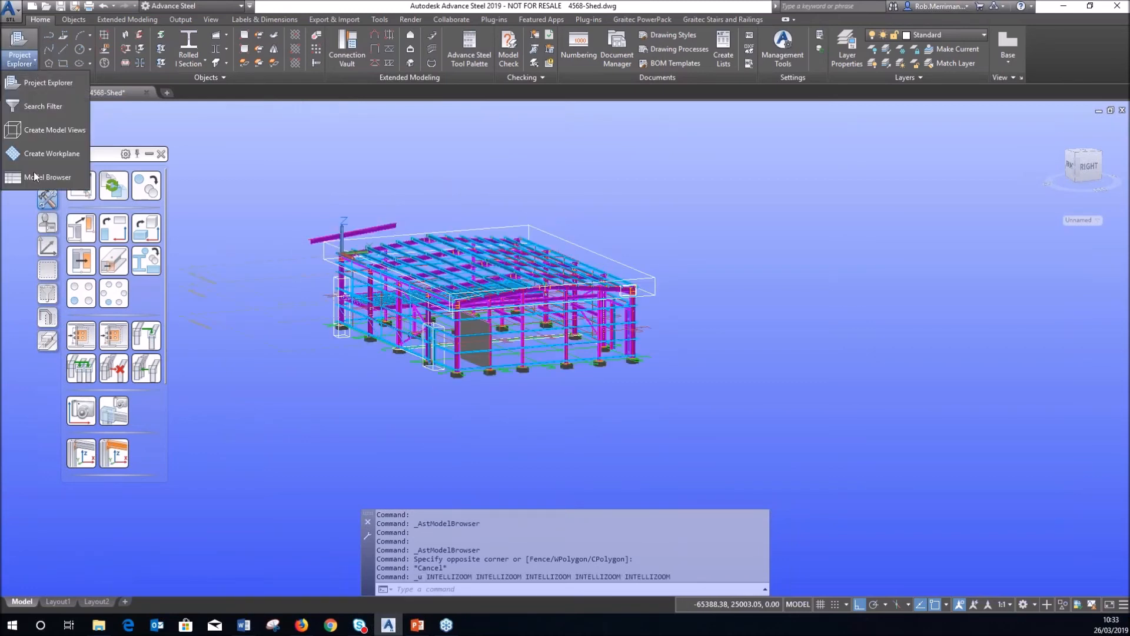
pyautogui.click(32, 176)
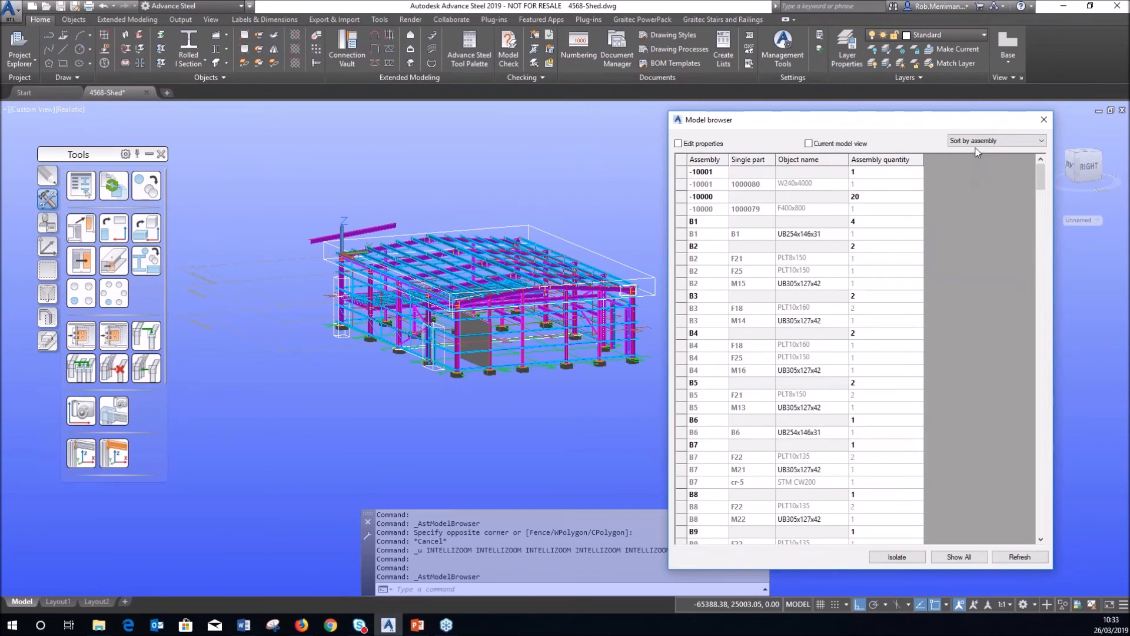
pyautogui.click(978, 143)
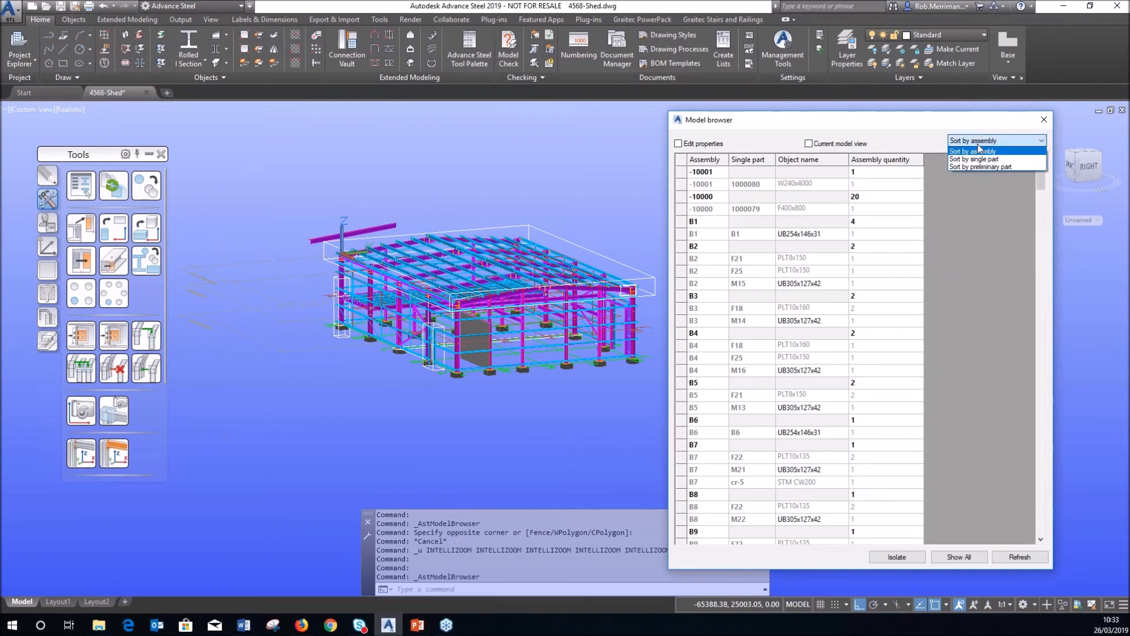
pyautogui.click(974, 159)
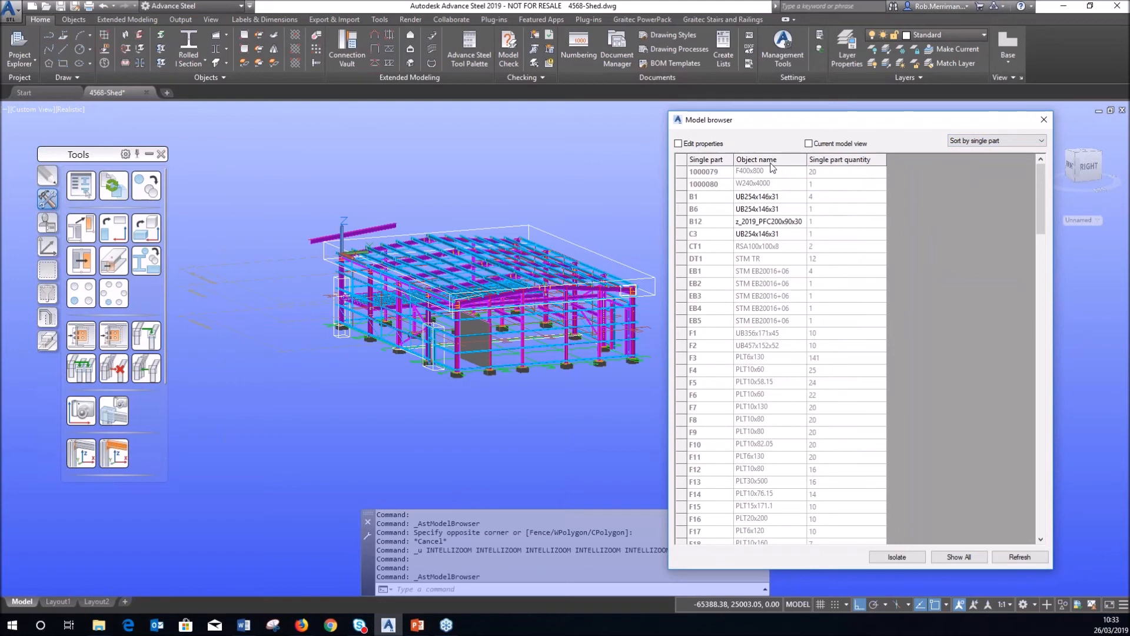
# Insert Material and Coating columns and sort the rows by Object name.
pyautogui.rightClick(846, 161)
pyautogui.moveTo(874, 171)
pyautogui.moveTo(975, 167)
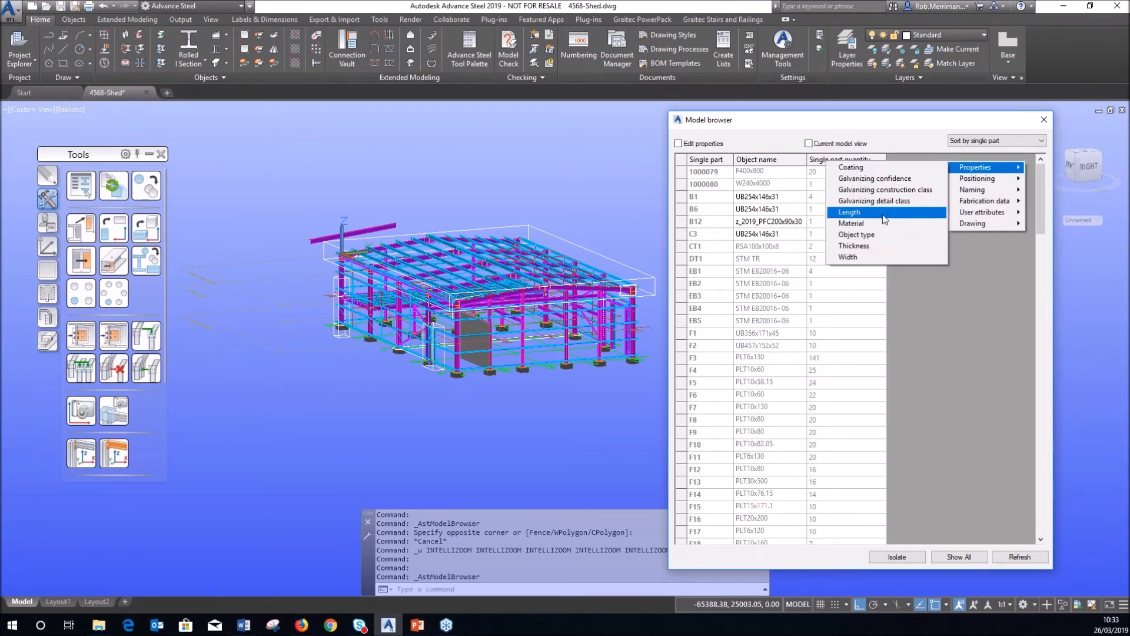
pyautogui.click(871, 223)
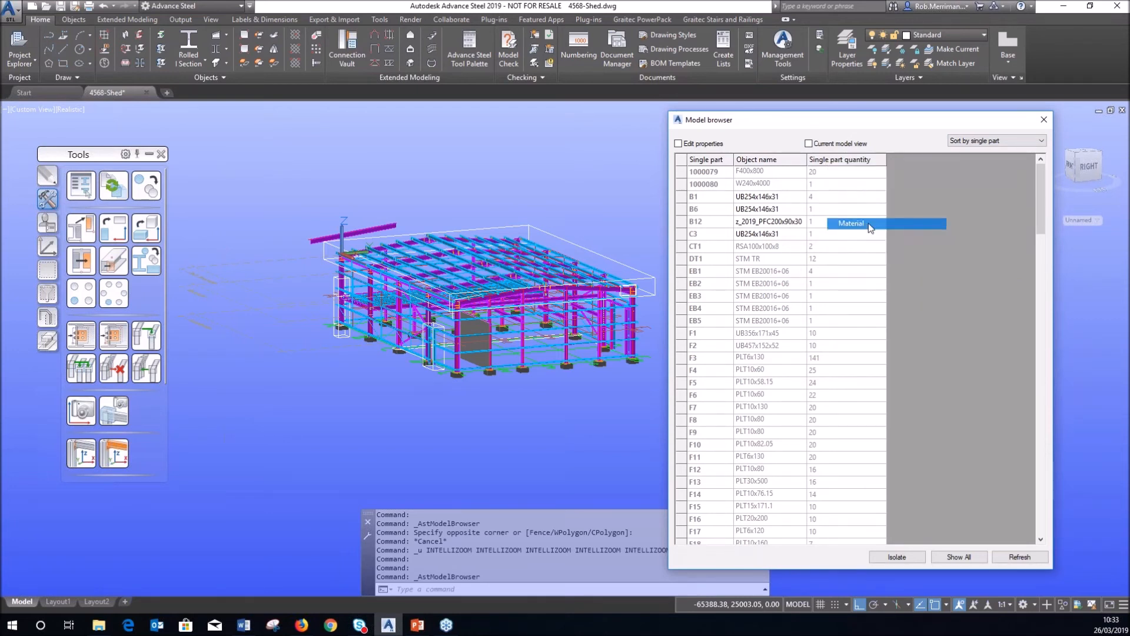
pyautogui.rightClick(867, 166)
pyautogui.moveTo(918, 171)
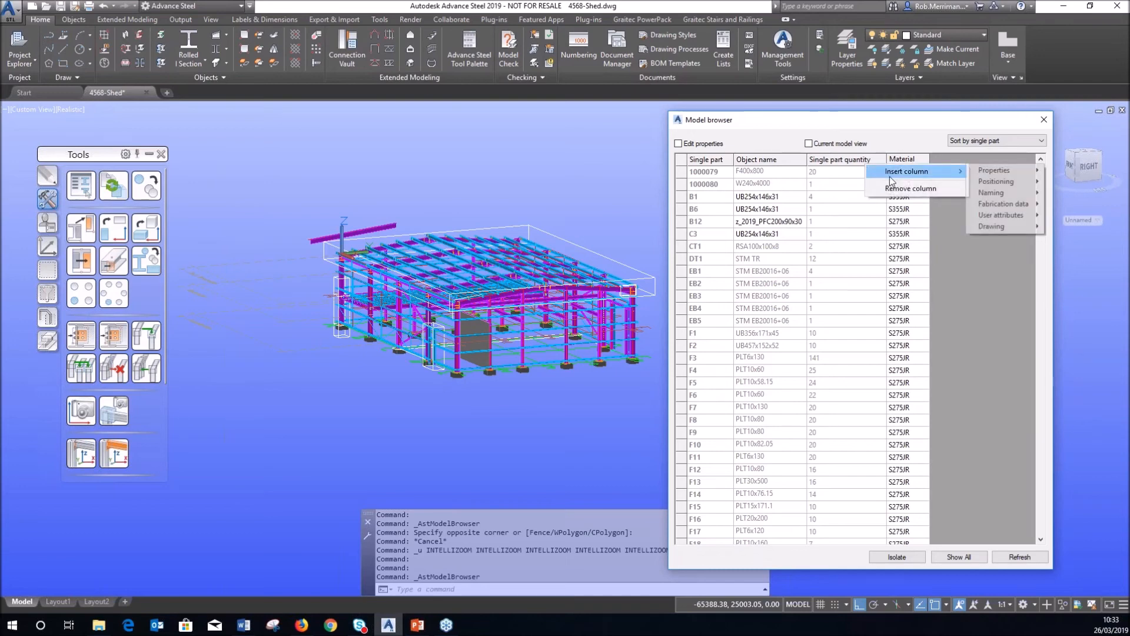
pyautogui.moveTo(995, 170)
pyautogui.click(883, 171)
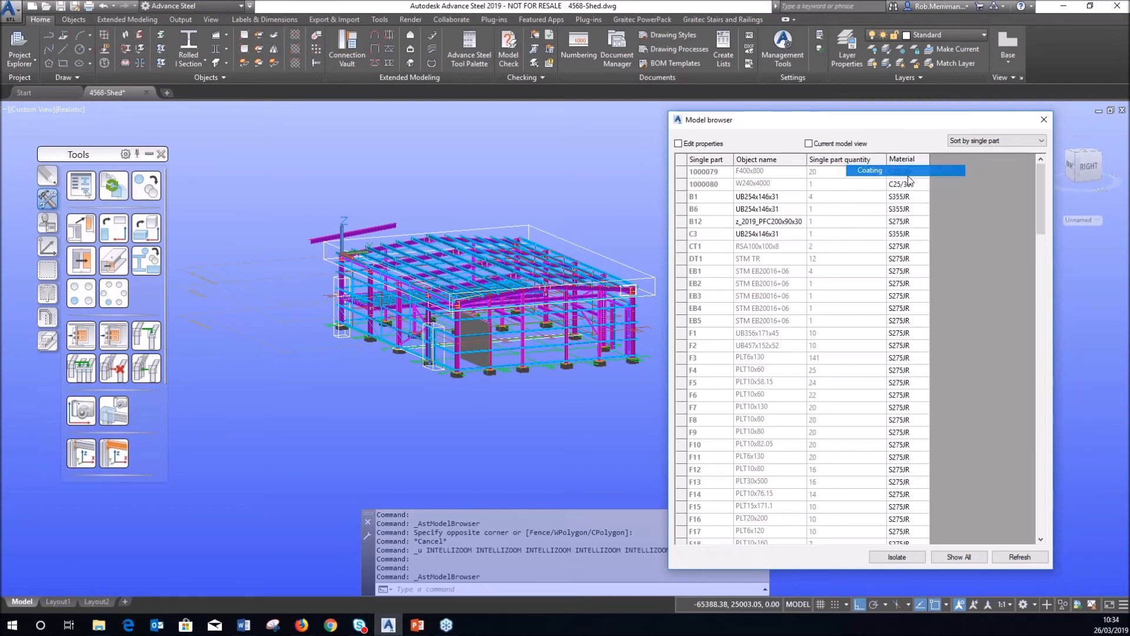
pyautogui.click(755, 164)
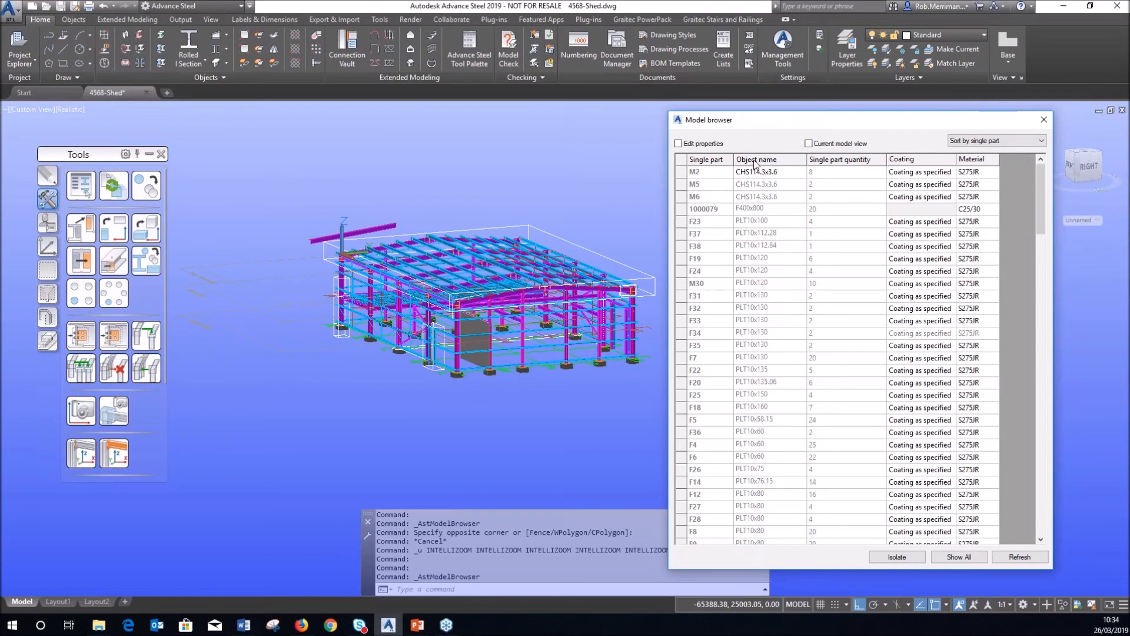
# Sort the part list by Coating and scroll through the results.
pyautogui.scroll(-15, 761, 259)
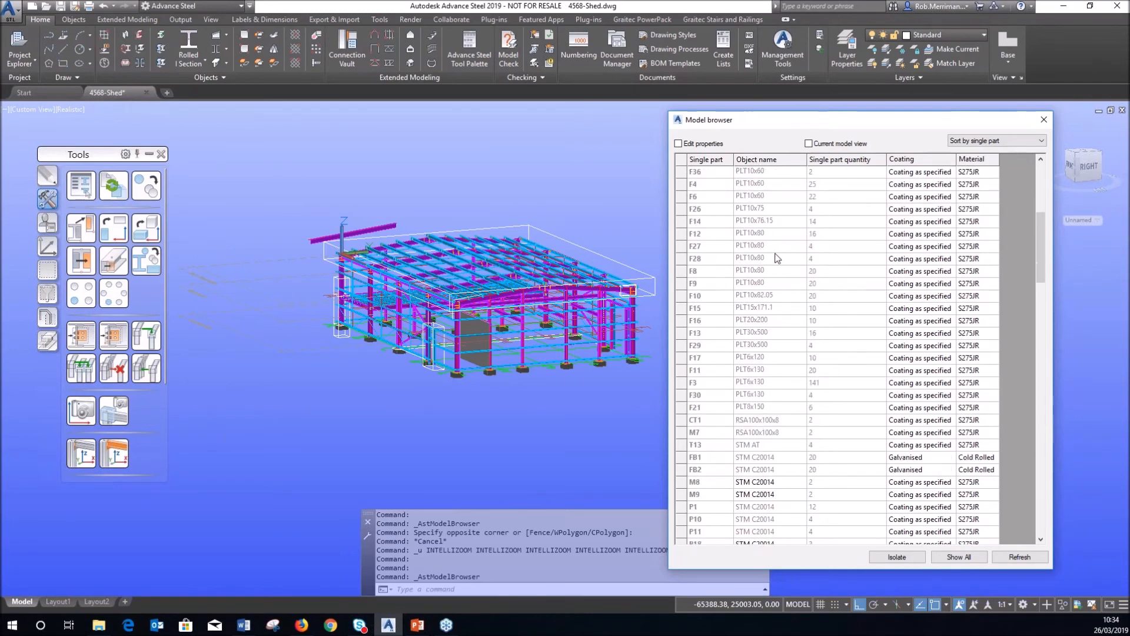
pyautogui.scroll(-10, 763, 310)
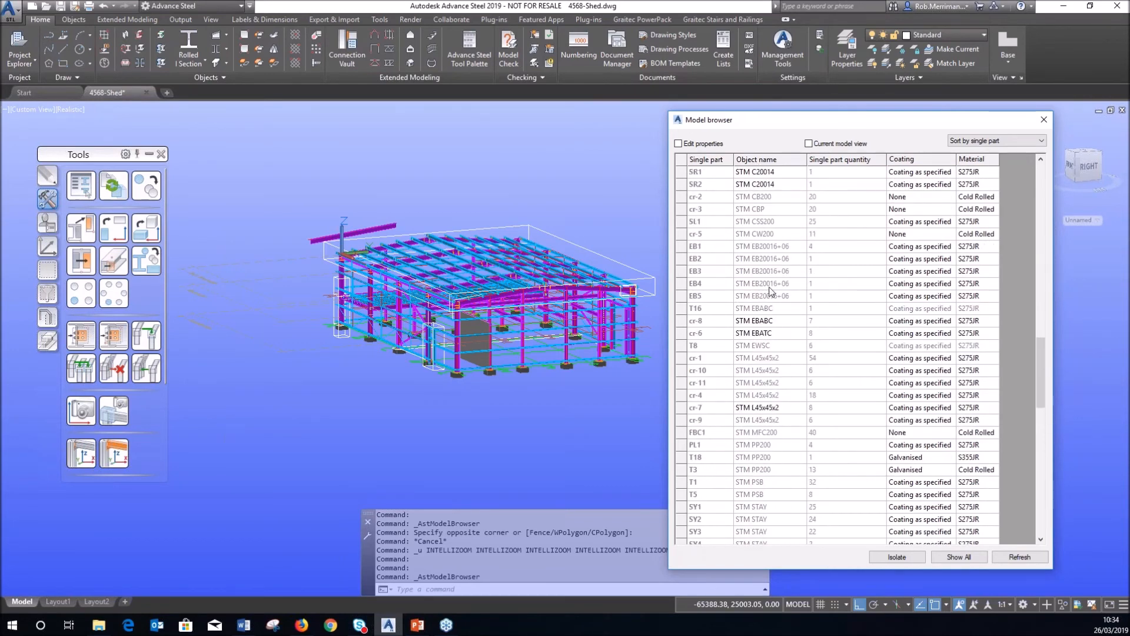
pyautogui.click(936, 160)
pyautogui.scroll(-10, 938, 247)
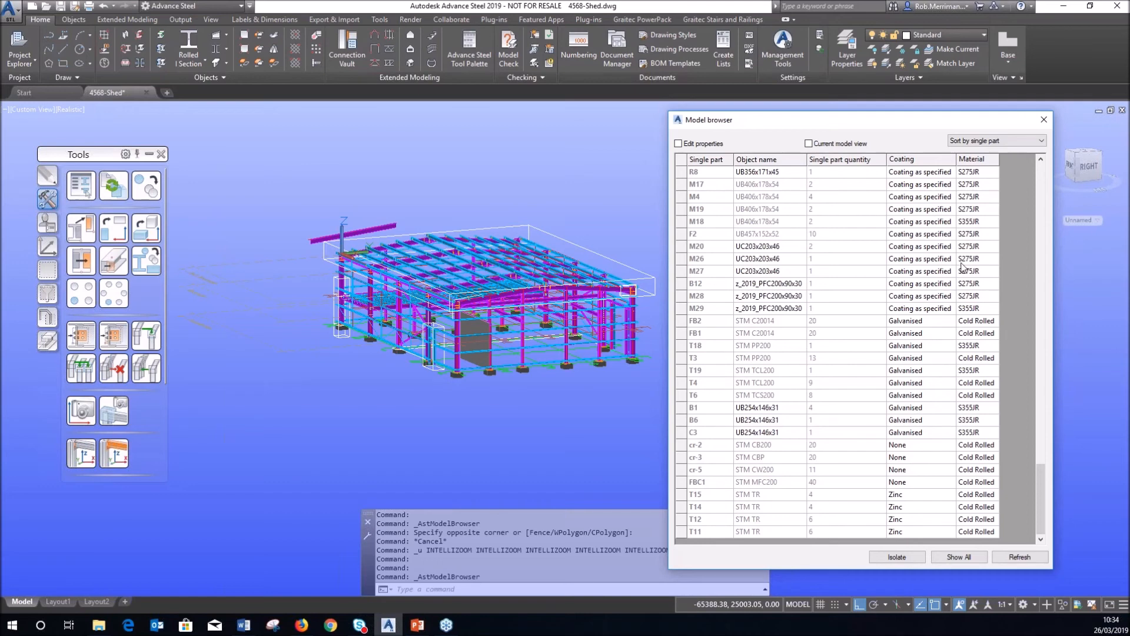
pyautogui.scroll(4, 982, 174)
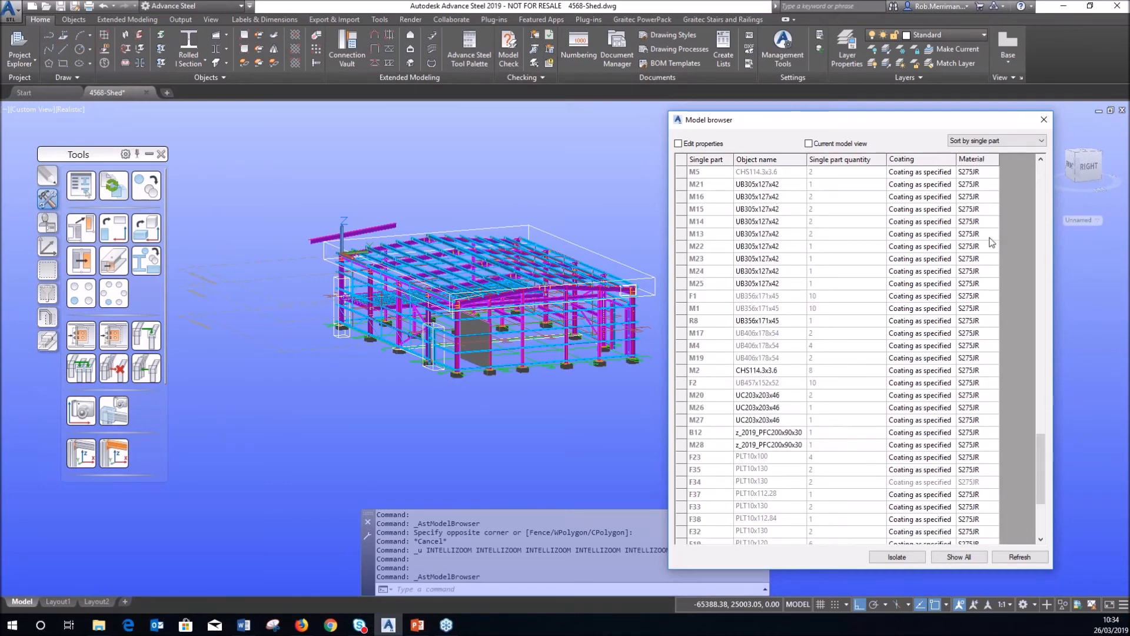
pyautogui.scroll(20, 992, 242)
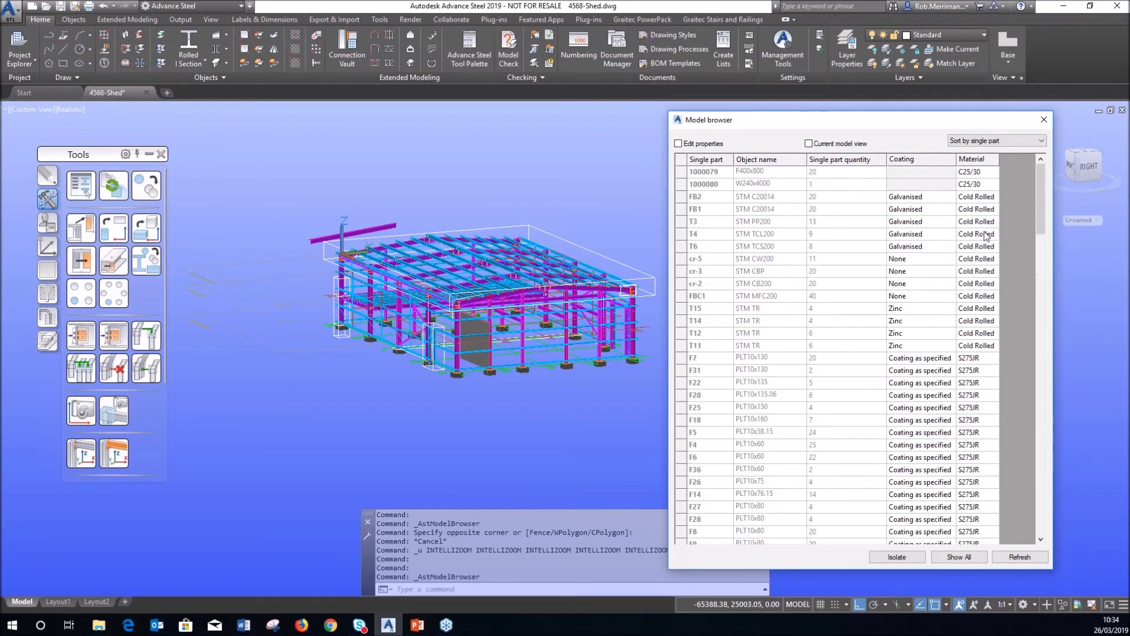
# Re-sort by Object name and turn on Edit properties.
pyautogui.click(759, 161)
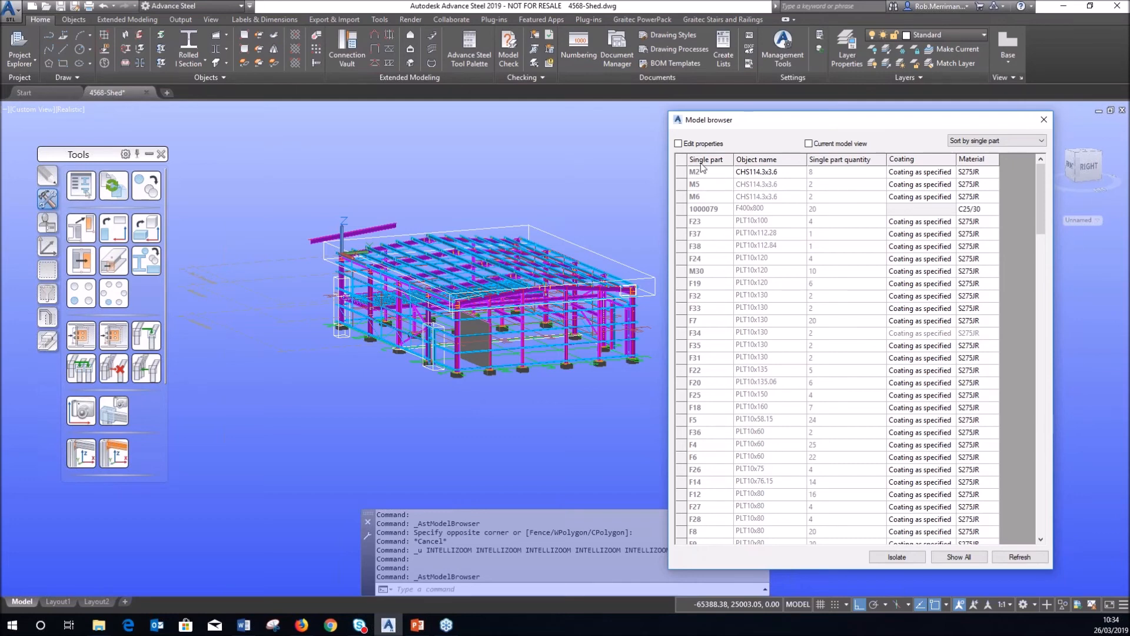
pyautogui.click(678, 143)
pyautogui.scroll(-6, 827, 292)
# Select parts M21, M16, M15 and M14 together in the Model browser part list.
pyautogui.scroll(-20, 832, 297)
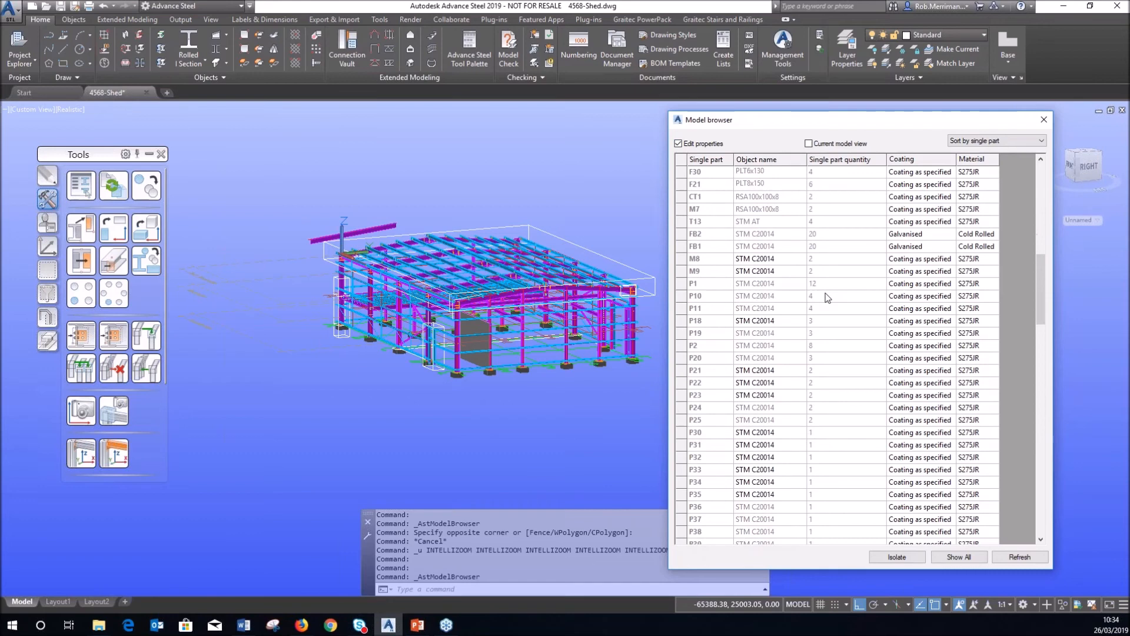
pyautogui.scroll(-7, 847, 279)
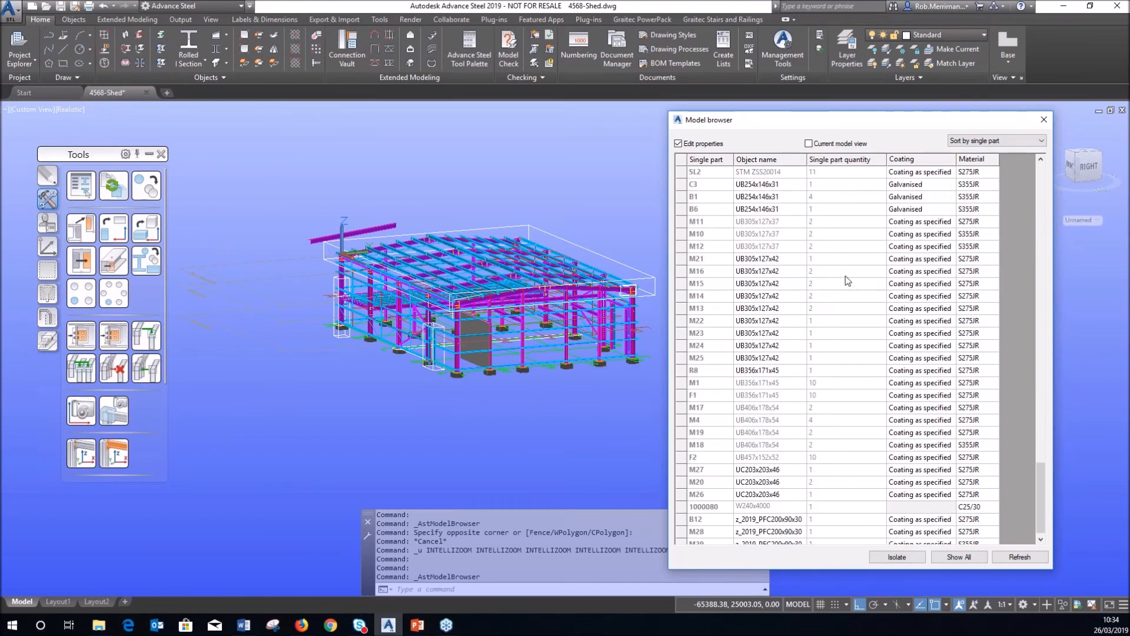
pyautogui.click(772, 262)
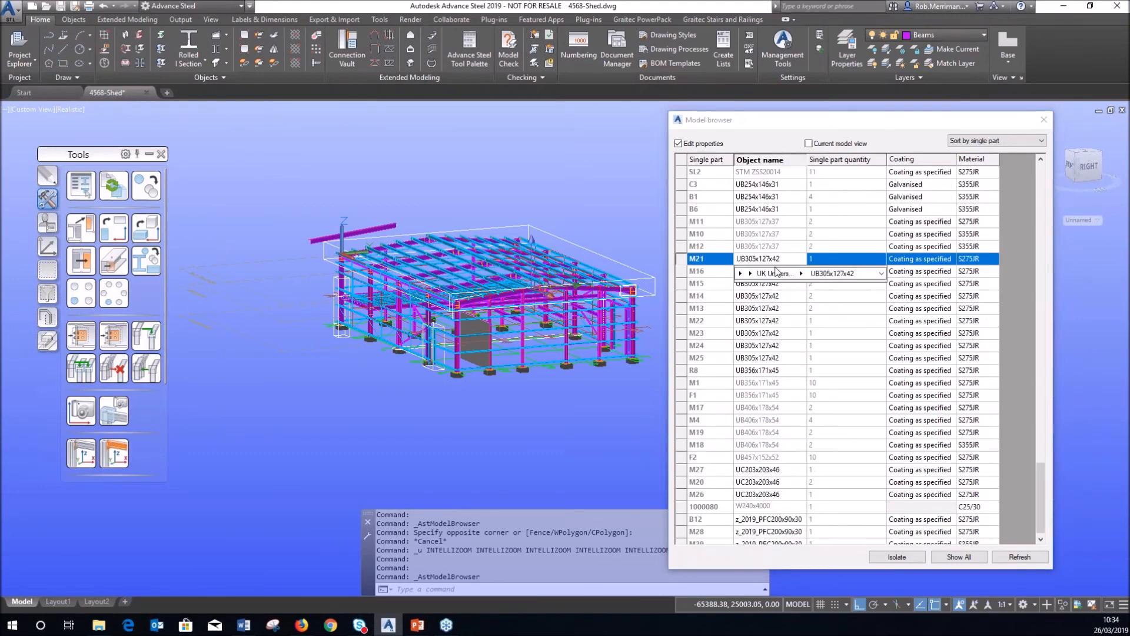
pyautogui.click(708, 274)
pyautogui.keyDown('ctrl'); pyautogui.click(756, 262); pyautogui.keyUp('ctrl')
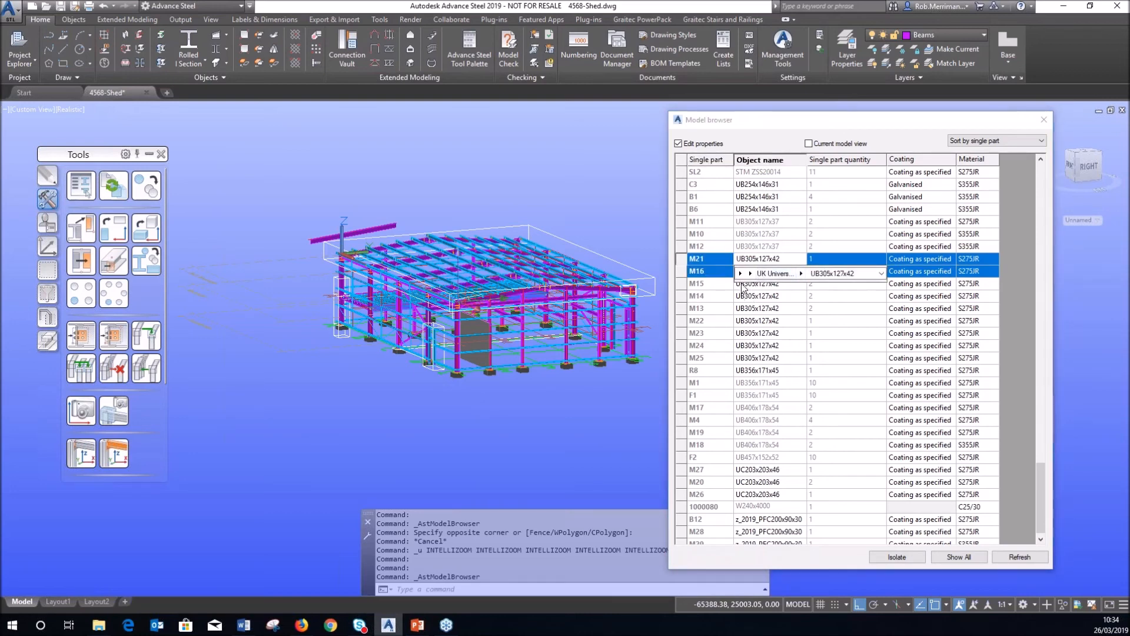
pyautogui.click(743, 286)
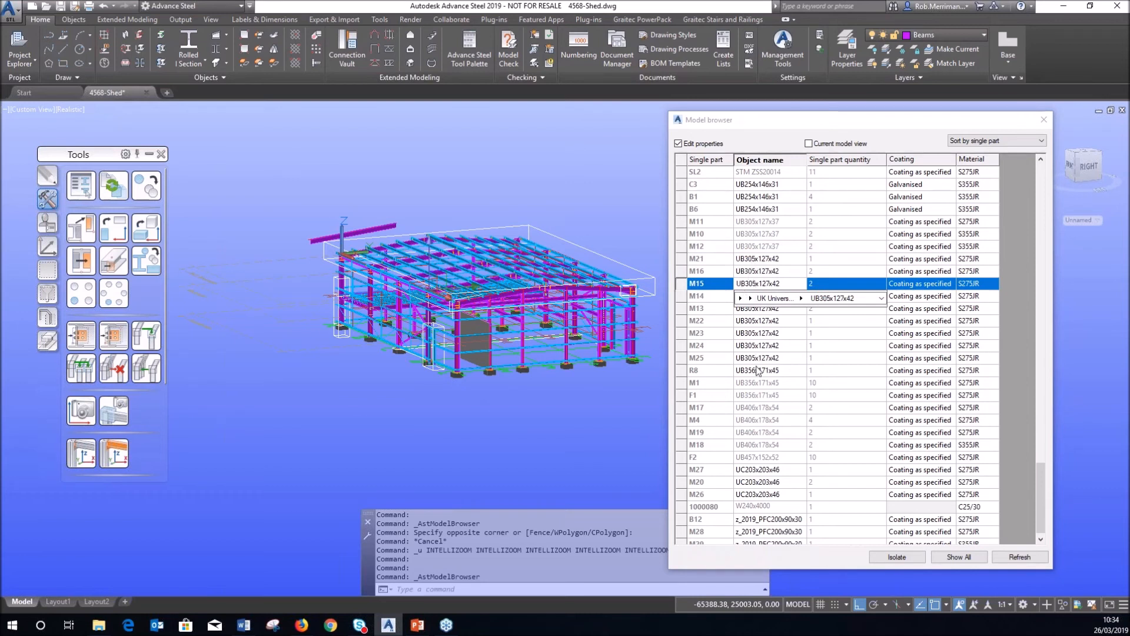
pyautogui.click(753, 259)
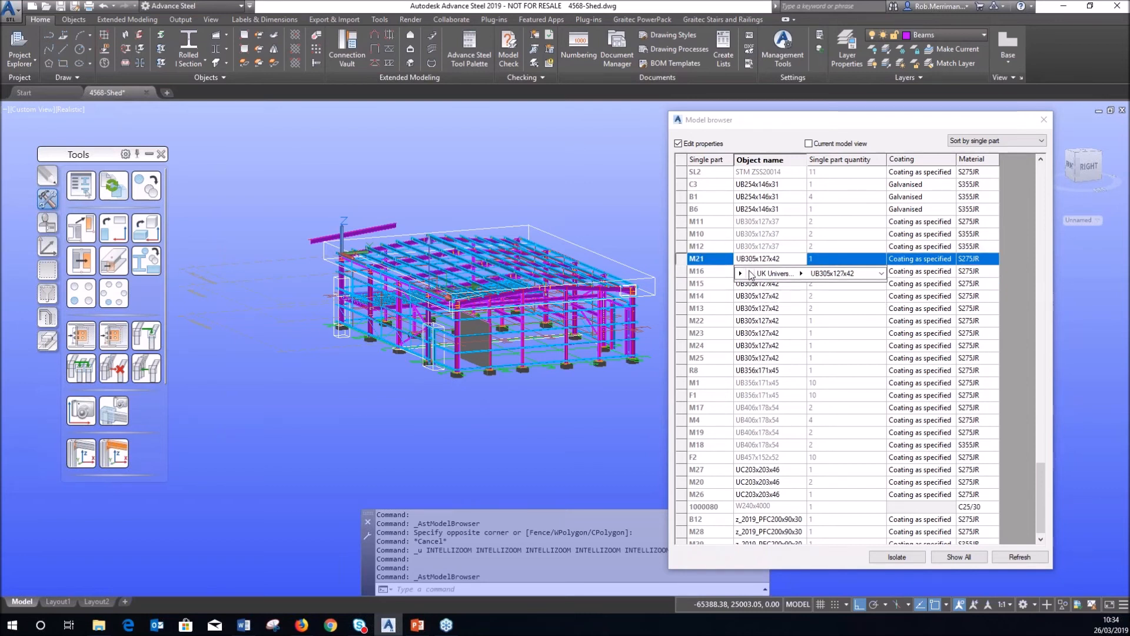
pyautogui.keyDown('shift'); pyautogui.click(710, 270); pyautogui.keyUp('shift')
pyautogui.keyDown('shift'); pyautogui.click(710, 283); pyautogui.keyUp('shift')
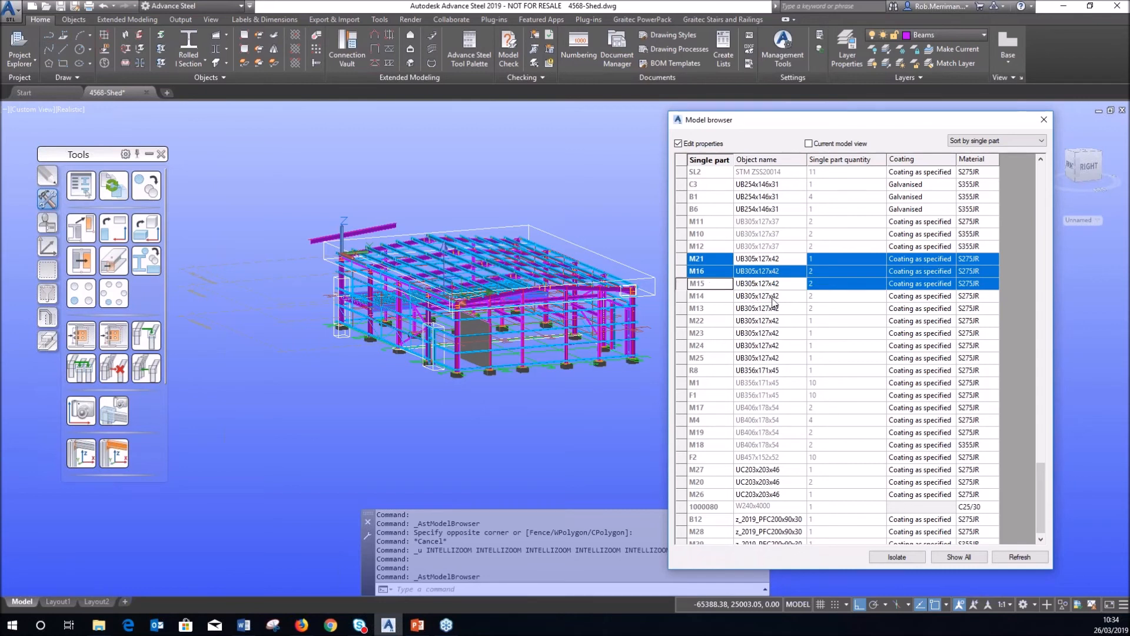
pyautogui.keyDown('shift'); pyautogui.click(752, 300); pyautogui.keyUp('shift')
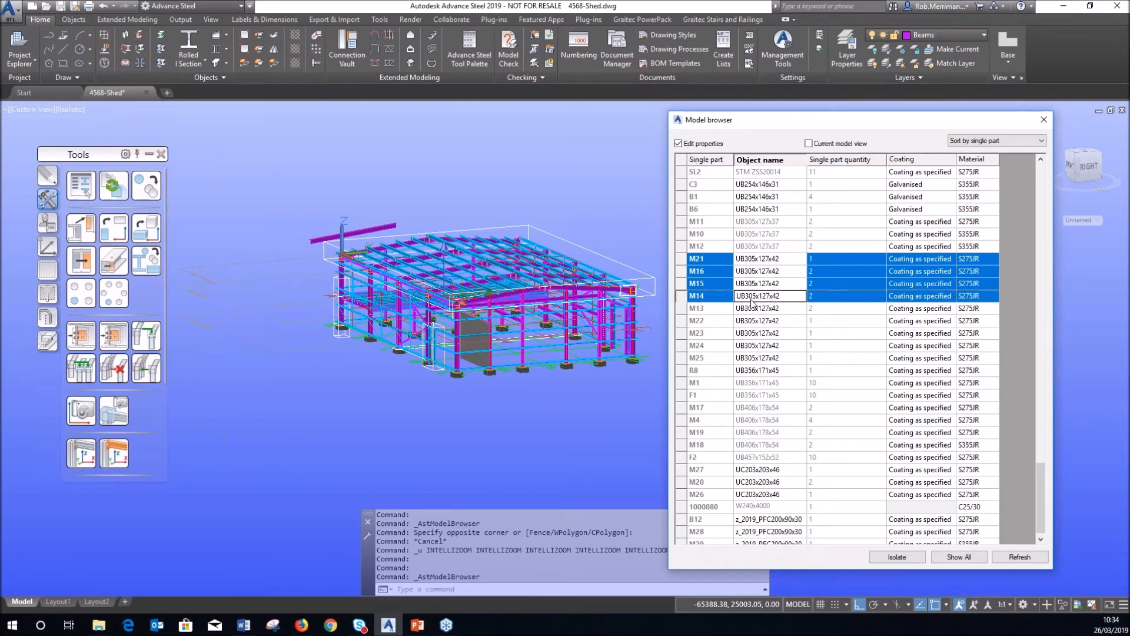
# Change their section to UB457x152x60, then untick Edit properties to lock the list.
pyautogui.click(801, 312)
pyautogui.scroll(-6, 824, 448)
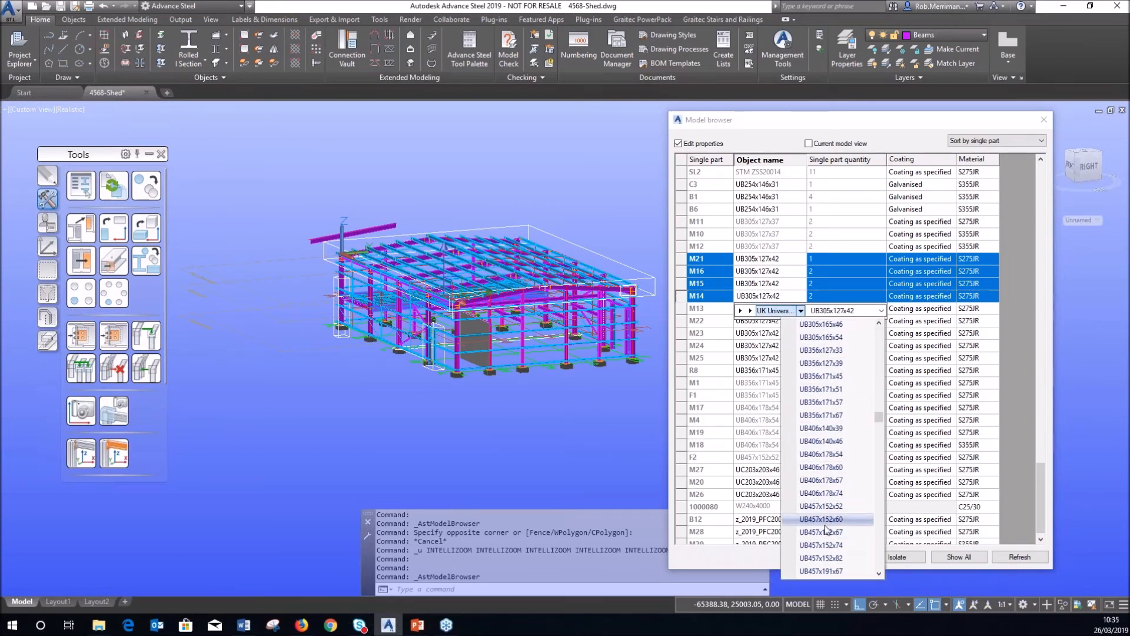
pyautogui.click(827, 520)
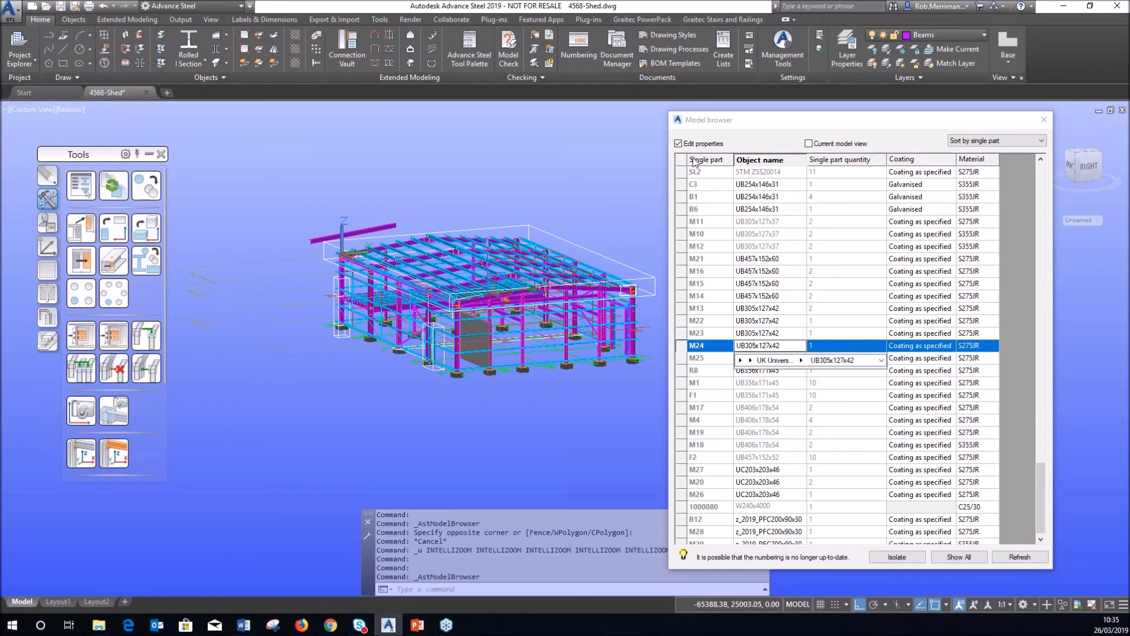
pyautogui.click(678, 143)
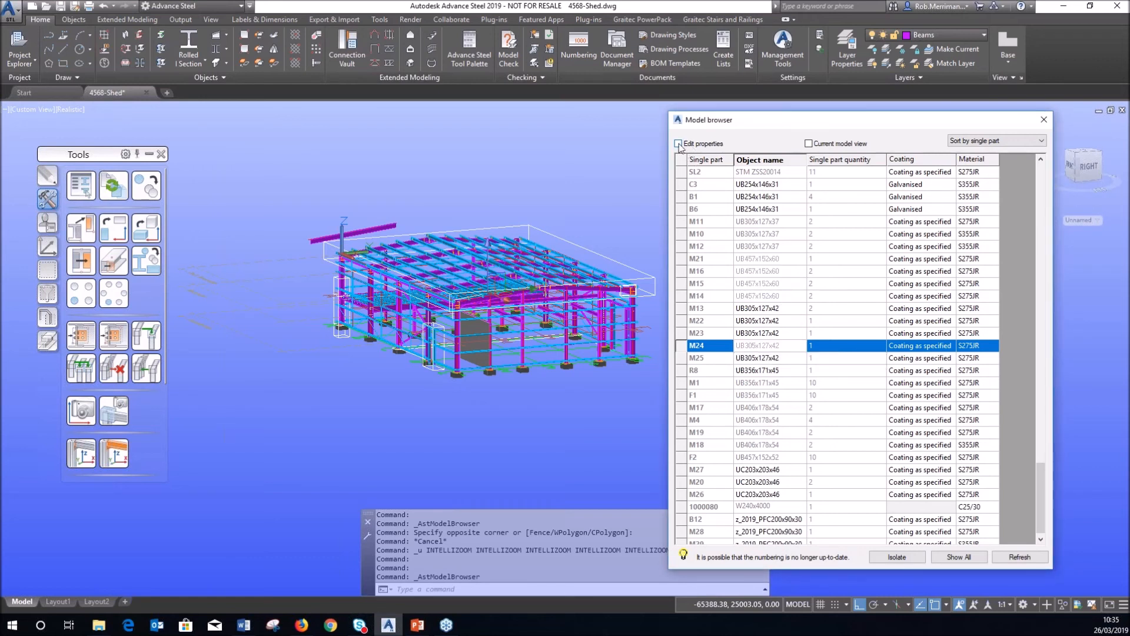